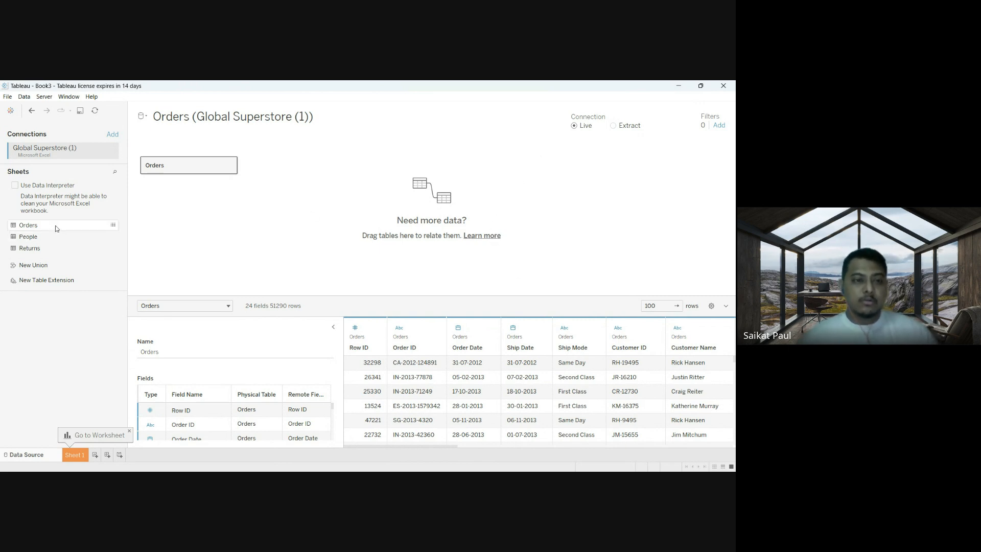
# Step: Open the Sheet 1 worksheet and display the Show Me chart recommendations
pyautogui.click(85, 455)
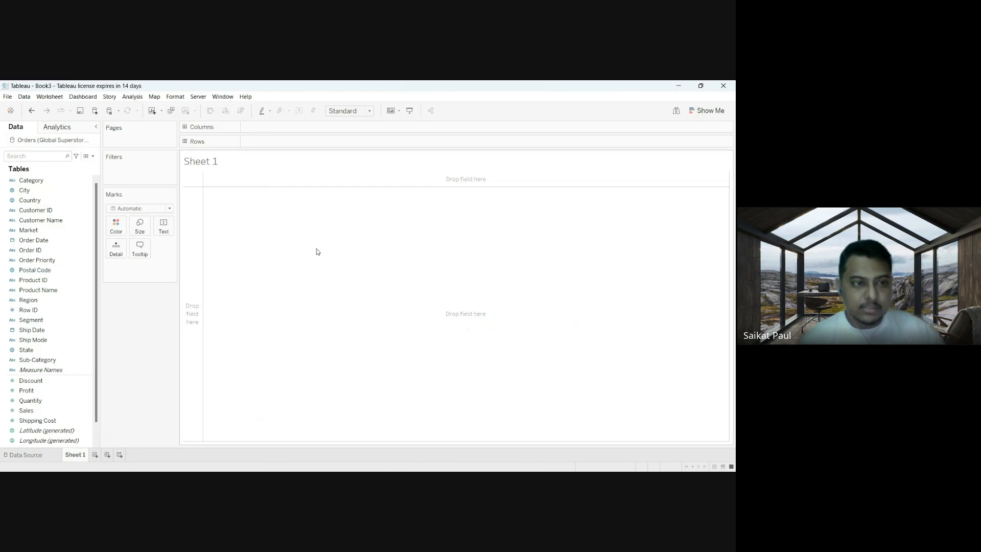
pyautogui.click(702, 112)
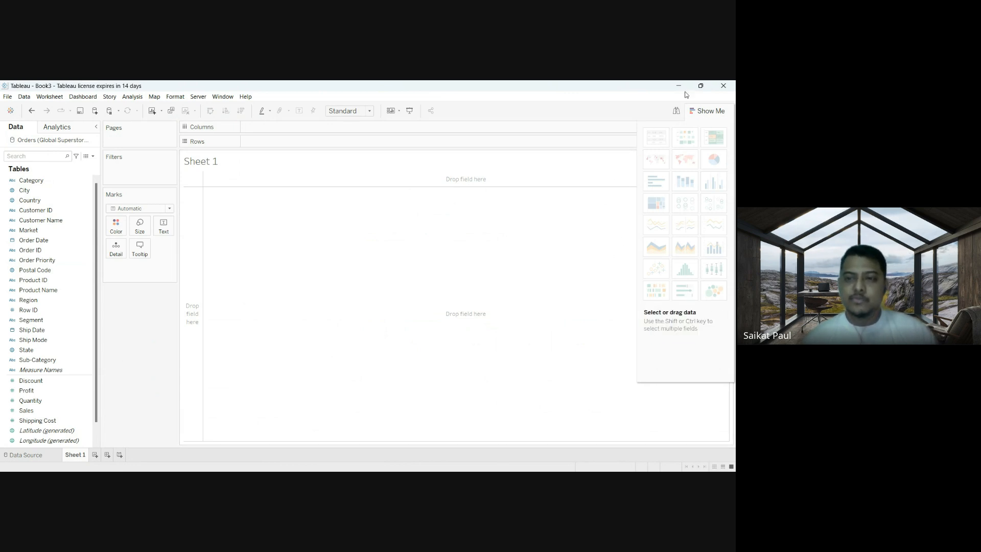
pyautogui.click(10, 241)
pyautogui.click(36, 209)
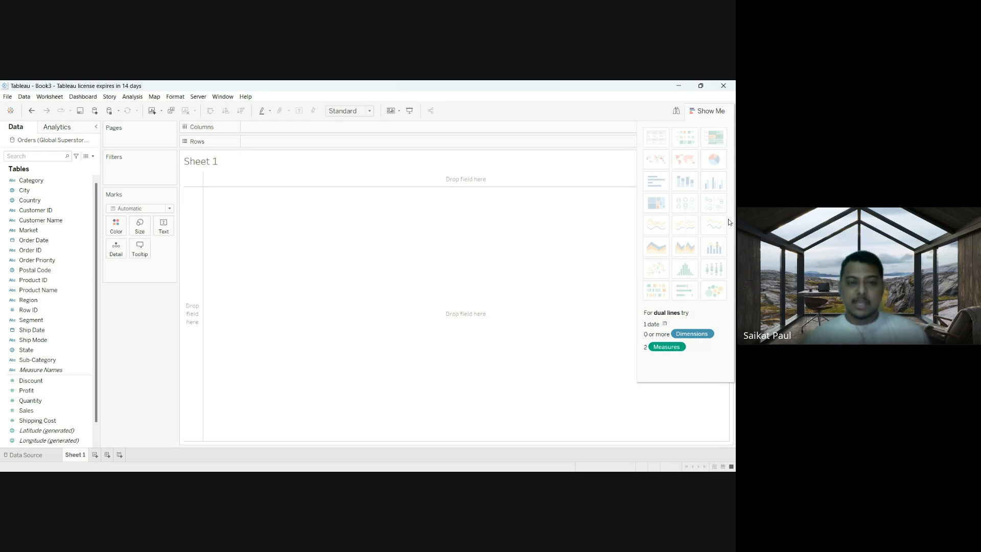
pyautogui.hotkey('alt', 'Tab')
pyautogui.click(469, 287)
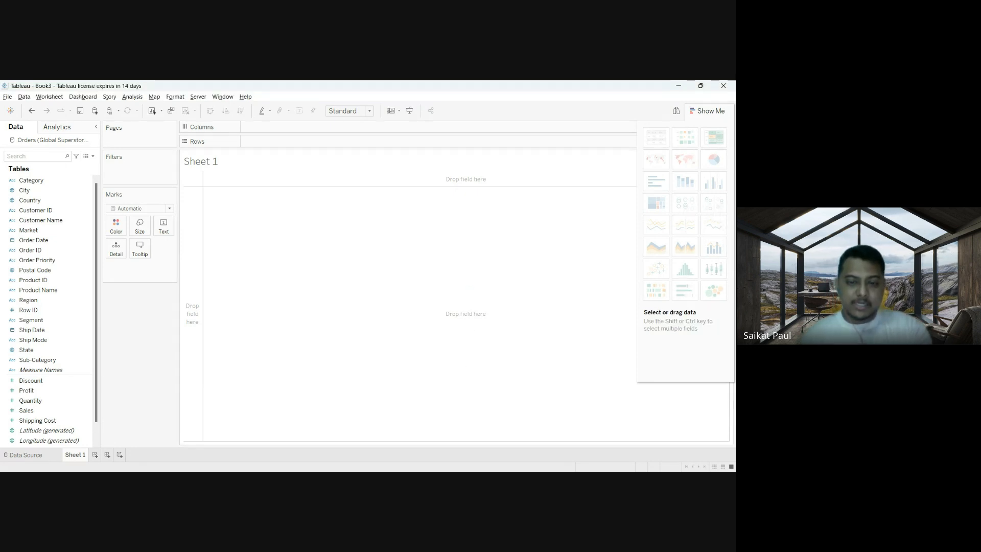
pyautogui.hotkey('alt', 'Tab')
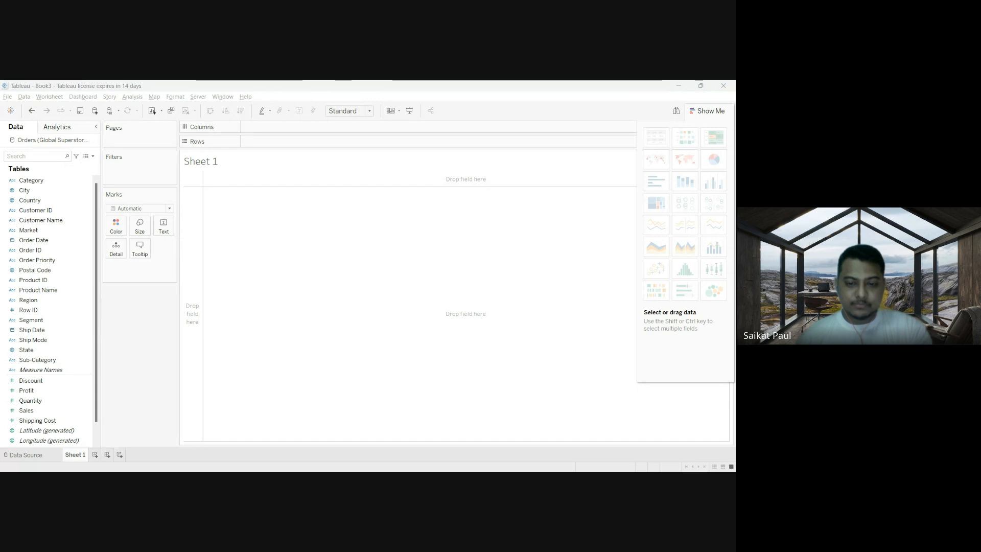
pyautogui.click(514, 304)
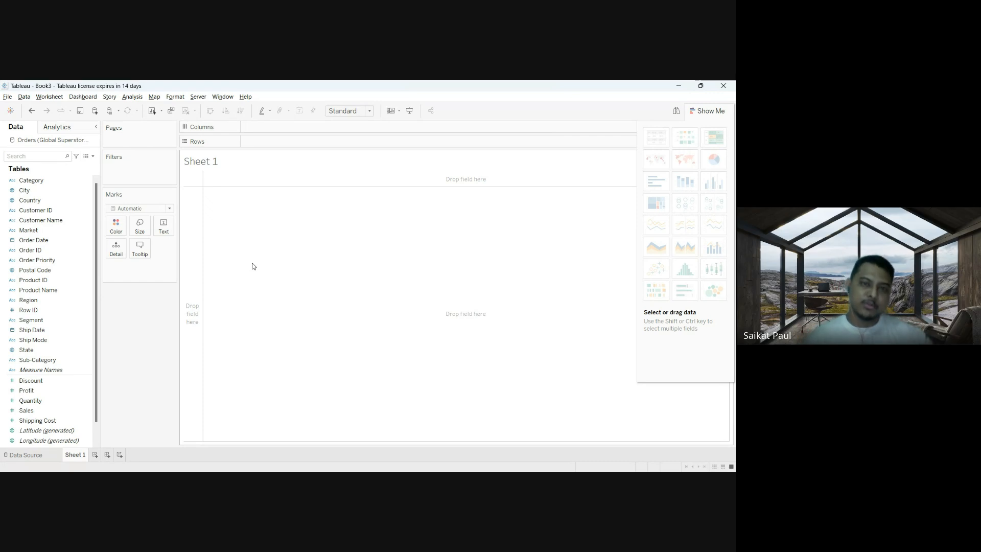
# Step: Build a treemap of Sales by Sub-Category, starting with Sub-Category in rows and Sales in columns
pyautogui.click(61, 357)
pyautogui.moveTo(61, 357); pyautogui.dragTo(298, 136)
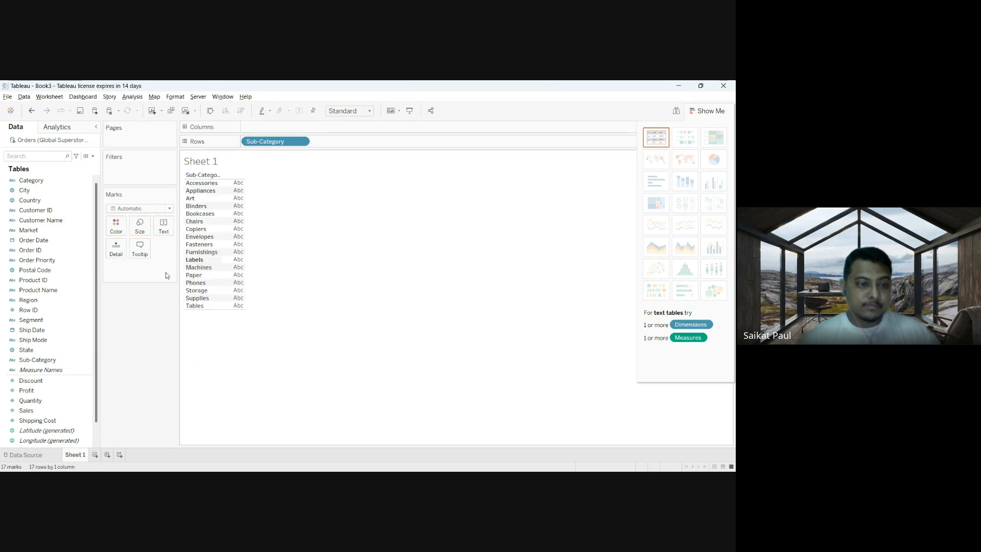
pyautogui.moveTo(36, 410); pyautogui.dragTo(304, 161)
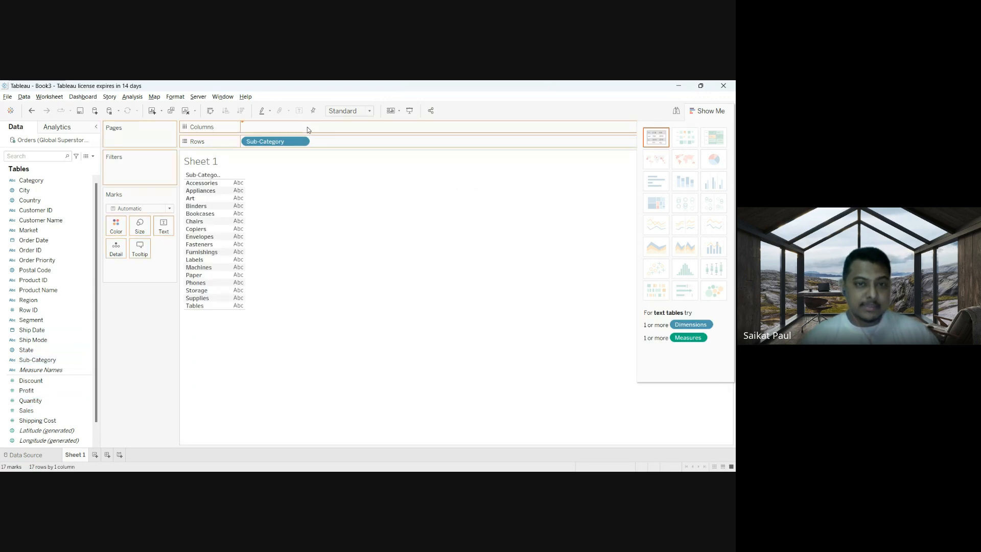
pyautogui.moveTo(307, 127); pyautogui.dragTo(307, 128)
pyautogui.moveTo(428, 229)
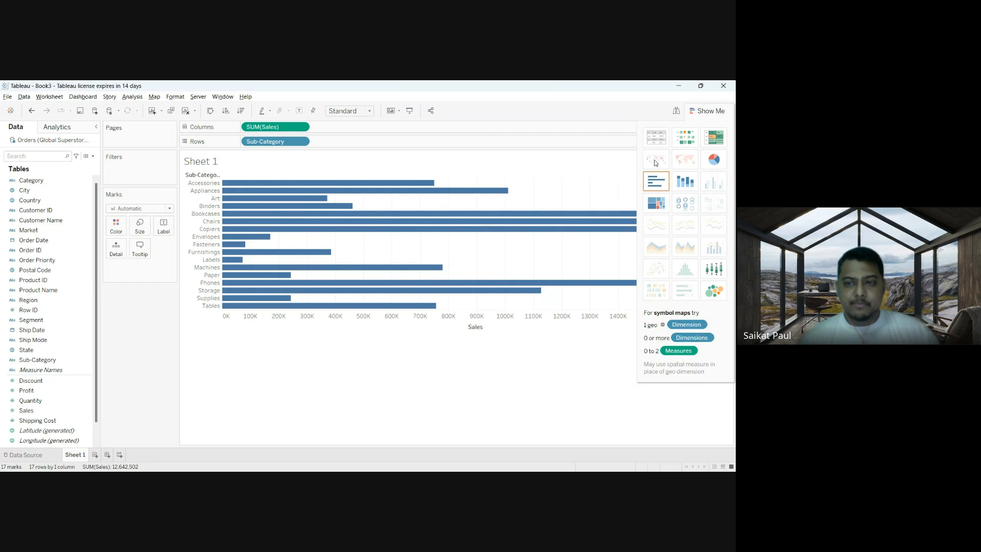
pyautogui.click(658, 203)
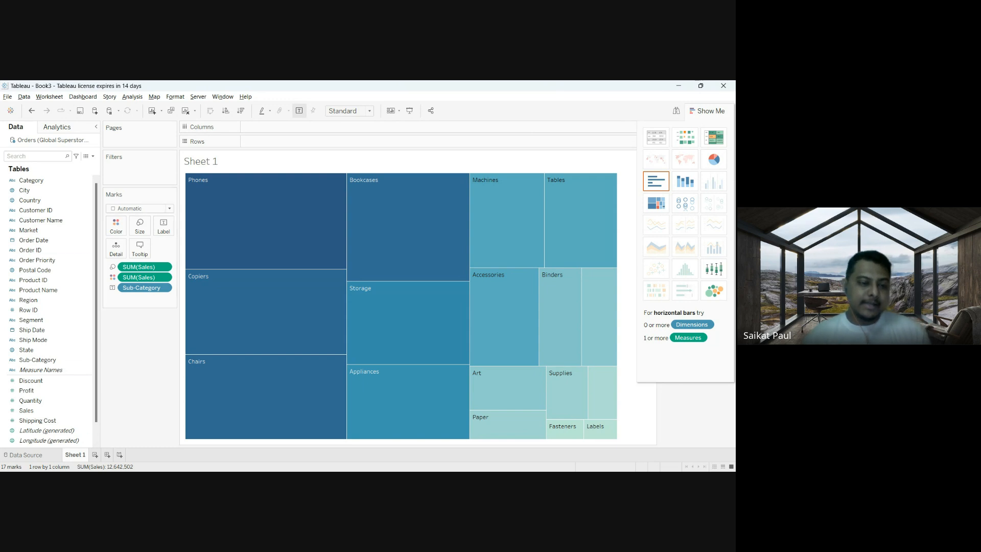
# Step: Check the Orders data source, return to Sheet 1 and clear the treemap from the worksheet
pyautogui.click(26, 454)
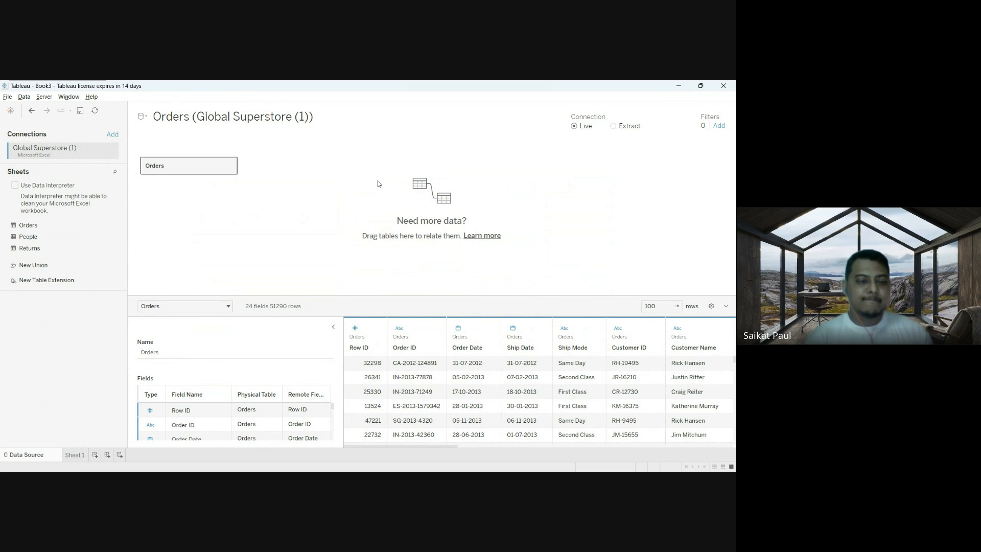
pyautogui.click(77, 455)
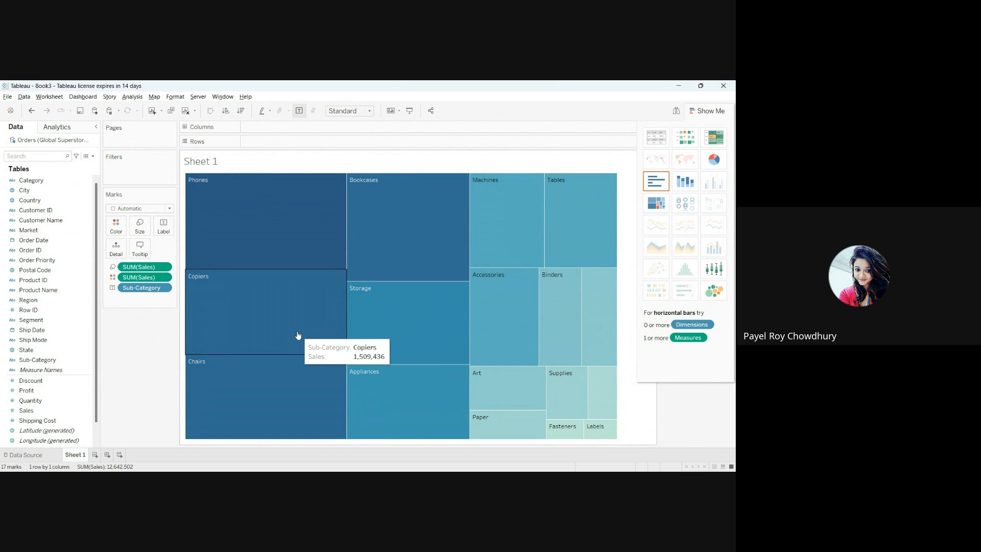
pyautogui.moveTo(140, 288); pyautogui.dragTo(139, 338)
pyautogui.click(185, 111)
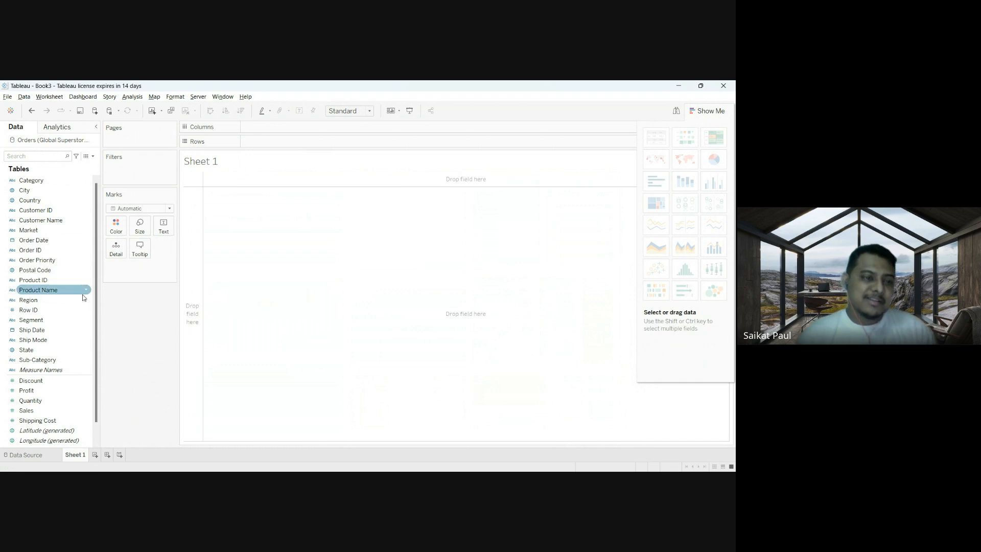
# Step: Build a treemap of Sales by Sub-Category on Sheet 1 and turn it into a word cloud with the Text mark type
pyautogui.click(76, 359)
pyautogui.moveTo(77, 359); pyautogui.dragTo(280, 139)
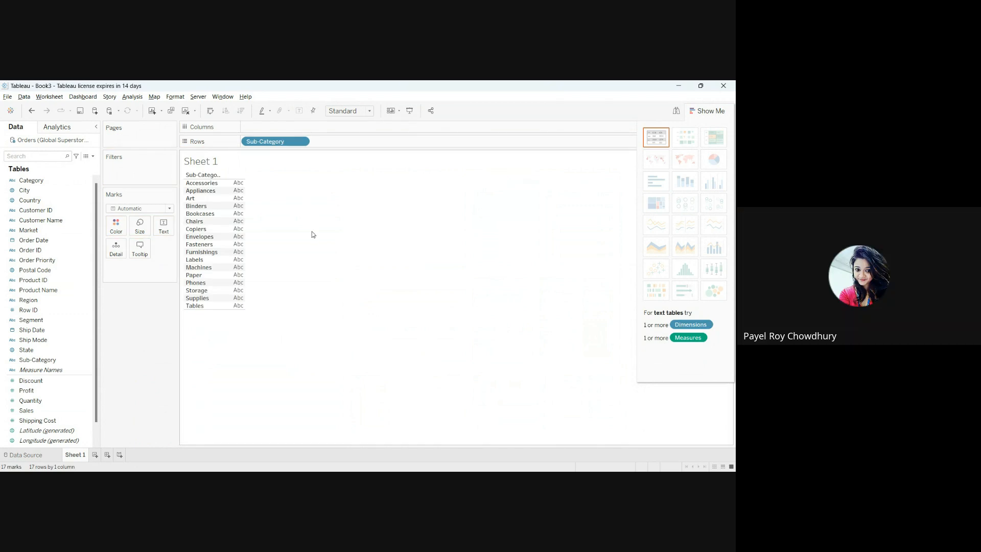
pyautogui.moveTo(26, 410); pyautogui.dragTo(268, 127)
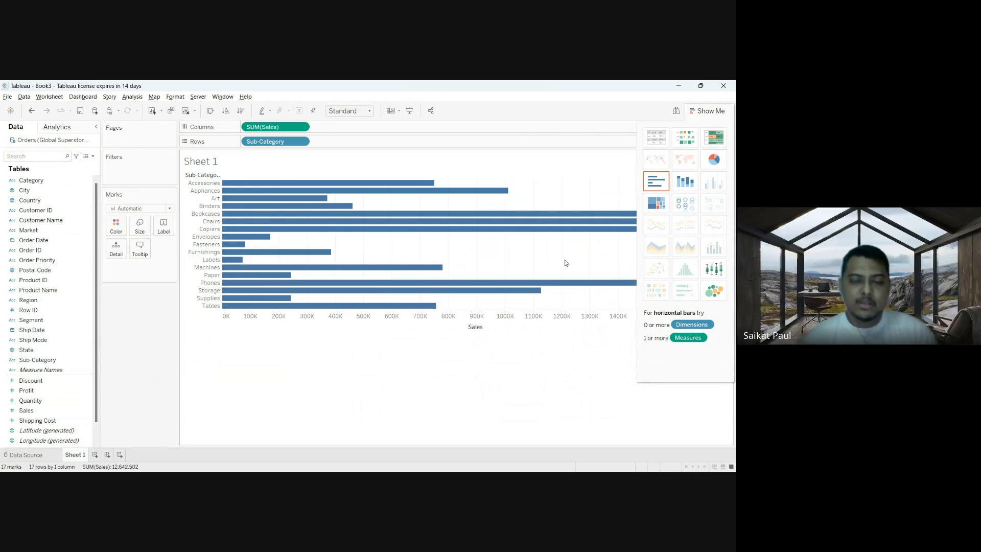
pyautogui.click(656, 204)
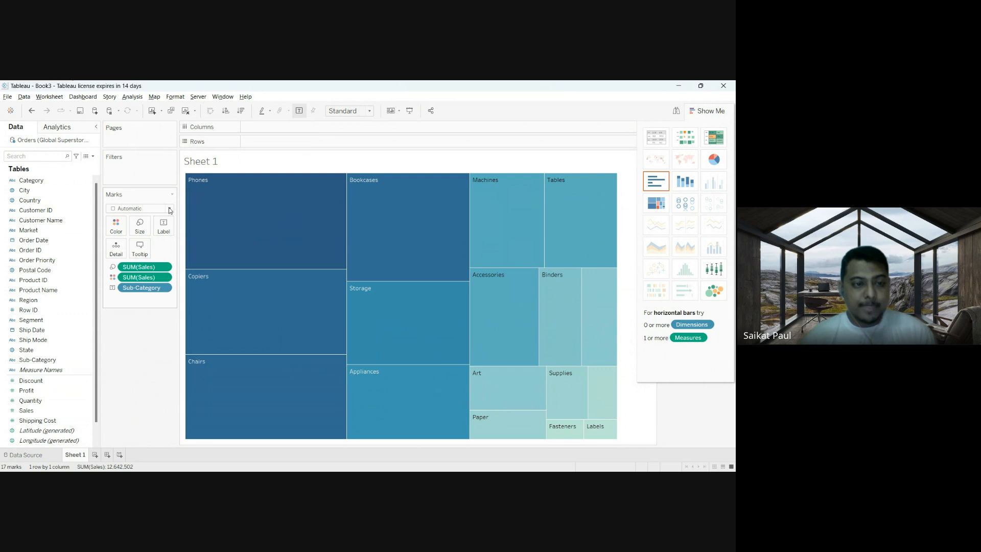
pyautogui.click(146, 290)
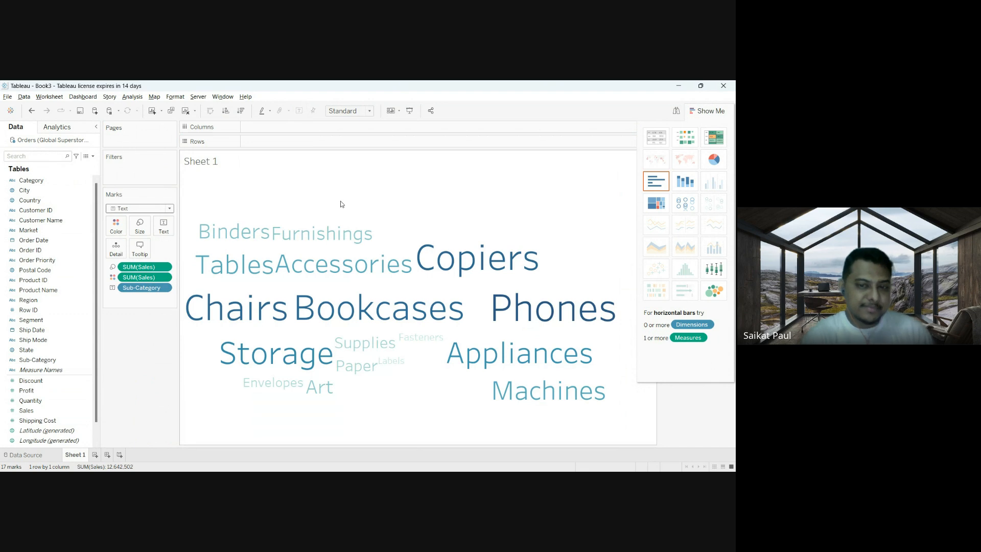
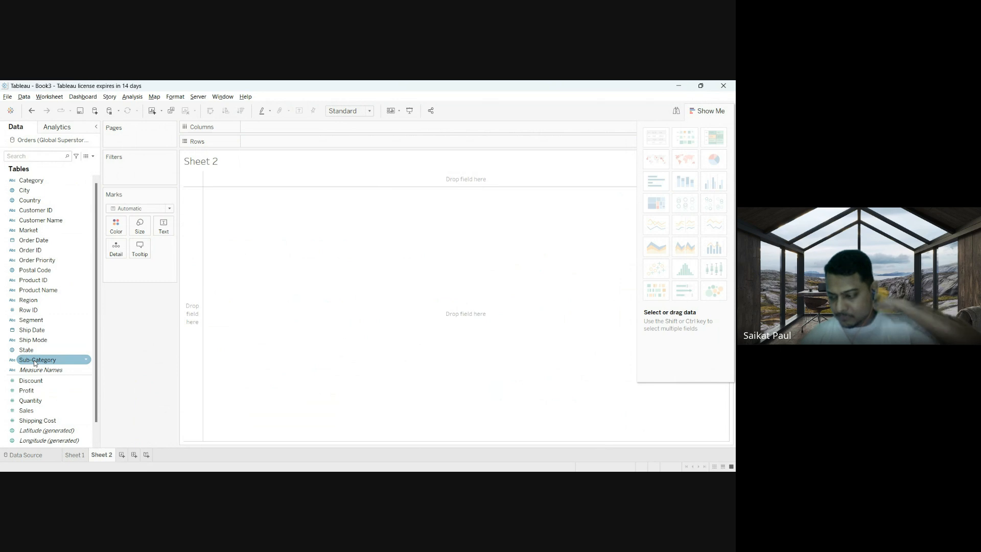
# Step: Try Category and Sub-Category as row fields on Sheet 2, and remove both from the view
pyautogui.click(34, 366)
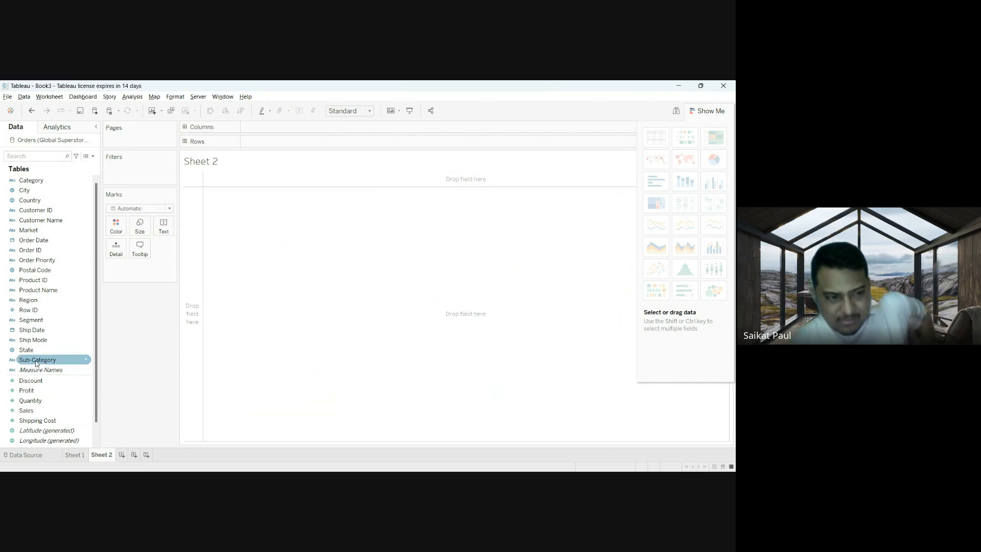
pyautogui.click(47, 179)
pyautogui.moveTo(47, 179); pyautogui.dragTo(280, 141)
pyautogui.moveTo(37, 359); pyautogui.dragTo(360, 143)
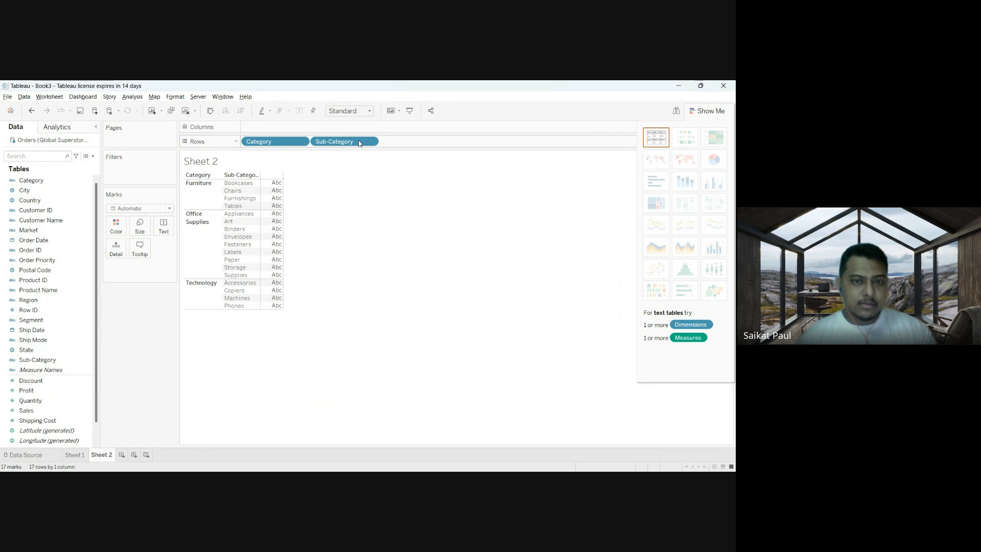
pyautogui.moveTo(258, 143); pyautogui.dragTo(134, 307)
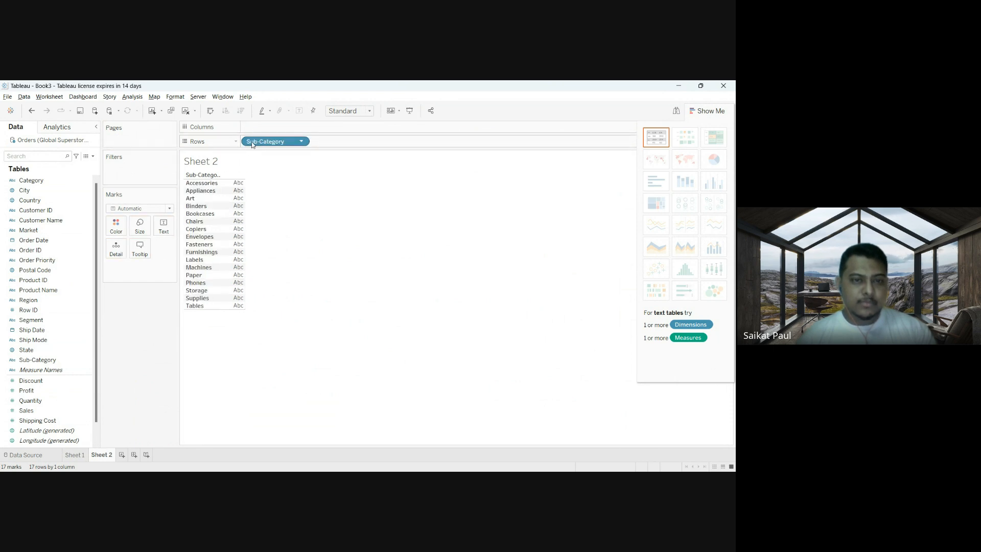
pyautogui.moveTo(274, 142); pyautogui.dragTo(136, 307)
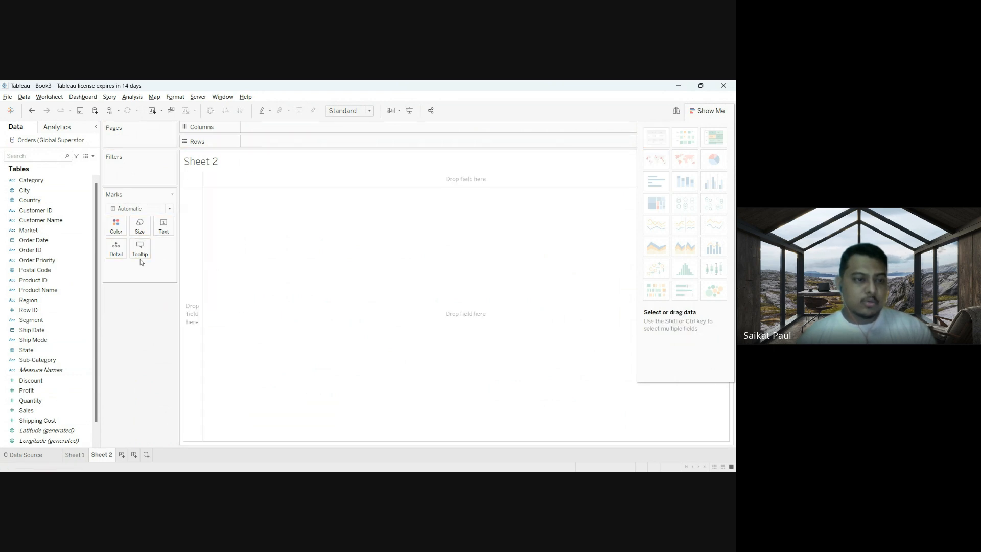
# Step: Lay out Sheet 2 with Order Date by quarter in columns and Category and Sub-Category in rows
pyautogui.click(42, 242)
pyautogui.moveTo(43, 242); pyautogui.dragTo(273, 132)
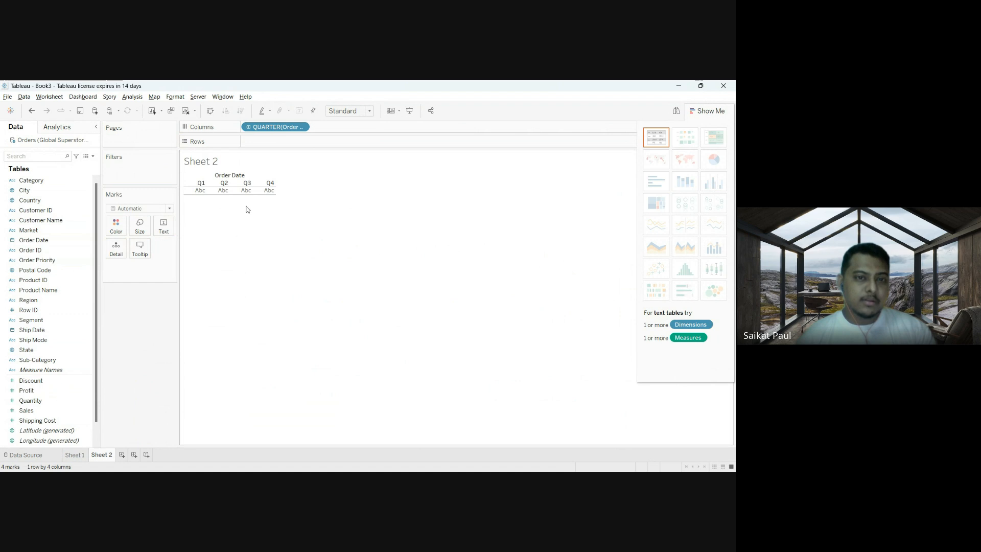
pyautogui.click(48, 272)
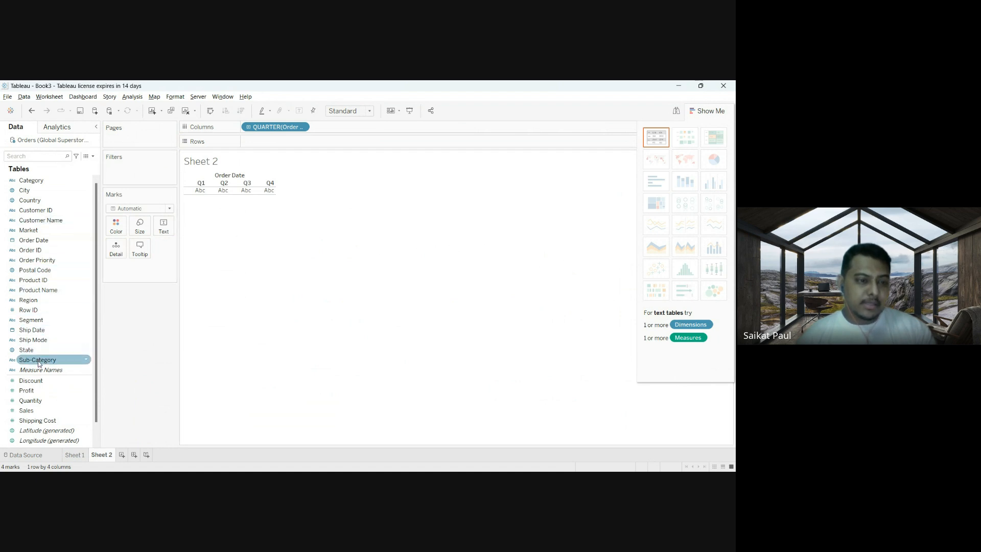
pyautogui.moveTo(44, 183); pyautogui.dragTo(299, 142)
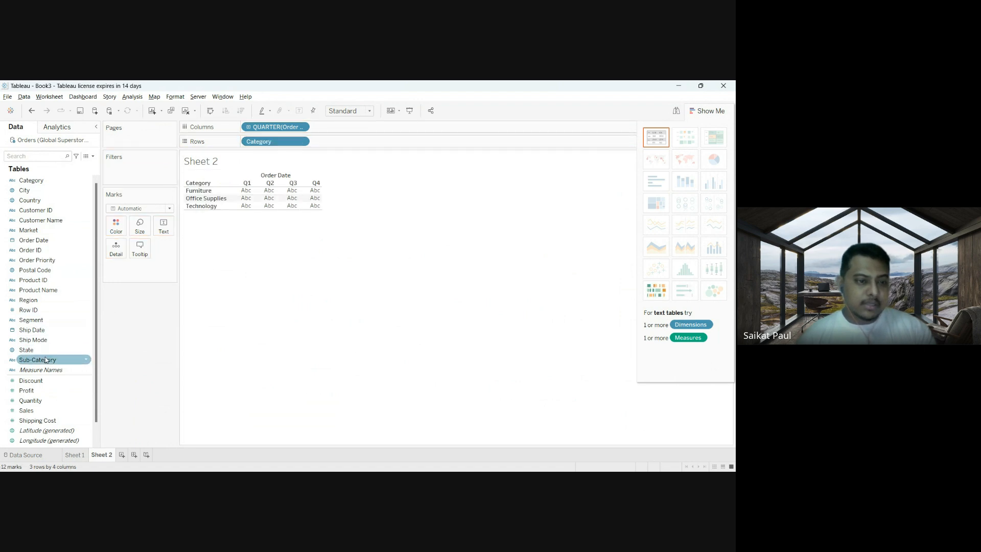
pyautogui.moveTo(46, 359); pyautogui.dragTo(347, 143)
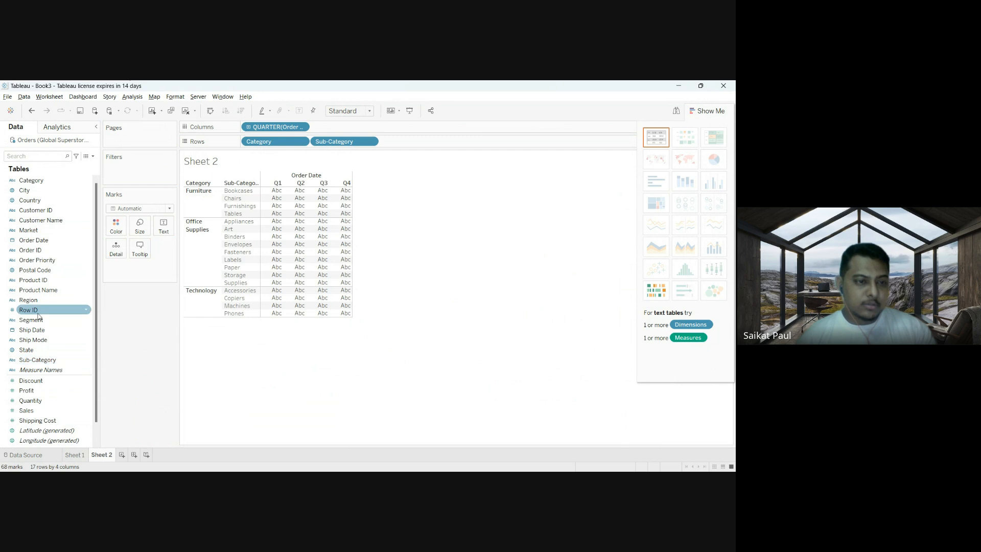
# Step: Try Segment as a third row field, remove it, and fill the quarterly table with Sales values
pyautogui.moveTo(31, 321)
pyautogui.mouseDown()
pyautogui.moveTo(416, 136)
pyautogui.moveTo(419, 147)
pyautogui.mouseUp()
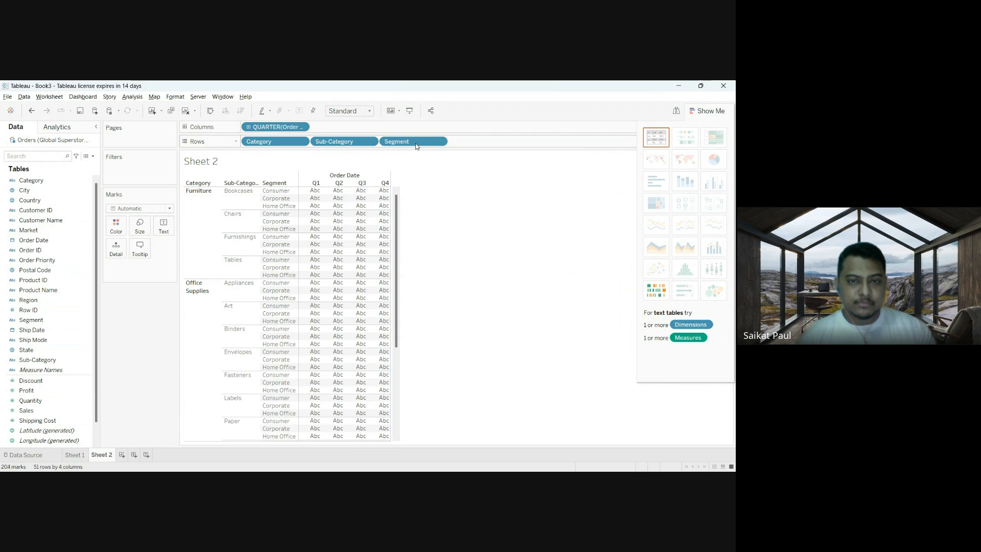
pyautogui.moveTo(143, 326); pyautogui.dragTo(143, 325)
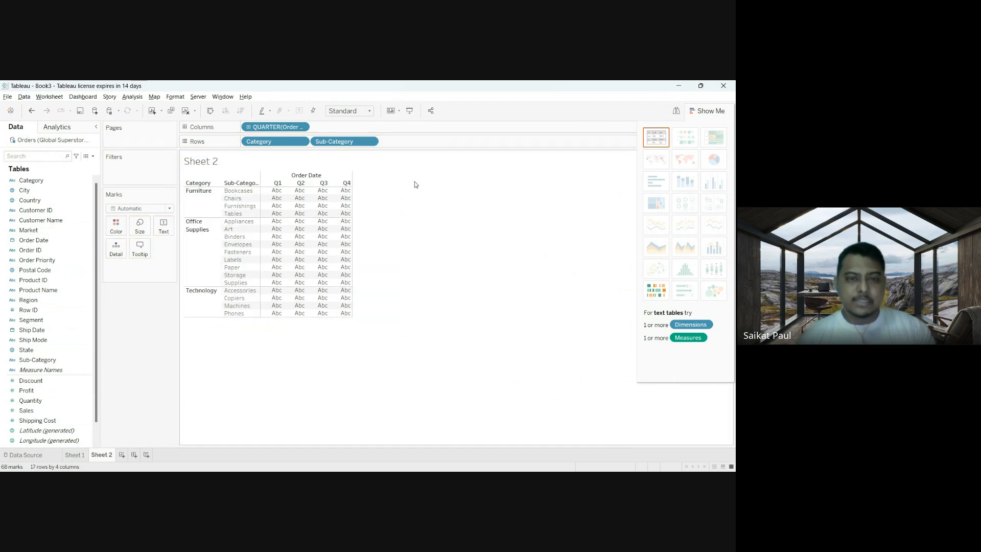
pyautogui.moveTo(65, 425); pyautogui.dragTo(300, 231)
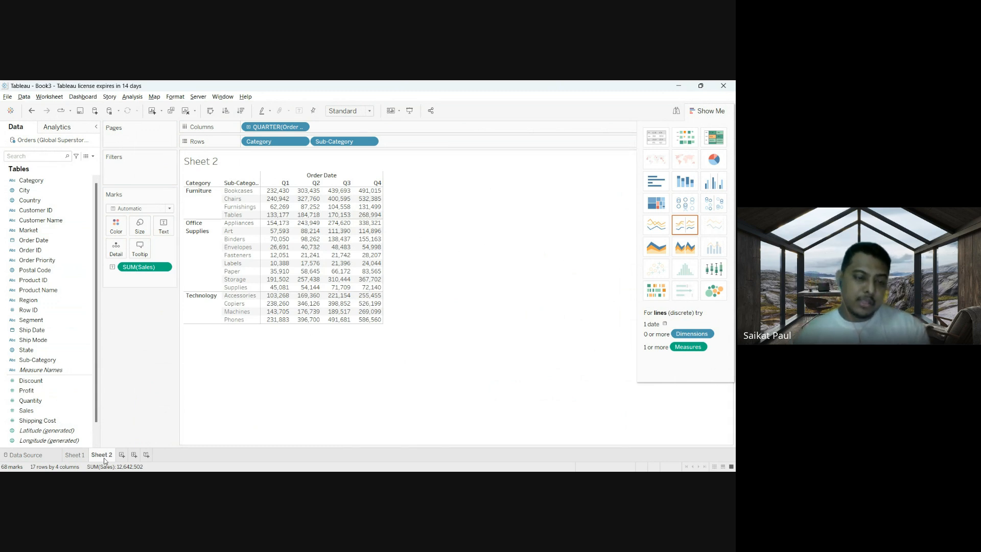
# Step: Create a new worksheet with line charts of Sales and Profit by Order Date month
pyautogui.click(122, 454)
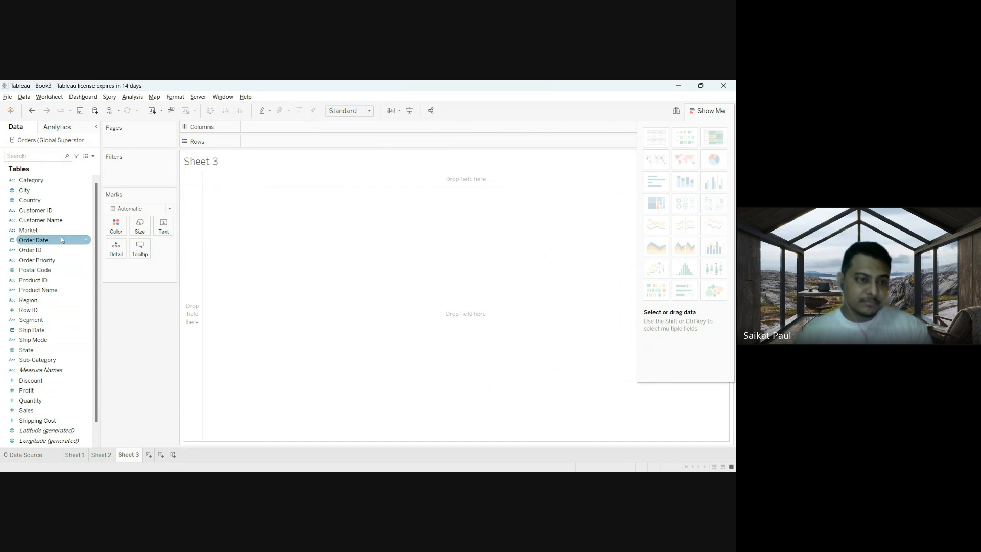
pyautogui.moveTo(46, 243); pyautogui.dragTo(301, 131)
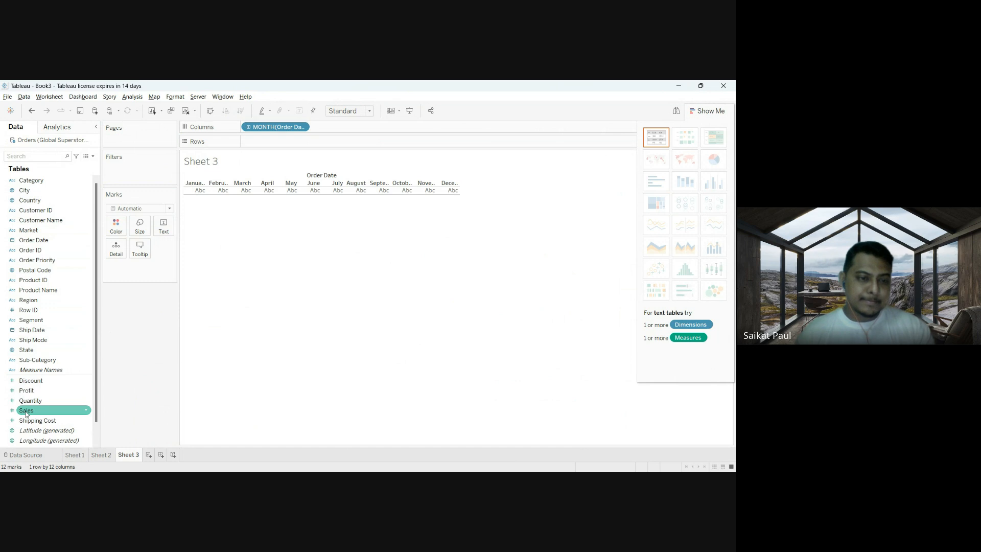
pyautogui.moveTo(26, 413); pyautogui.dragTo(250, 143)
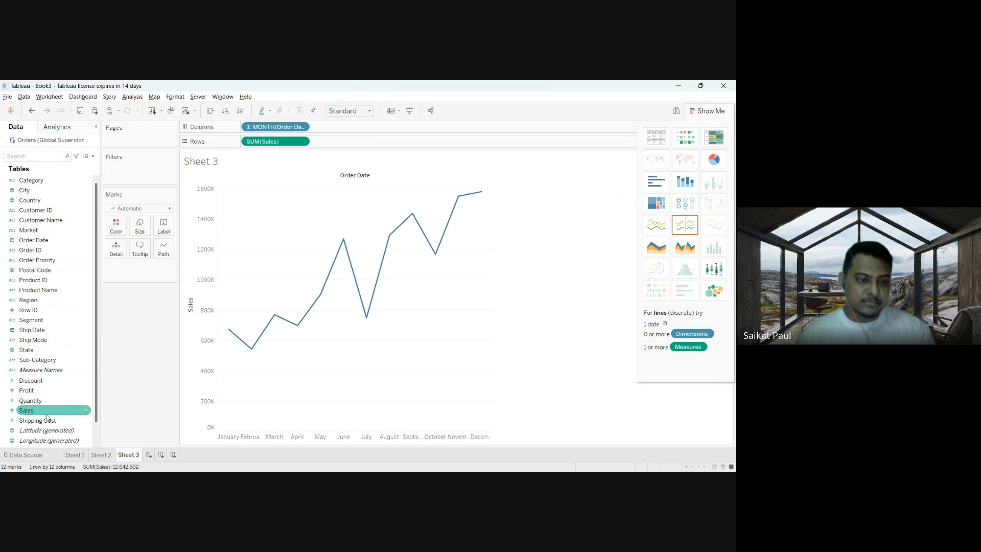
pyautogui.moveTo(31, 391)
pyautogui.mouseDown()
pyautogui.moveTo(229, 280)
pyautogui.moveTo(344, 145)
pyautogui.mouseUp()
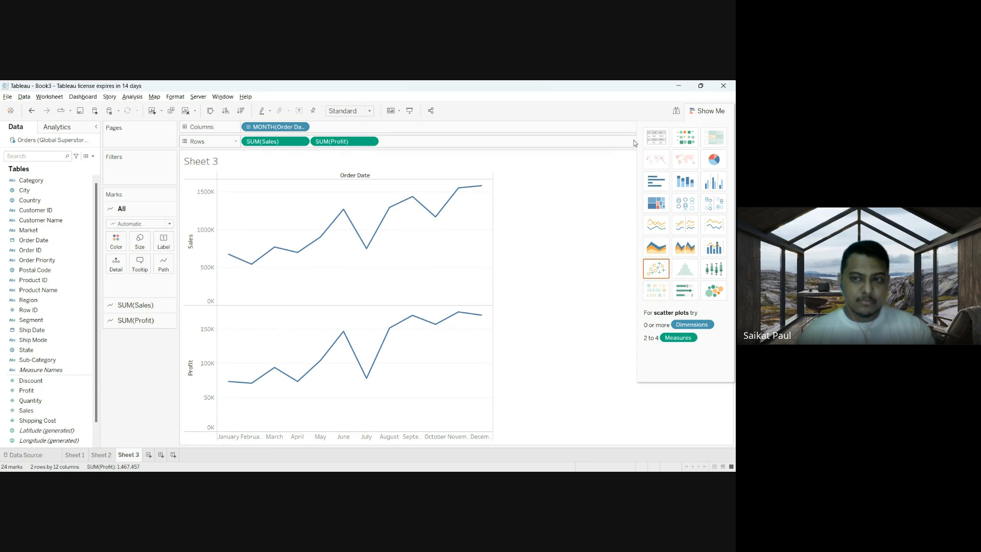
# Step: Convert the monthly Sales and Profit line charts to a text table and on to horizontal bars
pyautogui.click(649, 141)
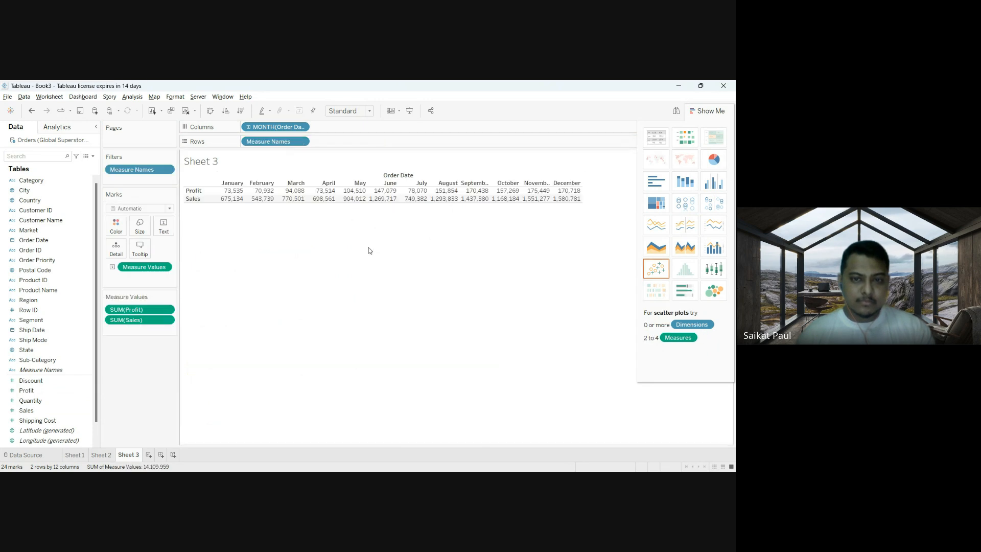
pyautogui.click(657, 184)
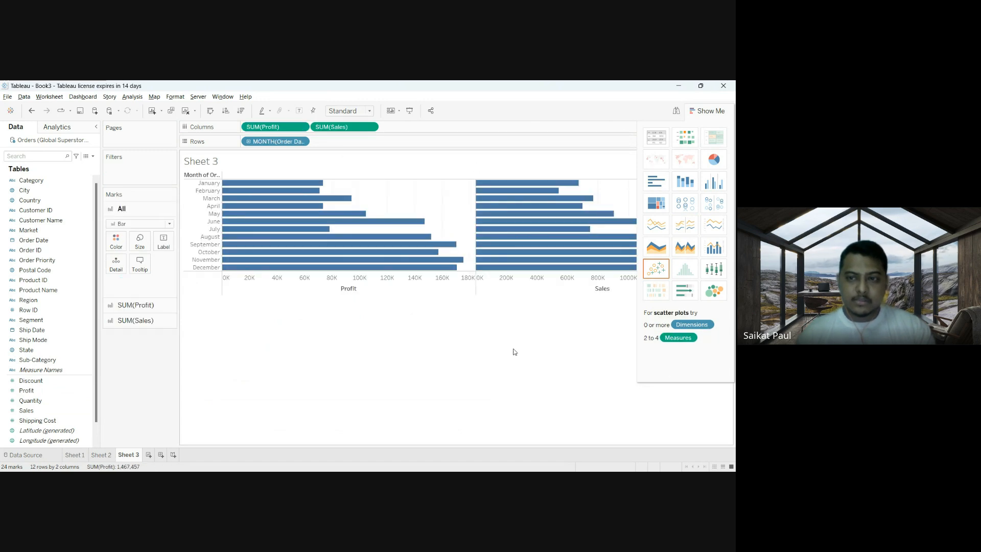
# Step: Duplicate Sheet 3 as a crosstab of monthly Profit and Sales and open the duplicated sheet
pyautogui.click(694, 108)
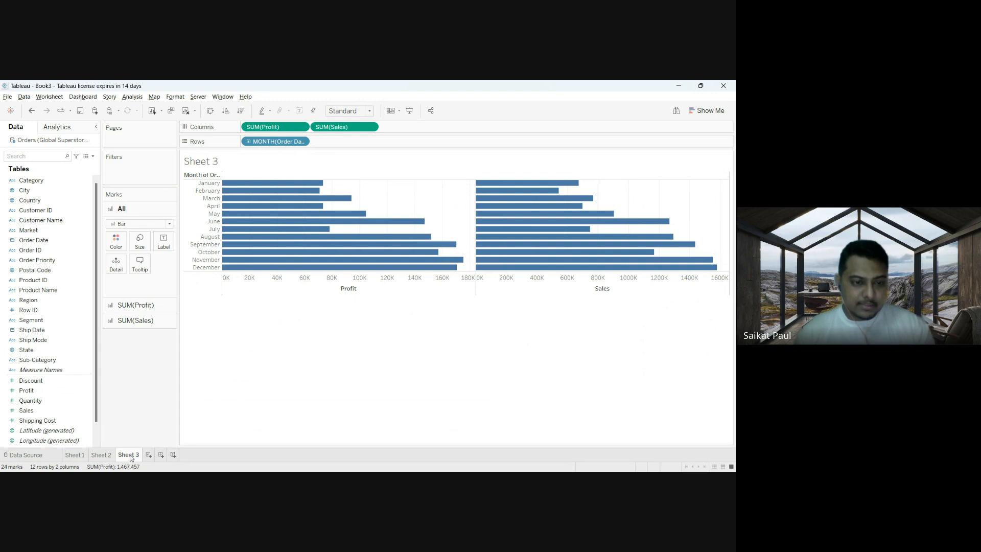
pyautogui.click(174, 384)
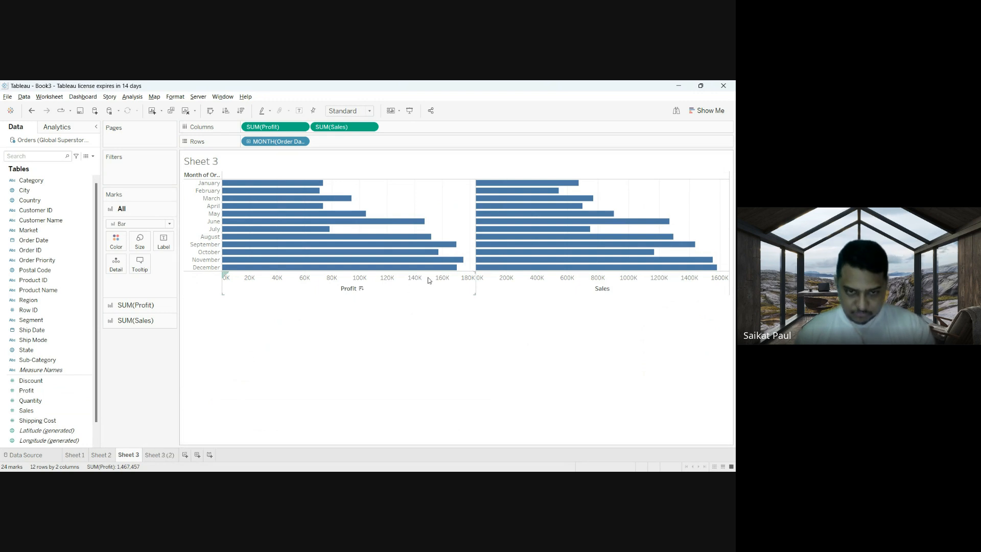
pyautogui.click(171, 455)
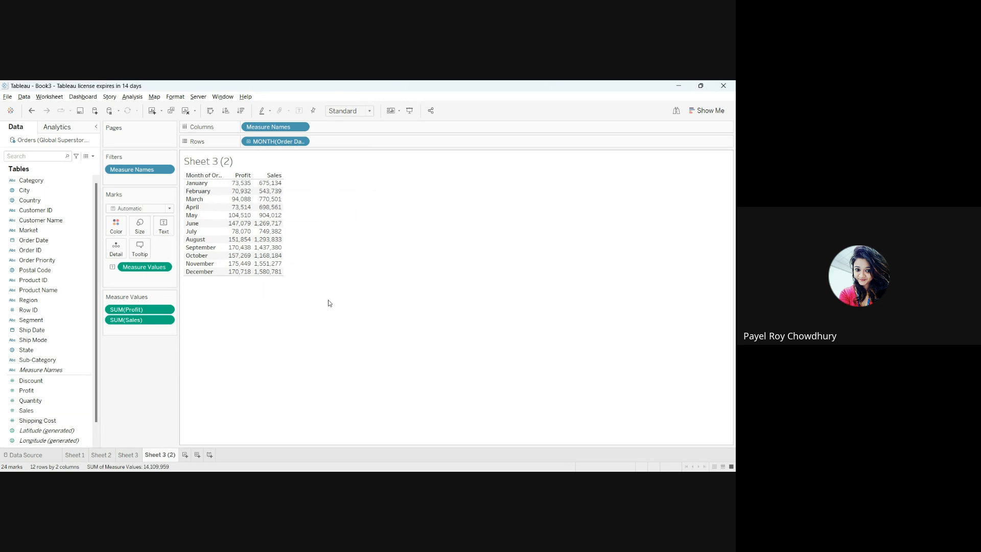
pyautogui.click(327, 289)
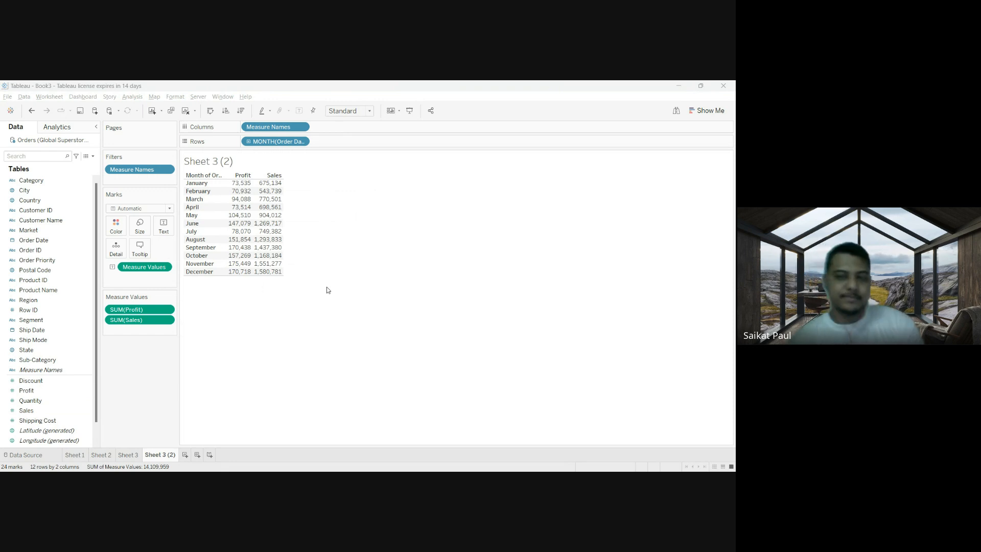
pyautogui.click(326, 286)
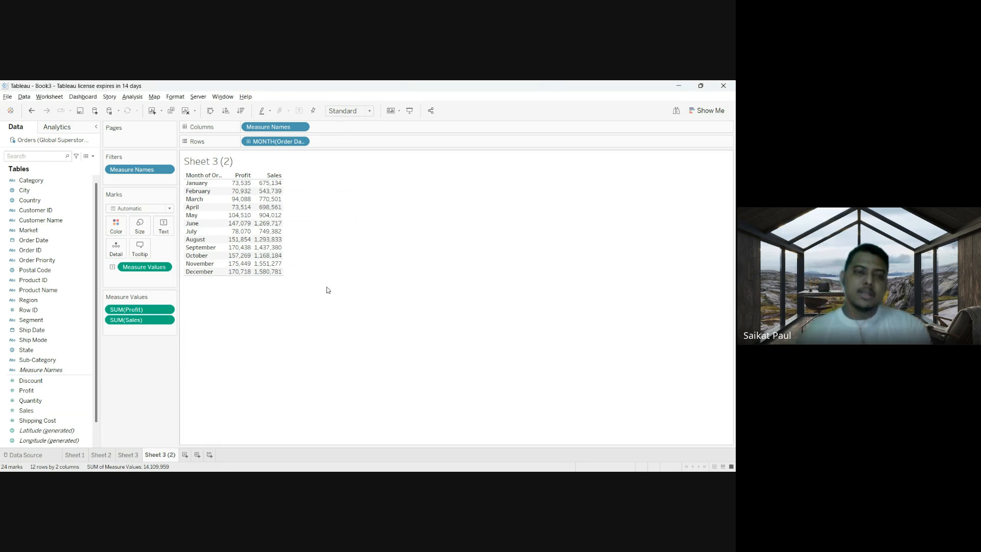
# Step: Create a new worksheet with bar charts of Sales and Profit in rows and Sub-Category in columns
pyautogui.click(187, 455)
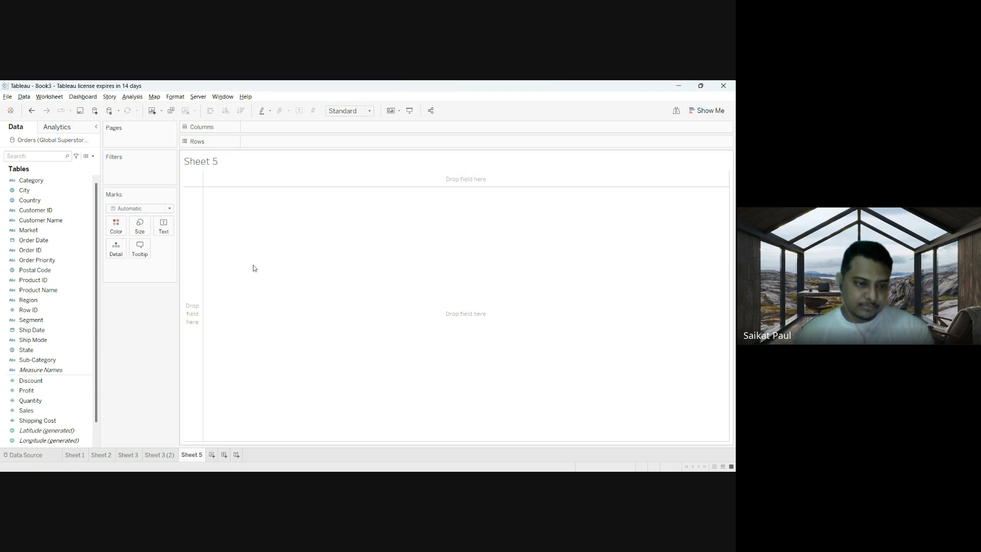
pyautogui.click(48, 361)
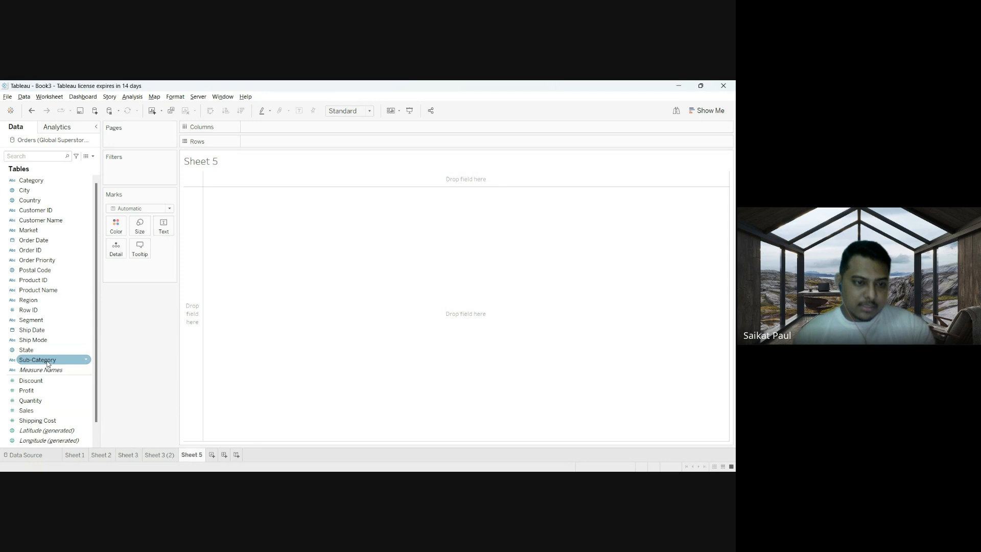
pyautogui.moveTo(40, 362); pyautogui.dragTo(273, 141)
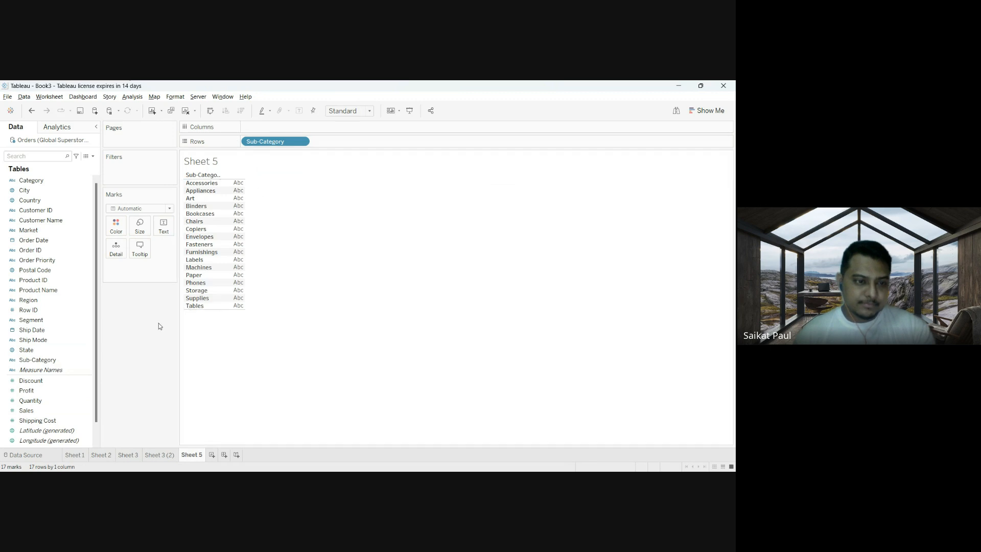
pyautogui.click(47, 412)
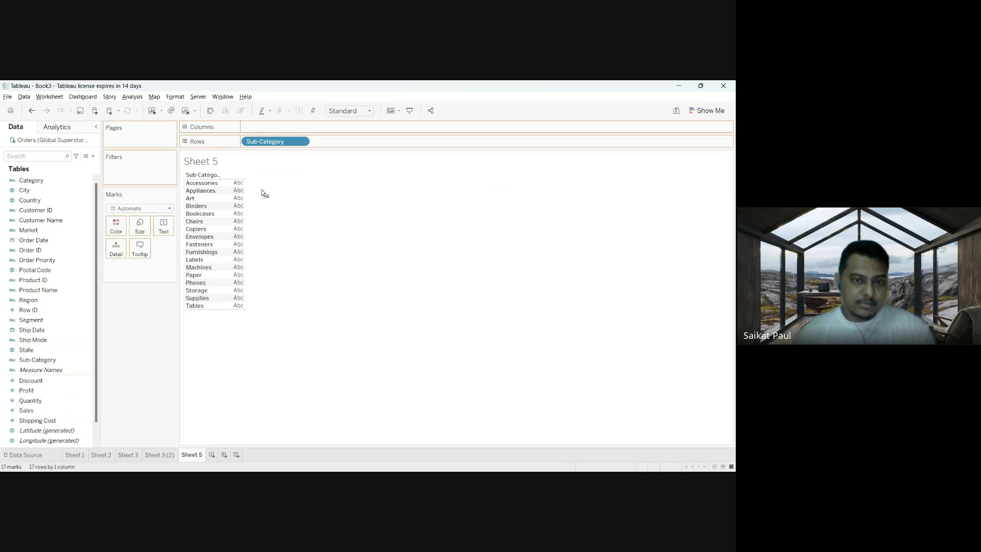
pyautogui.moveTo(285, 141); pyautogui.dragTo(285, 130)
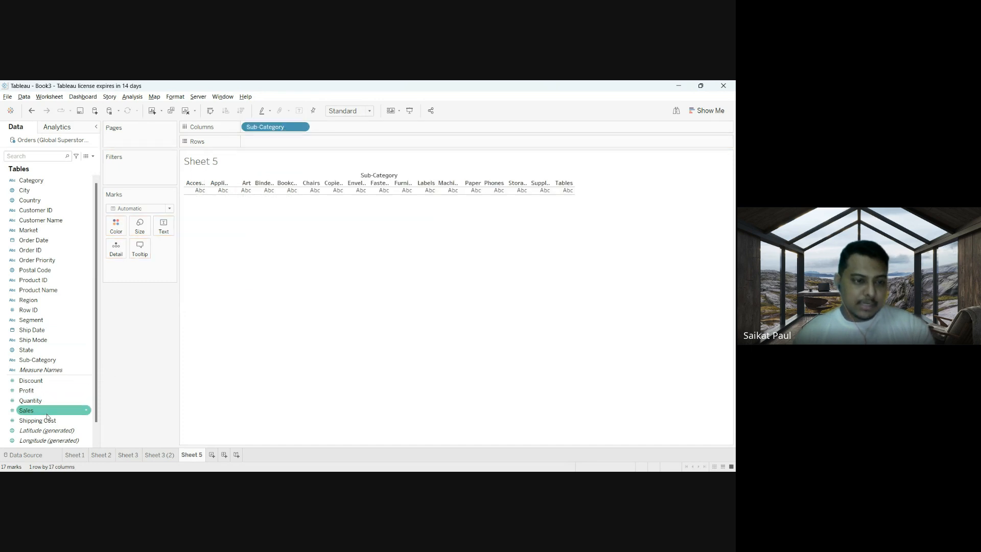
pyautogui.moveTo(26, 410); pyautogui.dragTo(275, 144)
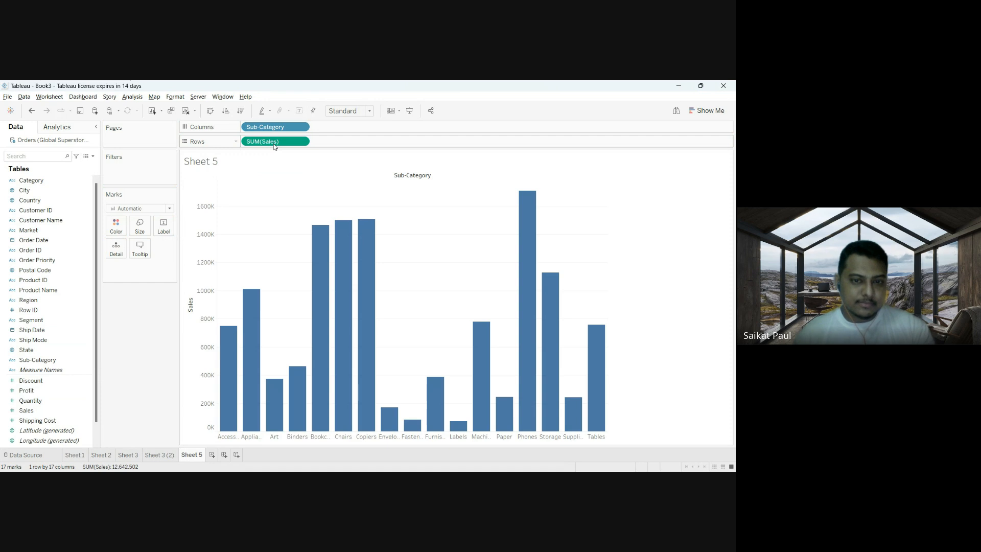
pyautogui.click(49, 401)
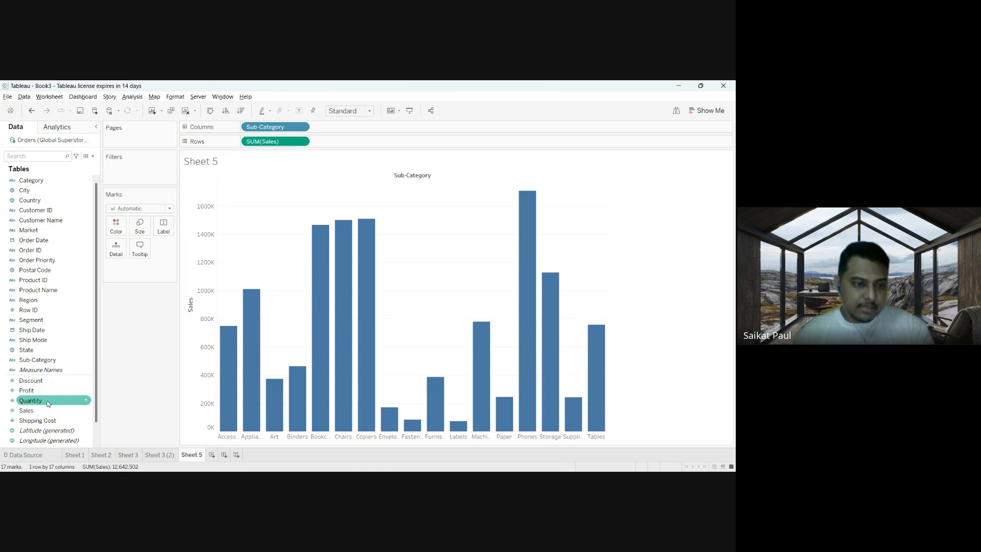
pyautogui.click(45, 389)
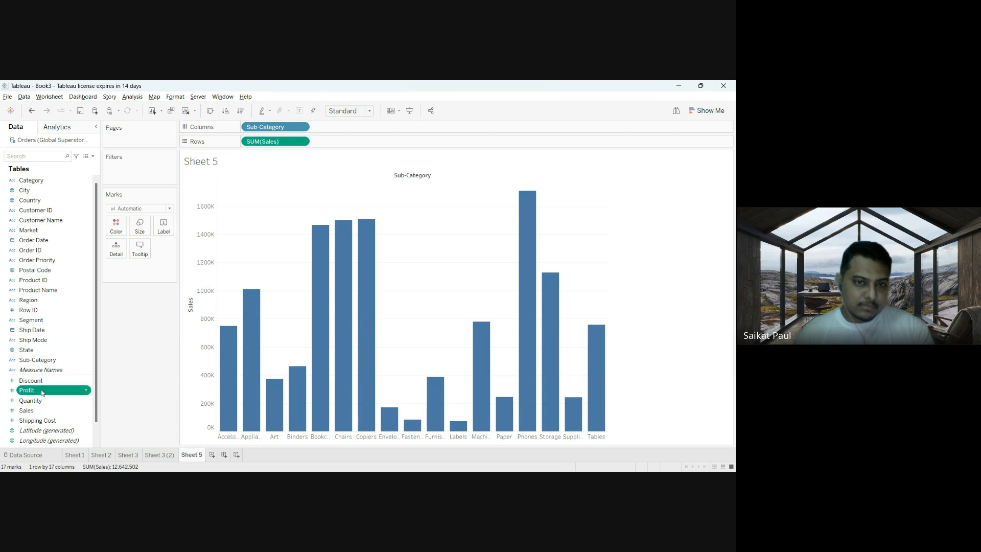
pyautogui.moveTo(45, 392); pyautogui.dragTo(363, 144)
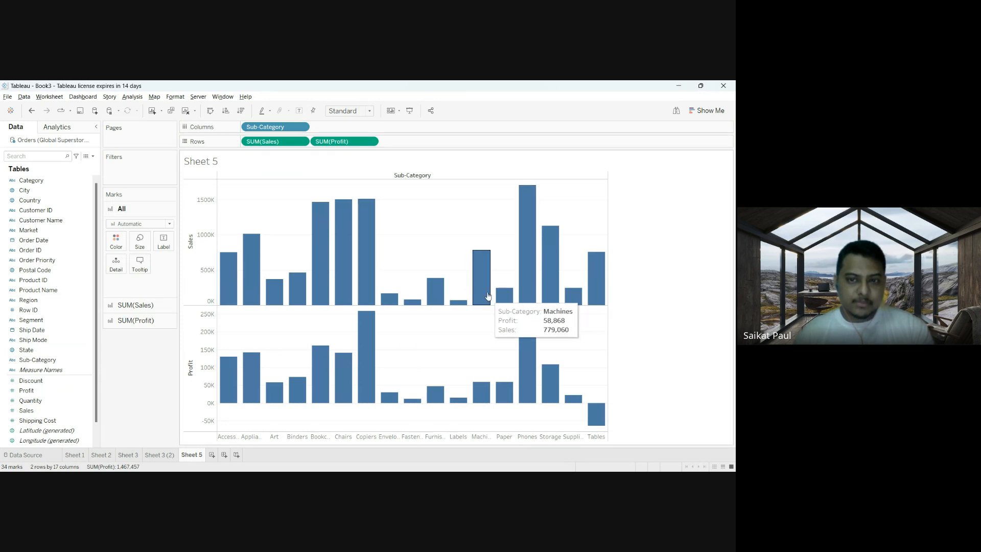
pyautogui.moveTo(548, 381)
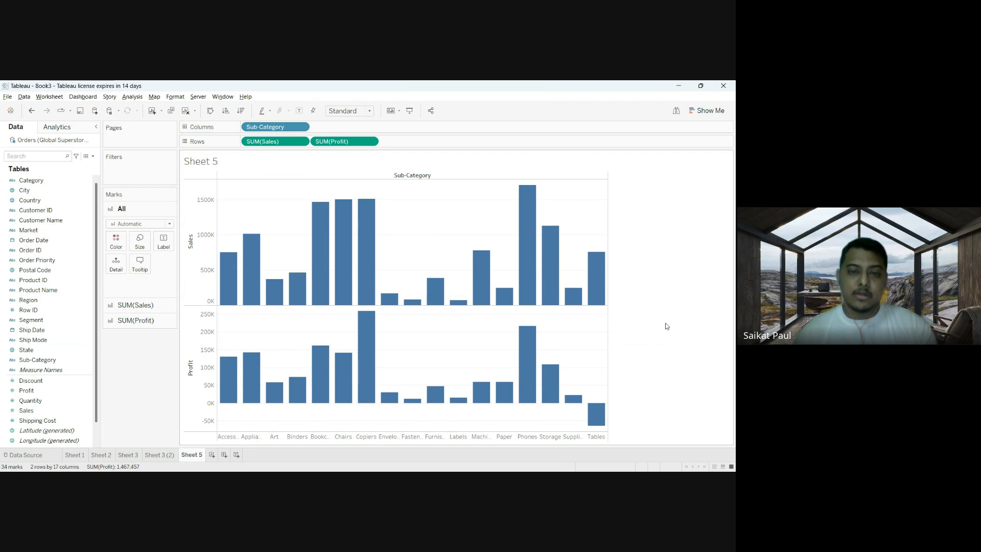
# Step: Try combining the Sub-Category Sales and Profit charts on a dual axis and undo it
pyautogui.click(370, 144)
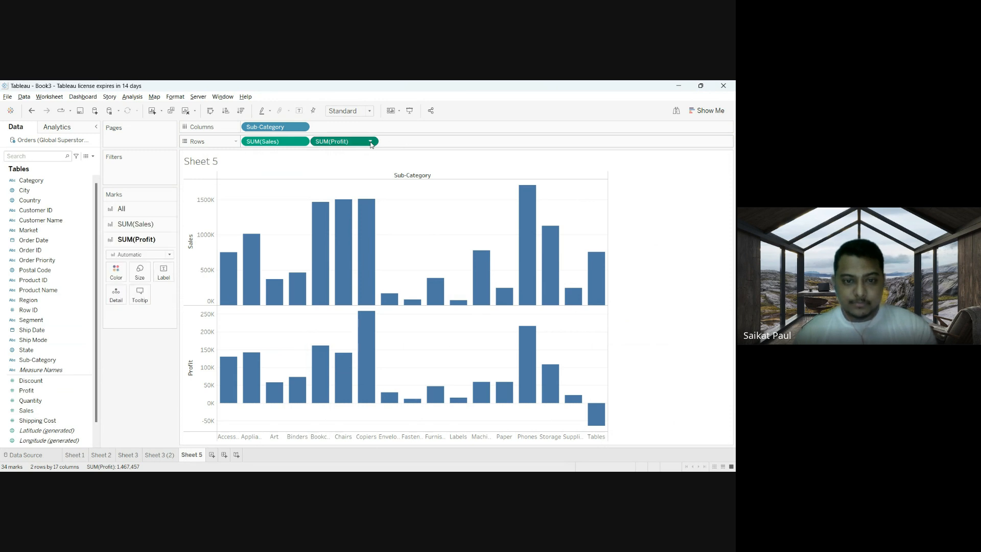
pyautogui.click(364, 306)
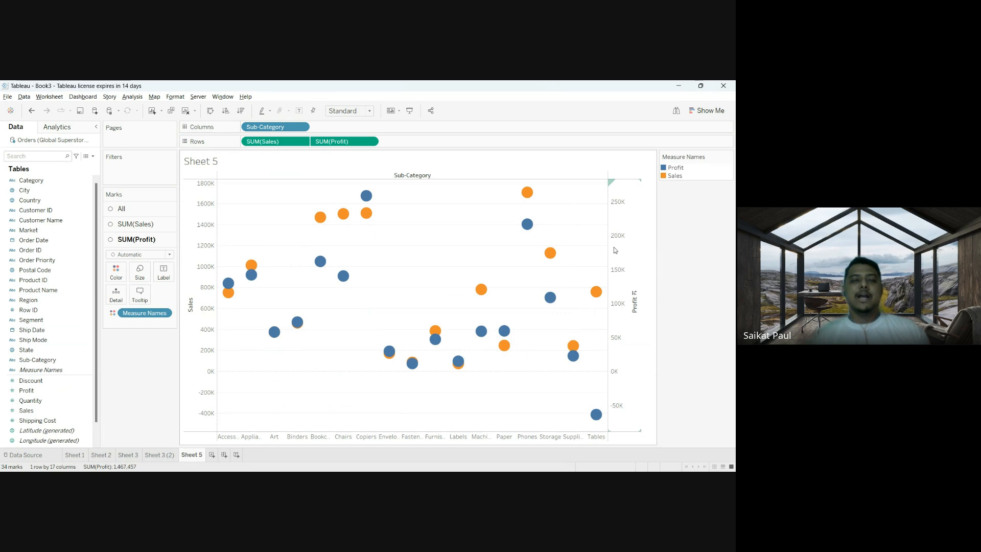
pyautogui.click(33, 111)
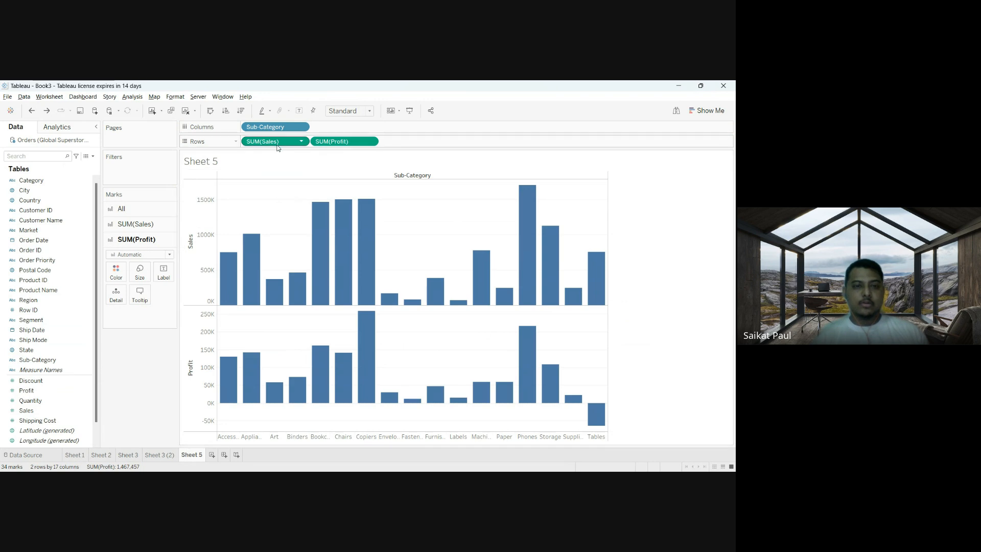
# Step: Clear the sheet and rebuild it with Sub-Category in columns and Sales and Profit in rows
pyautogui.click(185, 110)
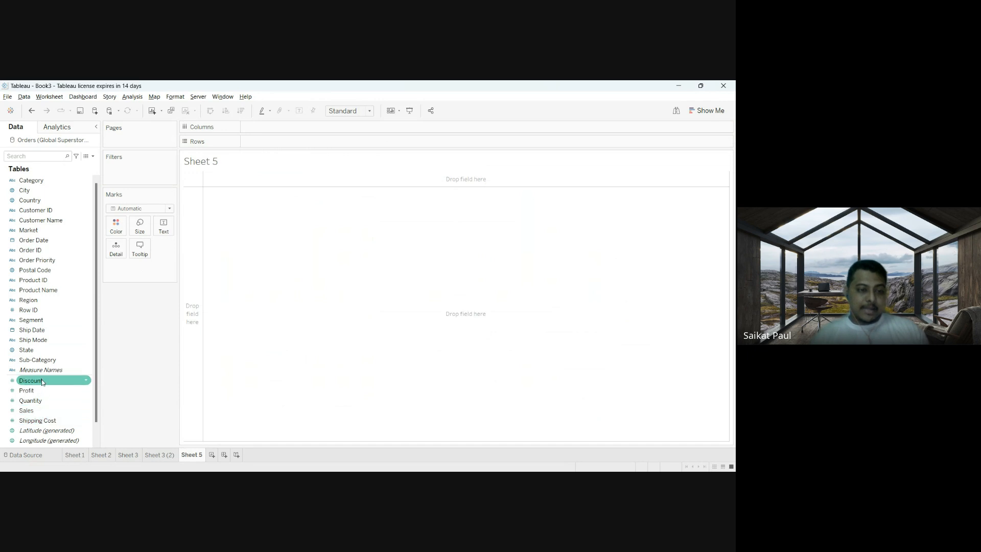
pyautogui.moveTo(37, 359); pyautogui.dragTo(270, 129)
pyautogui.moveTo(31, 410); pyautogui.dragTo(266, 145)
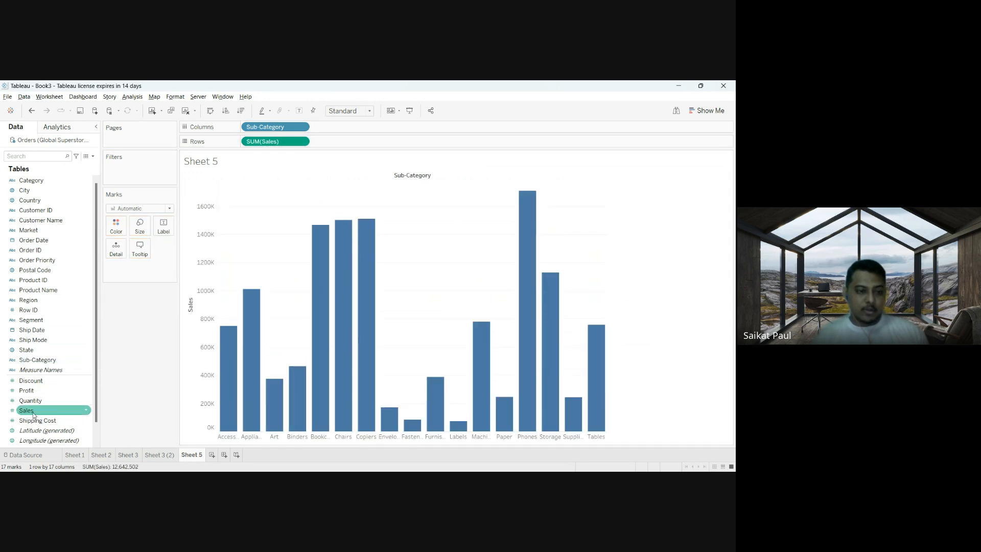
pyautogui.moveTo(26, 390); pyautogui.dragTo(337, 142)
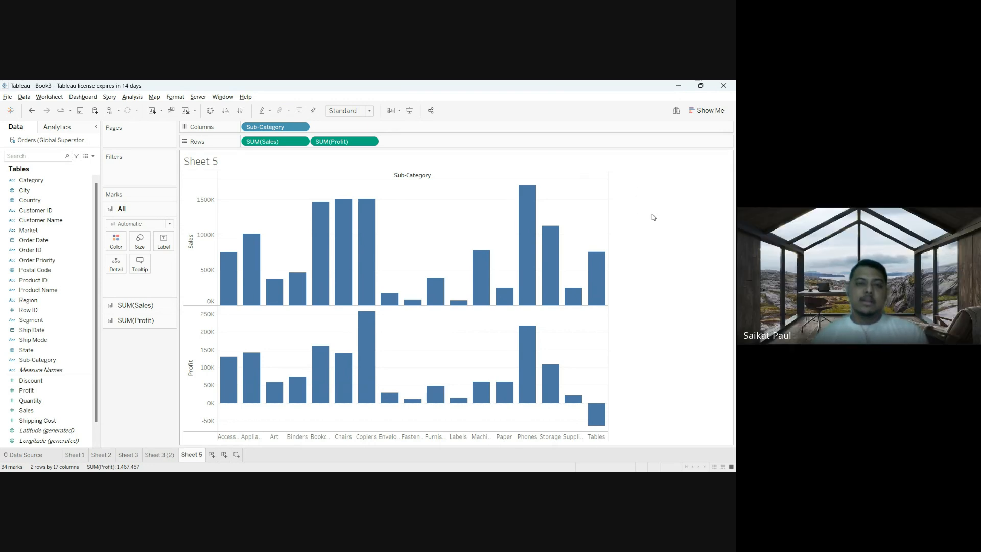
# Step: Combine Sales and Profit on a dual axis and synchronize the Profit axis with the Sales axis
pyautogui.click(372, 144)
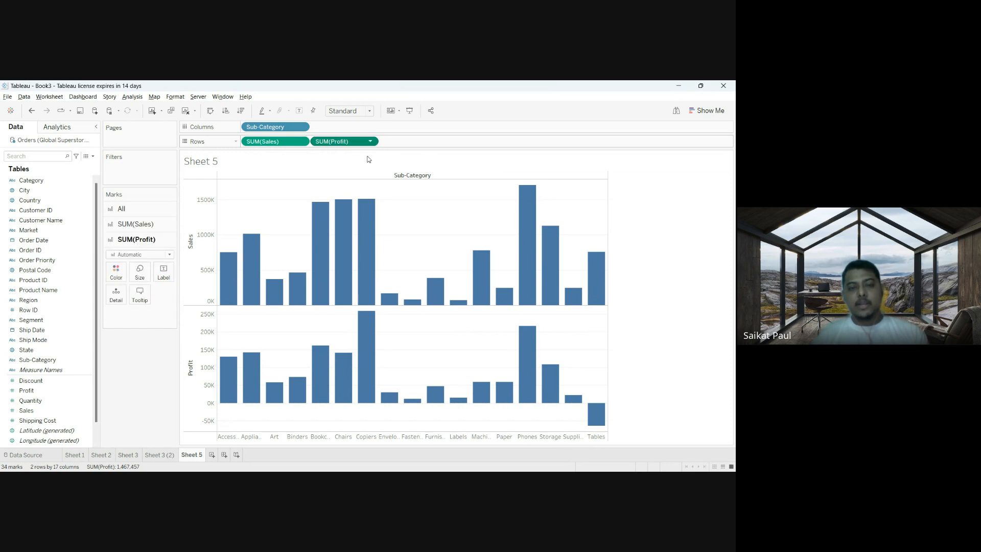
pyautogui.click(358, 306)
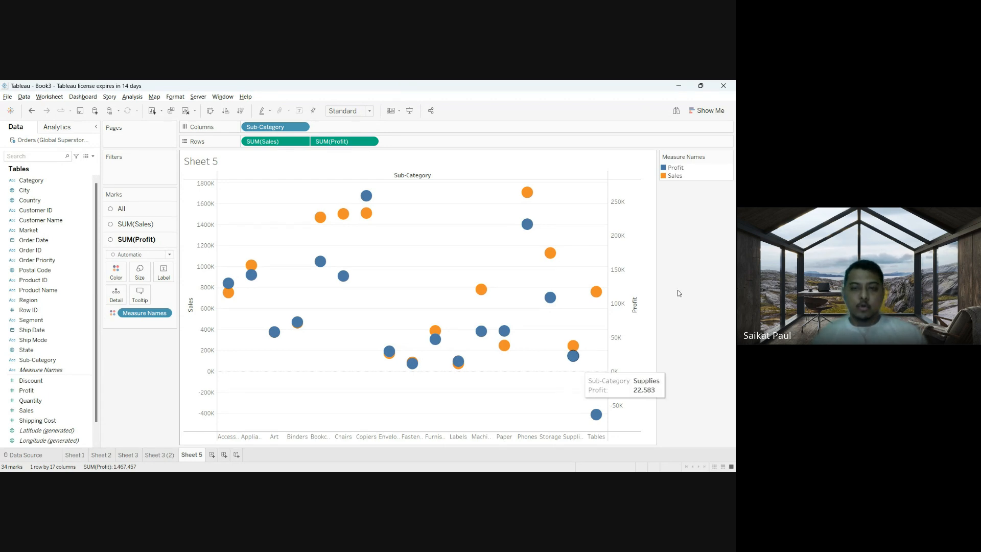
pyautogui.click(619, 258)
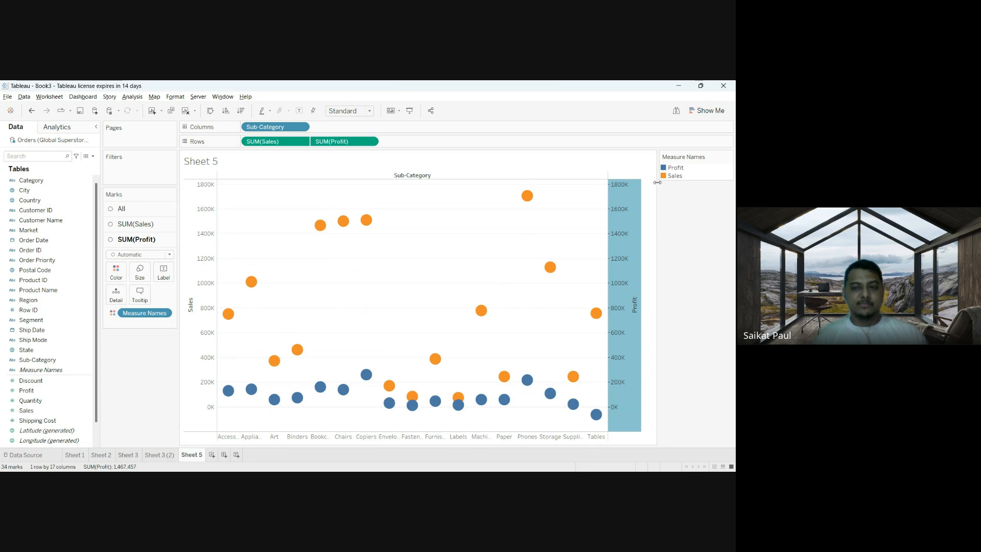
pyautogui.click(646, 194)
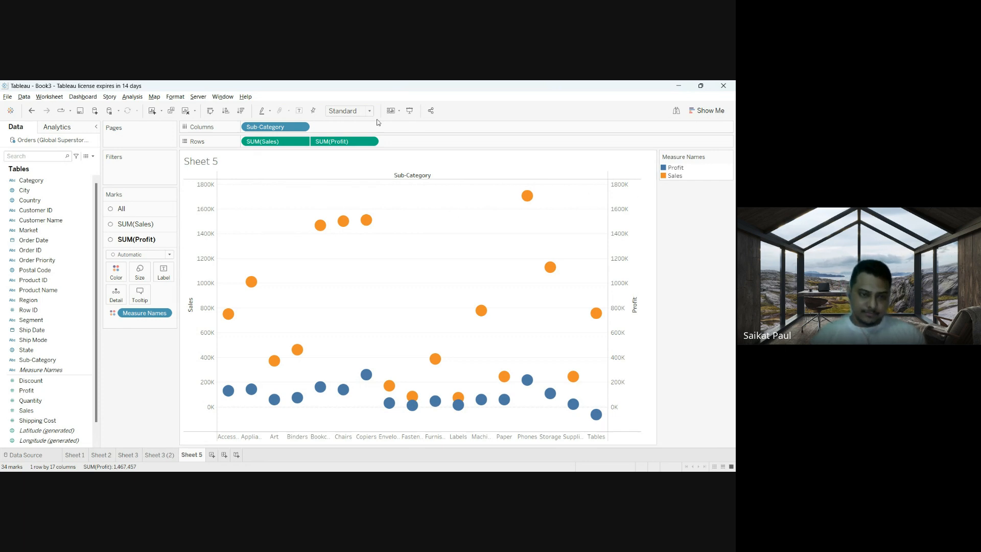
# Step: Change the mark type of SUM(Profit) to Bar in the dual-axis chart
pyautogui.click(153, 224)
pyautogui.click(135, 320)
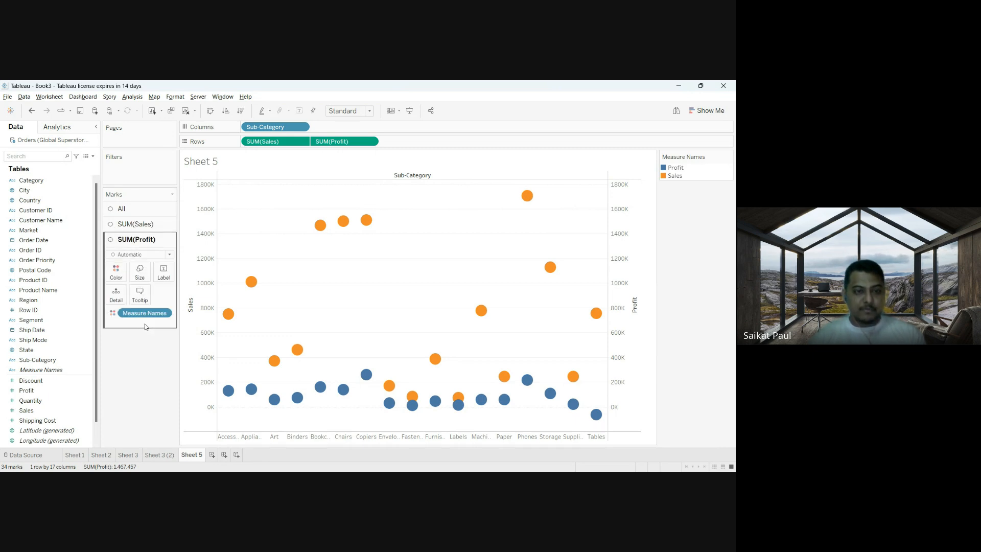
pyautogui.click(136, 225)
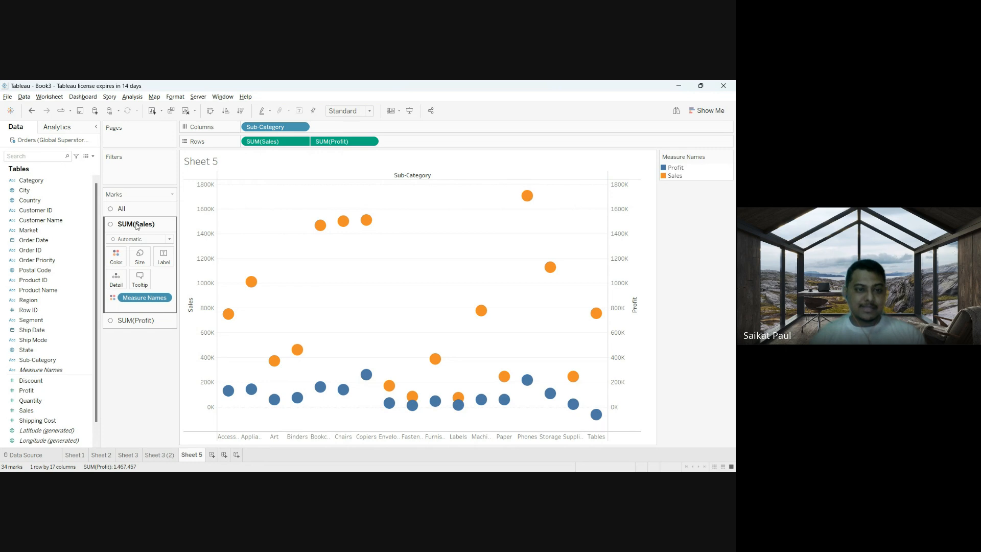
pyautogui.click(134, 328)
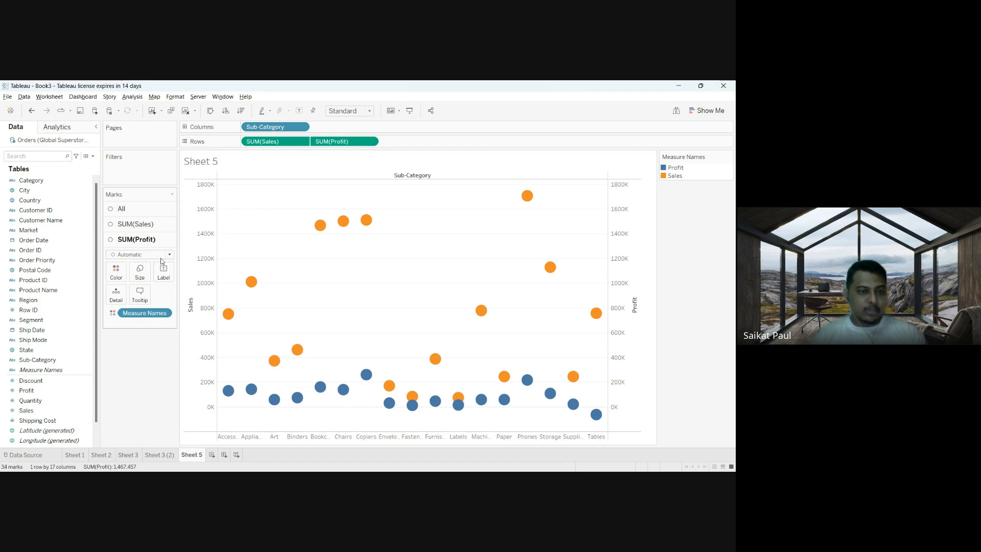
pyautogui.click(146, 277)
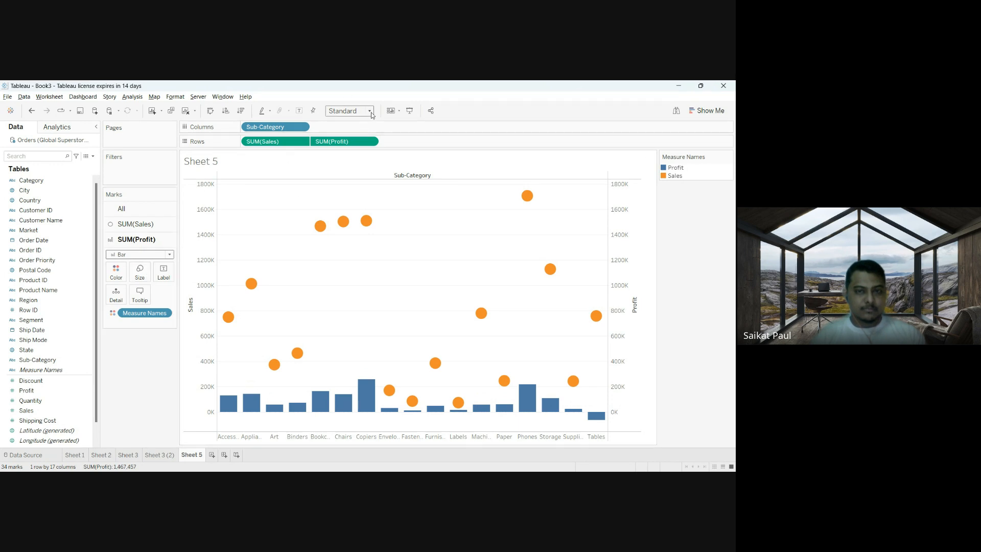
# Step: Fit the chart to Entire View and change the mark type of SUM(Sales) to Line
pyautogui.click(351, 146)
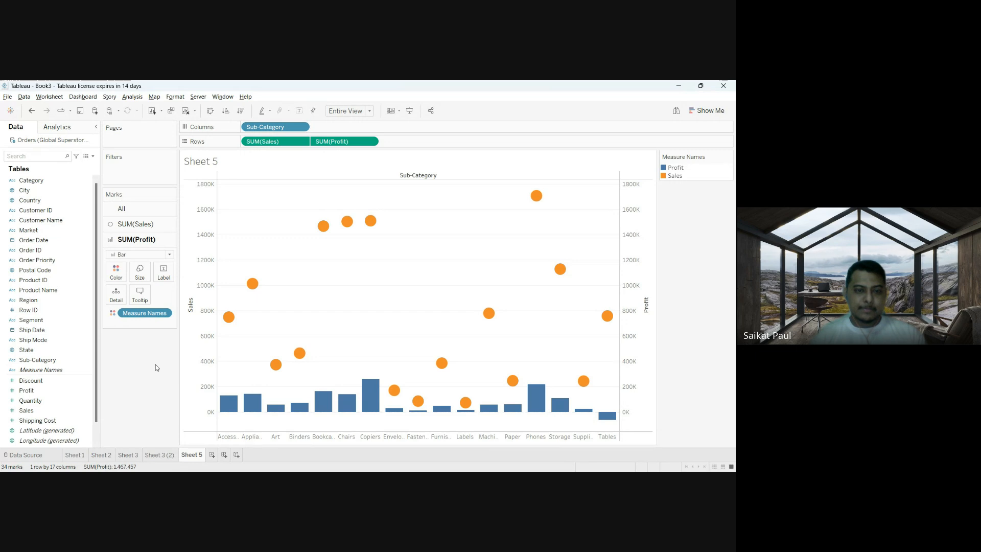
pyautogui.click(159, 225)
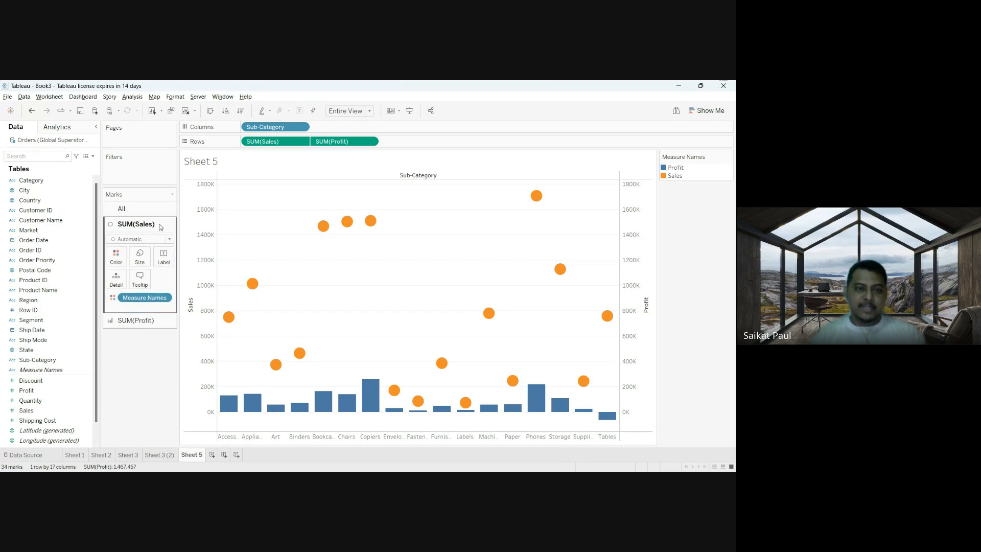
pyautogui.click(136, 270)
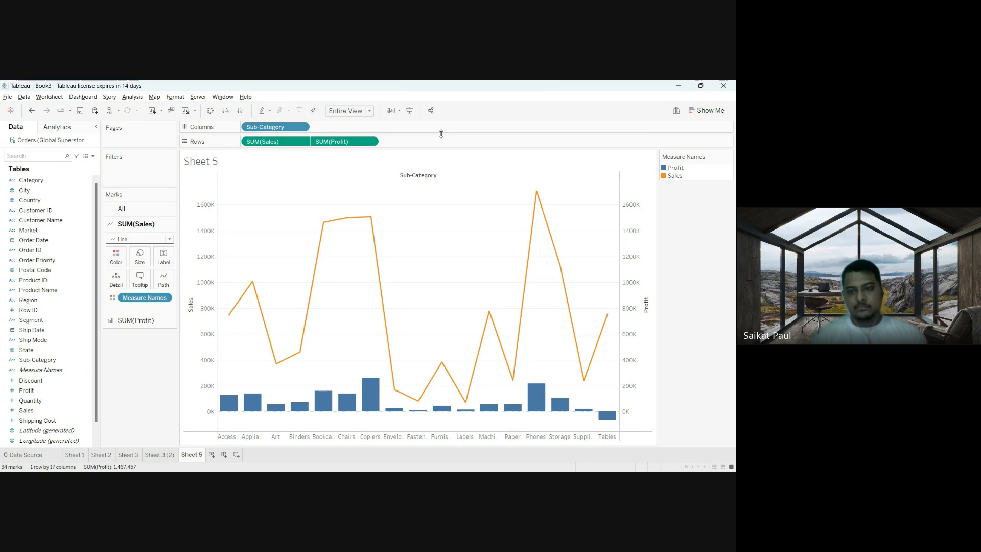
# Step: Hide the secondary Profit axis and remove the Measure Names color legend from the sheet
pyautogui.click(645, 293)
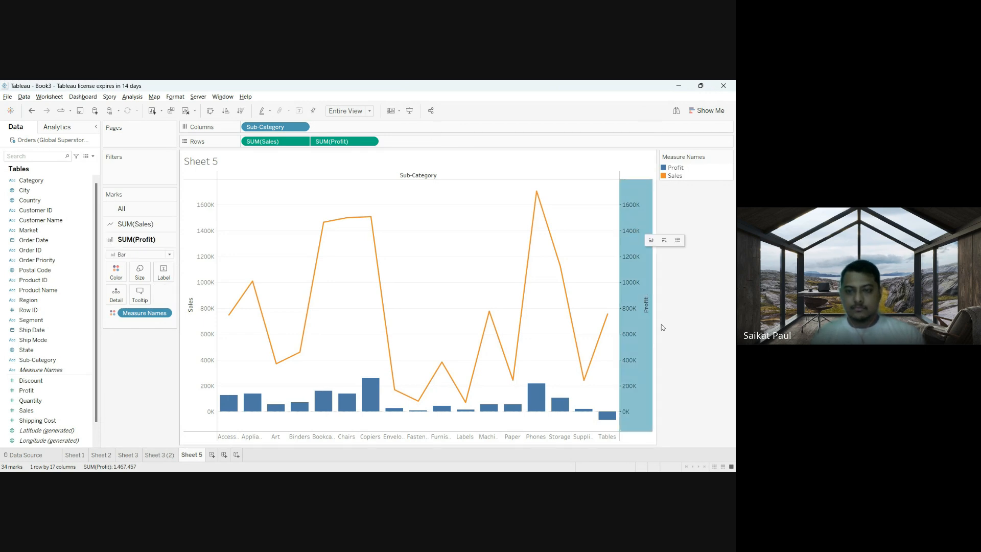
pyautogui.press('Delete')
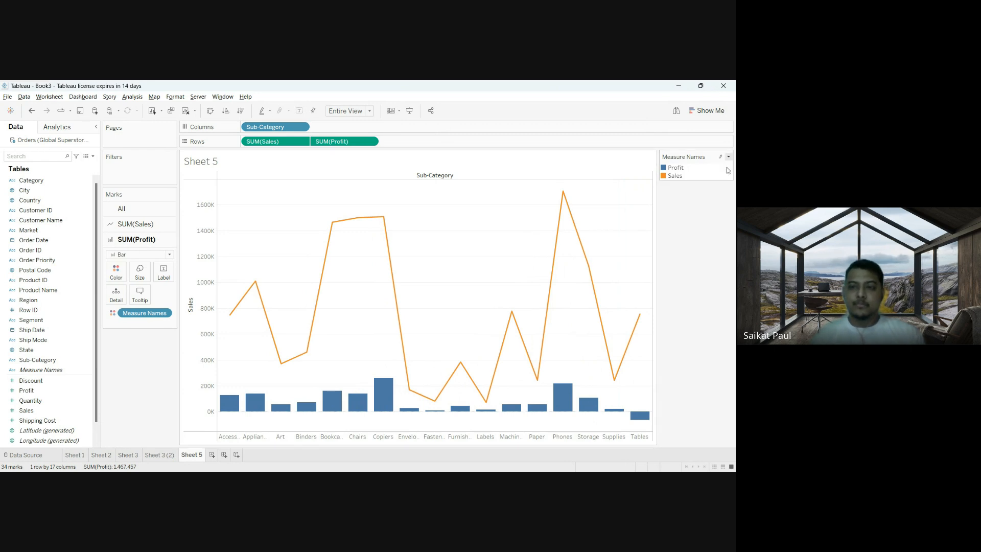
pyautogui.press('Delete')
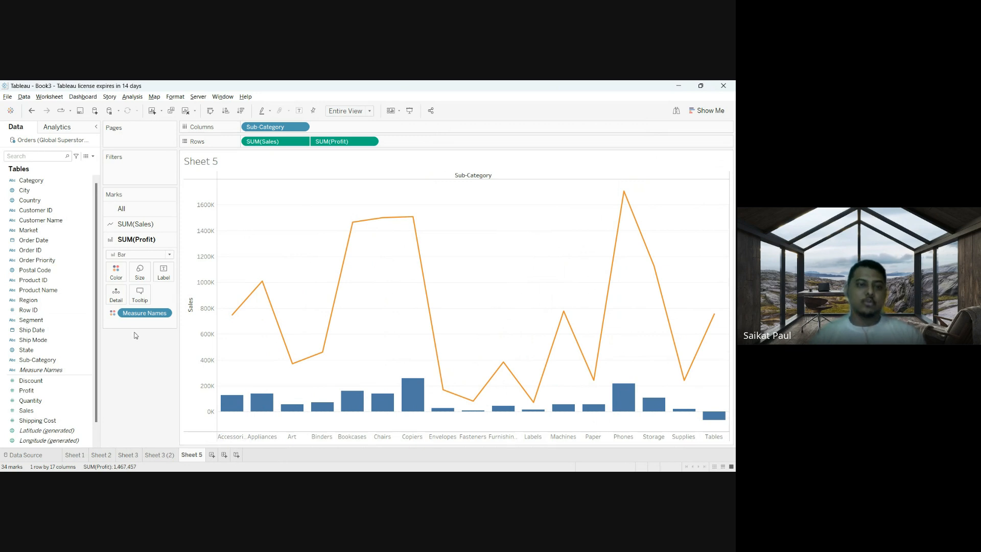
# Step: Clear Sheet 5 and plot Sales and Profit as separate rows with Sub-Category on Columns
pyautogui.moveTo(271, 127); pyautogui.dragTo(134, 353)
pyautogui.moveTo(146, 313); pyautogui.dragTo(188, 109)
pyautogui.click(187, 110)
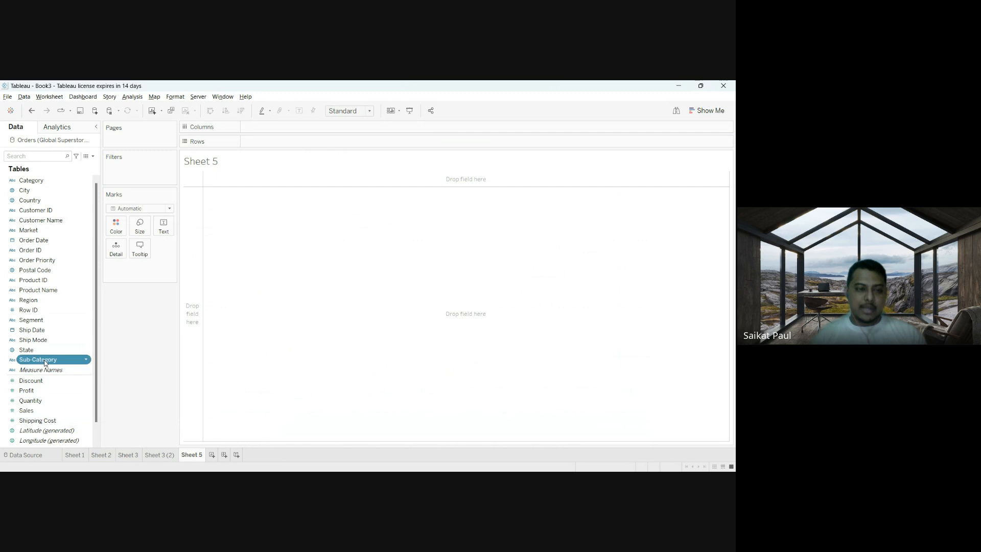
pyautogui.moveTo(44, 359); pyautogui.dragTo(276, 128)
pyautogui.moveTo(25, 411); pyautogui.dragTo(254, 145)
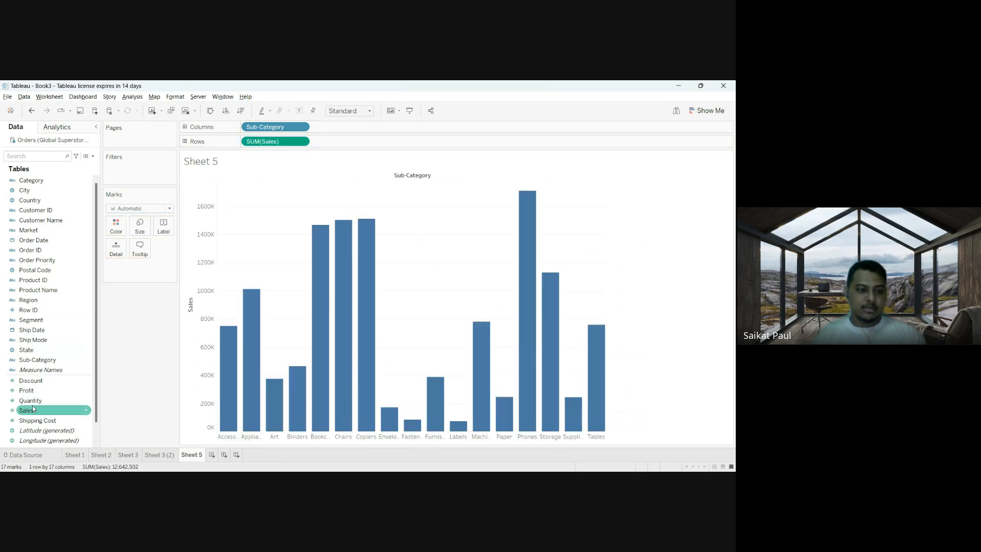
pyautogui.moveTo(27, 390); pyautogui.dragTo(346, 146)
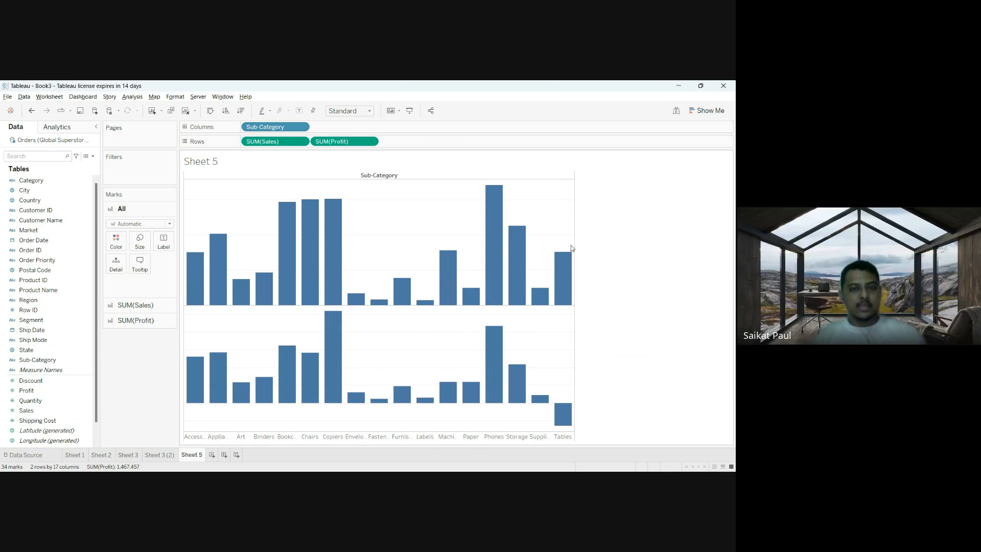
# Step: Combine SUM(Sales) and SUM(Profit) into a dual-axis chart by Sub-Category
pyautogui.click(369, 142)
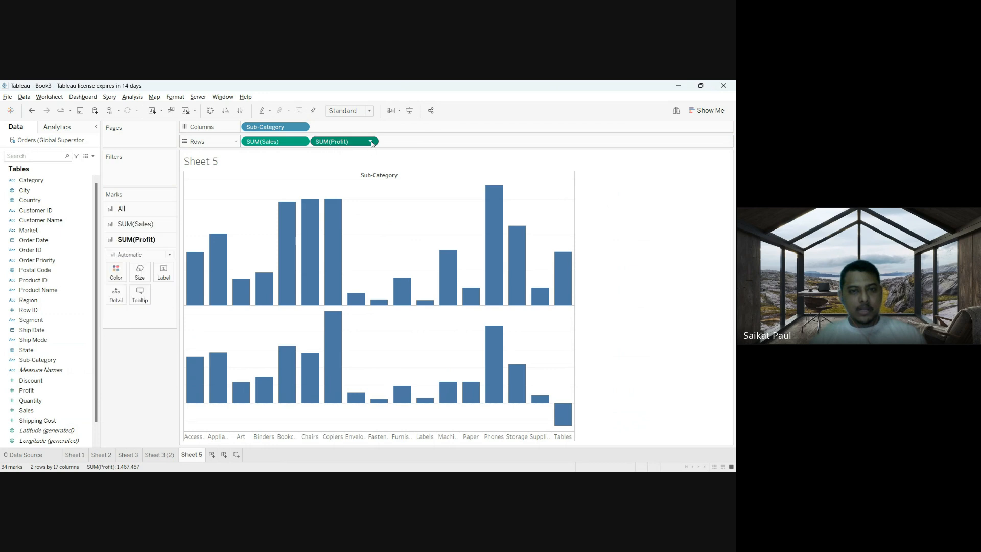
pyautogui.click(357, 305)
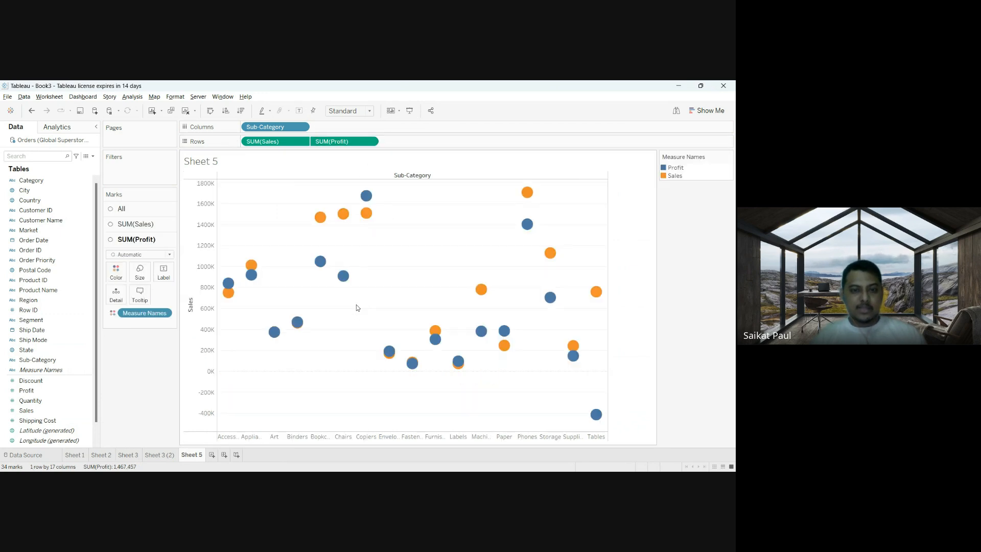
pyautogui.moveTo(228, 287)
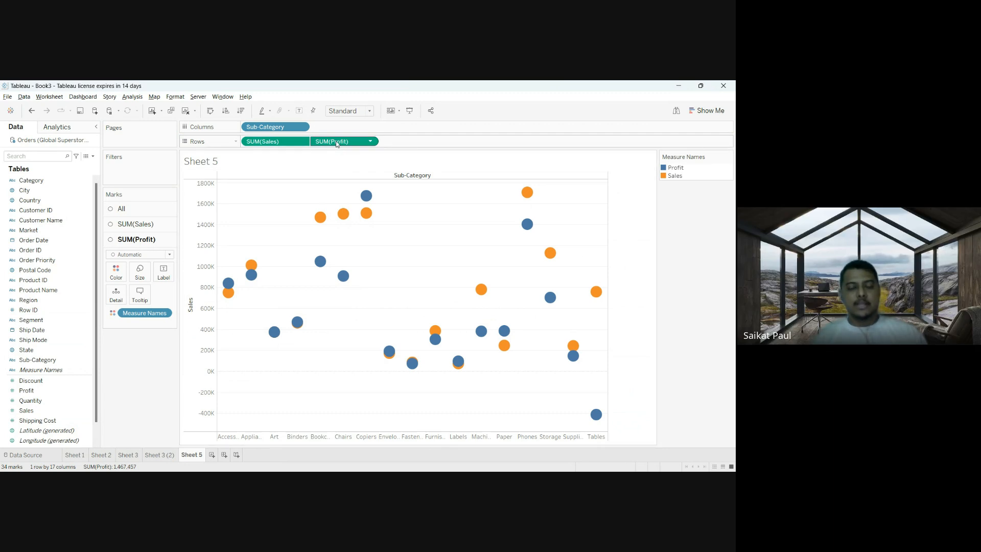
# Step: Remove SUM(Profit) from Rows and add Sales as the second measure instead
pyautogui.moveTo(336, 144); pyautogui.dragTo(140, 373)
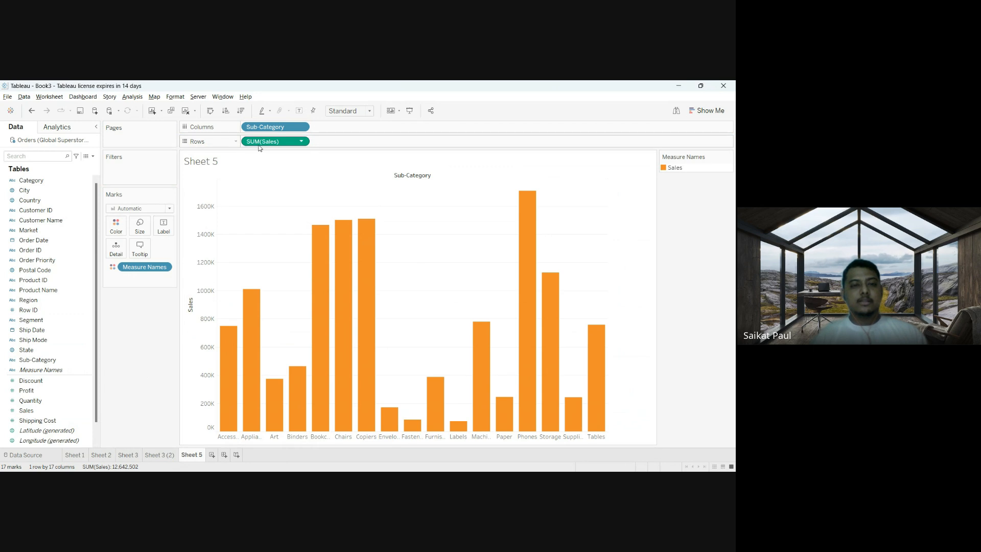
pyautogui.moveTo(47, 410); pyautogui.dragTo(368, 142)
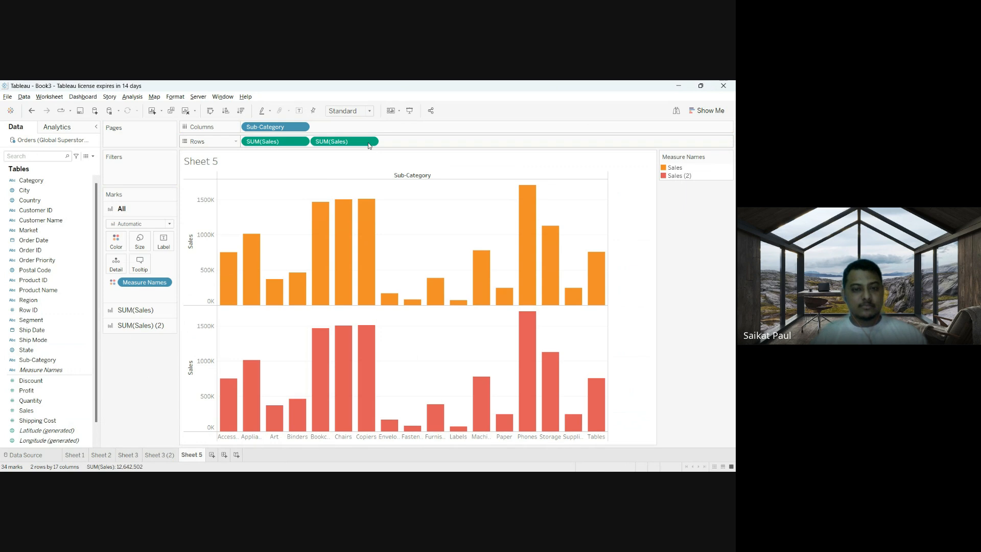
# Step: Clear the sheet and rebuild it with Sub-Category on Columns and Sales twice on Rows
pyautogui.click(186, 111)
pyautogui.moveTo(35, 360); pyautogui.dragTo(281, 128)
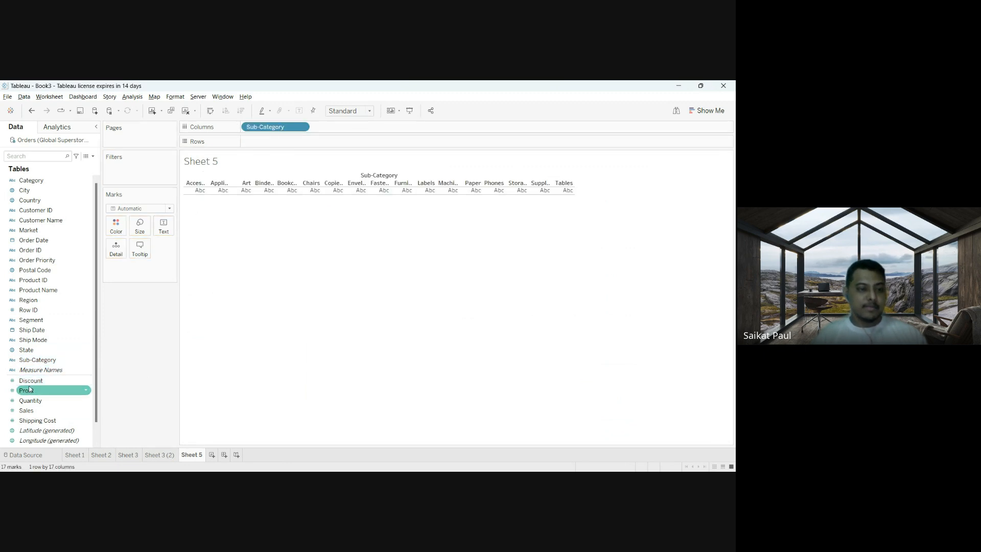
pyautogui.moveTo(28, 410); pyautogui.dragTo(266, 145)
pyautogui.moveTo(26, 411)
pyautogui.mouseDown()
pyautogui.moveTo(266, 242)
pyautogui.moveTo(348, 149)
pyautogui.mouseUp()
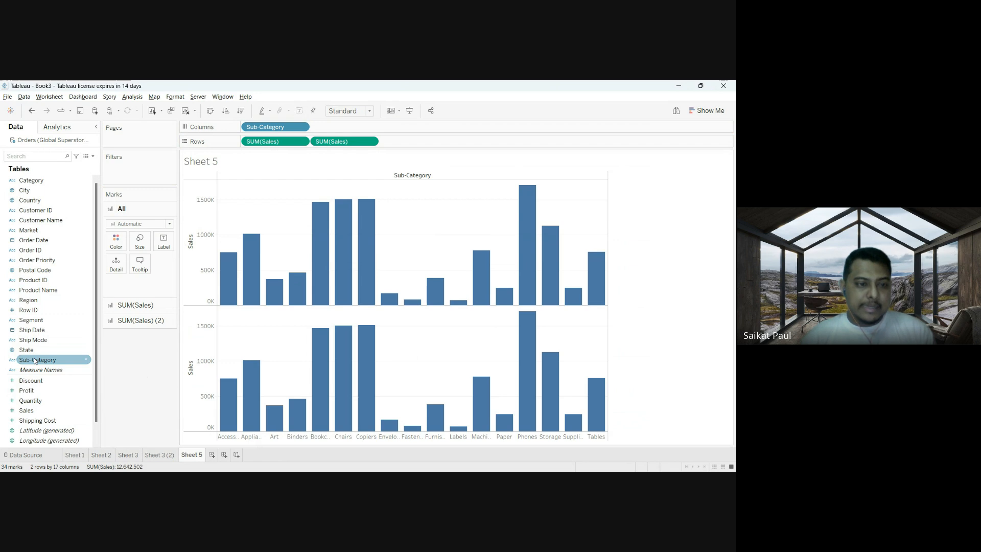
# Step: Color all marks by Sub-Category and hide the Sub-Category color legend
pyautogui.moveTo(34, 361); pyautogui.dragTo(111, 242)
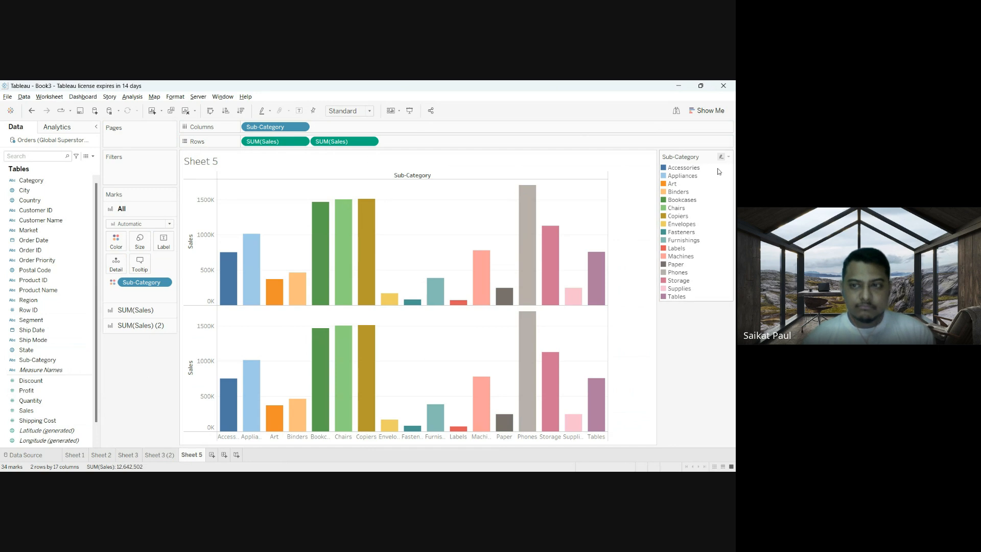
pyautogui.click(728, 157)
pyautogui.click(692, 233)
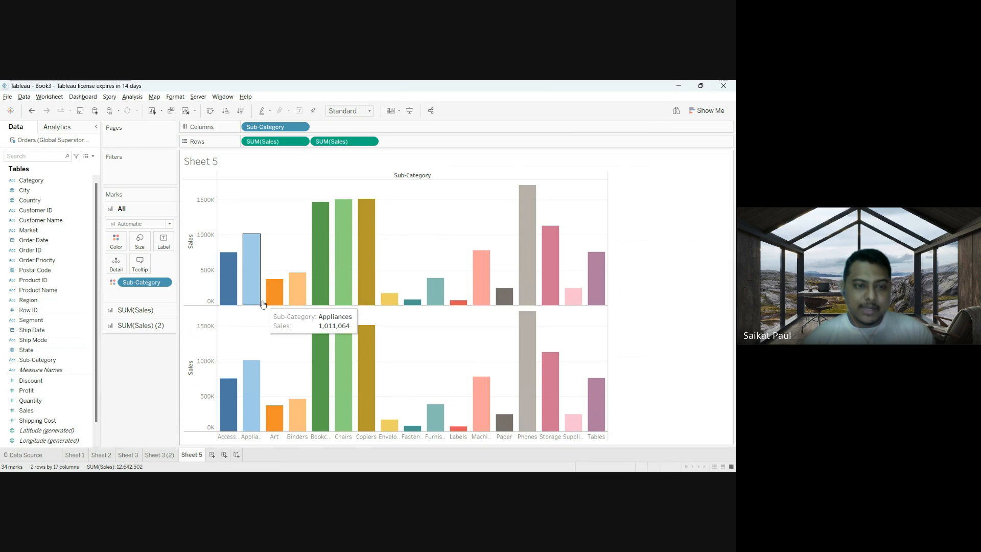
# Step: Change the mark type of the first SUM(Sales) to Circle
pyautogui.click(131, 310)
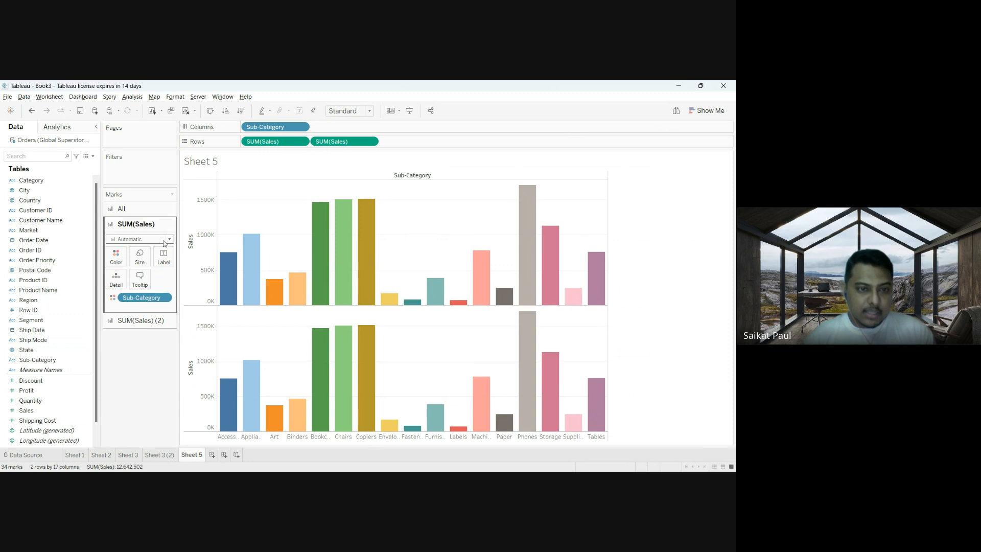
pyautogui.click(134, 303)
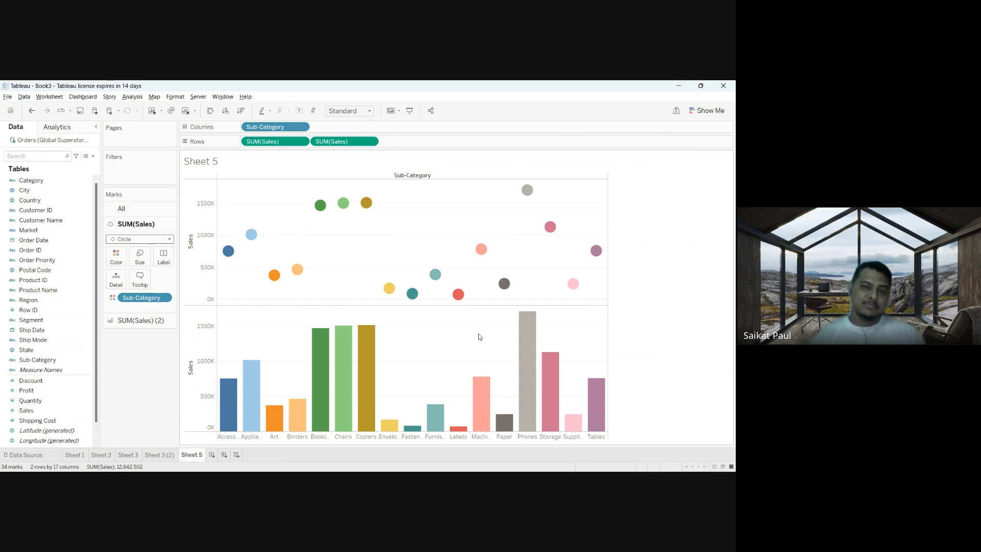
pyautogui.moveTo(348, 205)
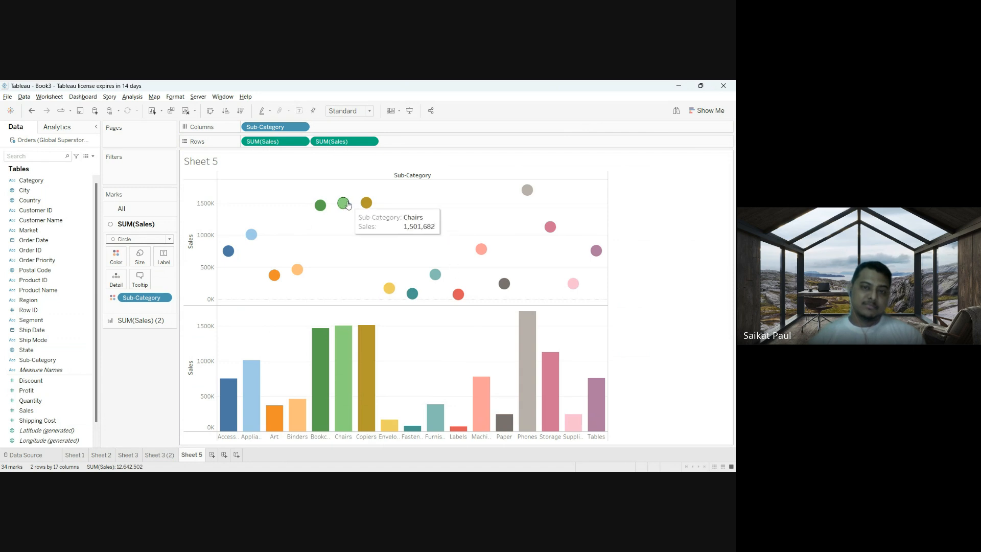
# Step: Combine both Sales measures on a dual axis and set the second SUM(Sales) to the Bar mark type
pyautogui.click(369, 143)
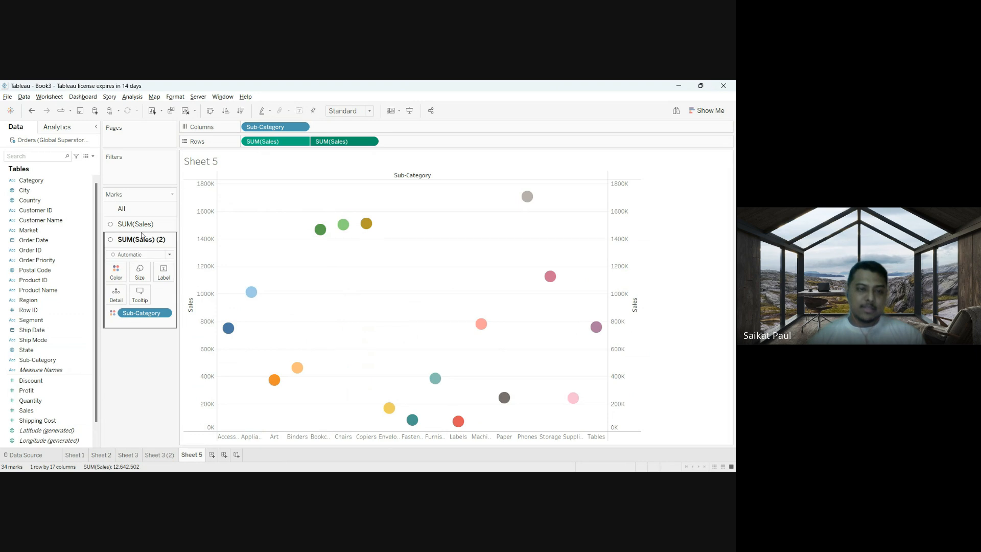
pyautogui.click(170, 255)
pyautogui.click(140, 278)
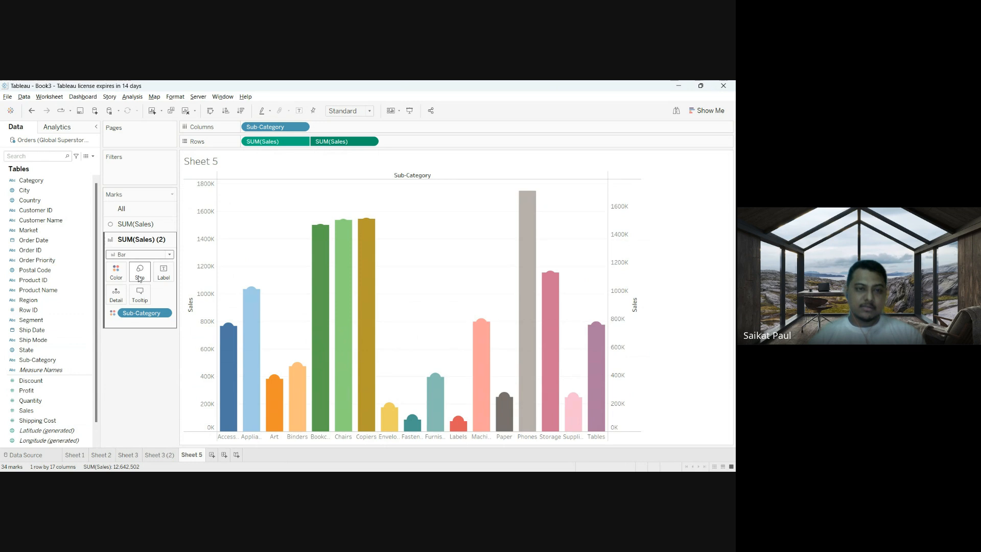
# Step: Enlarge the circle marks of the first SUM(Sales) until they are wider than the bars
pyautogui.click(135, 224)
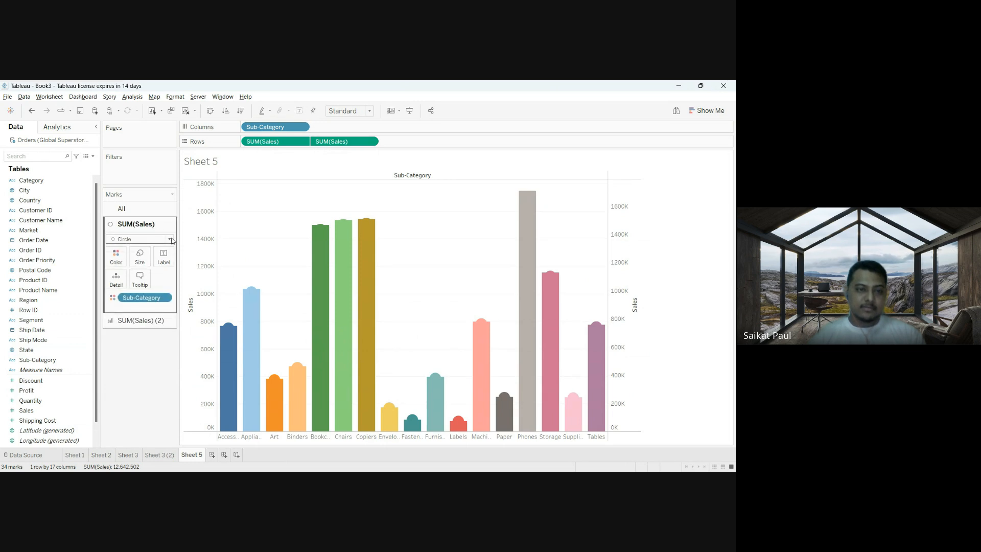
pyautogui.click(143, 259)
pyautogui.moveTo(154, 278); pyautogui.dragTo(167, 277)
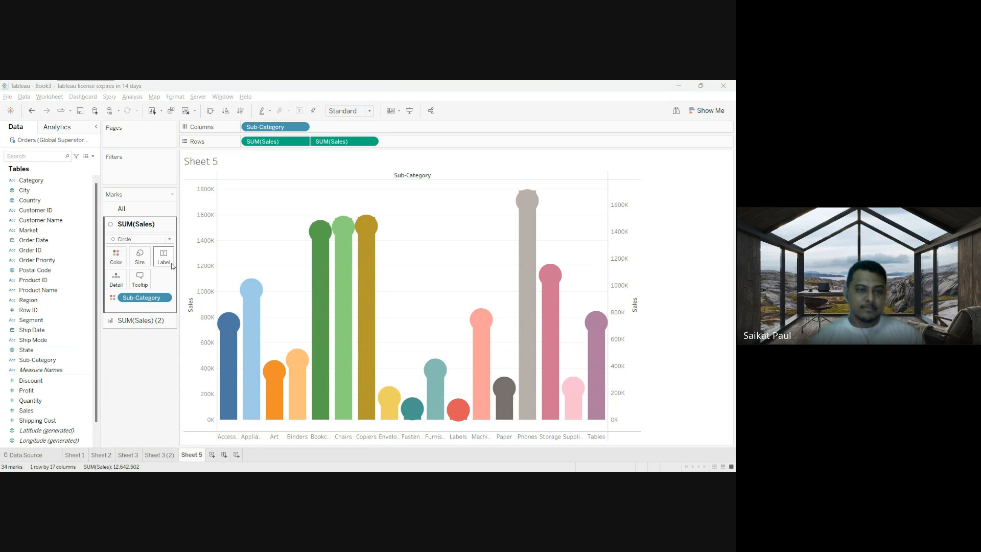
# Step: Reduce the bar width of the second SUM(Sales) so the bars form narrow lollipop stems
pyautogui.click(148, 321)
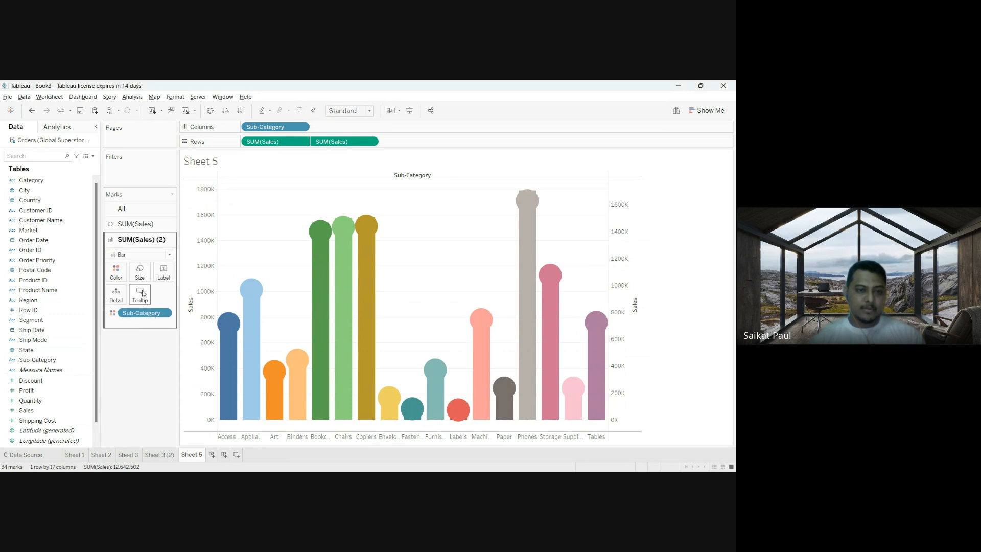
pyautogui.click(139, 274)
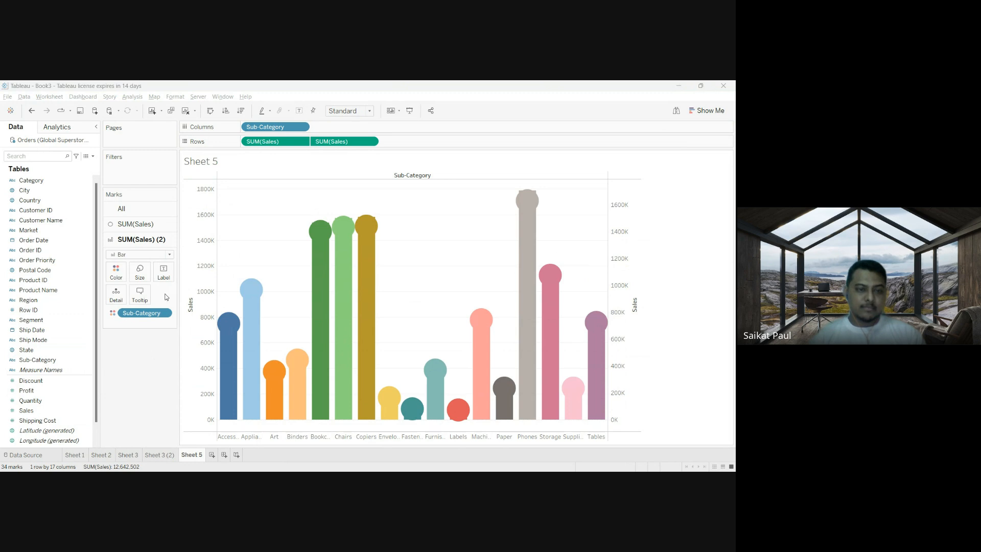
pyautogui.moveTo(165, 294); pyautogui.dragTo(155, 294)
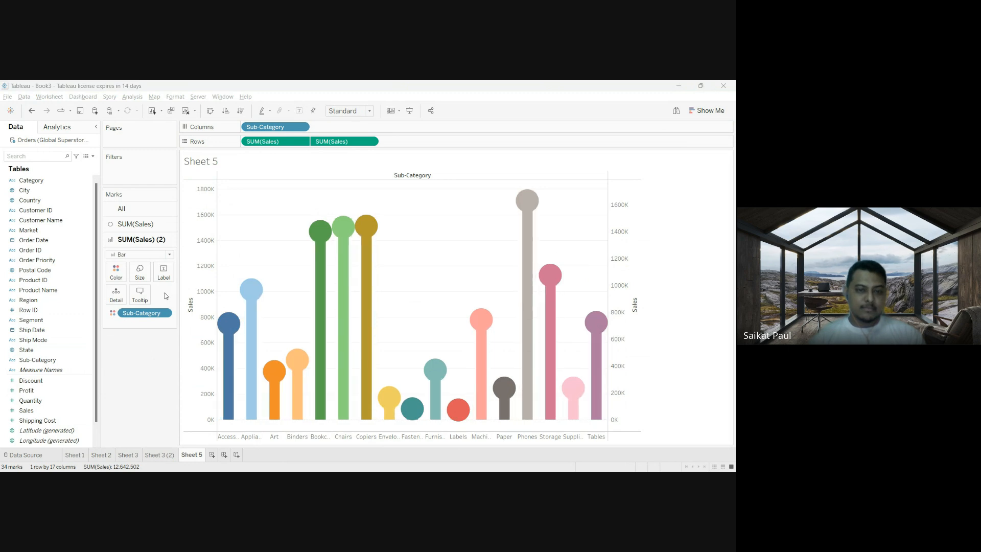
pyautogui.click(159, 376)
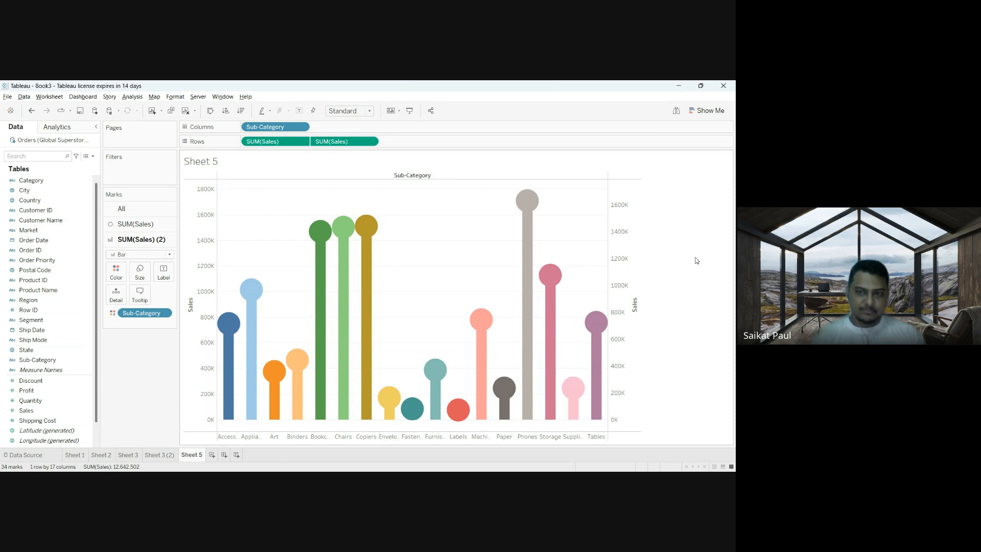
# Step: Hide the secondary Sales axis of the lollipop chart
pyautogui.click(632, 293)
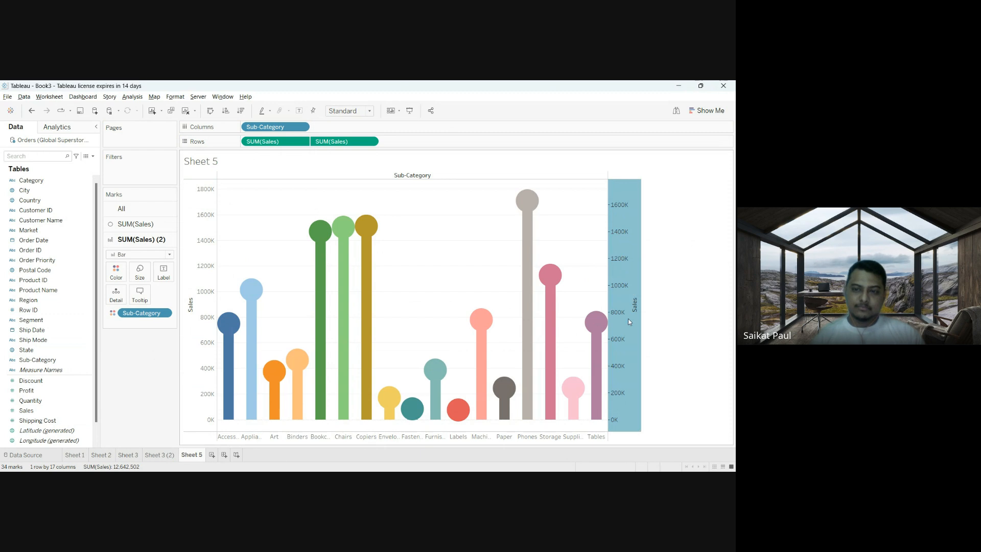
pyautogui.click(641, 346)
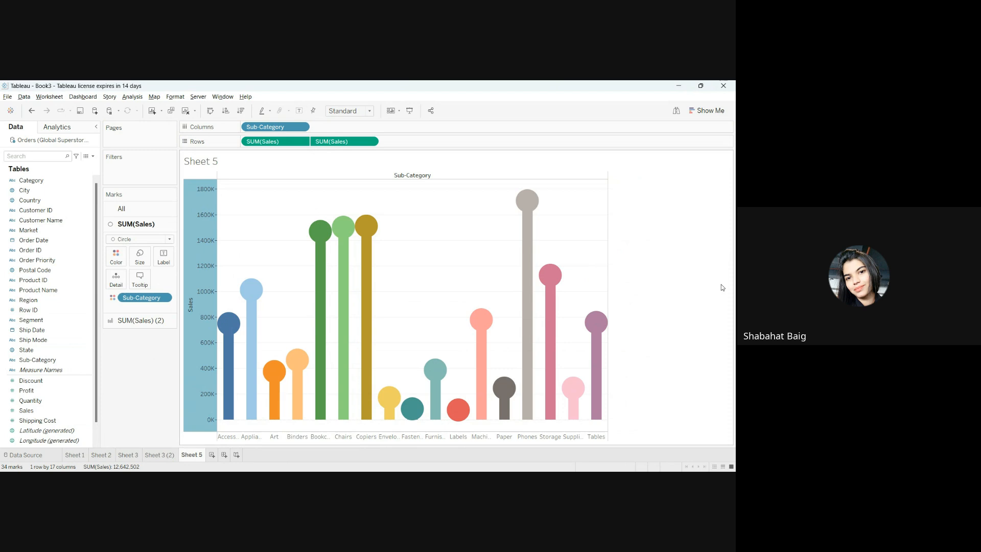
# Step: Clear Sheet 5, put Sub-Category on Columns, and add Sales twice to Rows for a new lollipop chart
pyautogui.click(185, 110)
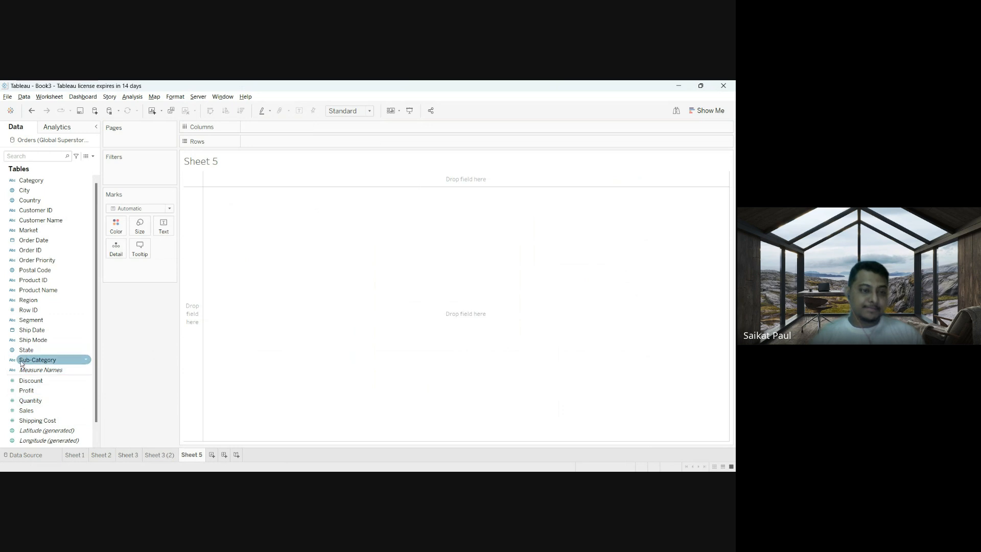
pyautogui.moveTo(39, 359); pyautogui.dragTo(256, 131)
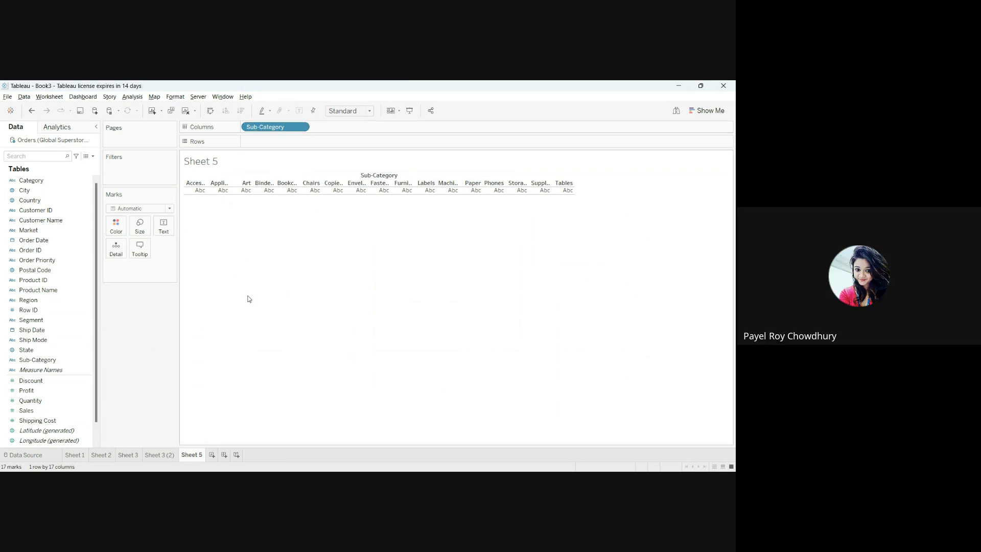
pyautogui.click(31, 422)
pyautogui.moveTo(27, 410); pyautogui.dragTo(257, 146)
pyautogui.moveTo(40, 411); pyautogui.dragTo(347, 143)
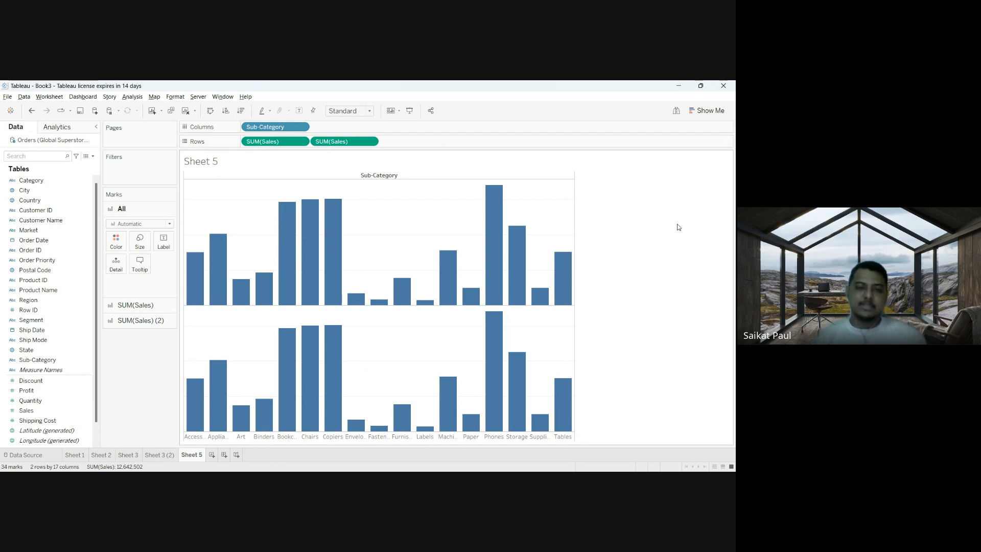
# Step: Overlay the two Sales measures by applying Dual Axis to the second SUM(Sales)
pyautogui.click(372, 143)
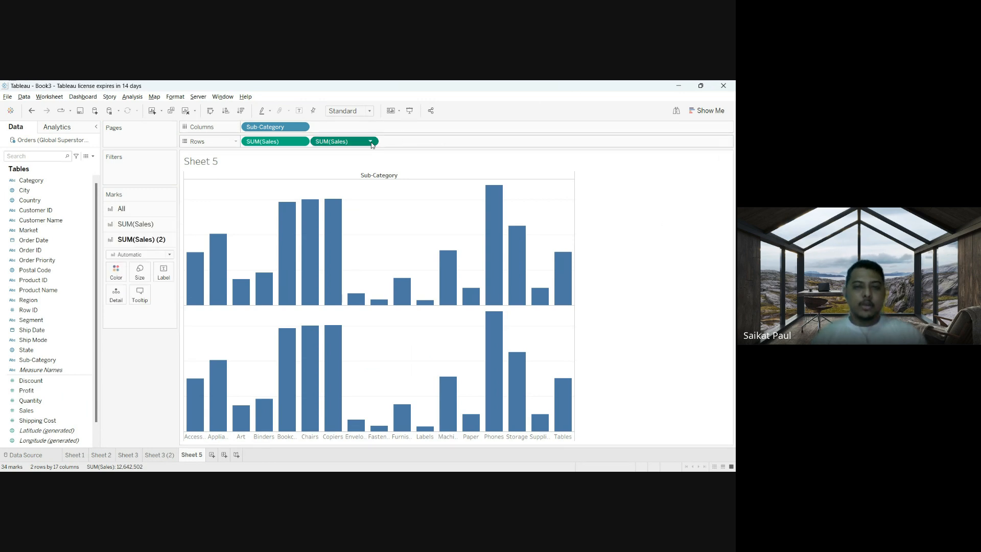
pyautogui.click(352, 309)
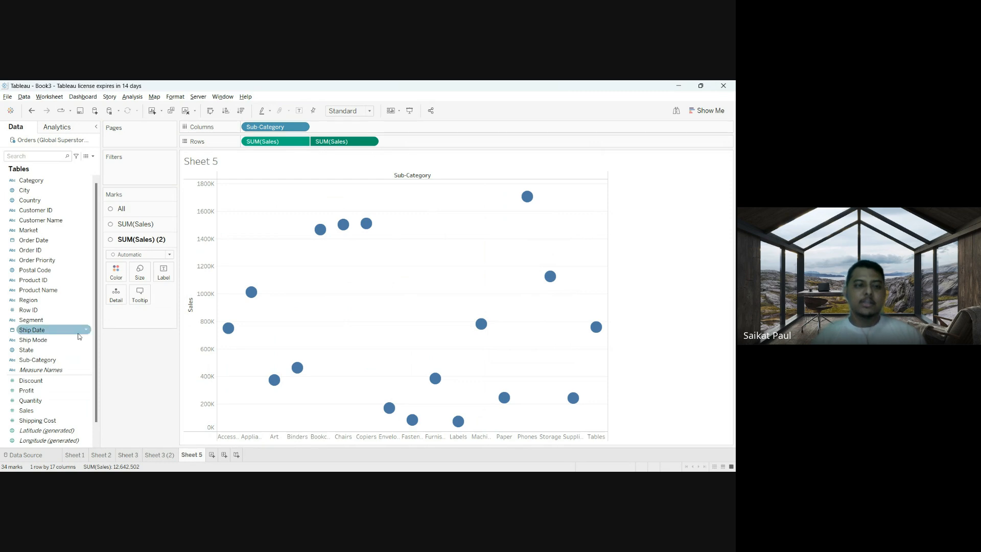
# Step: Color the second SUM(Sales) marks by Sub-Category and hide the resulting color legend
pyautogui.click(37, 363)
pyautogui.moveTo(36, 364); pyautogui.dragTo(112, 274)
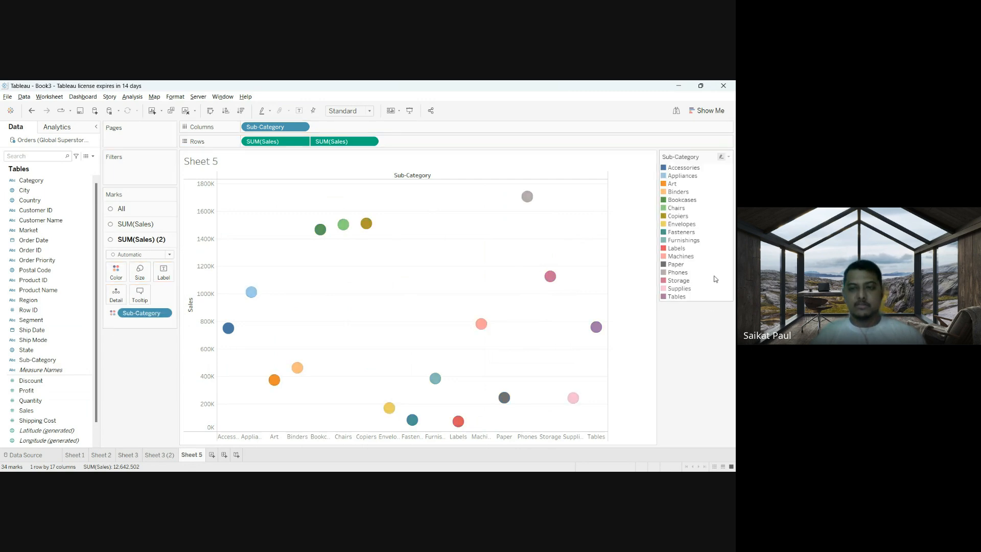
pyautogui.click(728, 157)
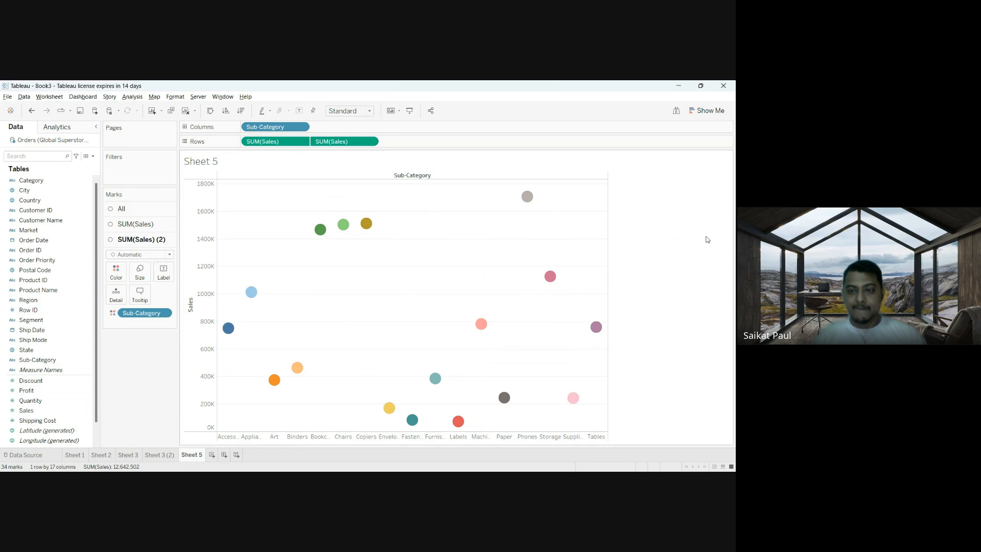
pyautogui.click(705, 236)
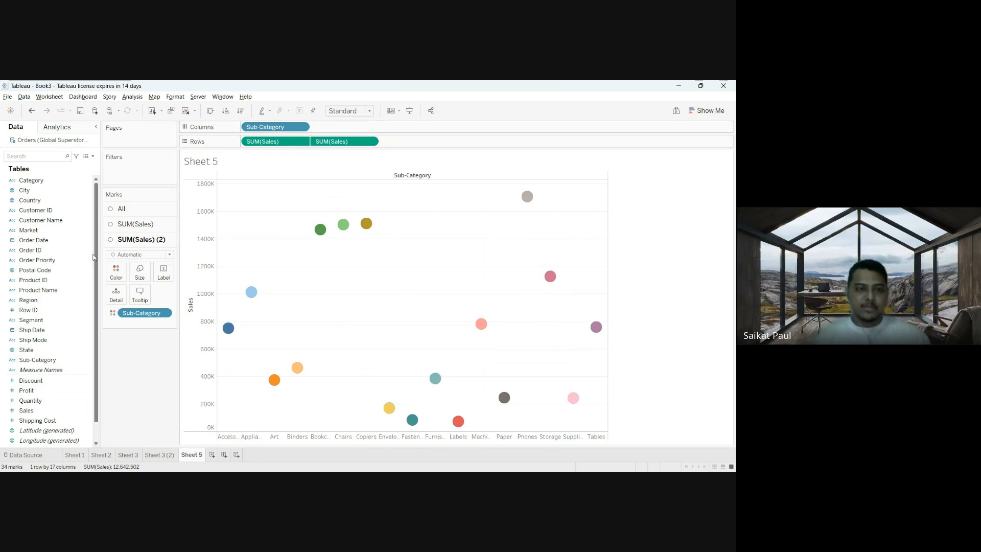
# Step: Change the second SUM(Sales) marks to Bar and reduce their size to narrow the bars
pyautogui.click(144, 229)
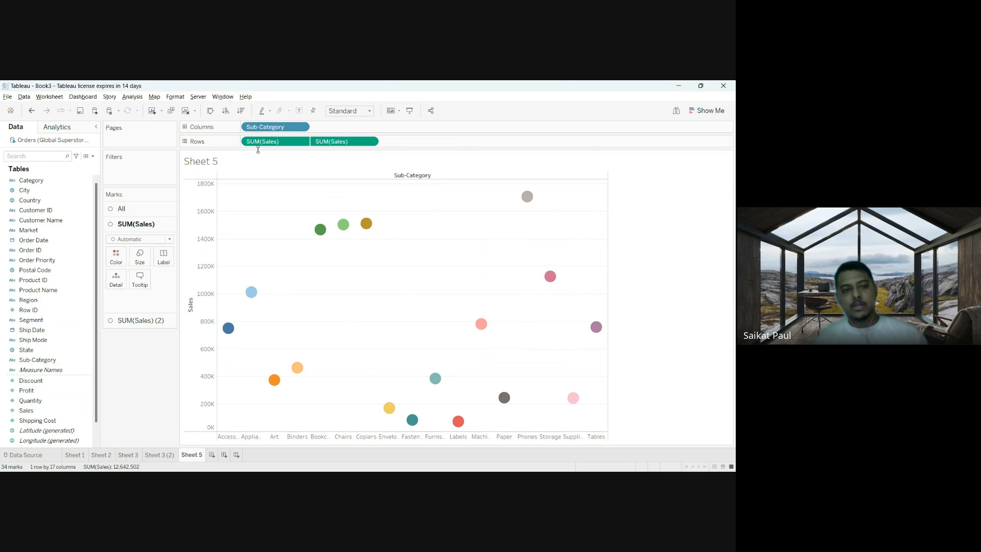
pyautogui.click(130, 322)
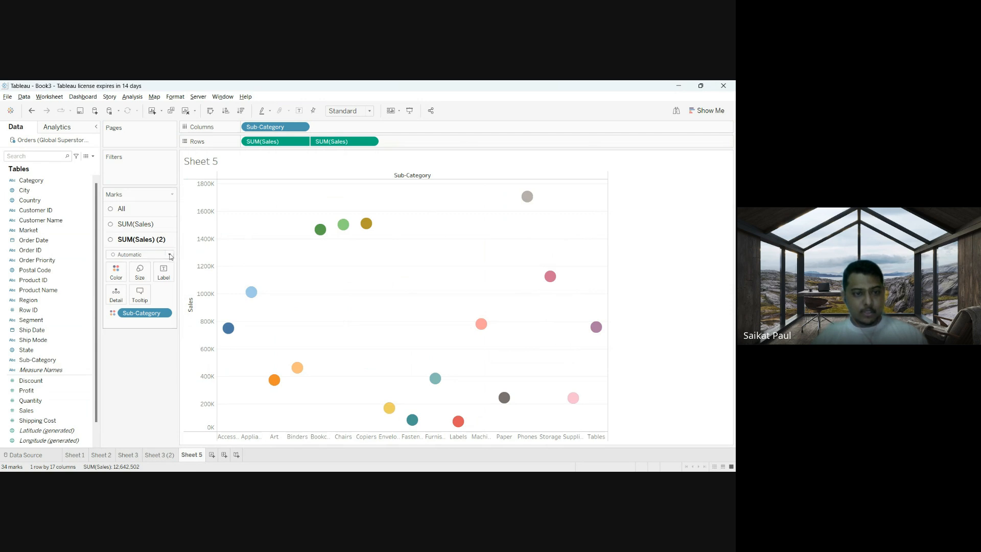
pyautogui.click(141, 274)
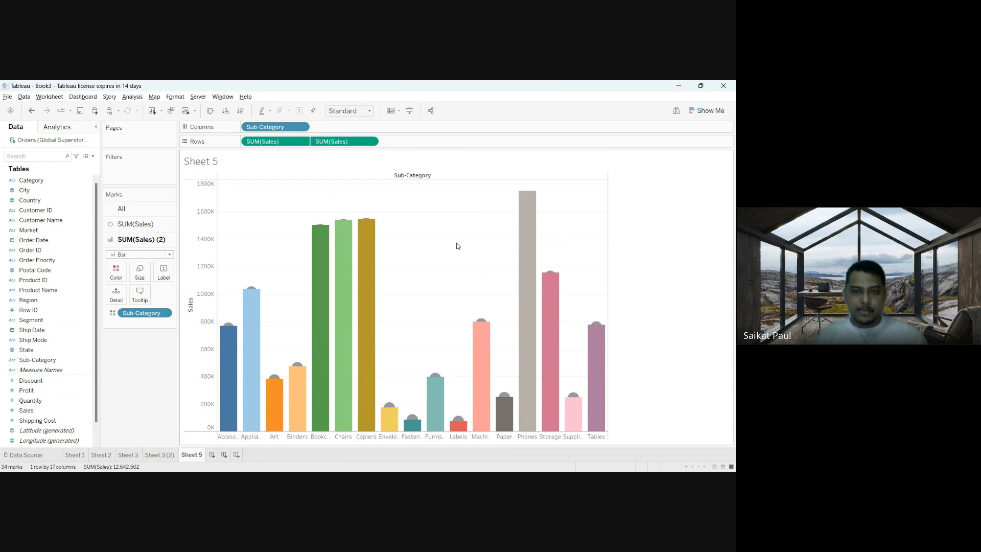
pyautogui.moveTo(599, 324)
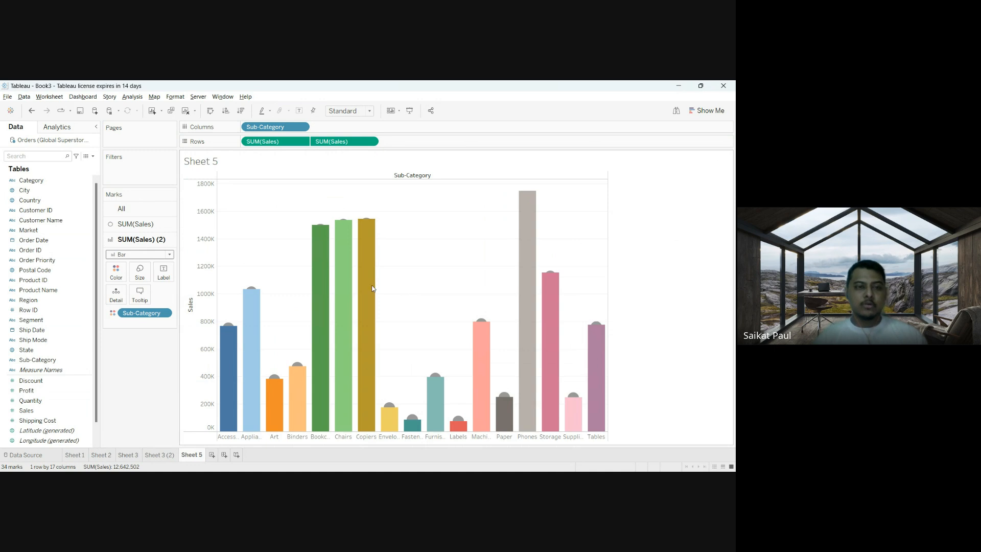
pyautogui.click(139, 275)
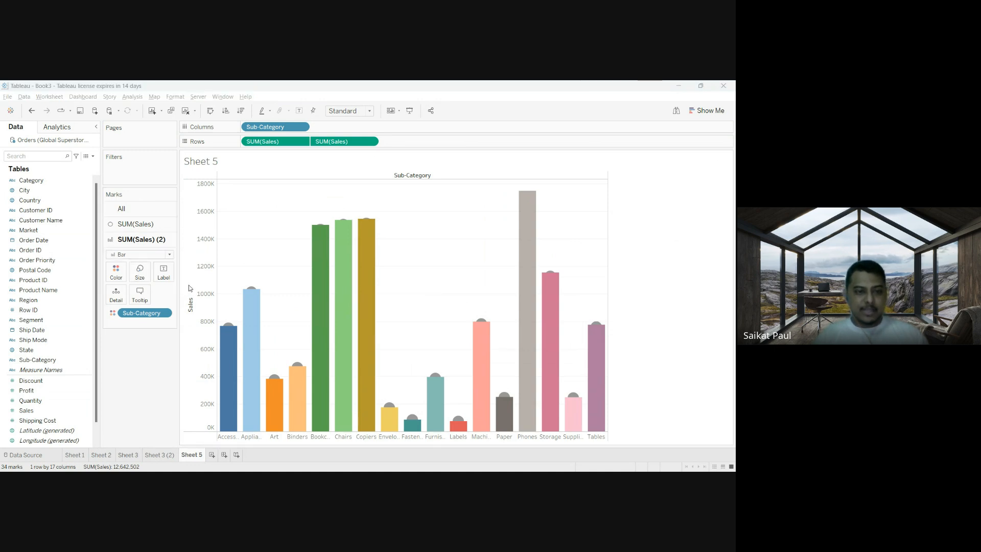
pyautogui.moveTo(166, 296); pyautogui.dragTo(164, 291)
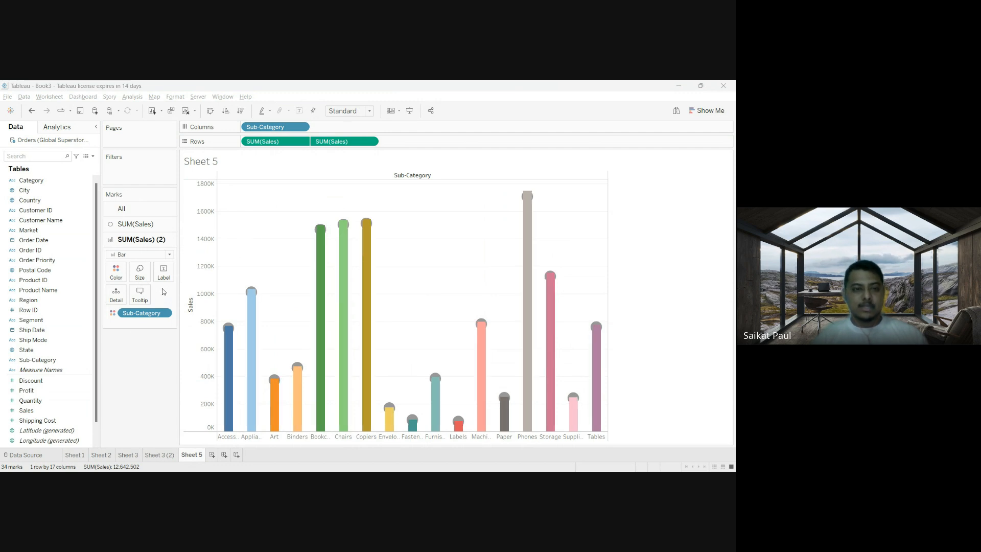
# Step: Enlarge the circle marks of the first SUM(Sales) so they extend beyond the bars
pyautogui.click(153, 225)
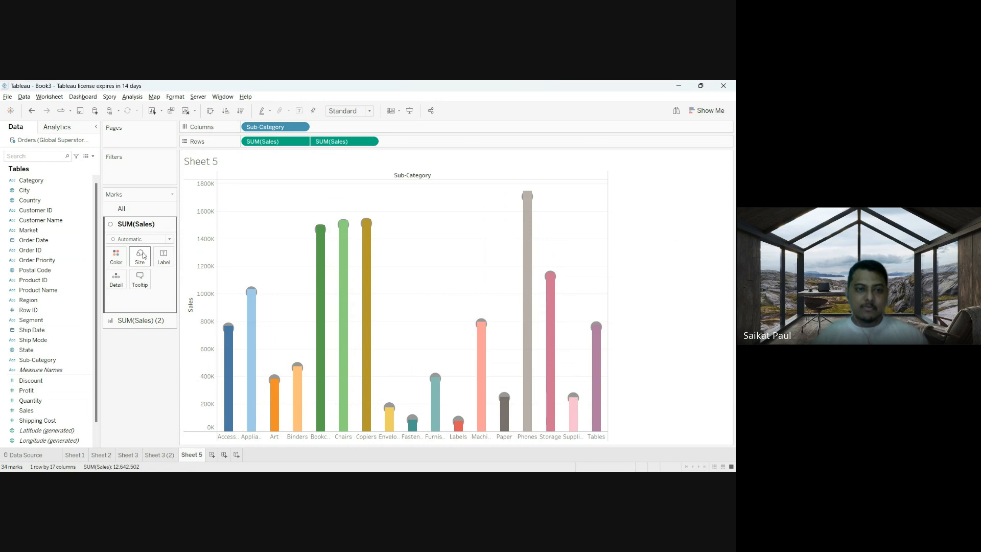
pyautogui.click(139, 263)
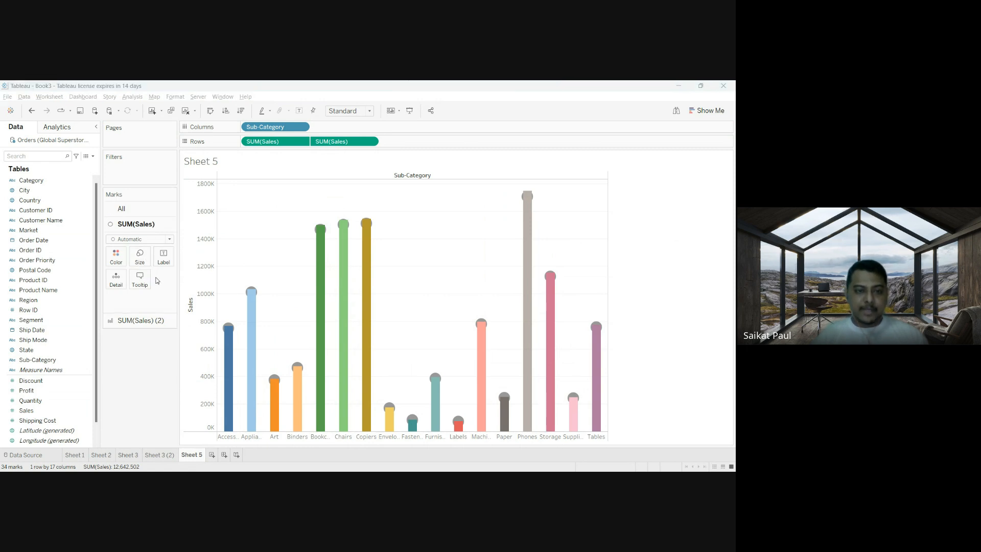
pyautogui.moveTo(158, 281); pyautogui.dragTo(165, 283)
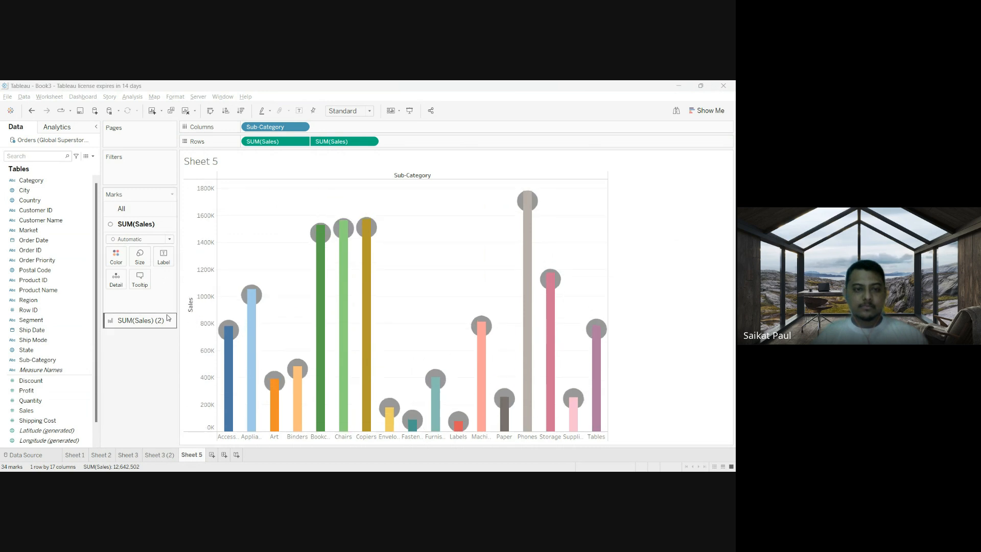
pyautogui.click(147, 362)
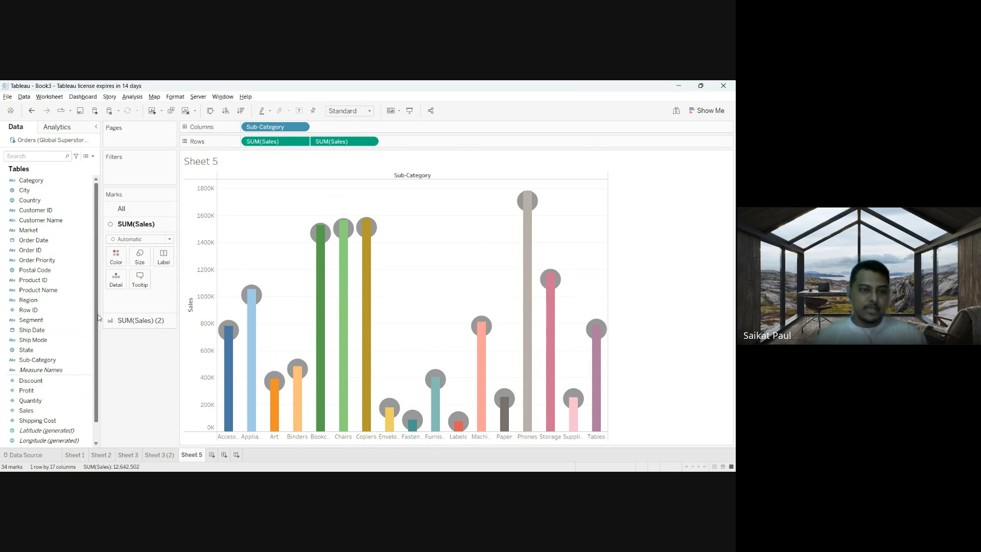
# Step: Label the first SUM(Sales) circles with Sales and fit the chart to Entire View
pyautogui.click(53, 360)
pyautogui.click(32, 411)
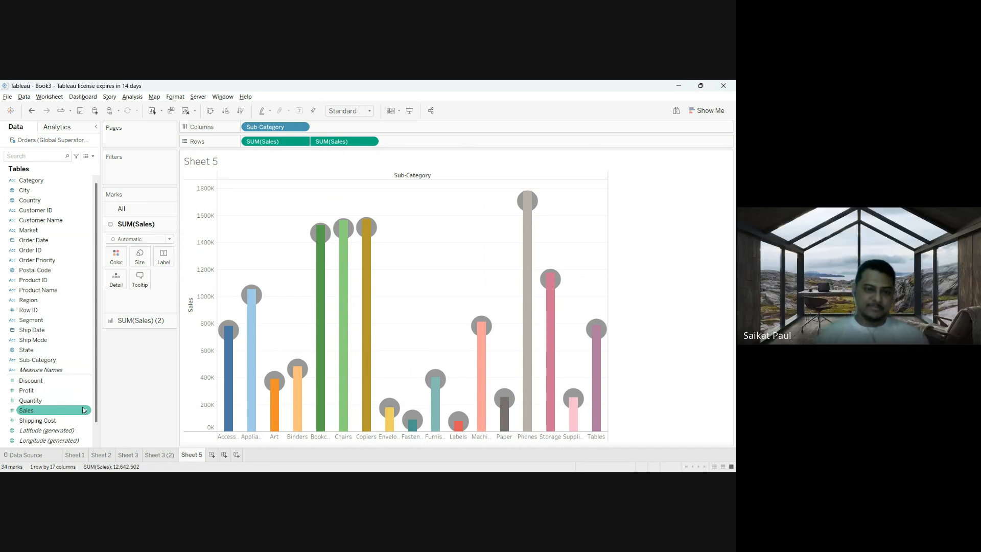
pyautogui.moveTo(40, 411); pyautogui.dragTo(161, 257)
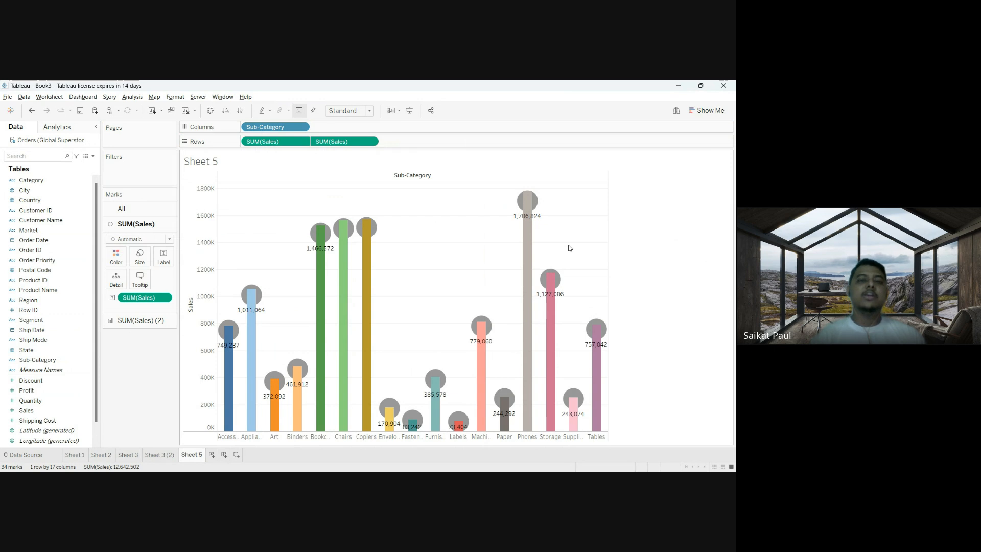
pyautogui.click(361, 153)
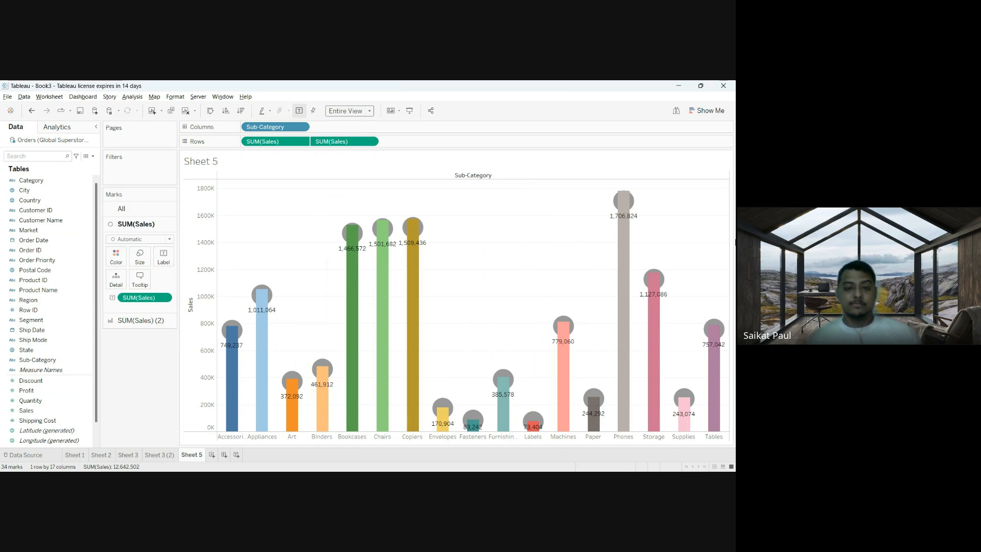
# Step: Add a new blank worksheet after Sheet 5
pyautogui.moveTo(228, 439)
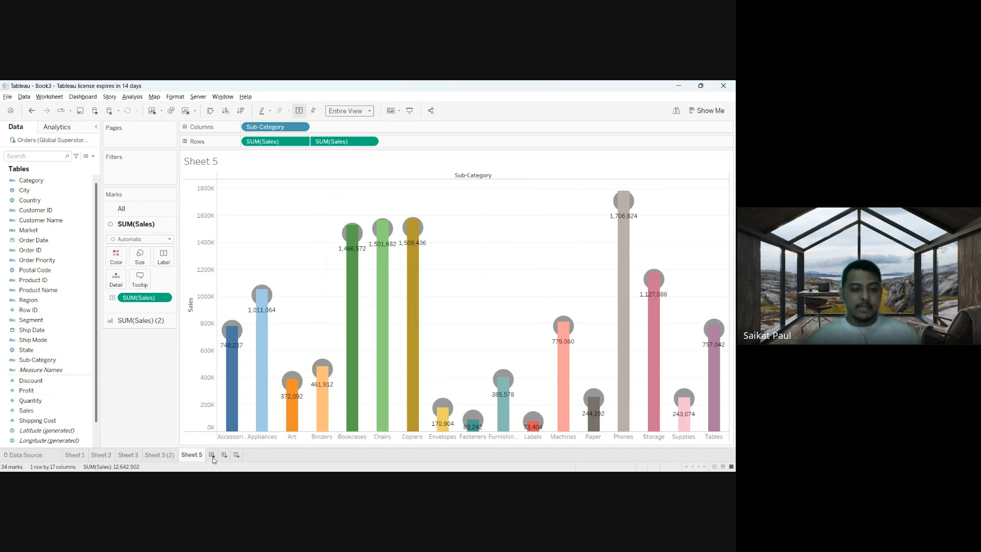
pyautogui.click(212, 454)
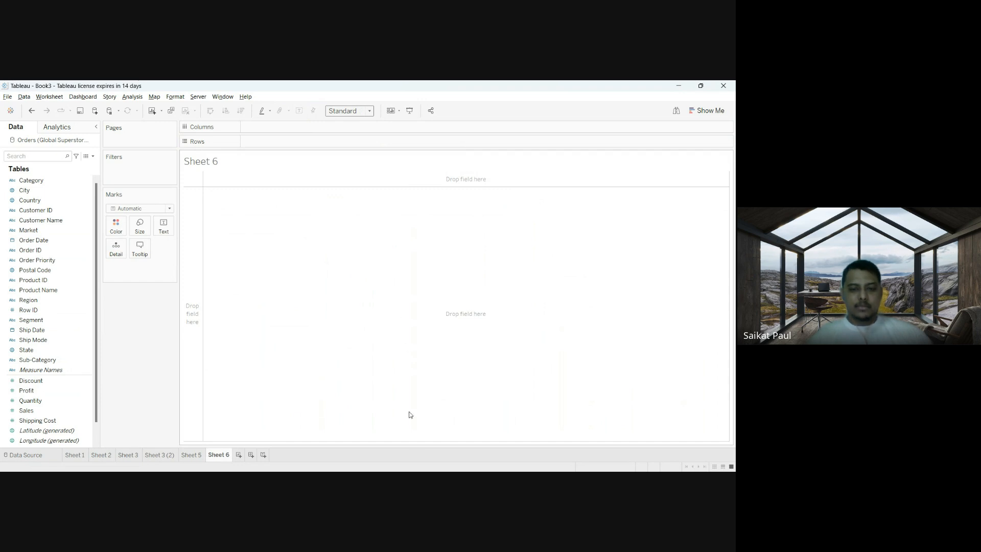
pyautogui.click(415, 481)
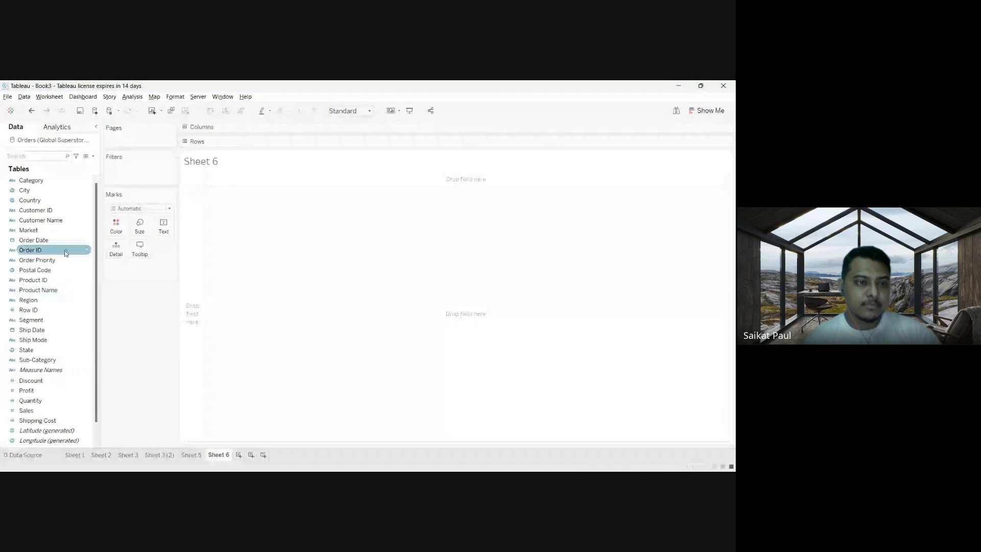
# Step: Plot Sales on Rows against continuous quarters of Order Date on Columns, fitted to Entire View
pyautogui.click(40, 241)
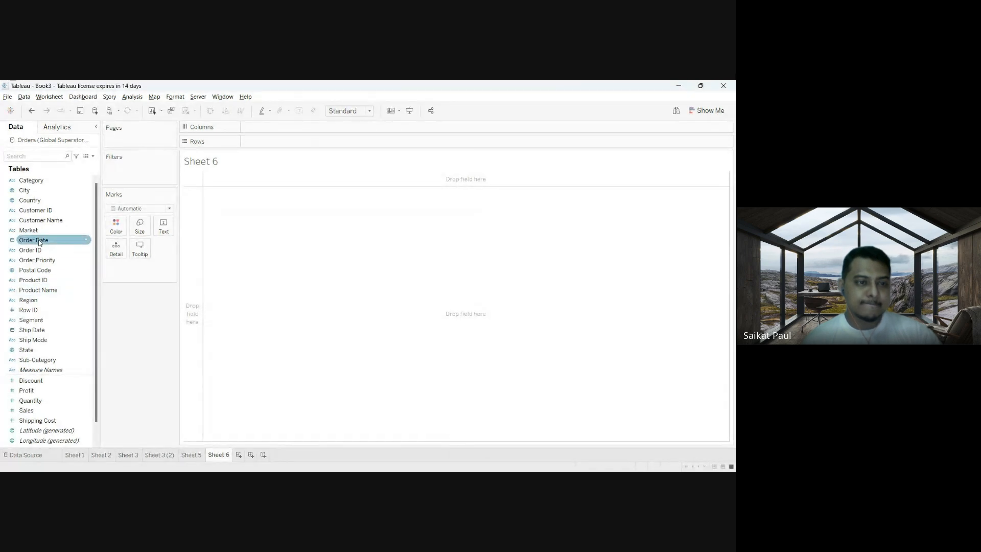
pyautogui.moveTo(39, 242); pyautogui.dragTo(272, 127)
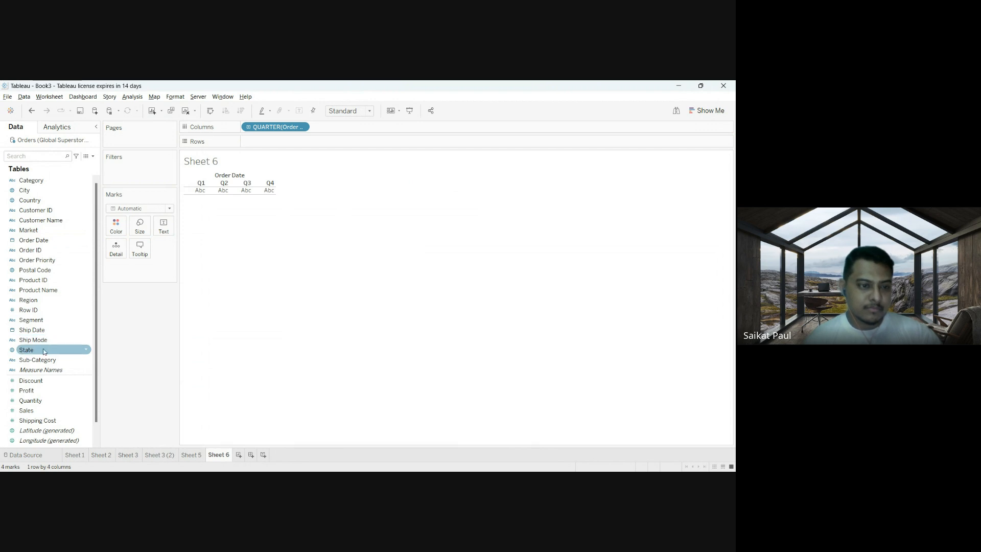
pyautogui.moveTo(35, 412); pyautogui.dragTo(283, 203)
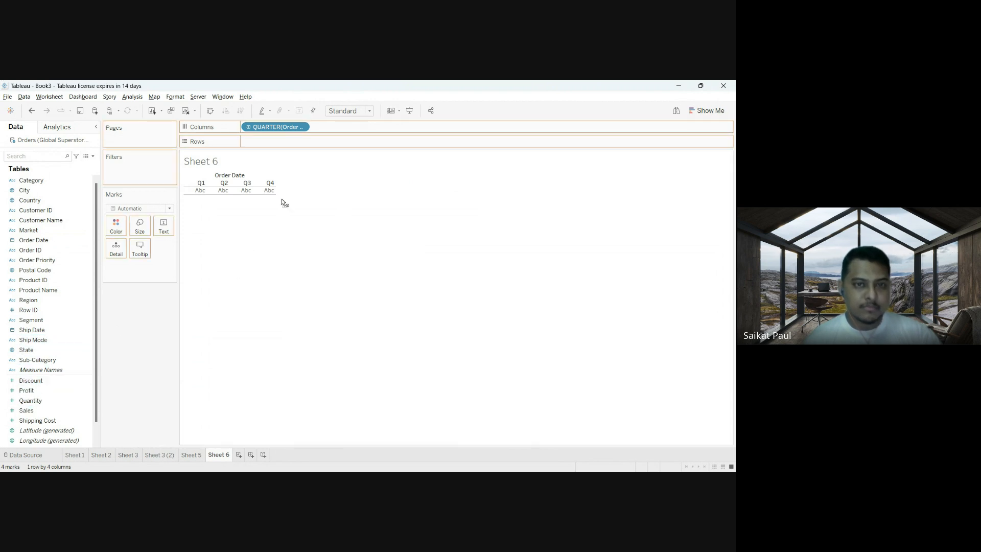
pyautogui.moveTo(294, 147); pyautogui.dragTo(295, 142)
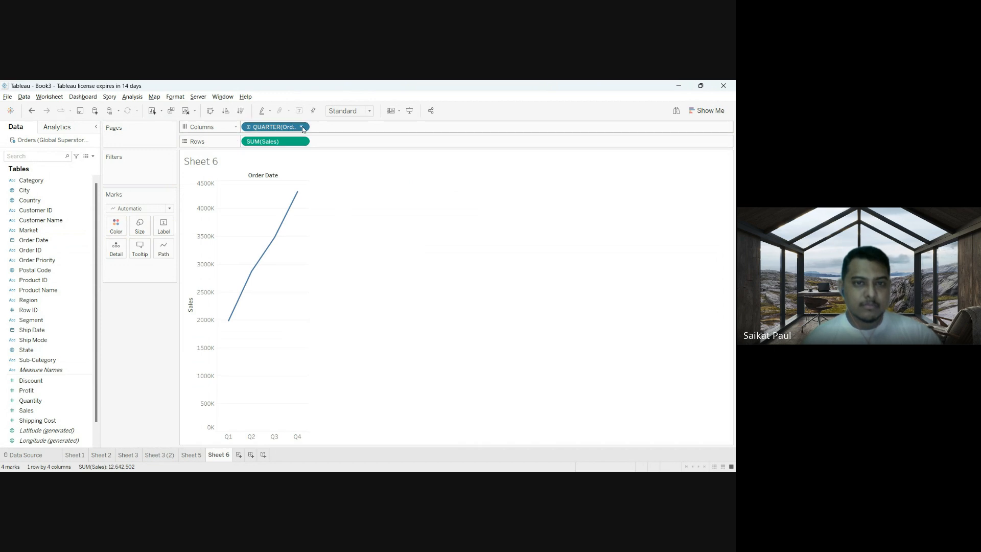
pyautogui.click(274, 317)
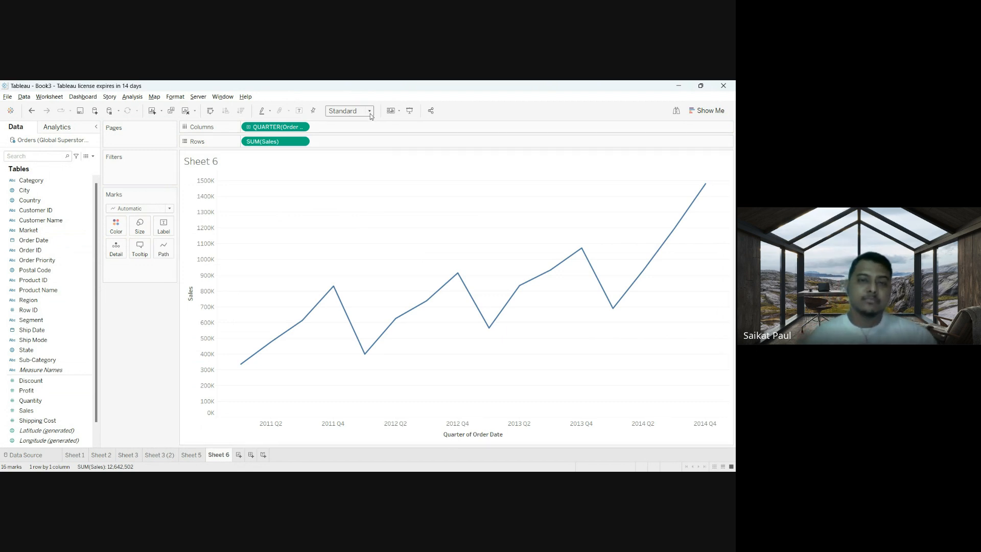
pyautogui.click(358, 149)
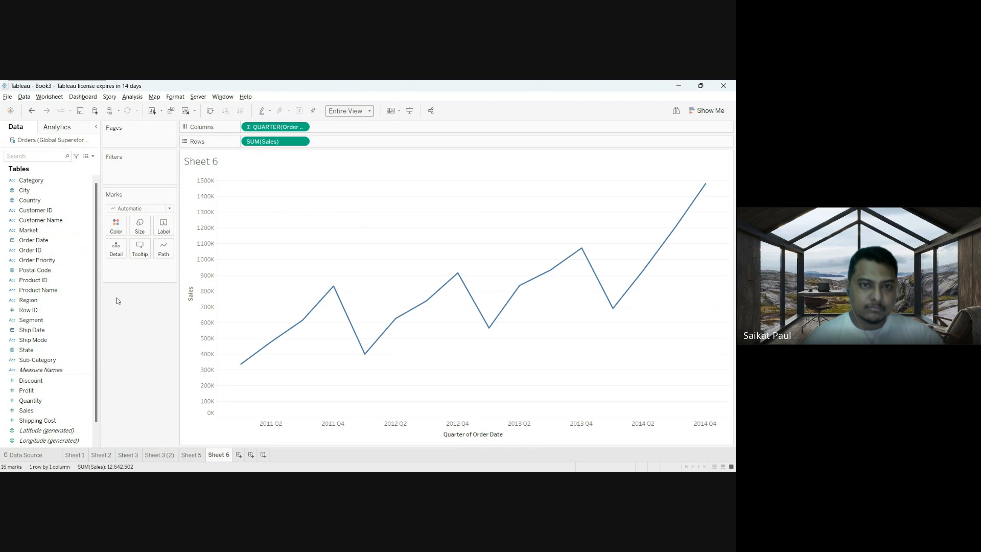
# Step: Color the quarterly Sales line by Region
pyautogui.click(56, 300)
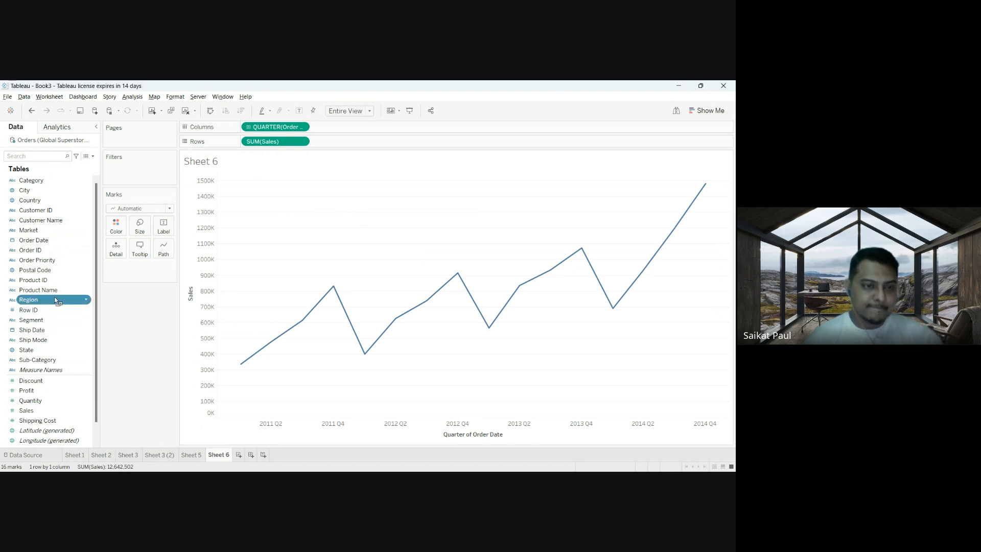
pyautogui.moveTo(57, 300); pyautogui.dragTo(117, 289)
pyautogui.moveTo(93, 228); pyautogui.dragTo(118, 228)
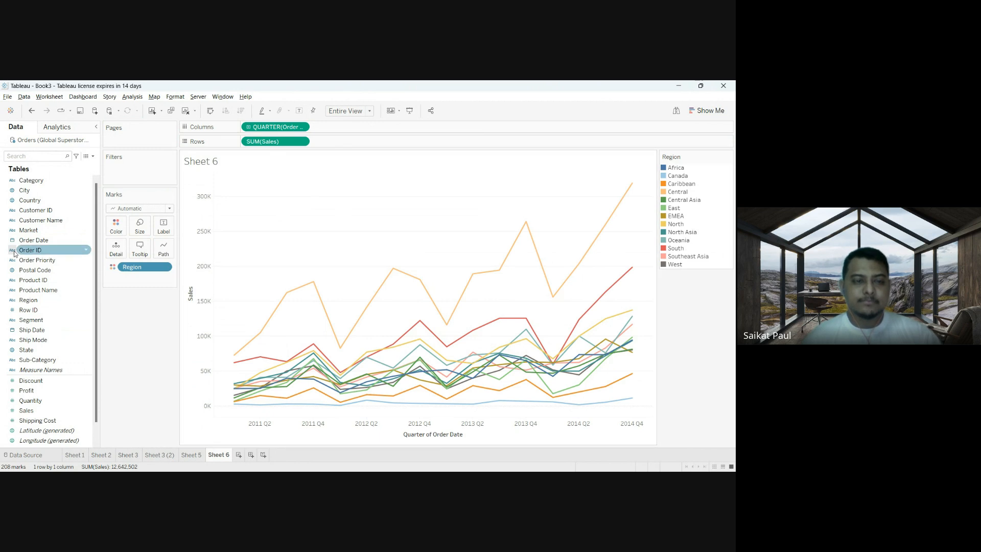
# Step: Clear Region, SUM(Sales) and the Order Date quarter from Sheet 6
pyautogui.moveTo(131, 267); pyautogui.dragTo(159, 329)
pyautogui.moveTo(255, 142); pyautogui.dragTo(140, 286)
pyautogui.moveTo(274, 128); pyautogui.dragTo(128, 316)
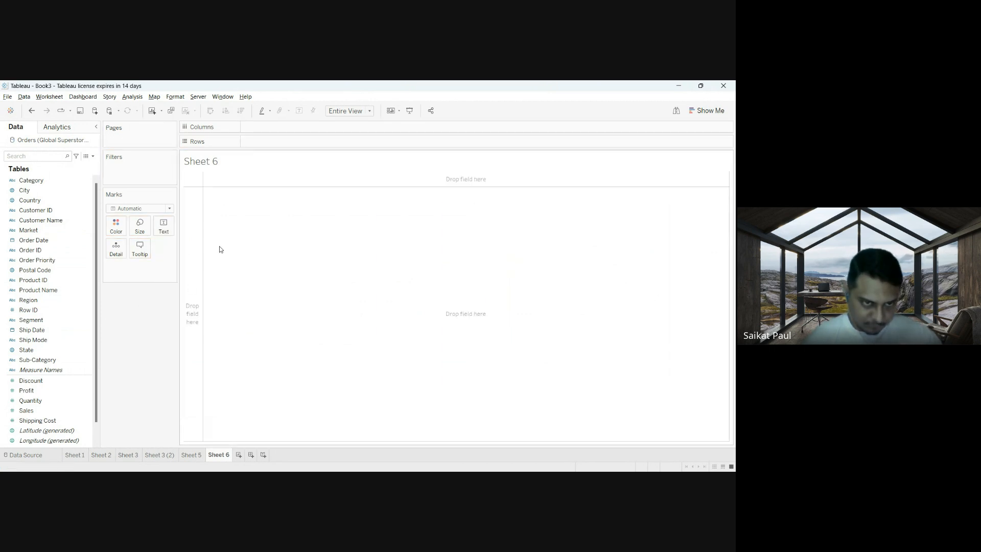
# Step: Try Order Date on Columns as a continuous month and remove it from the shelf again
pyautogui.click(23, 223)
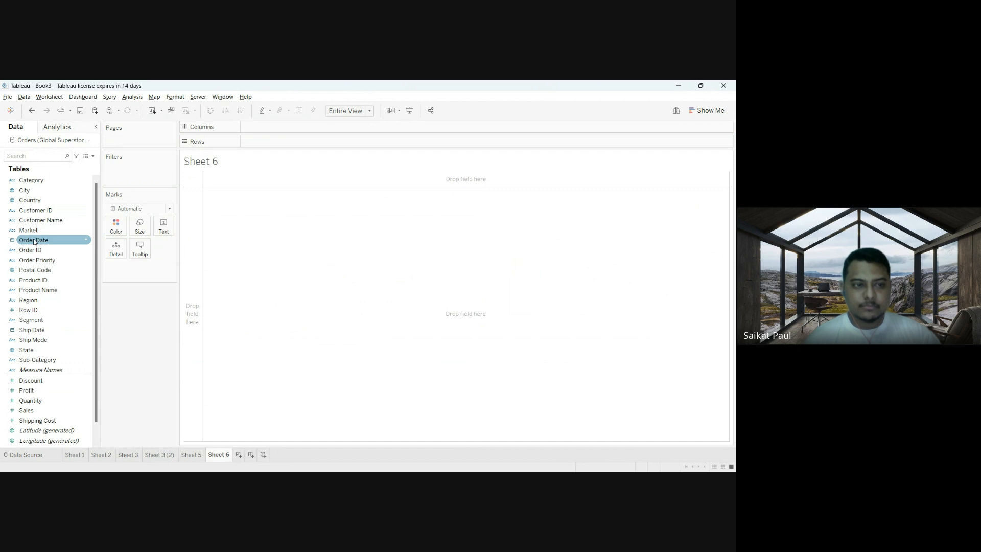
pyautogui.moveTo(35, 242); pyautogui.dragTo(123, 319)
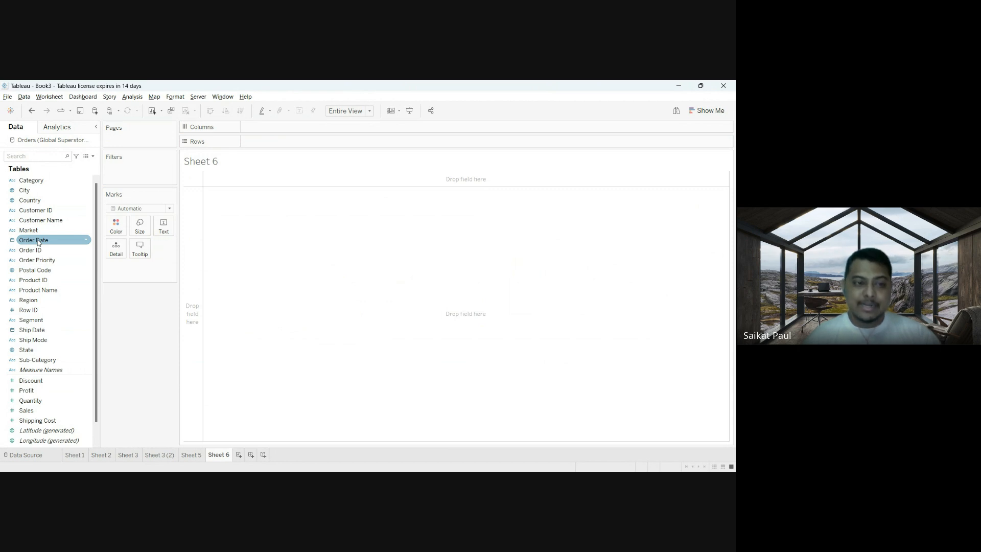
pyautogui.moveTo(38, 242); pyautogui.dragTo(271, 128)
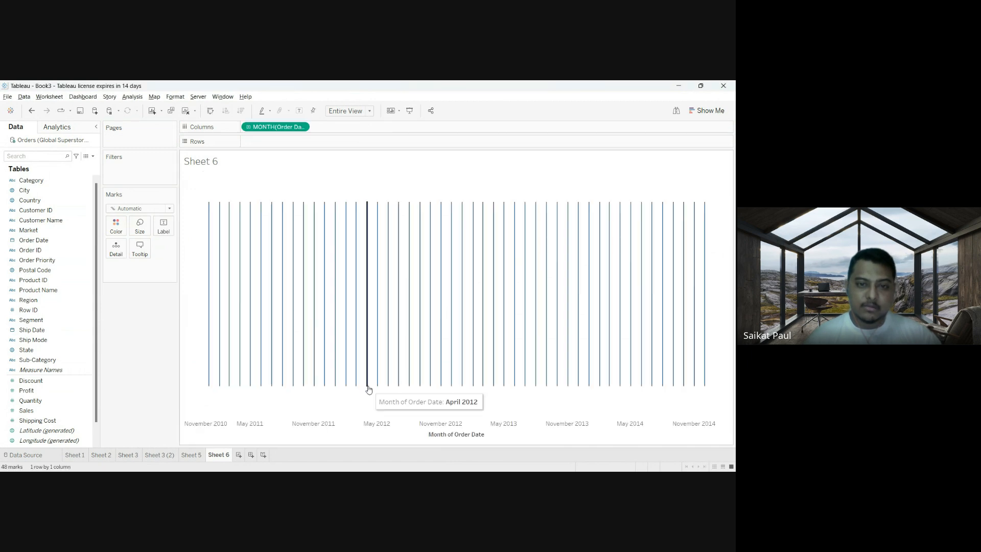
pyautogui.moveTo(276, 128); pyautogui.dragTo(158, 284)
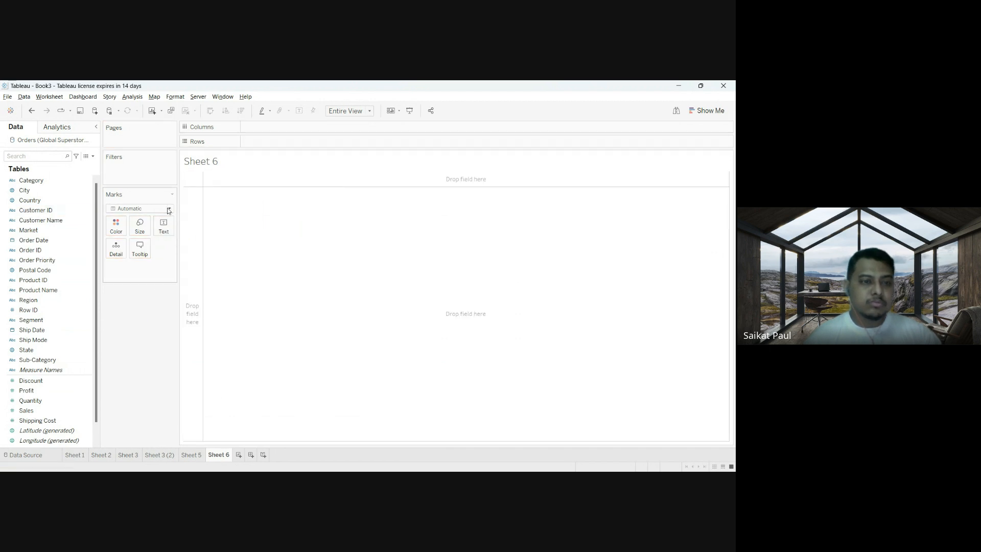
# Step: Move the title card next to the Marks card, and put Order Date on Columns as discrete months with Standard fit
pyautogui.moveTo(256, 161); pyautogui.dragTo(205, 135)
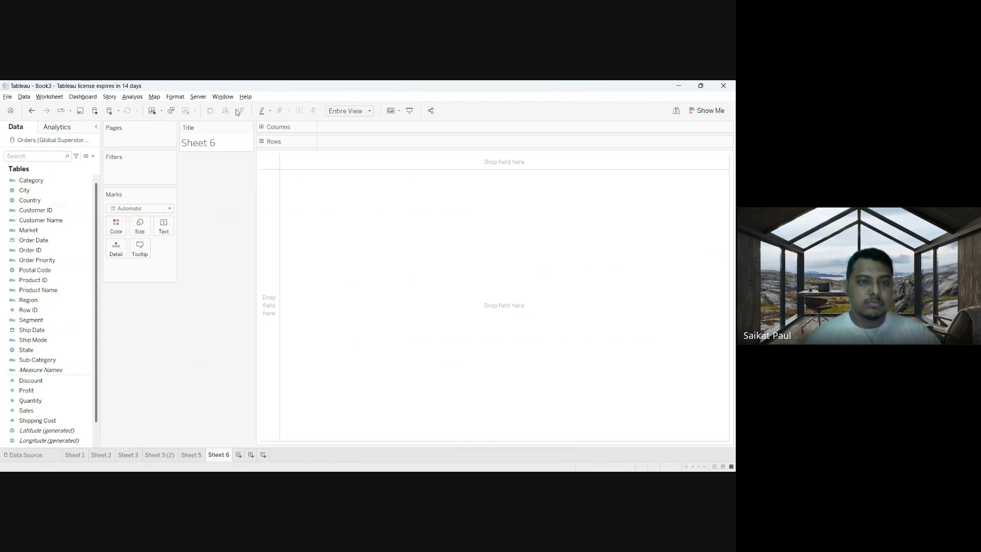
pyautogui.click(37, 240)
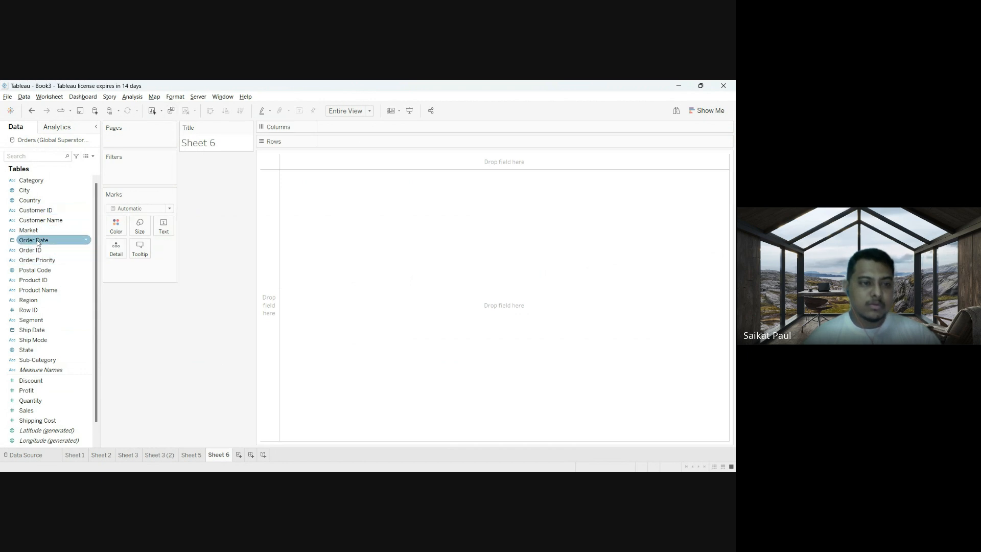
pyautogui.moveTo(38, 240); pyautogui.dragTo(268, 156)
pyautogui.moveTo(347, 127); pyautogui.dragTo(357, 149)
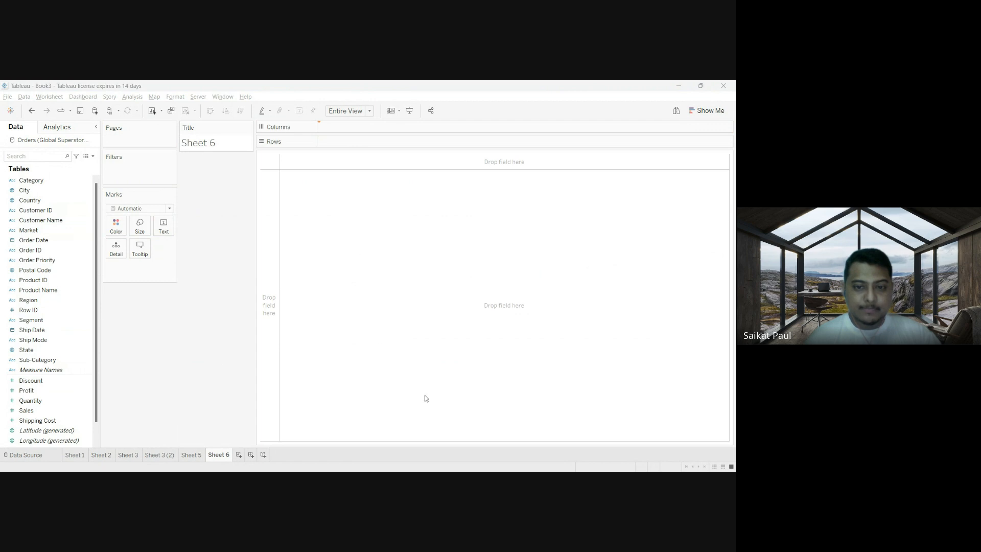
pyautogui.click(361, 385)
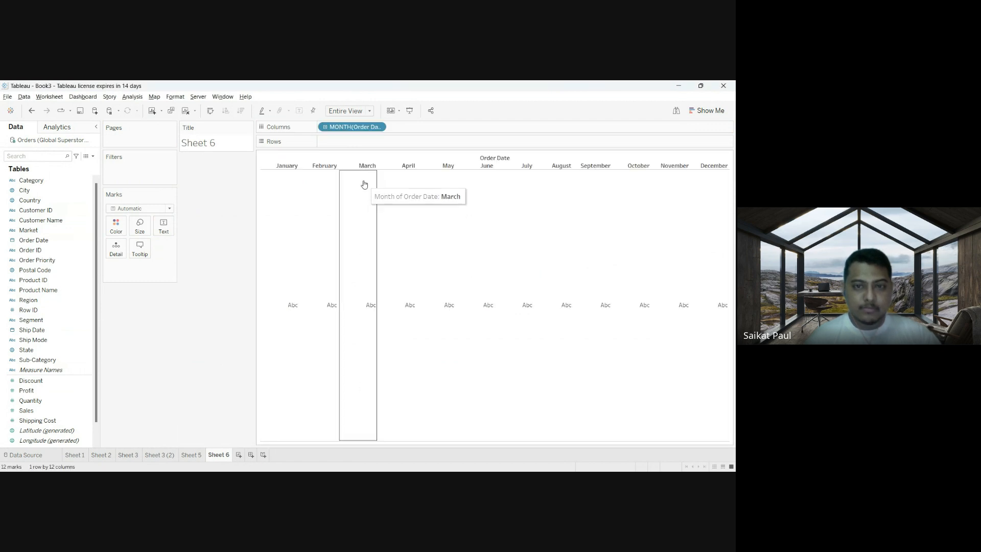
pyautogui.click(365, 122)
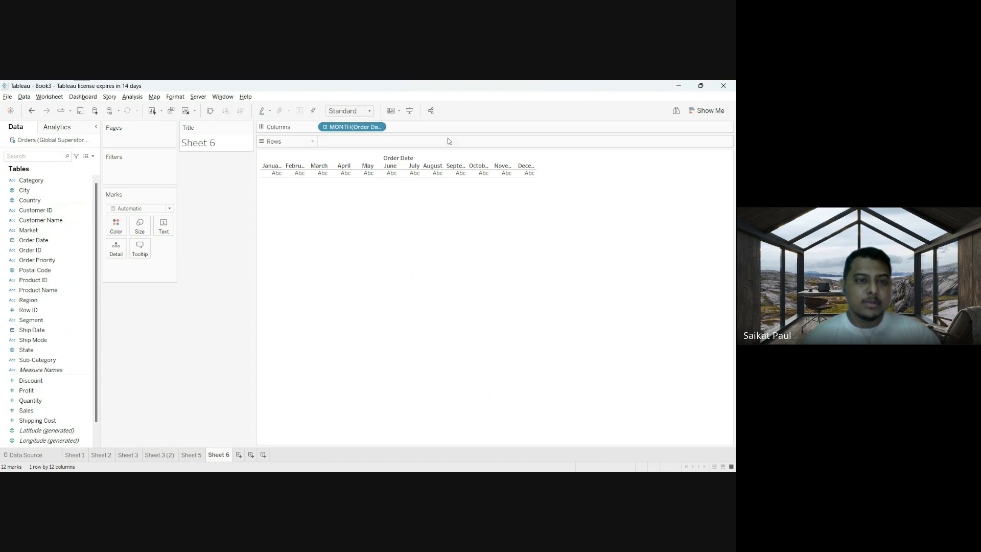
pyautogui.click(80, 252)
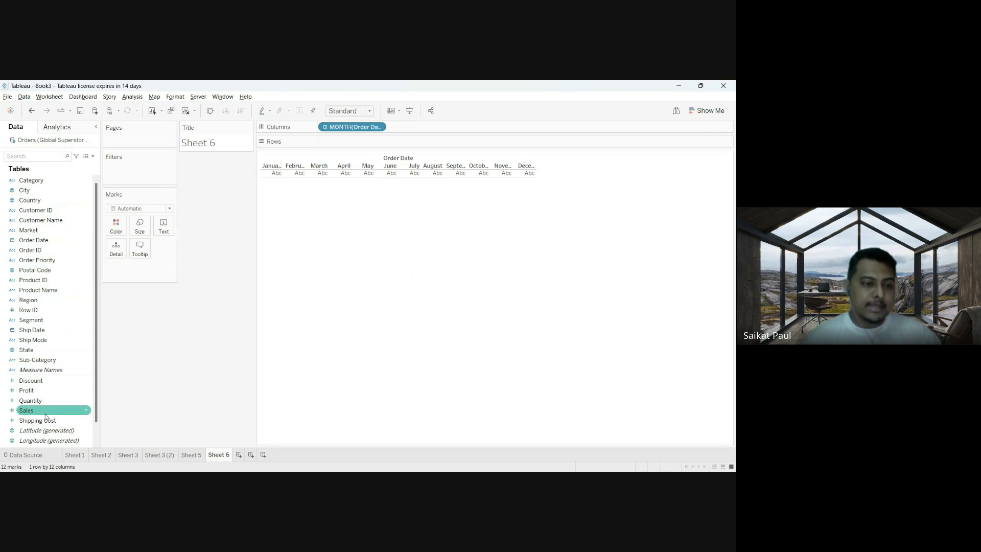
# Step: Try Sales on Rows against discrete and continuous months of Order Date, and clear both fields from the shelves again
pyautogui.moveTo(46, 411); pyautogui.dragTo(247, 328)
pyautogui.moveTo(337, 146); pyautogui.dragTo(338, 143)
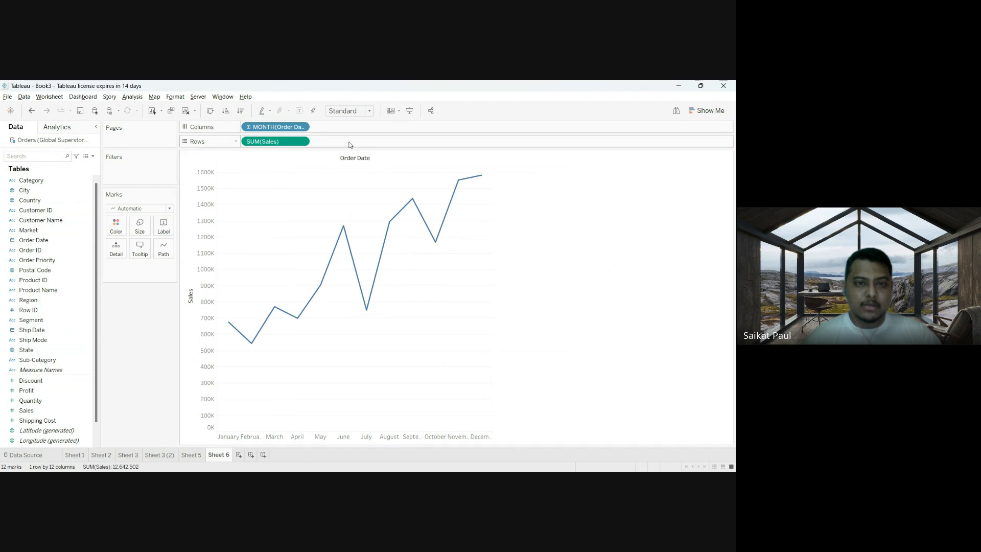
pyautogui.click(302, 127)
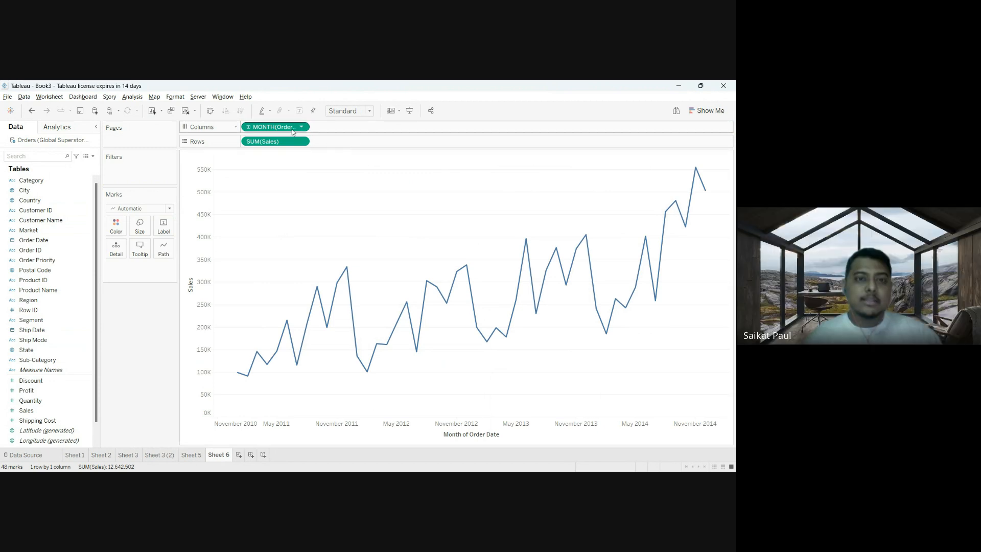
pyautogui.moveTo(271, 141); pyautogui.dragTo(134, 327)
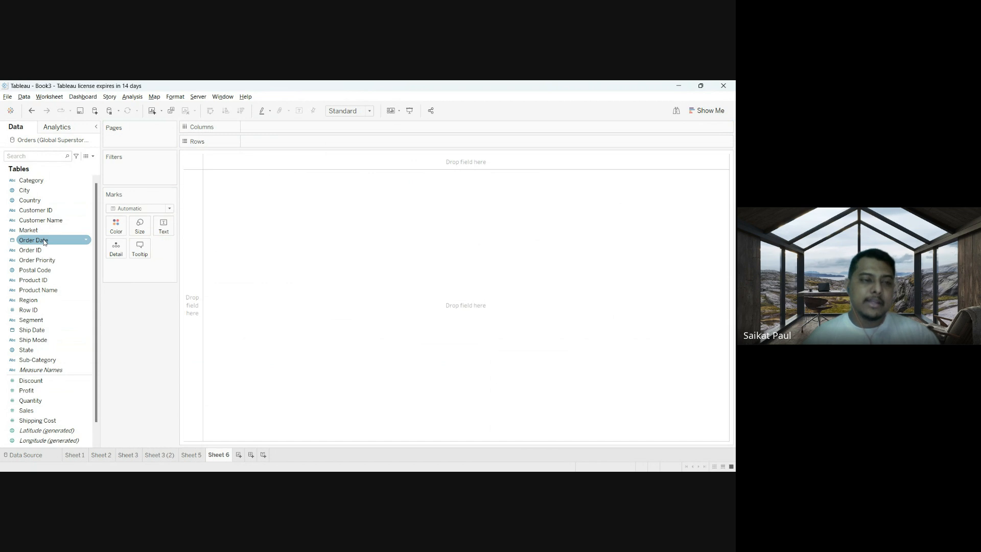
# Step: Plot Sales on Rows against Order Date as continuous months on Columns, fitted to Entire View
pyautogui.moveTo(40, 243); pyautogui.dragTo(272, 130)
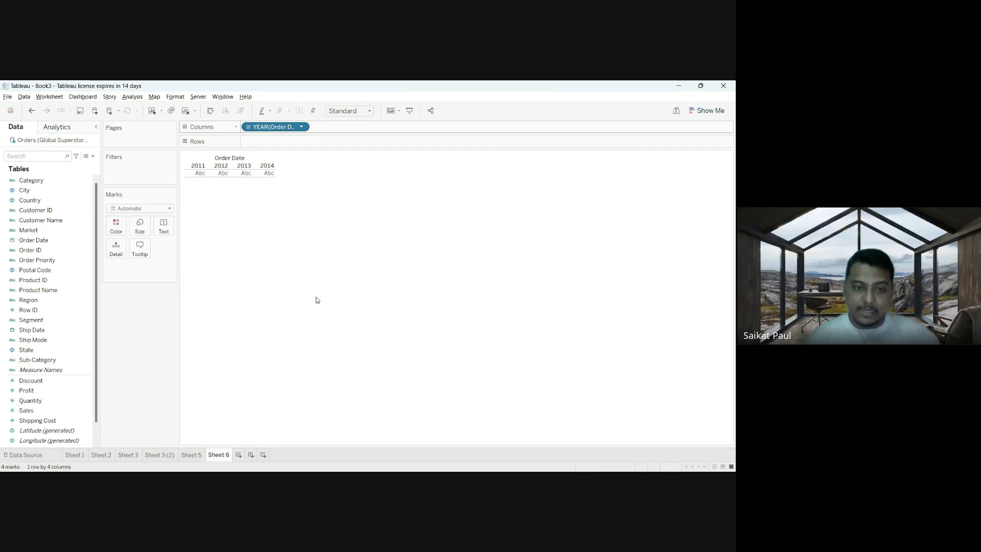
pyautogui.click(299, 327)
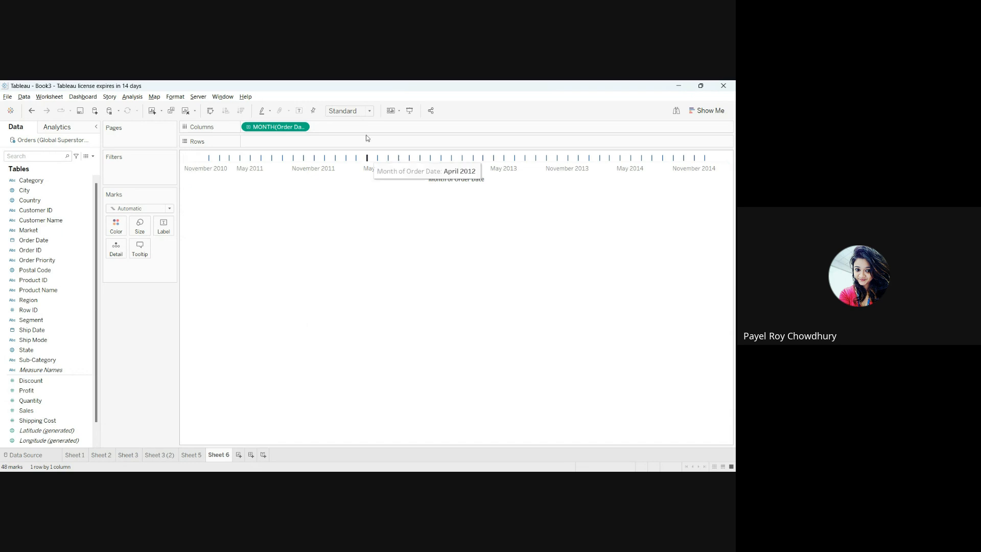
pyautogui.click(347, 149)
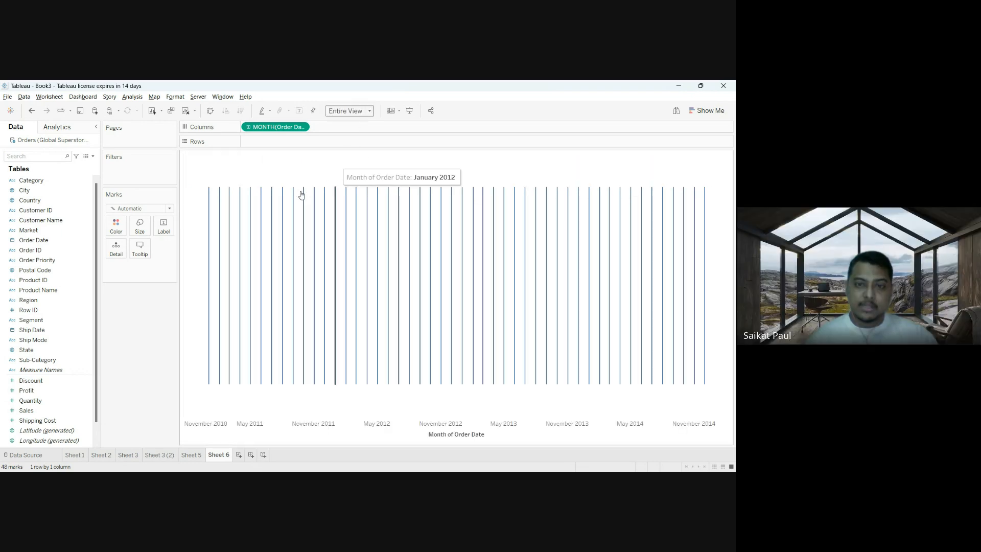
pyautogui.moveTo(35, 410); pyautogui.dragTo(269, 141)
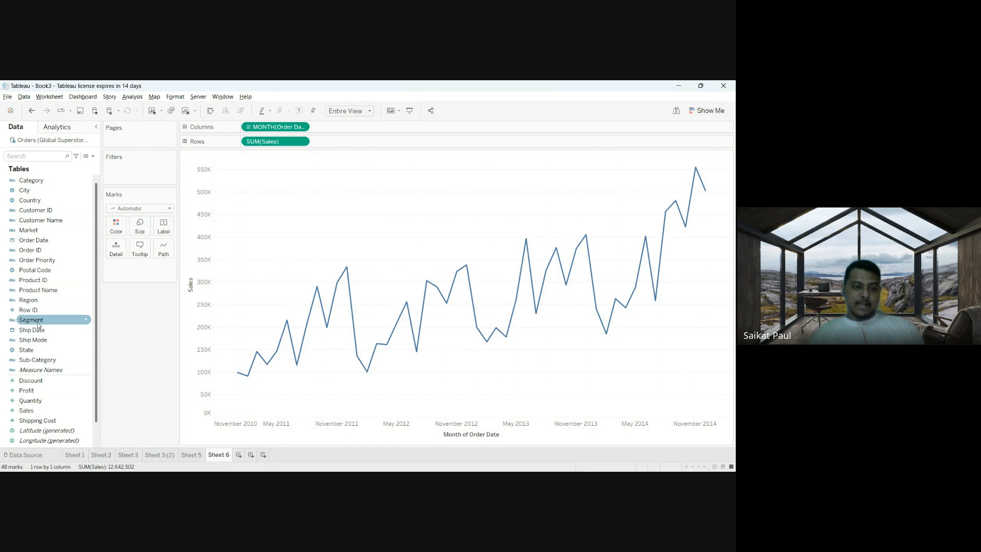
# Step: Color the Sales line by Region and filter Region to Central, East, North, South and West
pyautogui.moveTo(35, 300); pyautogui.dragTo(114, 224)
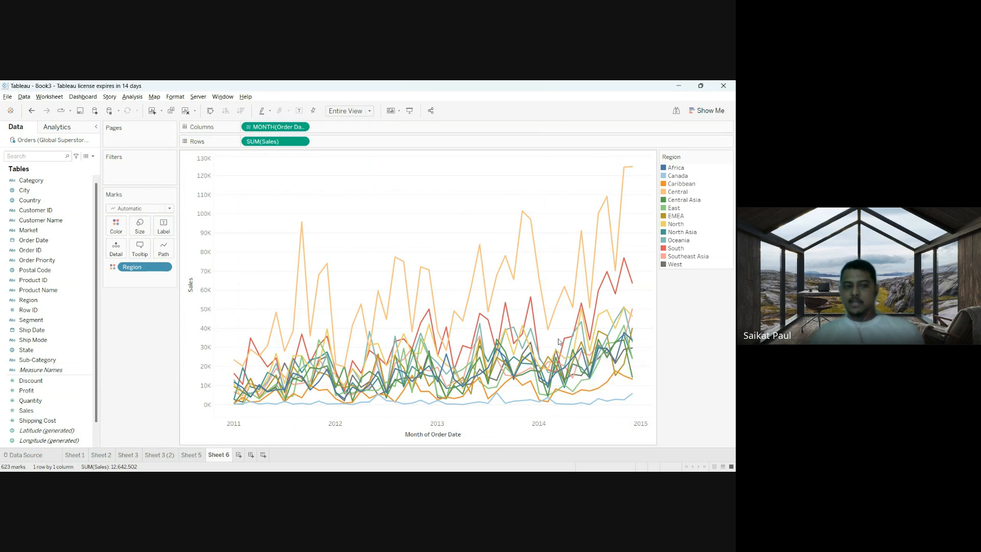
pyautogui.click(36, 301)
pyautogui.moveTo(36, 302); pyautogui.dragTo(125, 168)
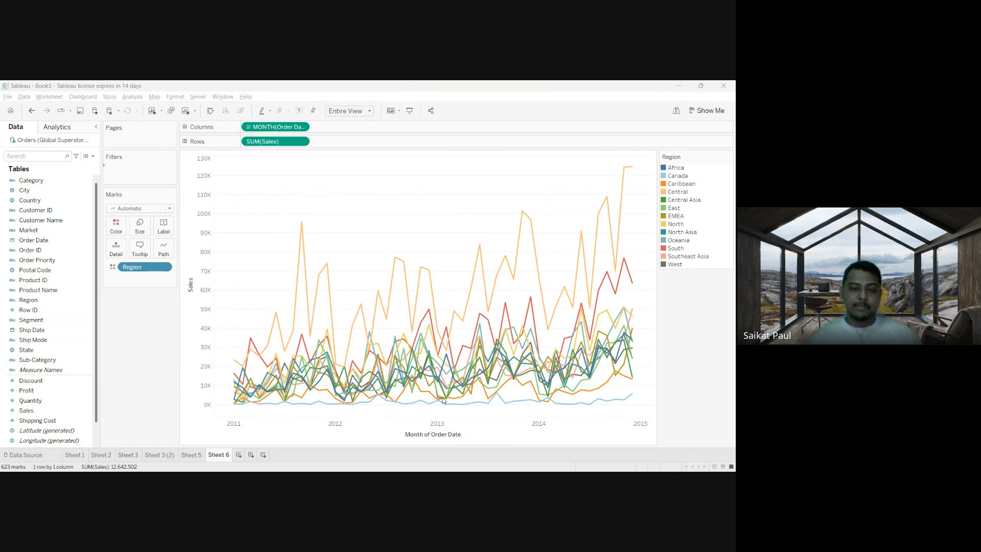
pyautogui.click(379, 399)
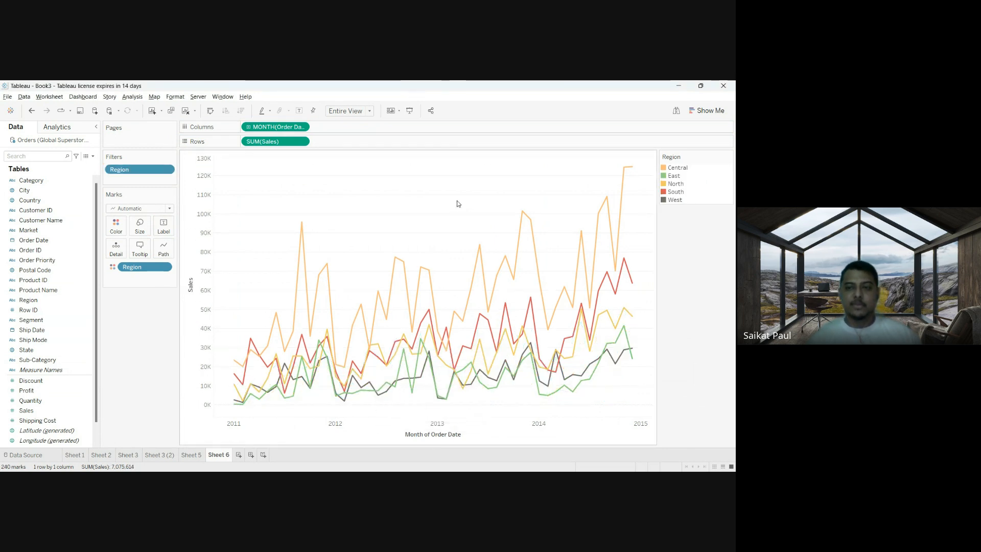
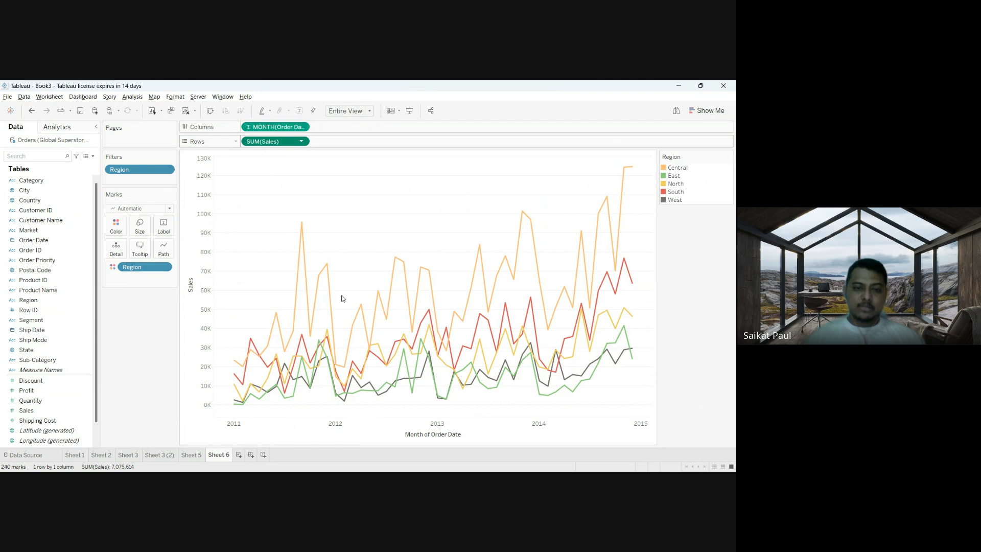
# Step: Apply a Rank table calculation to SUM(Sales) and compute it using Region
pyautogui.click(356, 332)
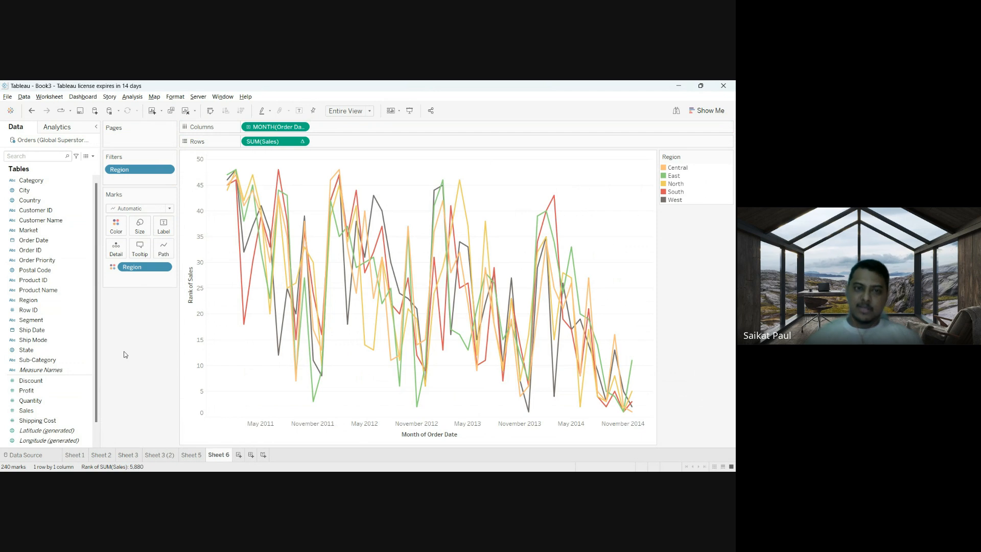
pyautogui.click(300, 141)
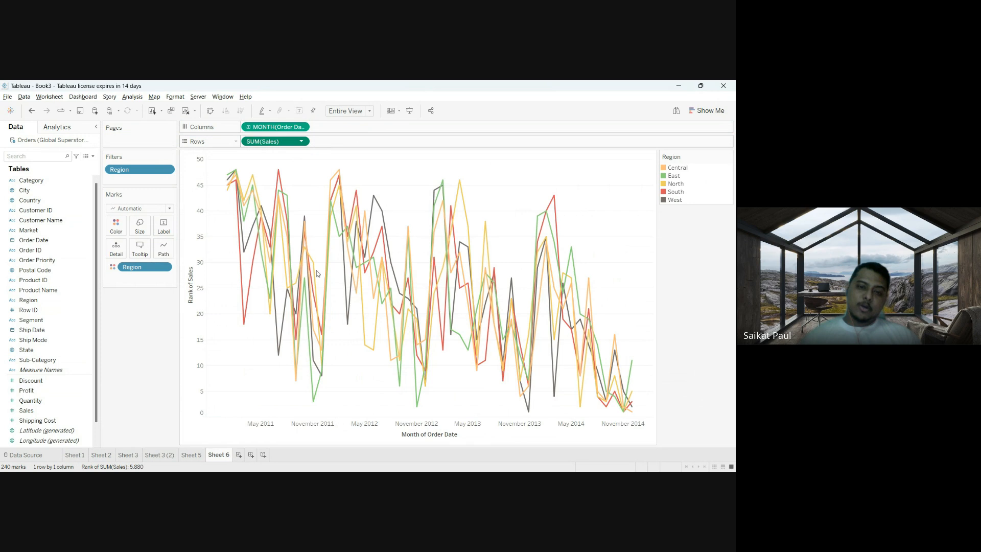
pyautogui.click(343, 301)
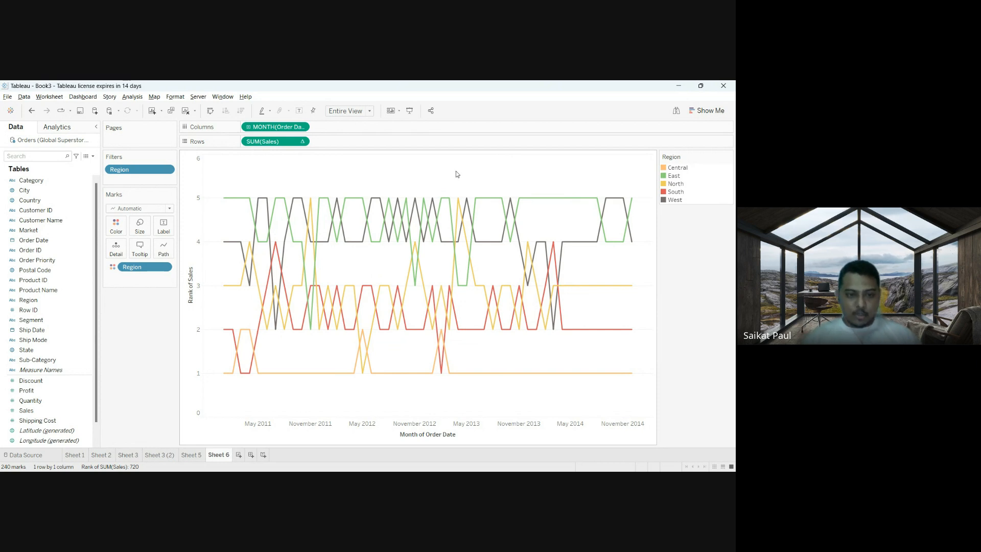
# Step: Check the monthly ranks of the Central and South lines, and exclude Central in the Region filter
pyautogui.moveTo(224, 377)
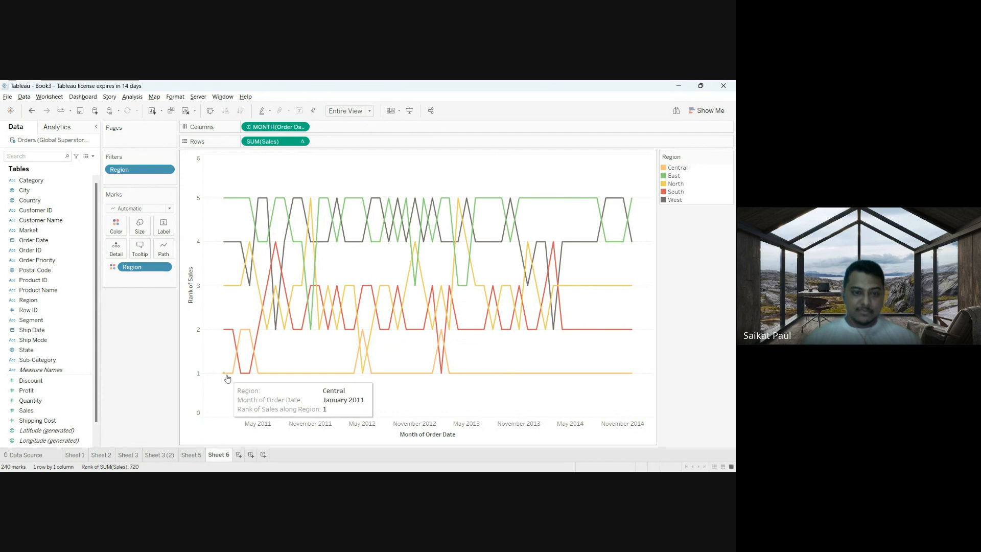
pyautogui.moveTo(240, 356)
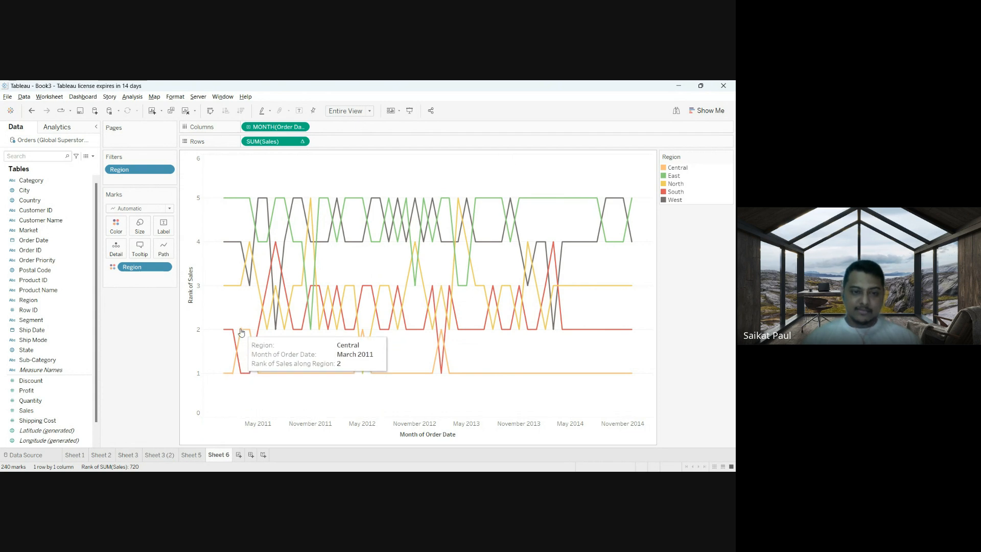
pyautogui.moveTo(223, 334)
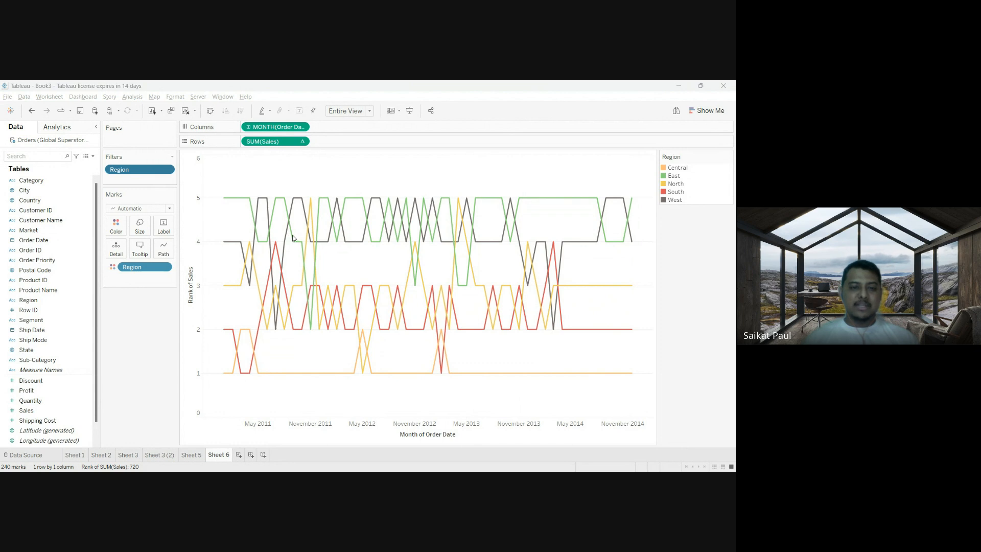
pyautogui.click(444, 395)
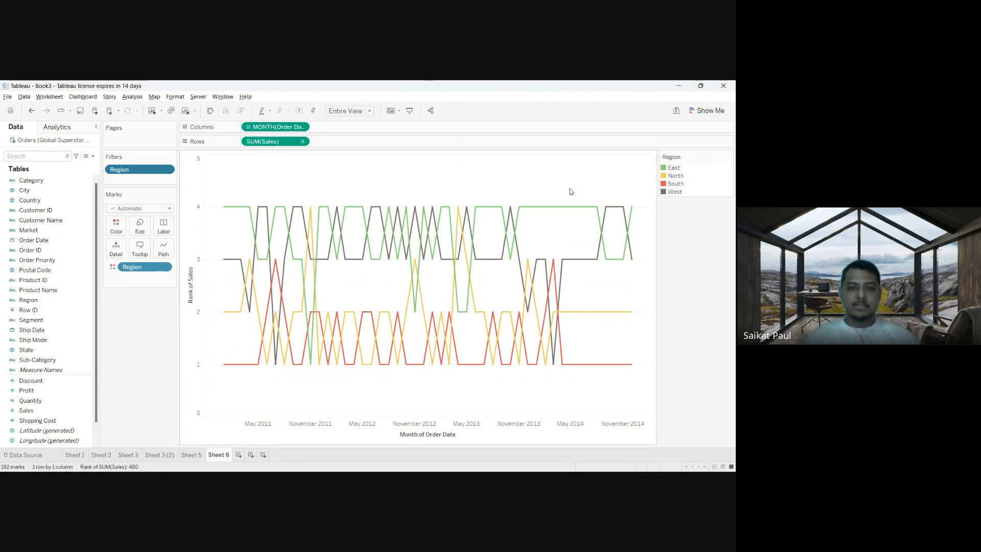
# Step: Hide the Region color legend card
pyautogui.moveTo(528, 313)
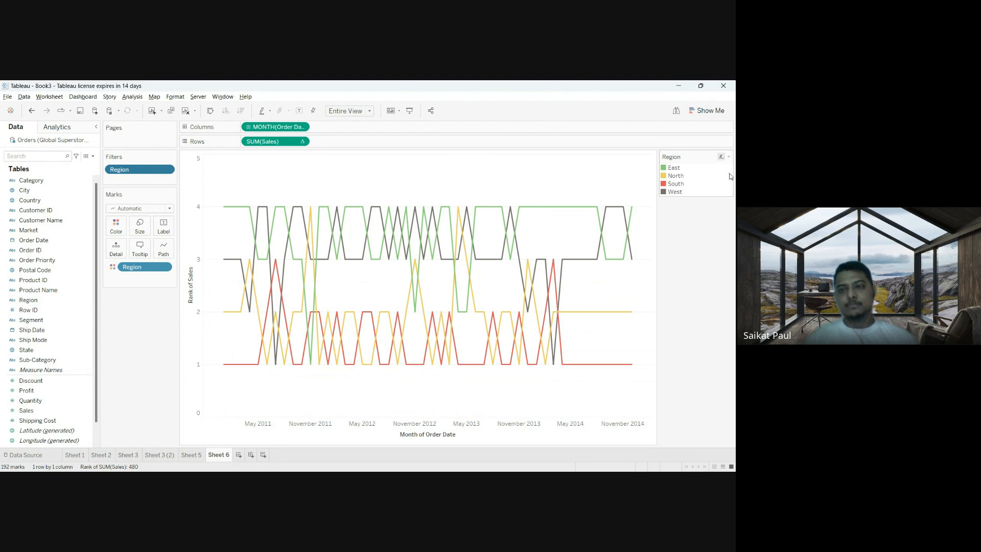
pyautogui.click(729, 157)
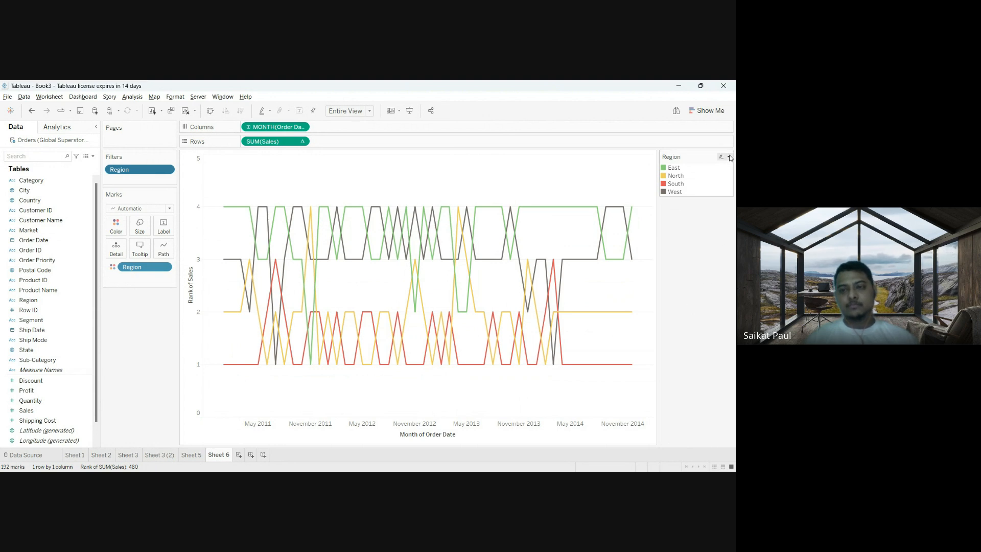
pyautogui.click(692, 232)
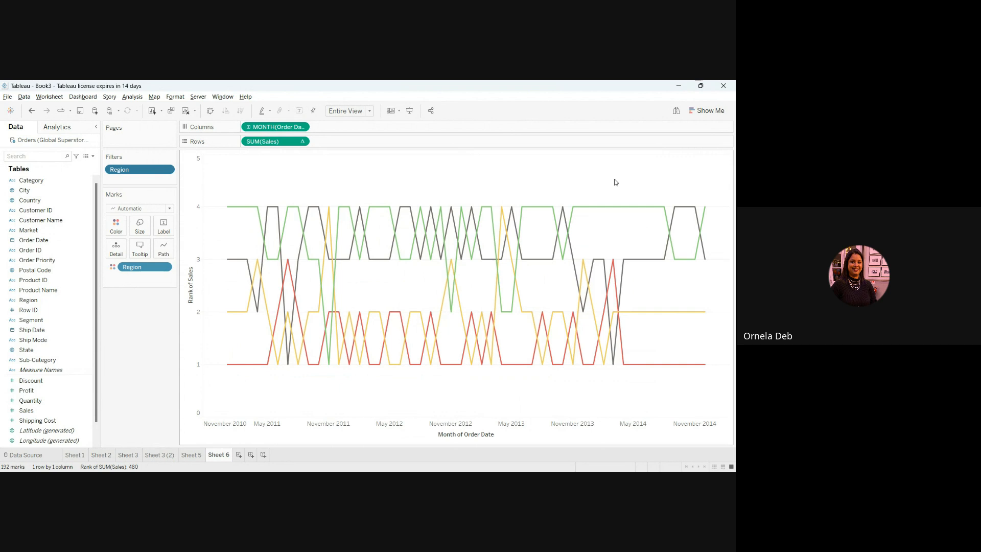
# Step: Try the Region rank lines by week of Order Date and undo the change
pyautogui.moveTo(228, 367)
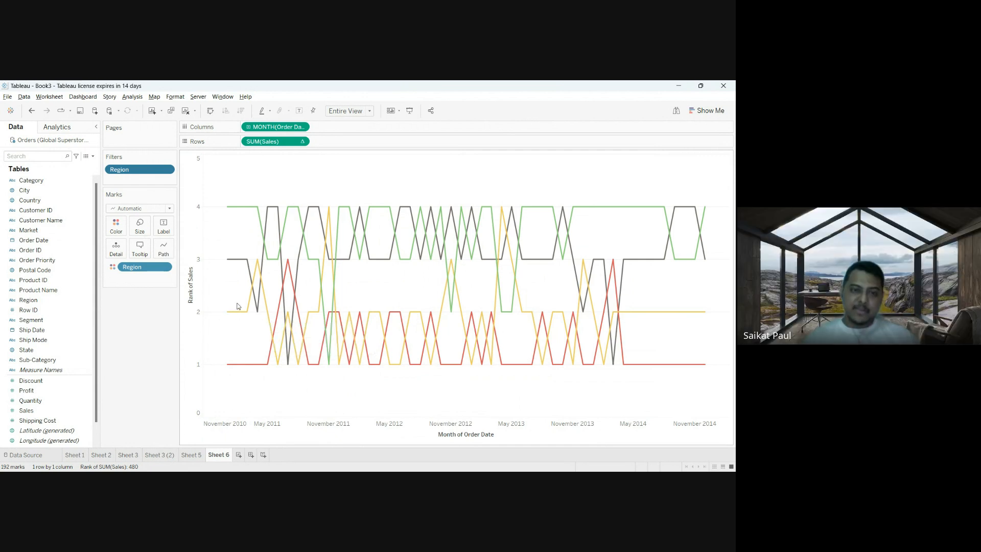
pyautogui.moveTo(228, 261)
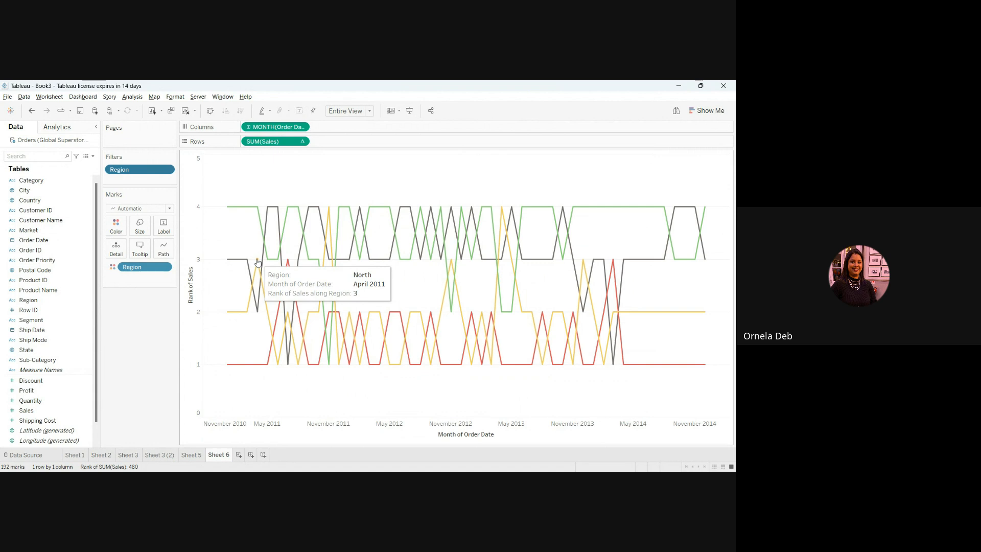
pyautogui.click(248, 126)
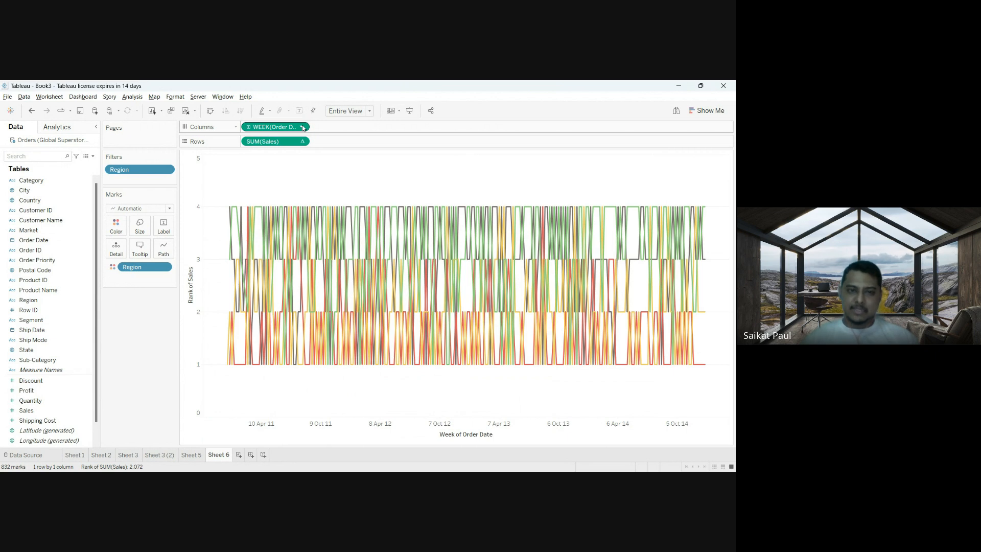
pyautogui.click(31, 111)
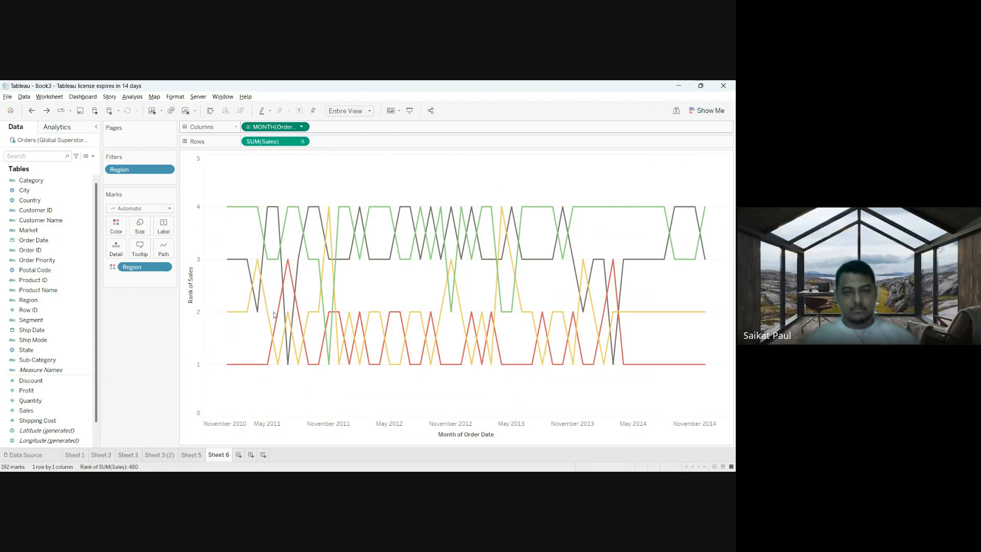
# Step: Change Order Date on Columns to continuous years and drill down to quarters
pyautogui.click(274, 296)
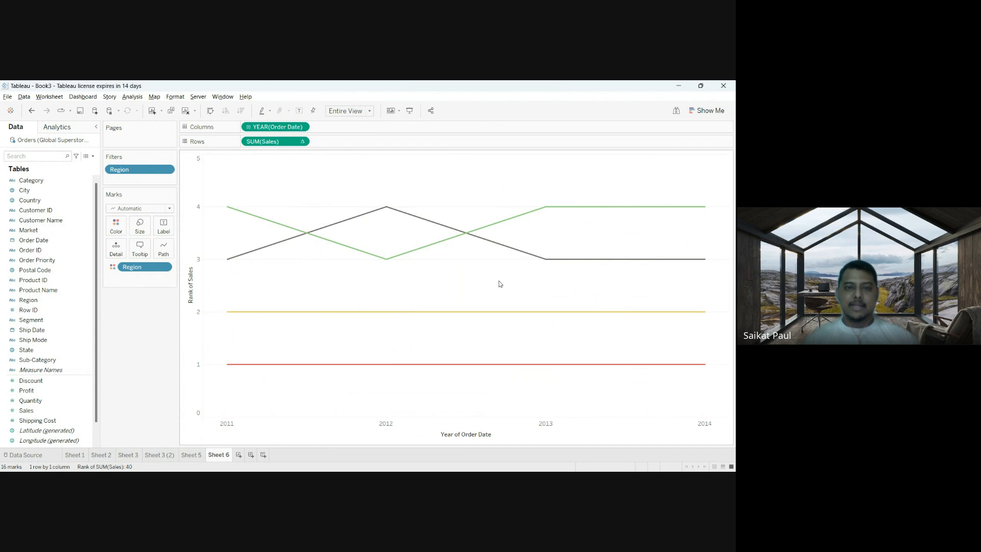
pyautogui.click(248, 127)
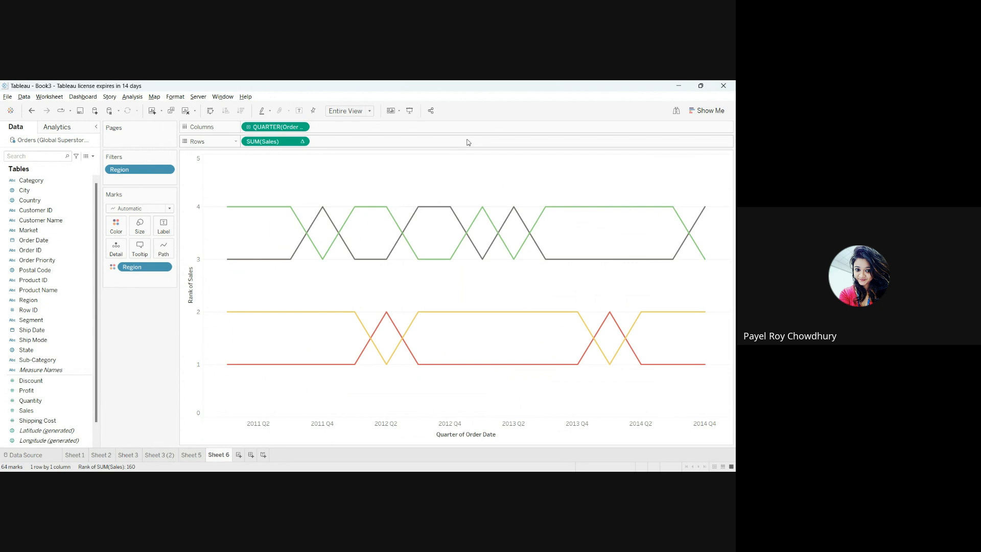
# Step: Switch to the Book1 workbook and examine the monthly Region rank lines on Sheet 5
pyautogui.click(403, 479)
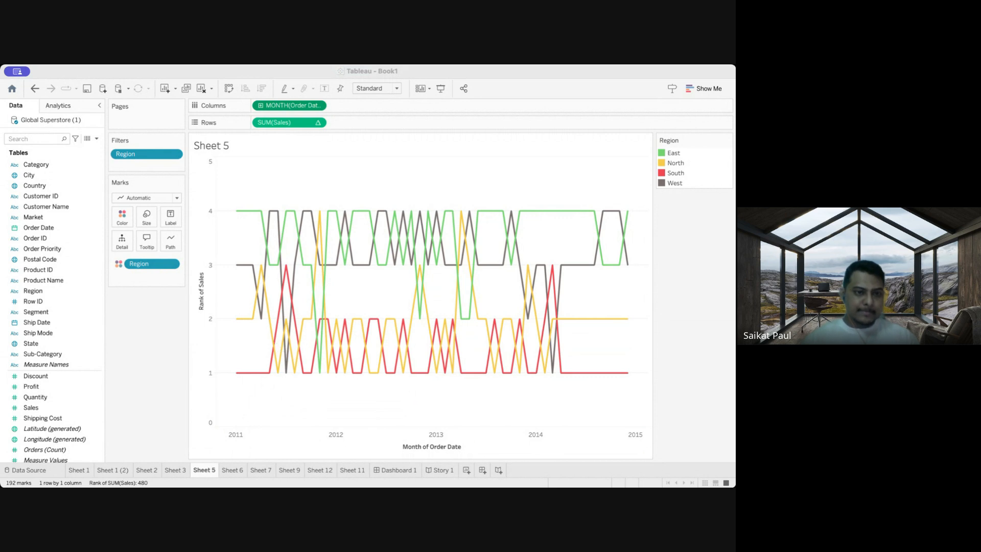
pyautogui.click(300, 400)
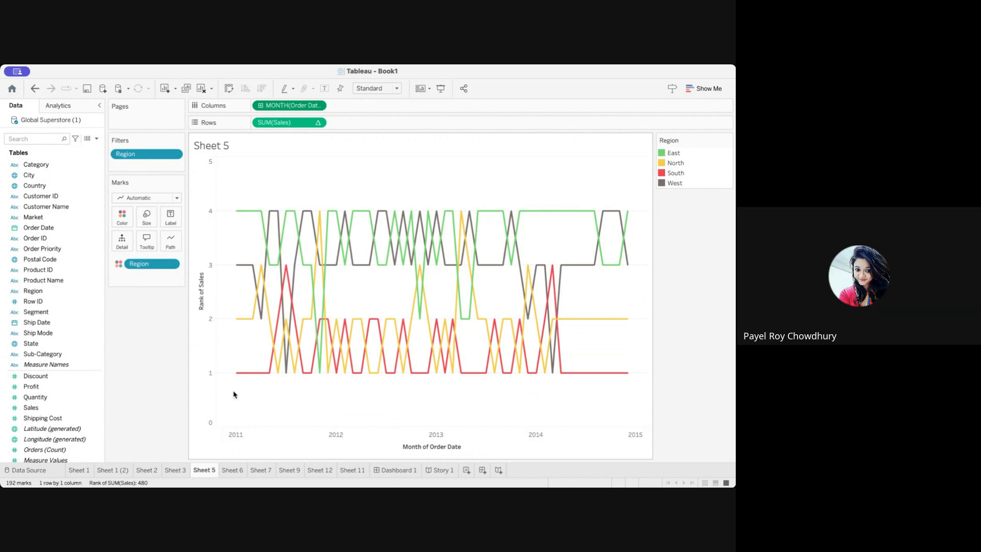
pyautogui.moveTo(238, 377)
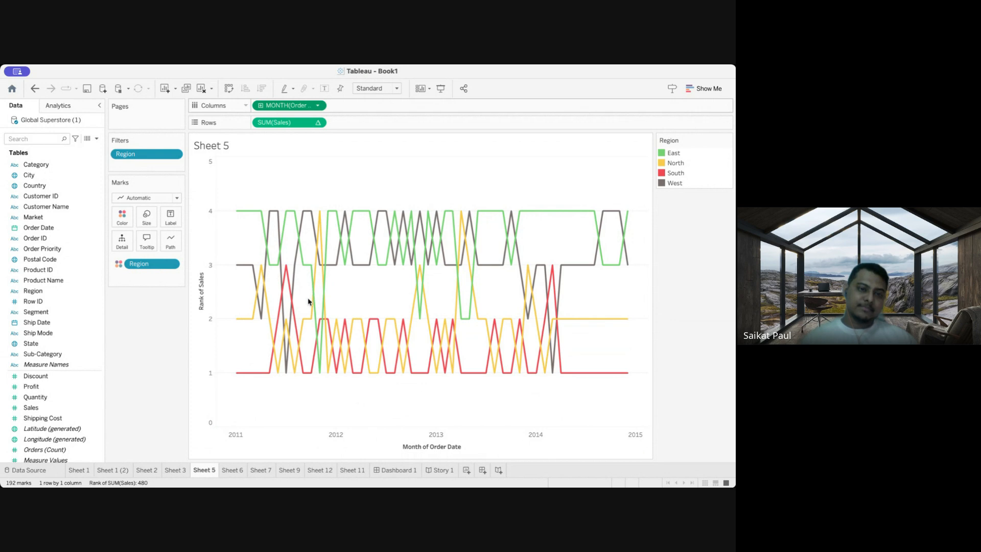
# Step: Remove Order Date from Columns on Sheet 5 and add it back as continuous months
pyautogui.moveTo(308, 299); pyautogui.dragTo(282, 425)
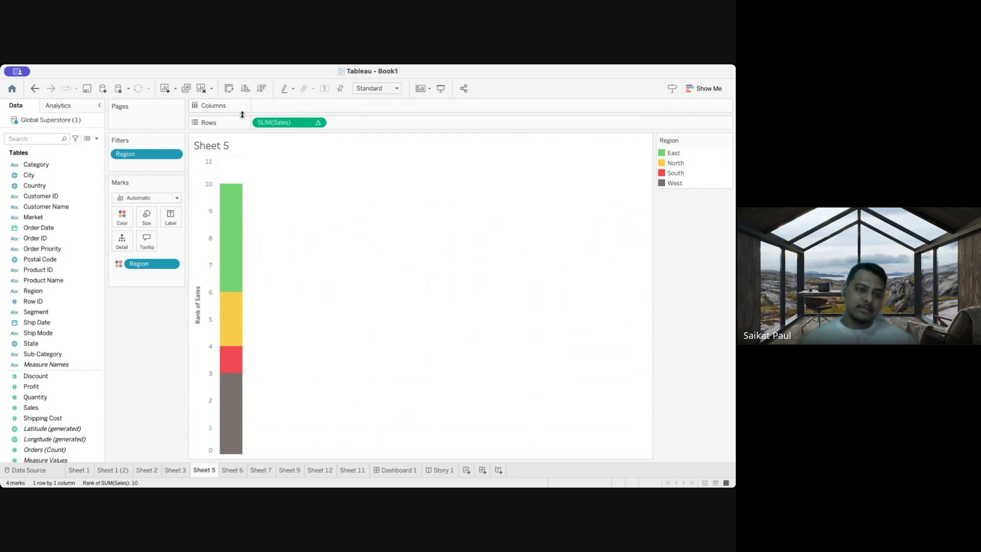
pyautogui.click(67, 231)
pyautogui.moveTo(67, 231); pyautogui.dragTo(293, 112)
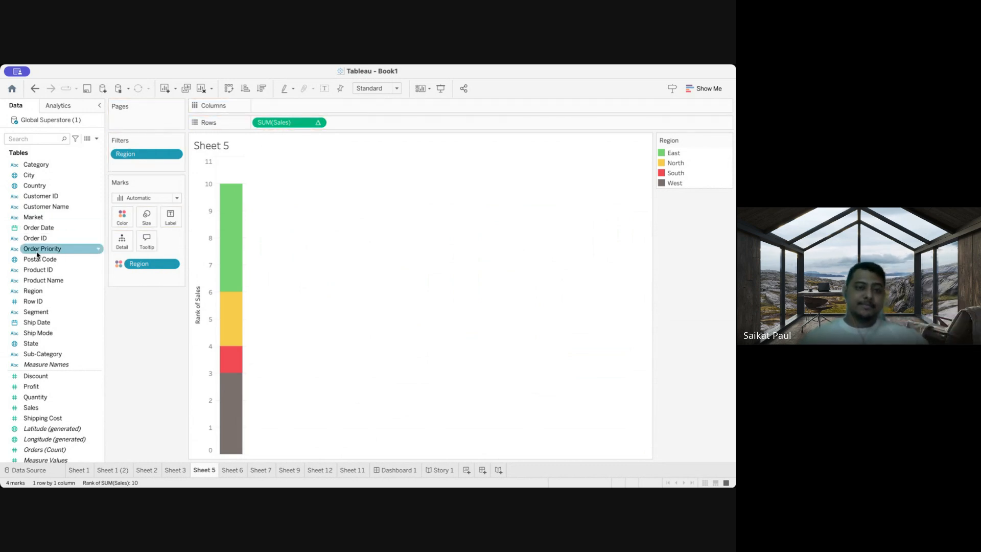
pyautogui.click(50, 230)
pyautogui.moveTo(50, 230); pyautogui.dragTo(275, 109)
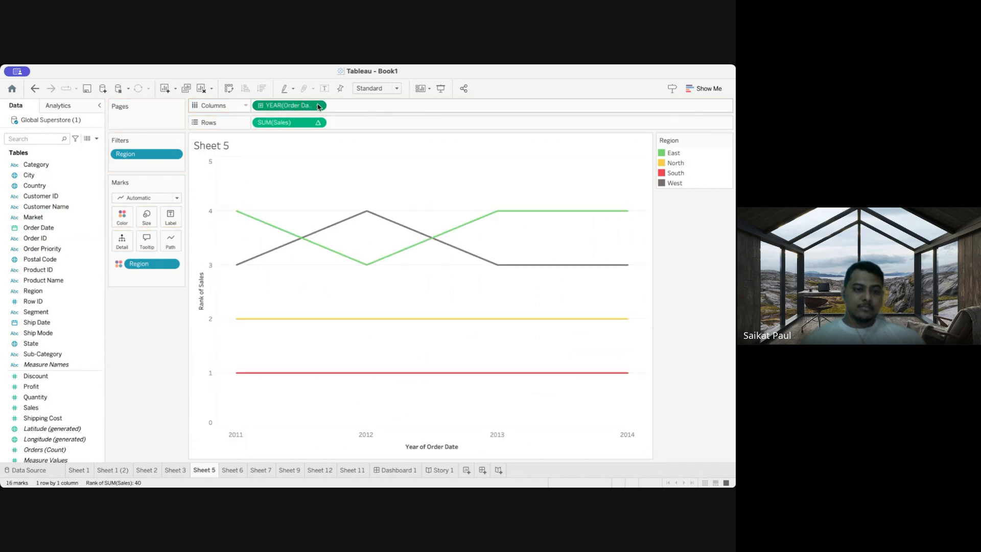
pyautogui.click(318, 107)
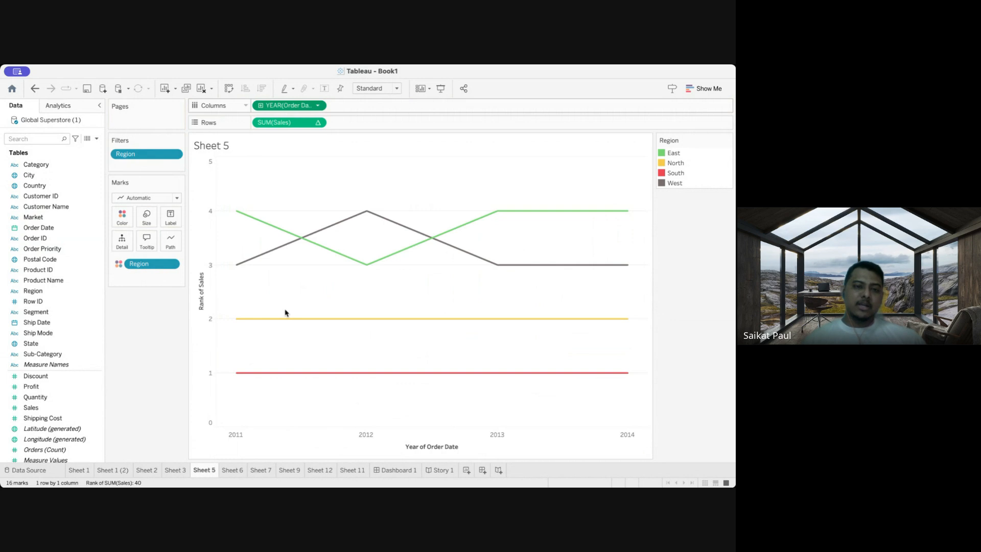
pyautogui.click(285, 312)
pyautogui.moveTo(415, 322)
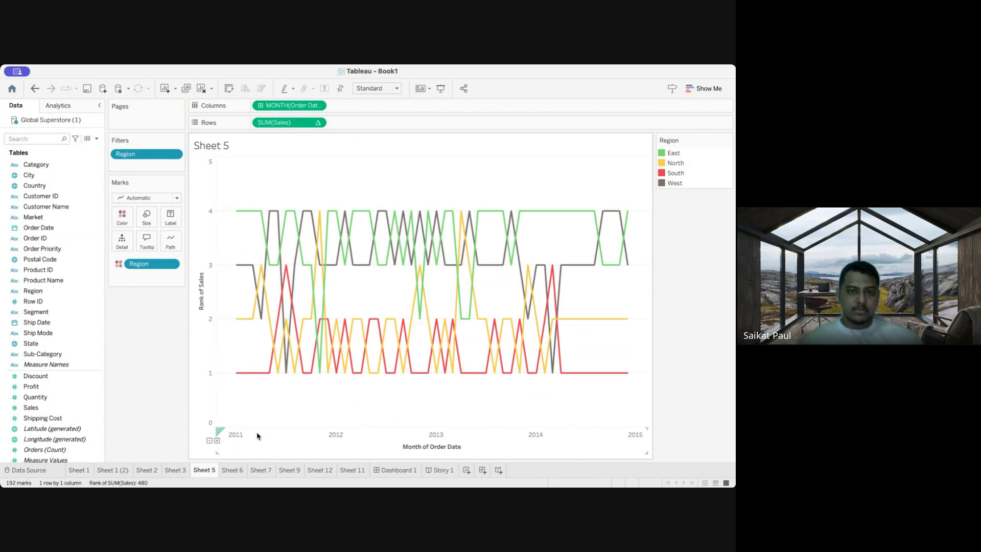
# Step: Examine the monthly sales ranks of the West, South, North and East regions on Sheet 5's lines
pyautogui.moveTo(345, 224)
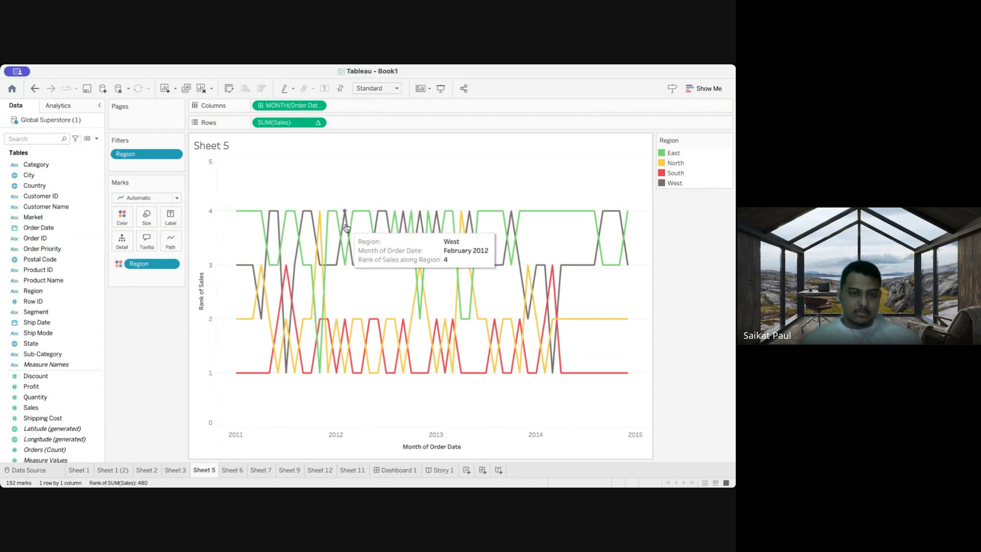
pyautogui.moveTo(241, 320)
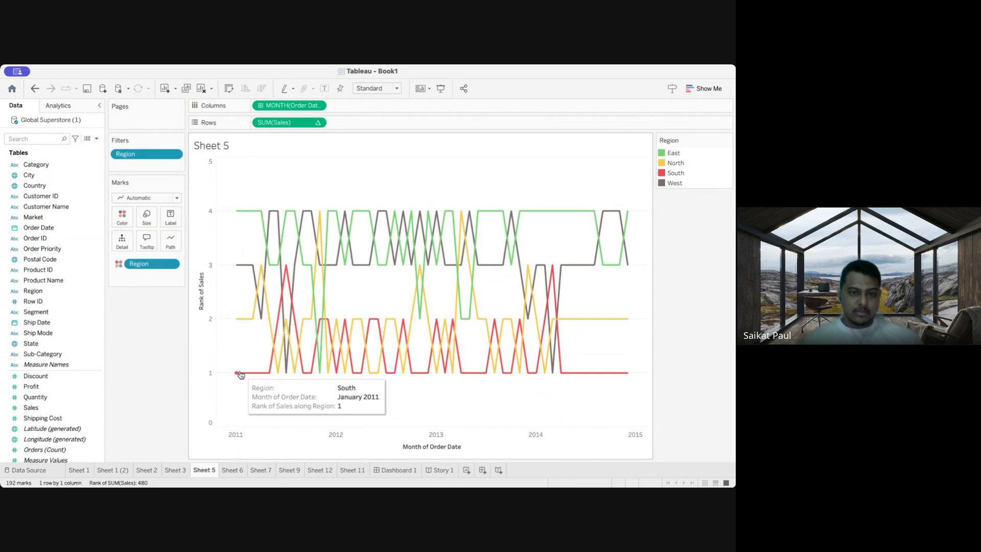
pyautogui.moveTo(273, 364)
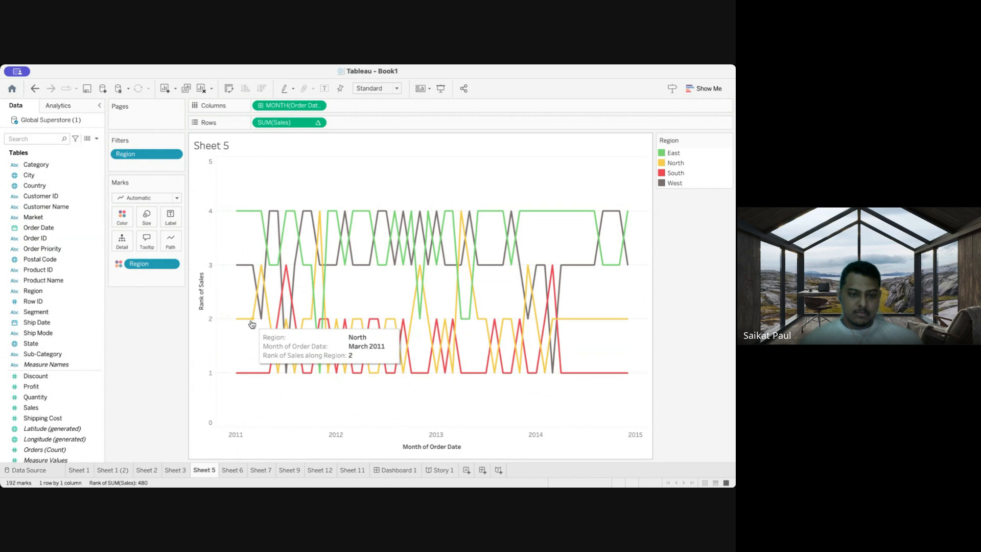
pyautogui.moveTo(252, 269)
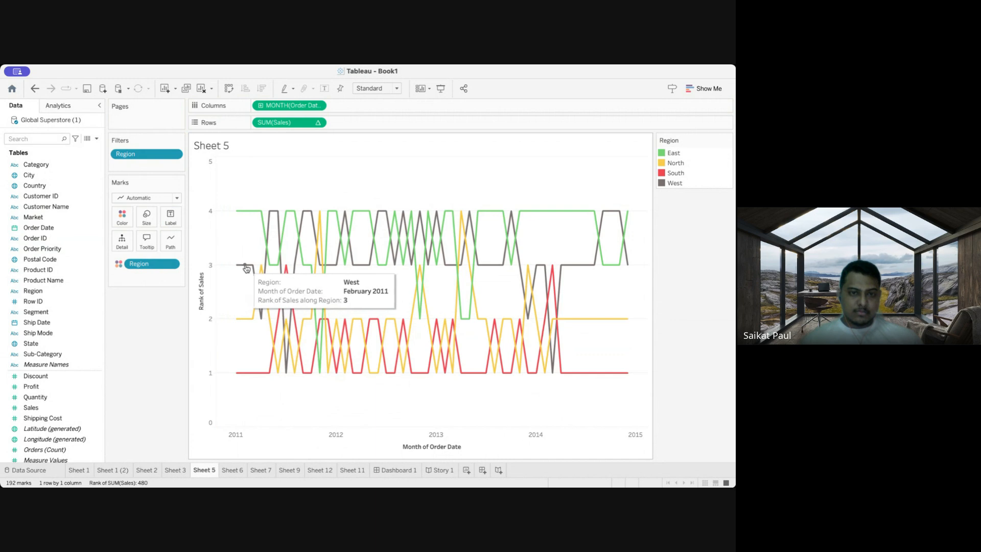
pyautogui.moveTo(240, 216)
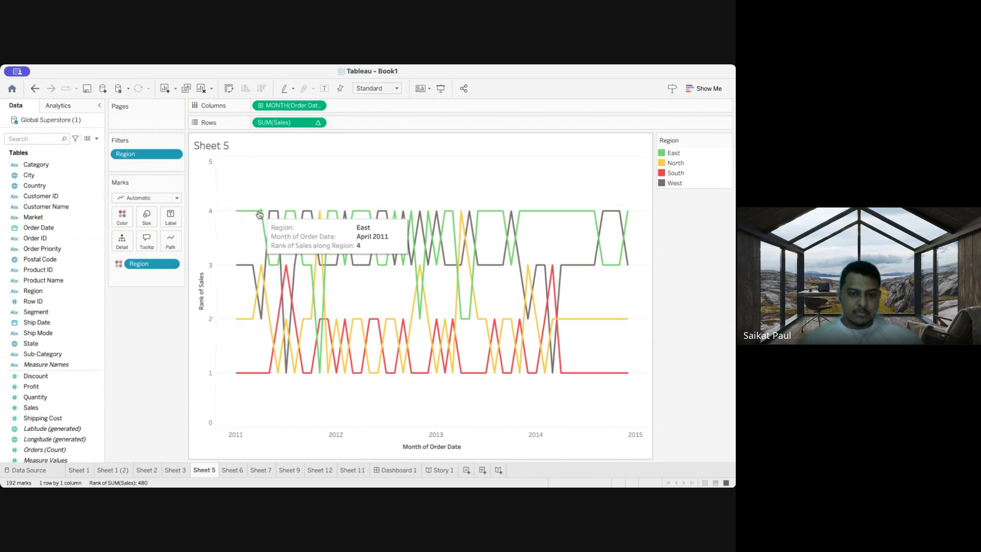
pyautogui.moveTo(353, 326)
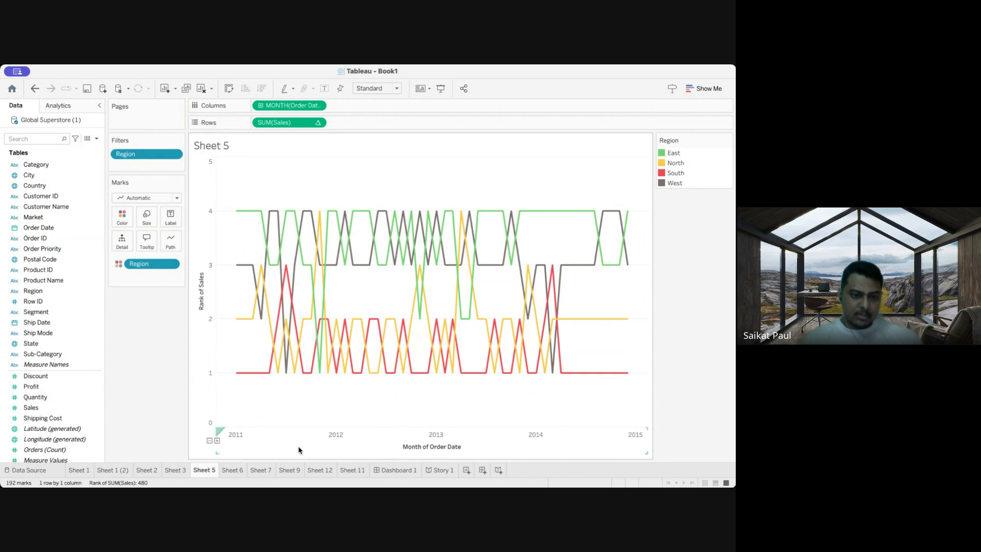
# Step: Try Sheet 5's rank lines by week and by year of Order Date, returning to continuous months
pyautogui.click(217, 440)
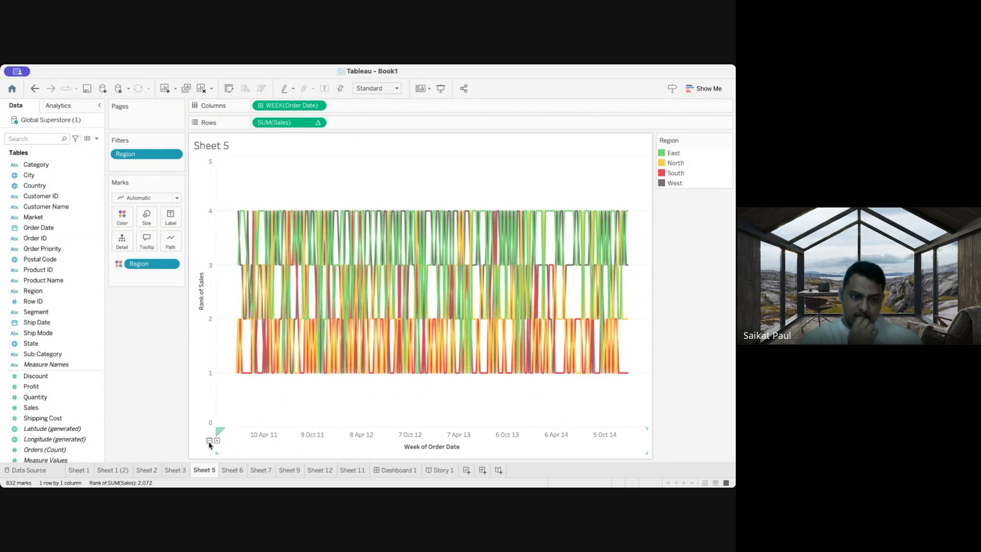
pyautogui.click(209, 440)
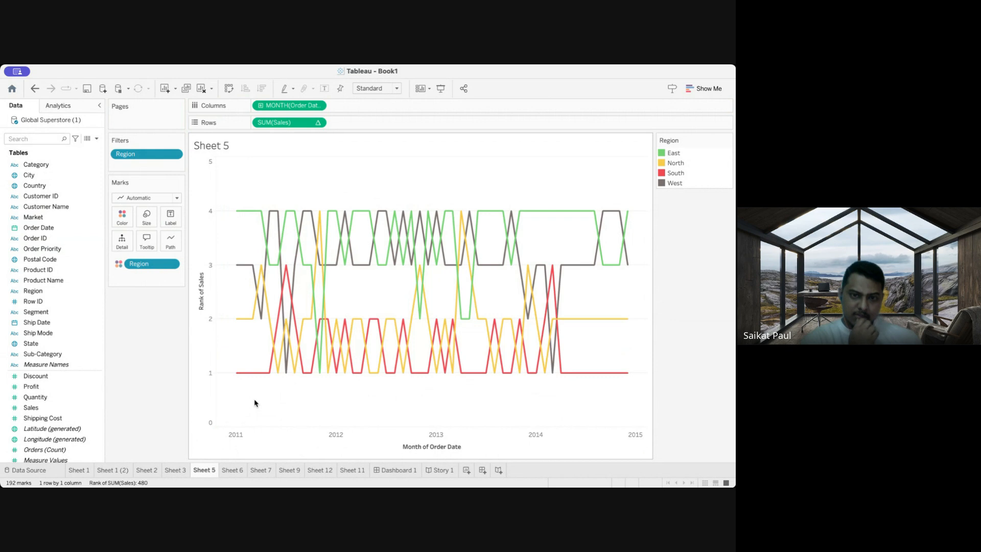
pyautogui.moveTo(243, 451)
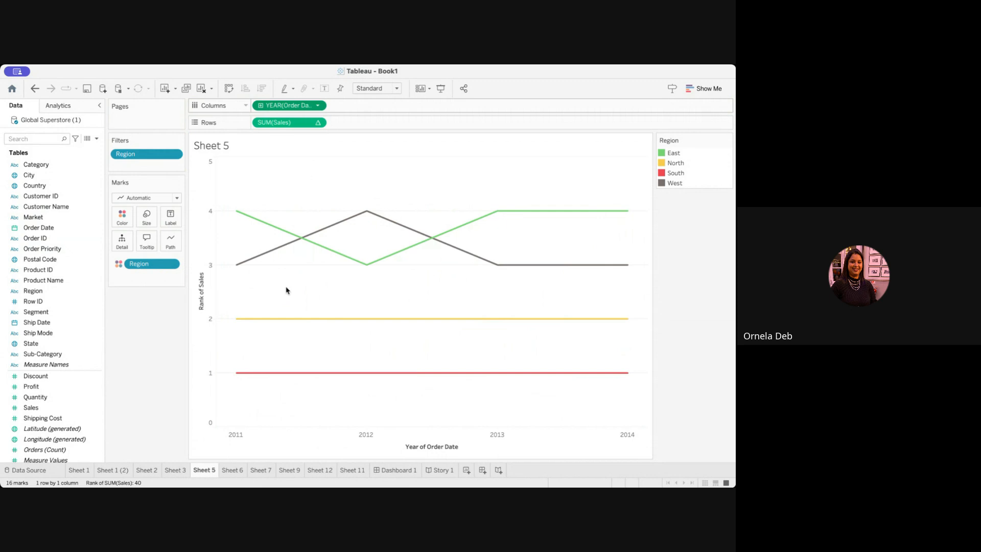
pyautogui.click(283, 307)
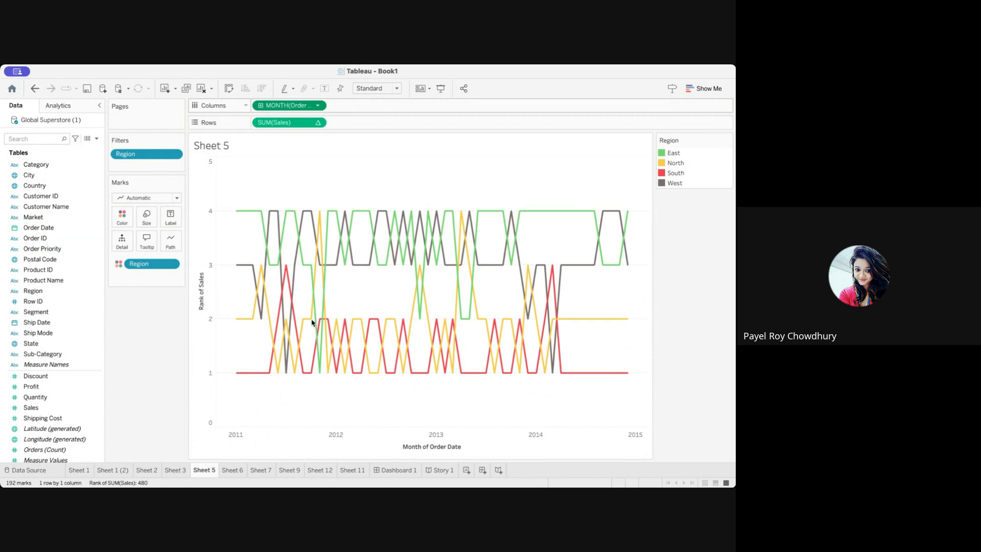
pyautogui.click(305, 292)
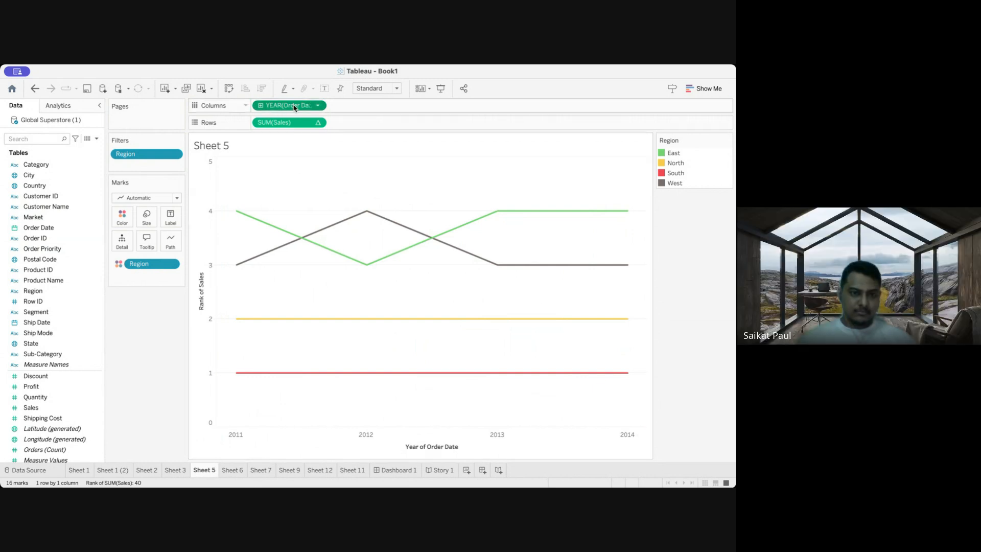
pyautogui.click(286, 310)
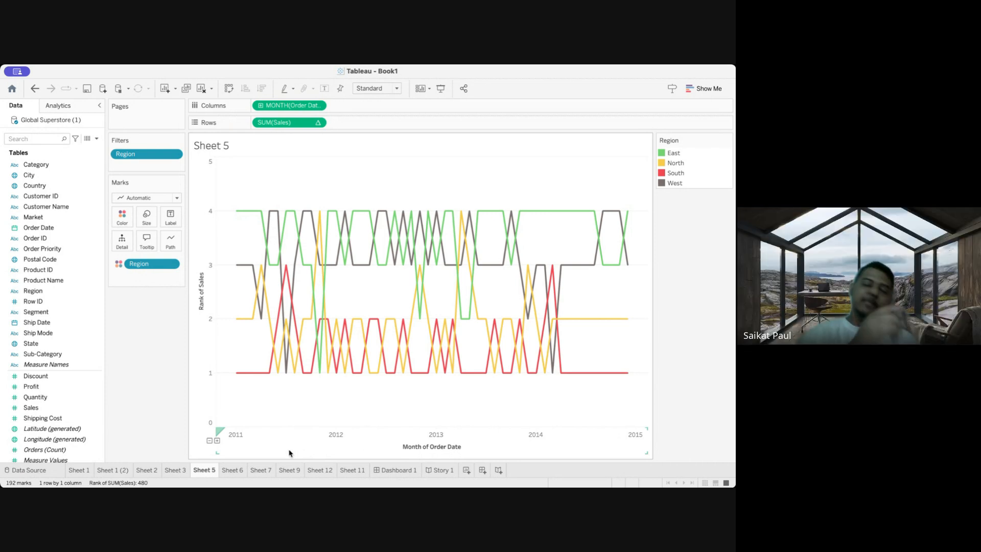
# Step: Try Order Date as discrete months on Sheet 5 and return it to continuous months
pyautogui.click(318, 107)
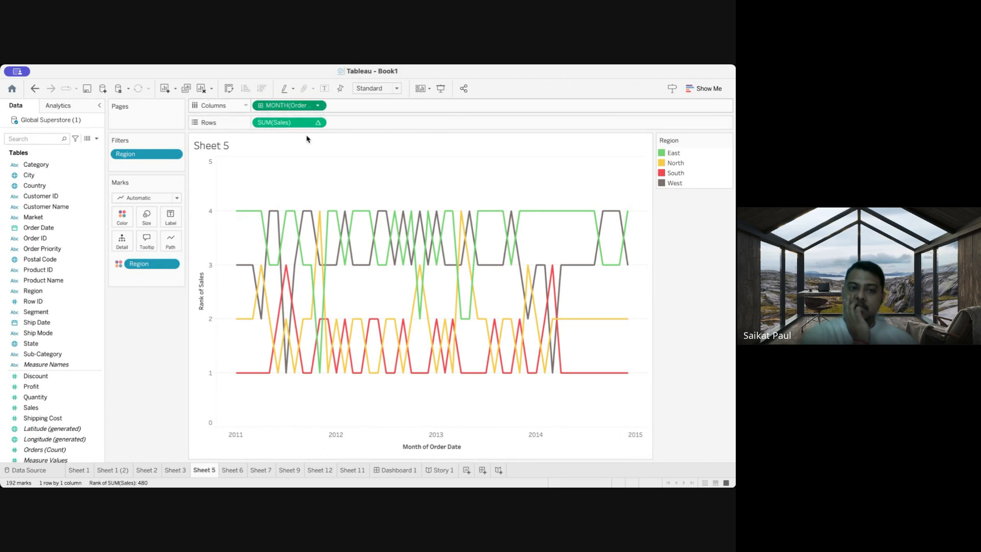
pyautogui.click(287, 259)
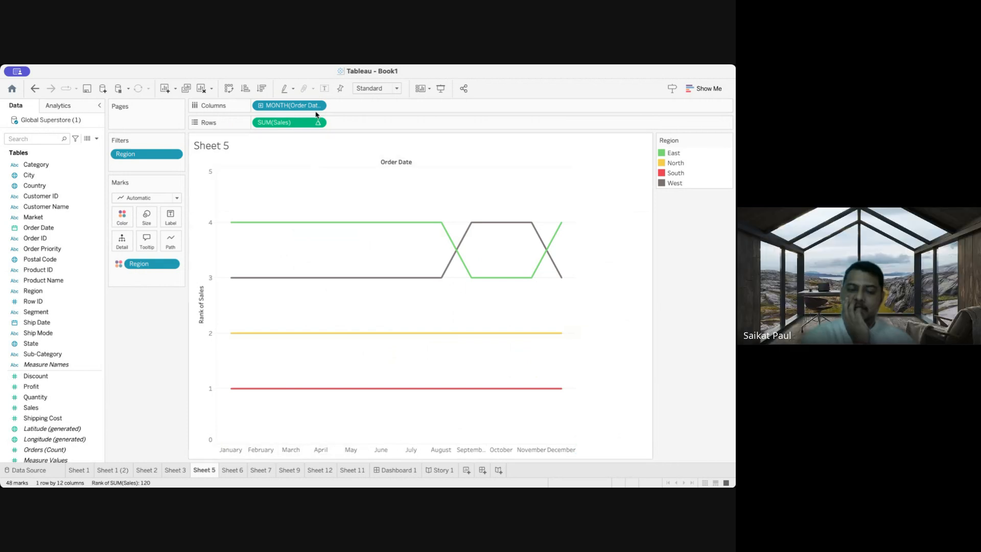
pyautogui.click(291, 317)
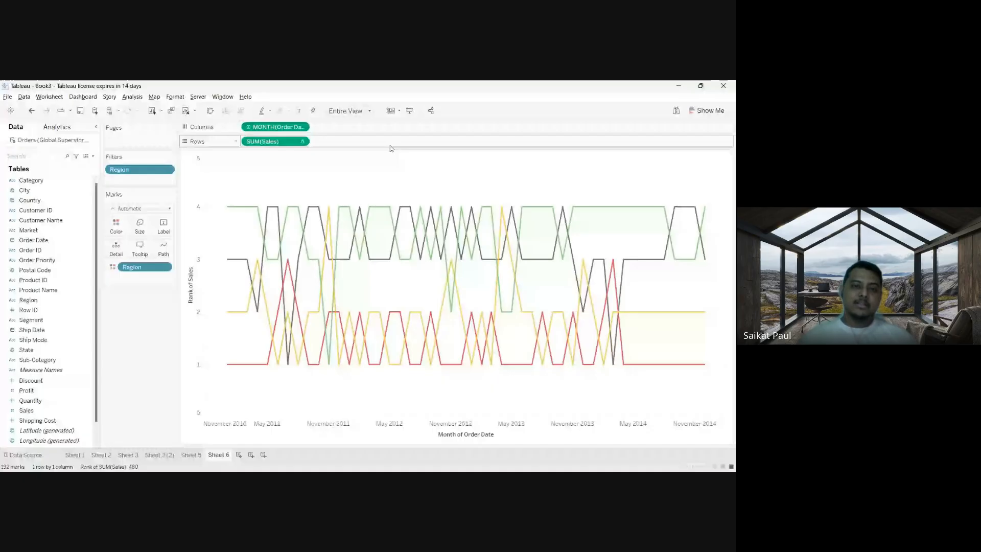
# Step: In the Book3 workbook, change Order Date on Sheet 6's Columns to discrete months
pyautogui.click(301, 128)
pyautogui.click(292, 266)
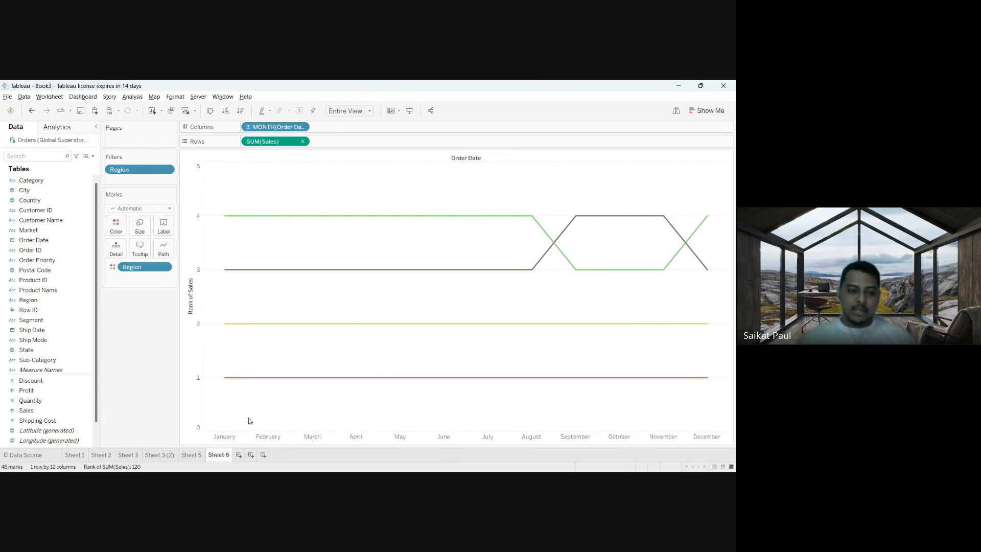
# Step: Duplicate Sheet 6 and add a second copy of the ranked SUM(Sales) to Rows on the new sheet
pyautogui.click(258, 372)
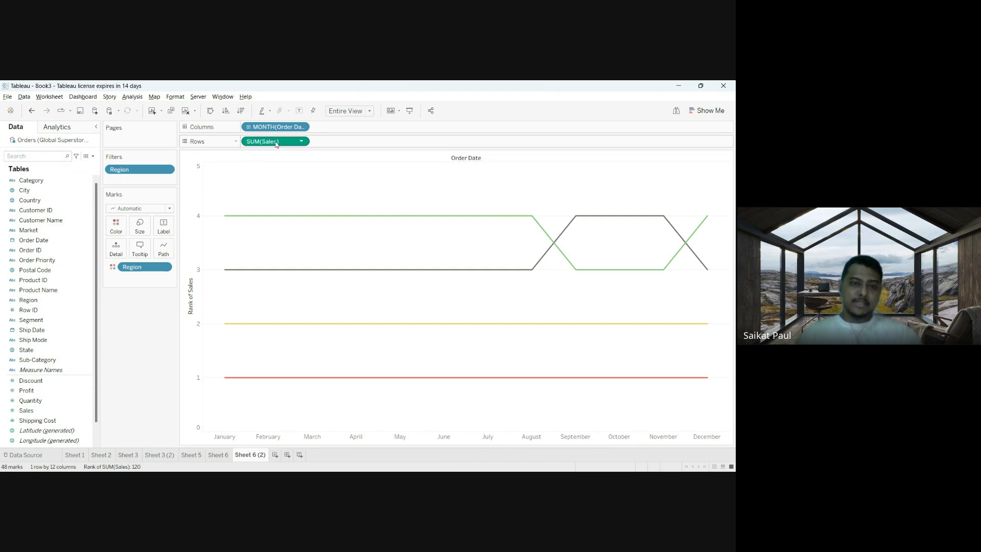
pyautogui.moveTo(275, 143); pyautogui.dragTo(355, 141)
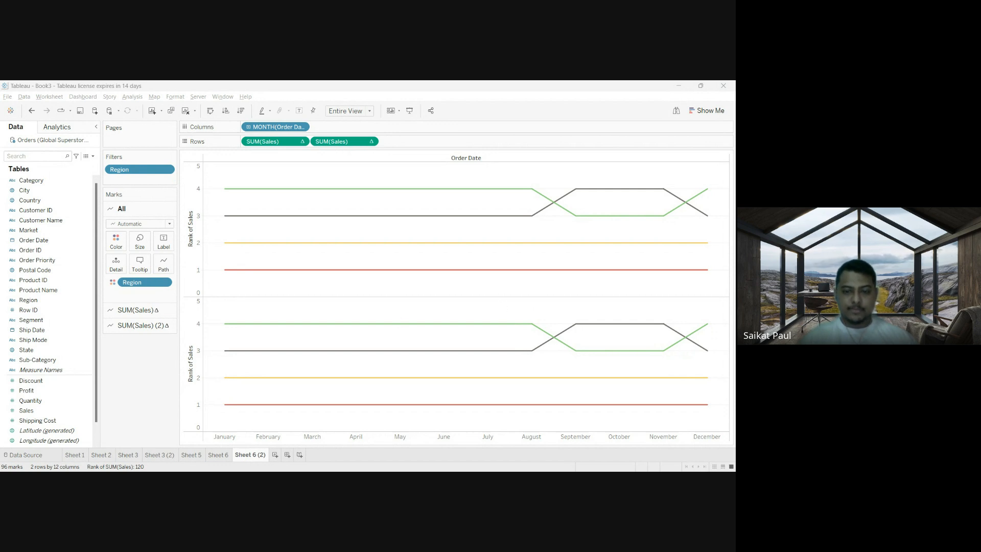
pyautogui.click(578, 426)
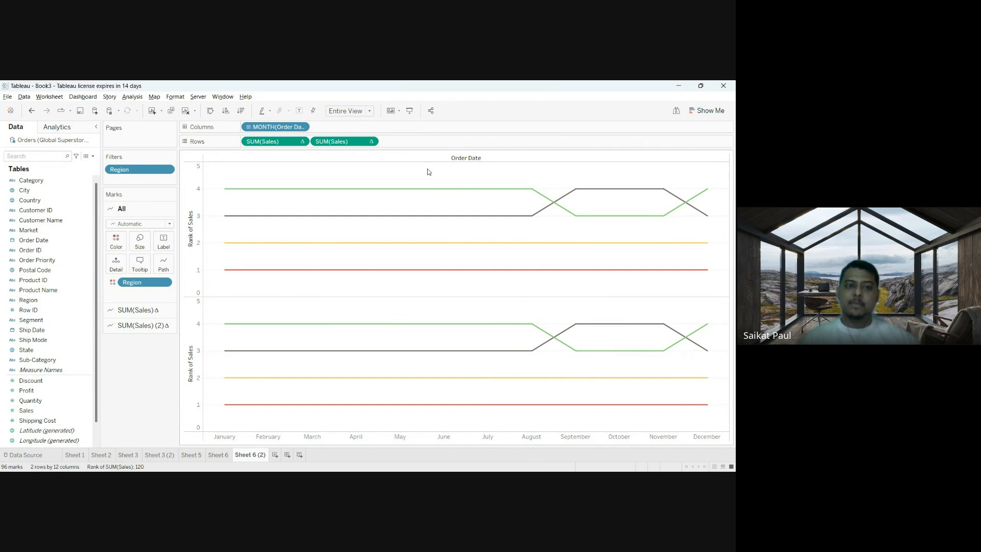
# Step: Try combining the two ranked SUM(Sales) measures on a dual axis and undo it
pyautogui.click(340, 142)
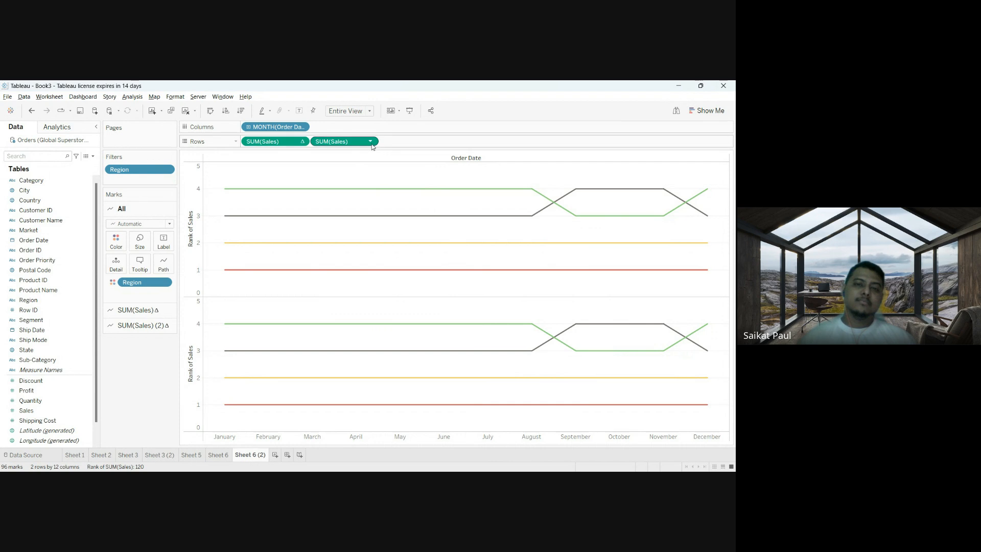
pyautogui.click(355, 313)
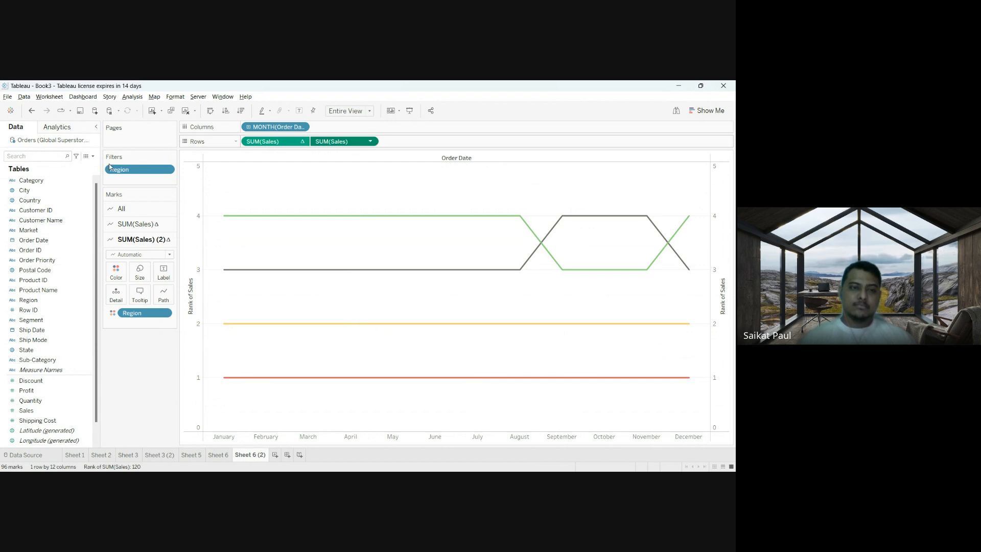
pyautogui.click(32, 109)
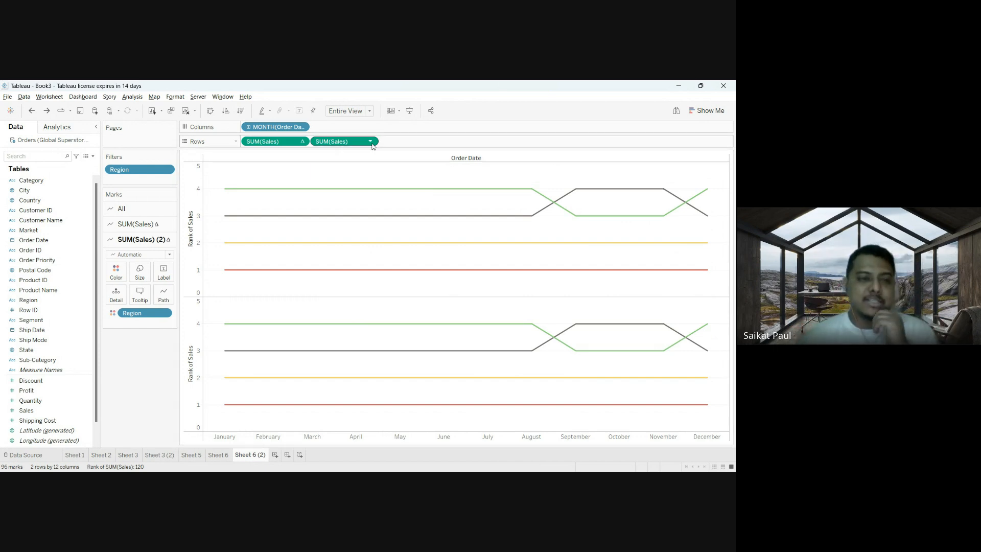
# Step: Set the first SUM(Sales) mark type to Circle and combine both measures on a dual axis
pyautogui.click(148, 224)
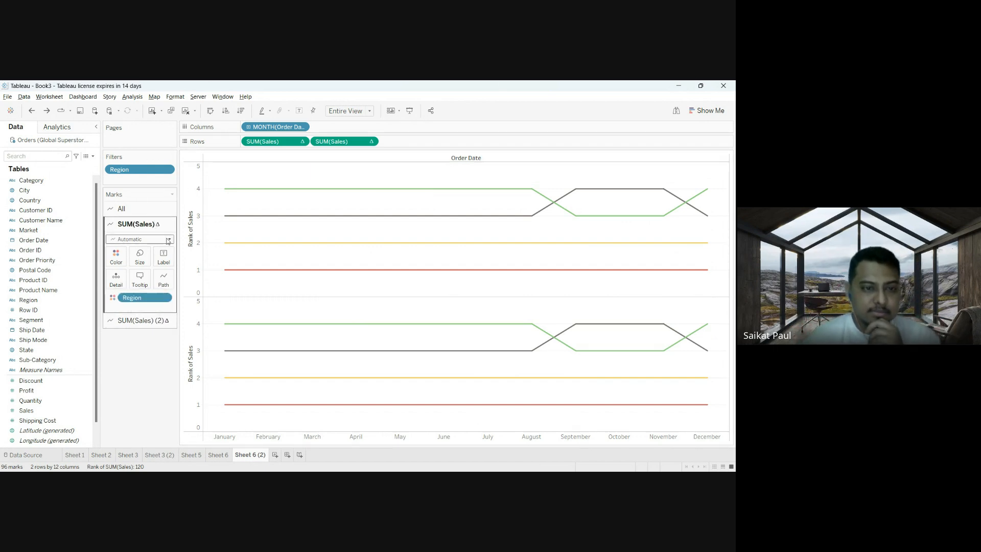
pyautogui.click(127, 304)
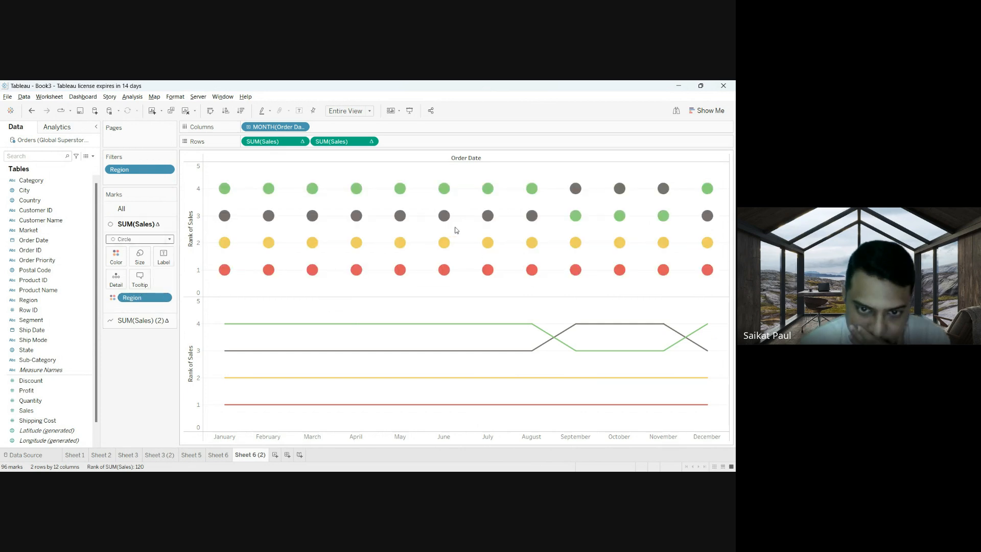
pyautogui.moveTo(452, 222)
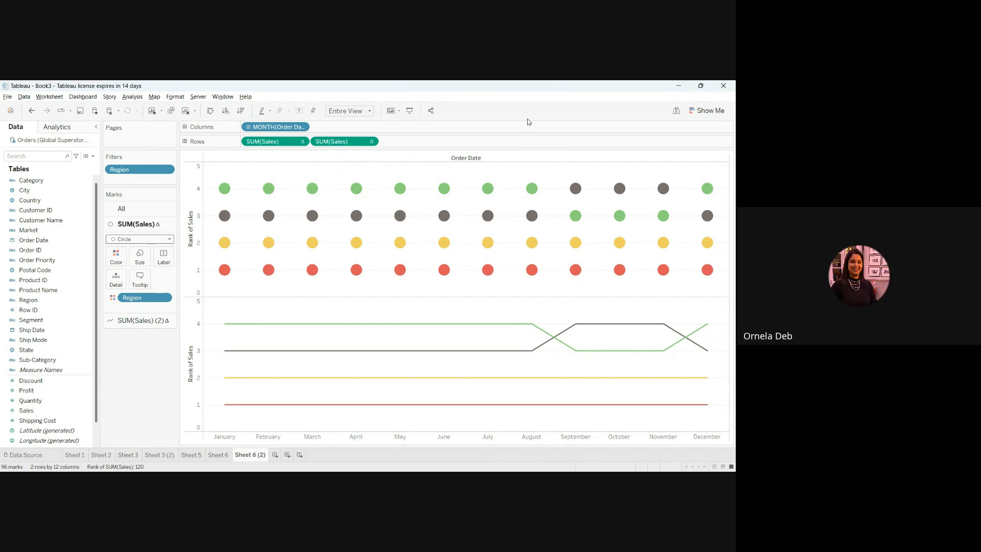
pyautogui.click(370, 144)
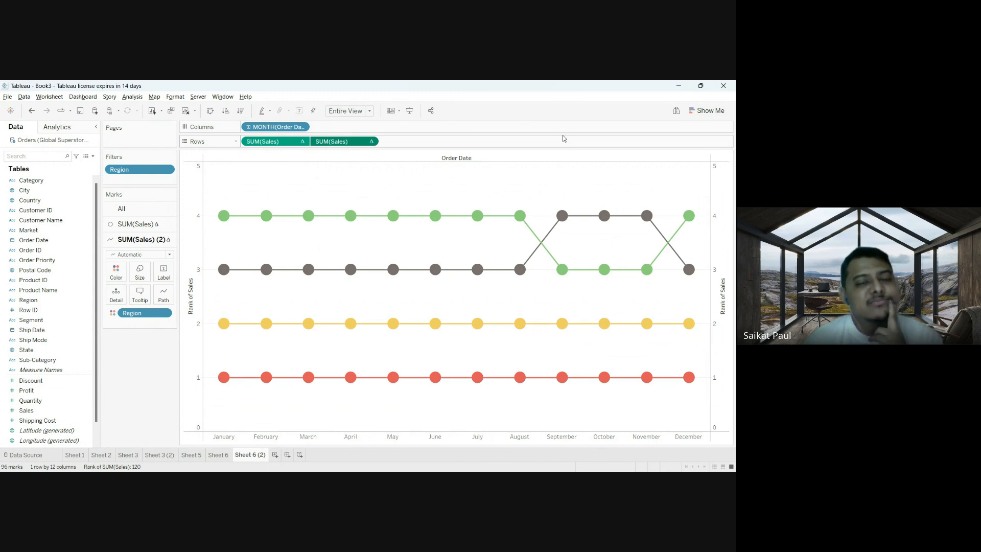
# Step: Hide the header of the secondary Rank of Sales axis
pyautogui.click(716, 233)
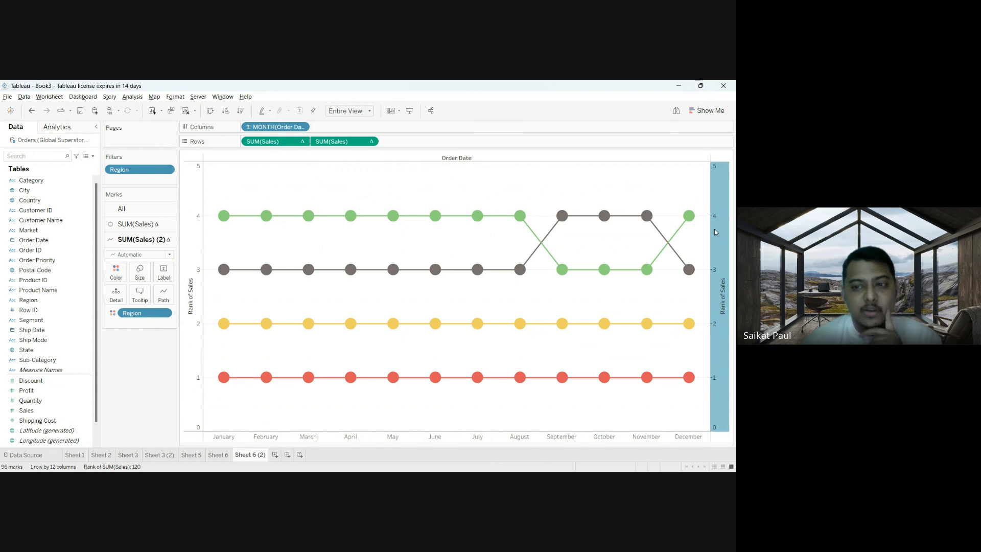
pyautogui.click(697, 281)
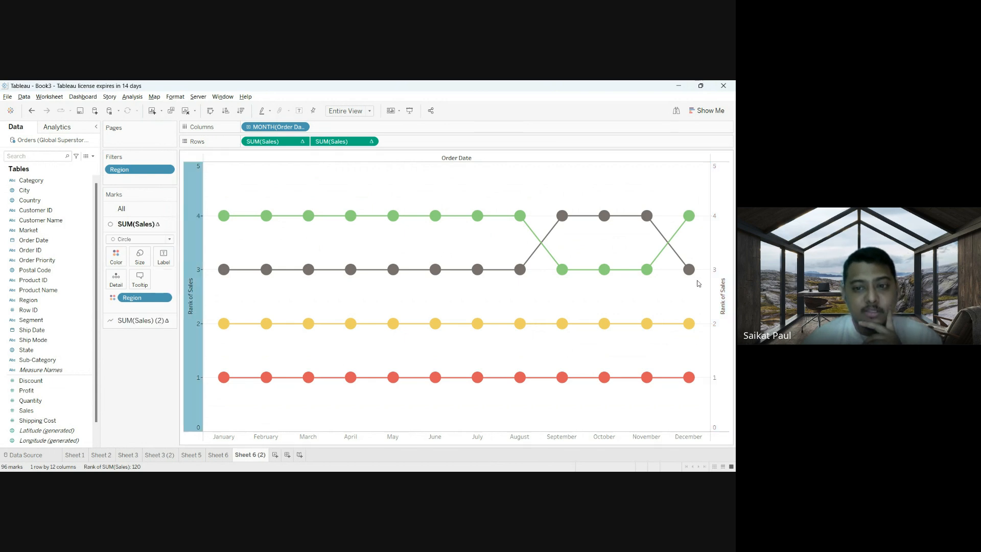
pyautogui.click(718, 215)
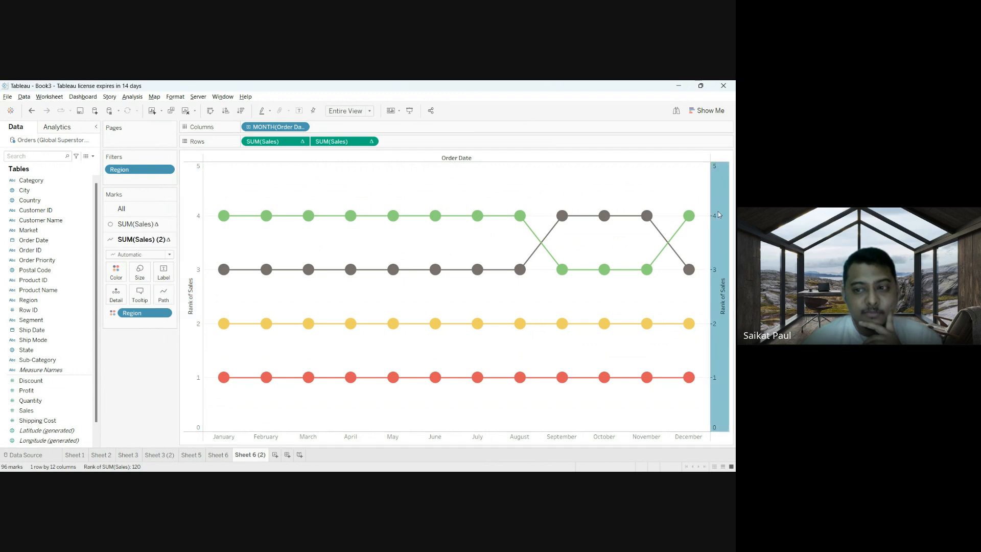
pyautogui.click(698, 300)
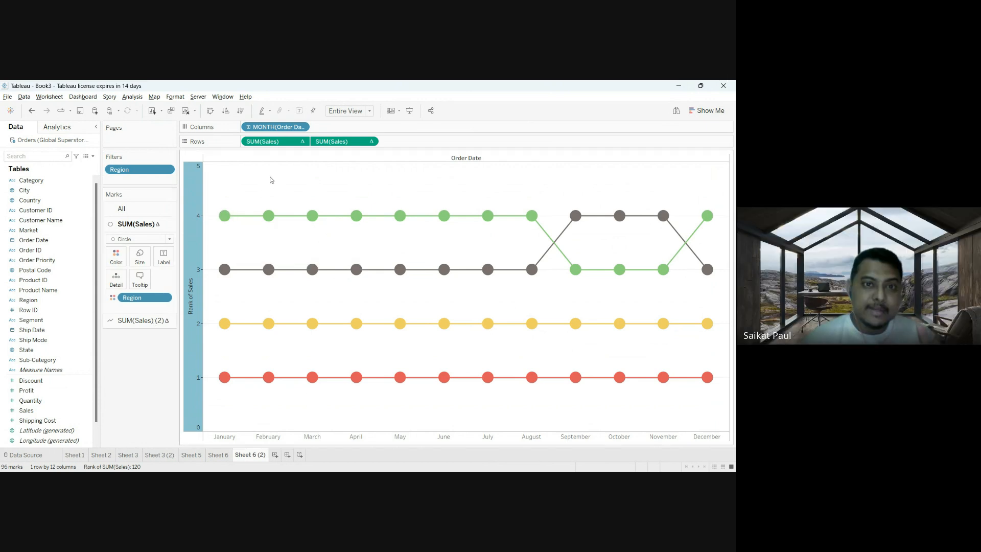
# Step: Clear the duplicated sheet Sheet 6 (2) and delete it from the workbook
pyautogui.click(187, 112)
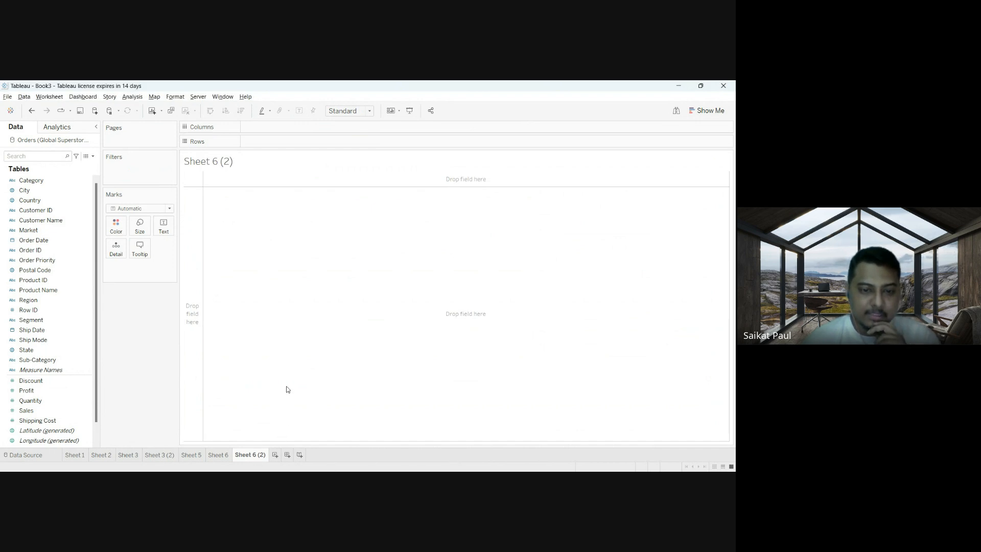
pyautogui.click(285, 363)
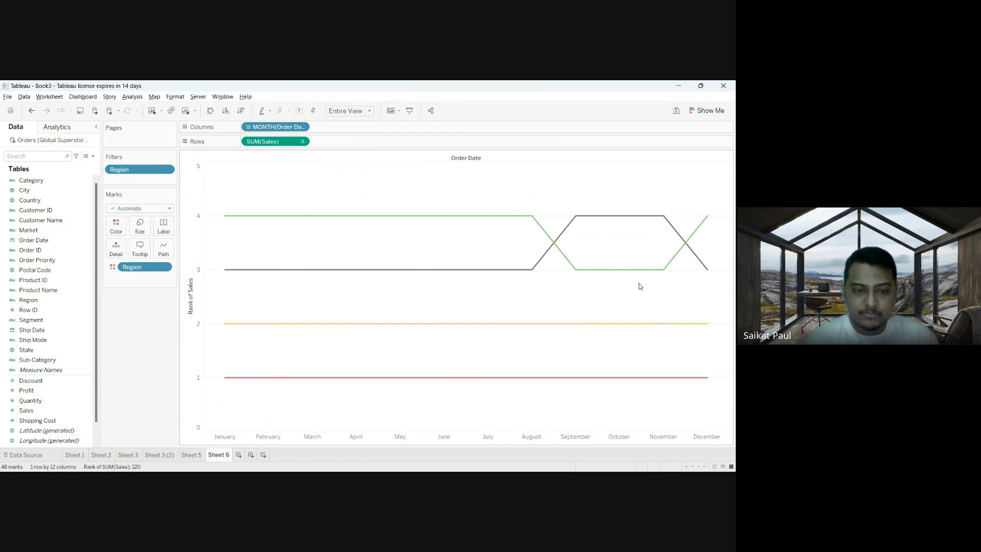
# Step: Duplicate Sheet 6 again and place a second copy of the ranked SUM(Sales) on the copy's Rows
pyautogui.rightClick(225, 456)
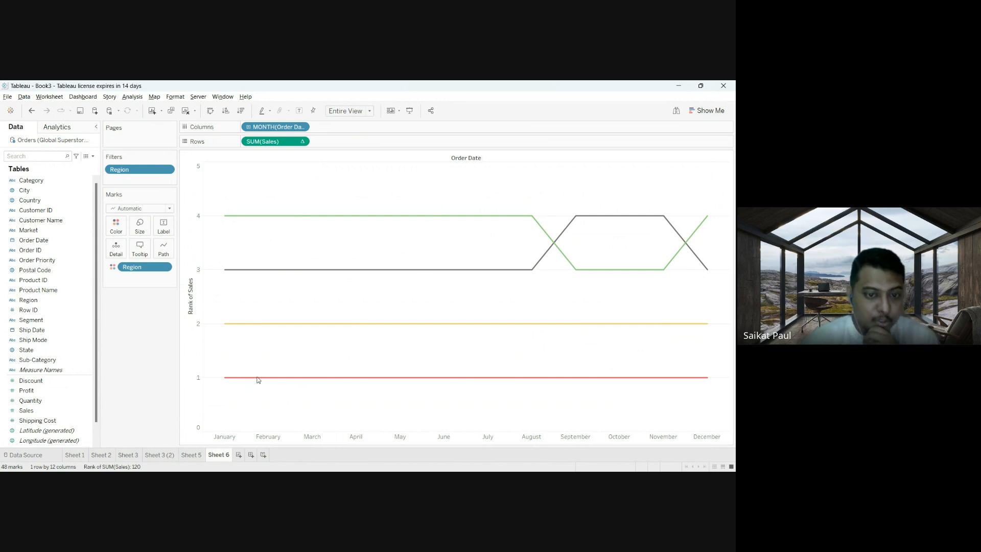
pyautogui.click(257, 378)
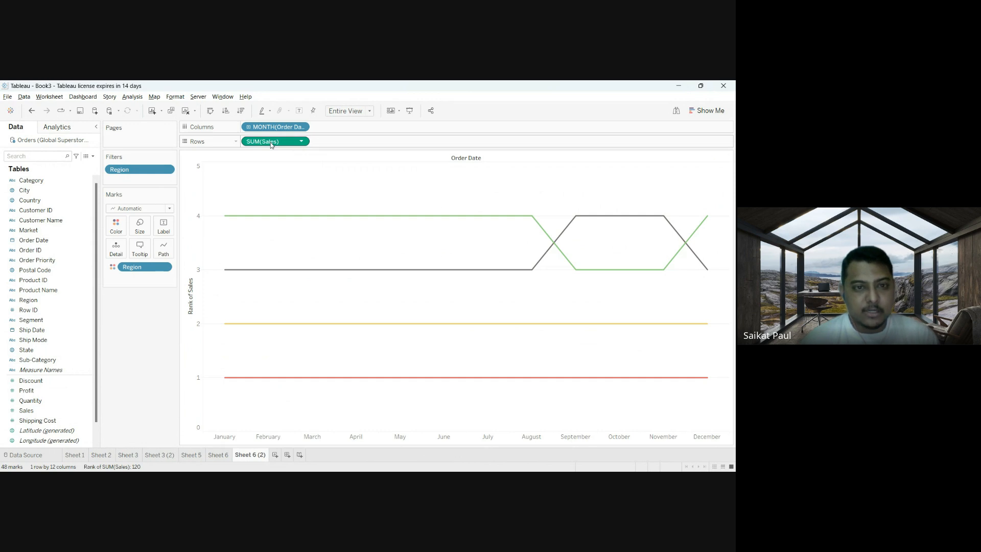
pyautogui.moveTo(271, 144); pyautogui.dragTo(360, 143)
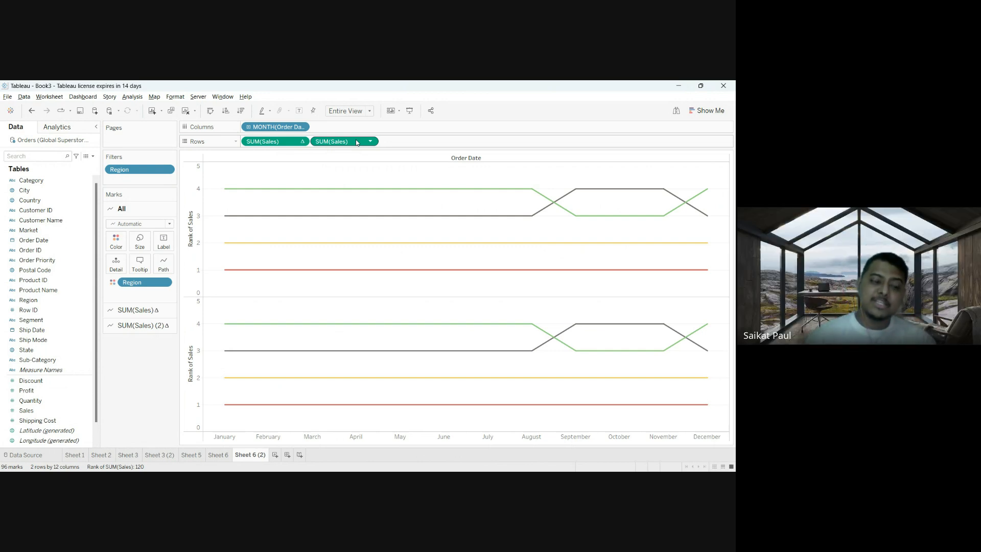
# Step: Remove the second SUM(Sales) from Rows and place a copy of the ranked SUM(Sales) there again
pyautogui.moveTo(338, 141); pyautogui.dragTo(153, 372)
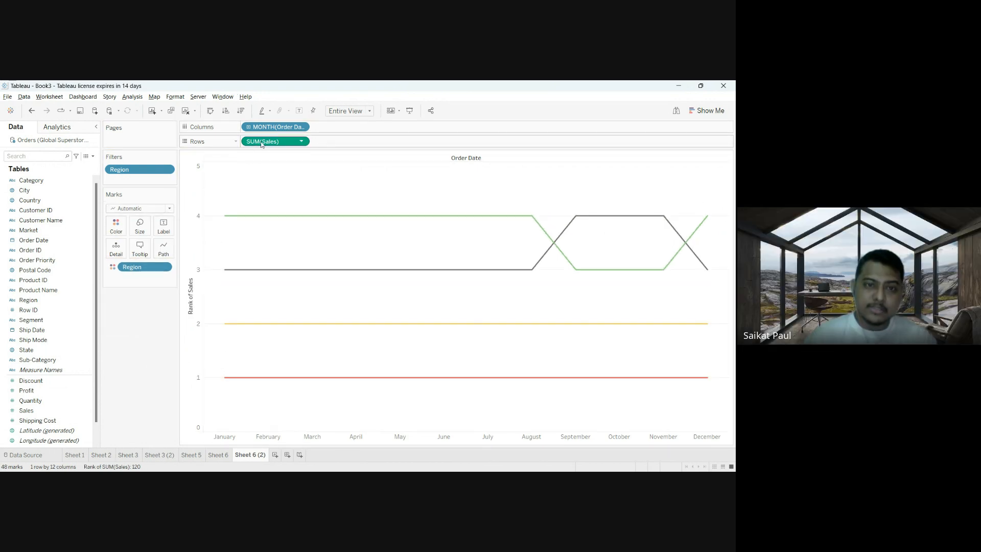
pyautogui.moveTo(263, 141); pyautogui.dragTo(343, 142)
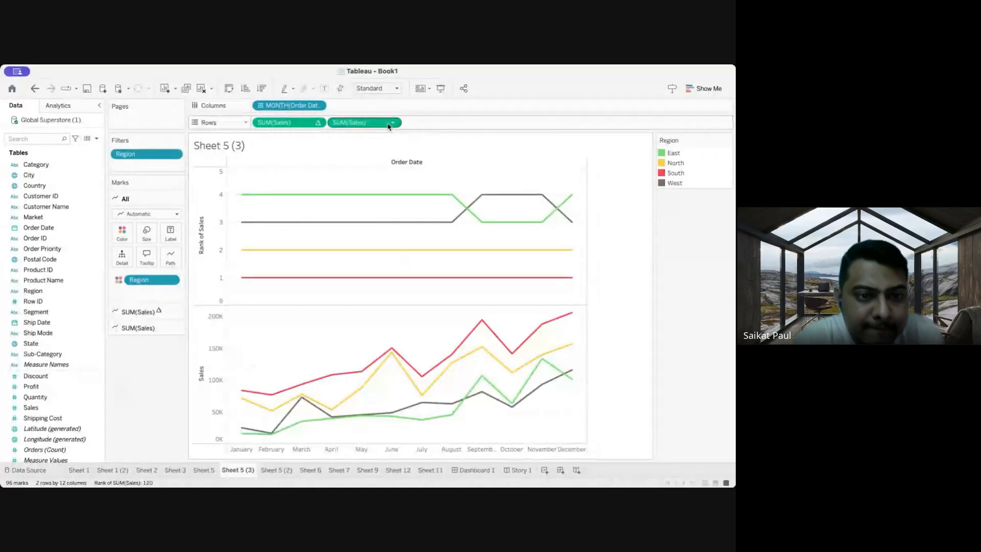
# Step: In Book1, remove the unranked SUM(Sales) from Rows on Sheet 5 (3) and try to duplicate the ranked SUM(Sales) beside it
pyautogui.moveTo(394, 122); pyautogui.dragTo(164, 379)
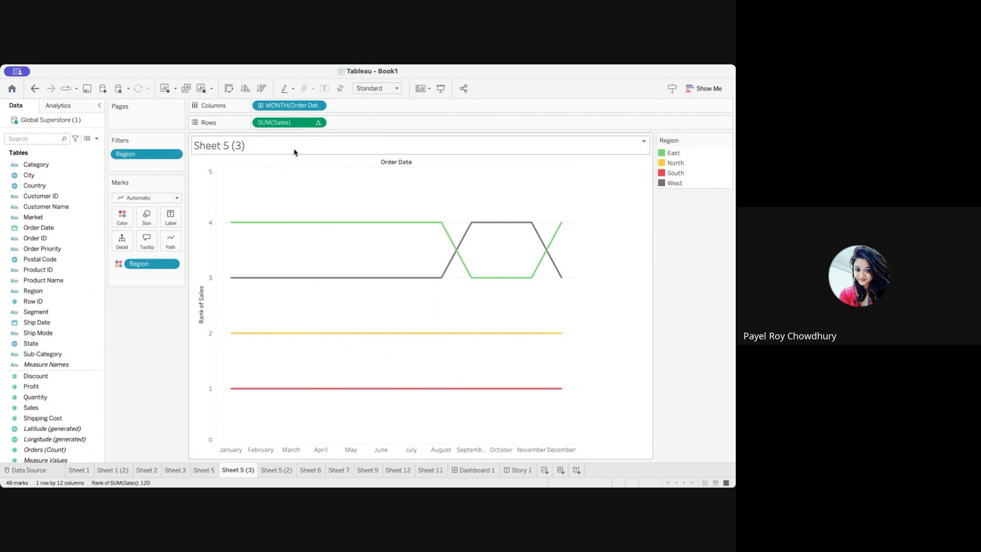
pyautogui.click(51, 408)
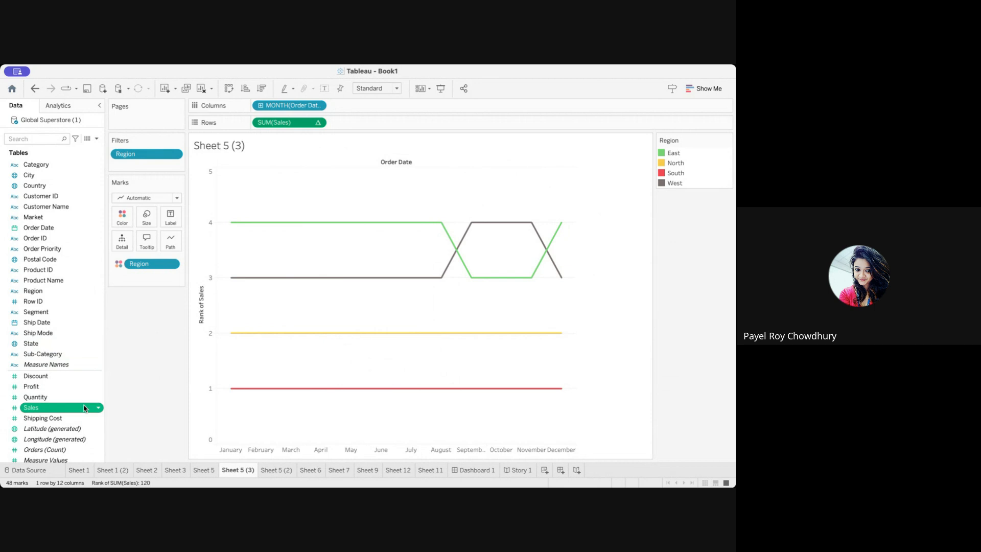
pyautogui.moveTo(85, 408); pyautogui.dragTo(142, 375)
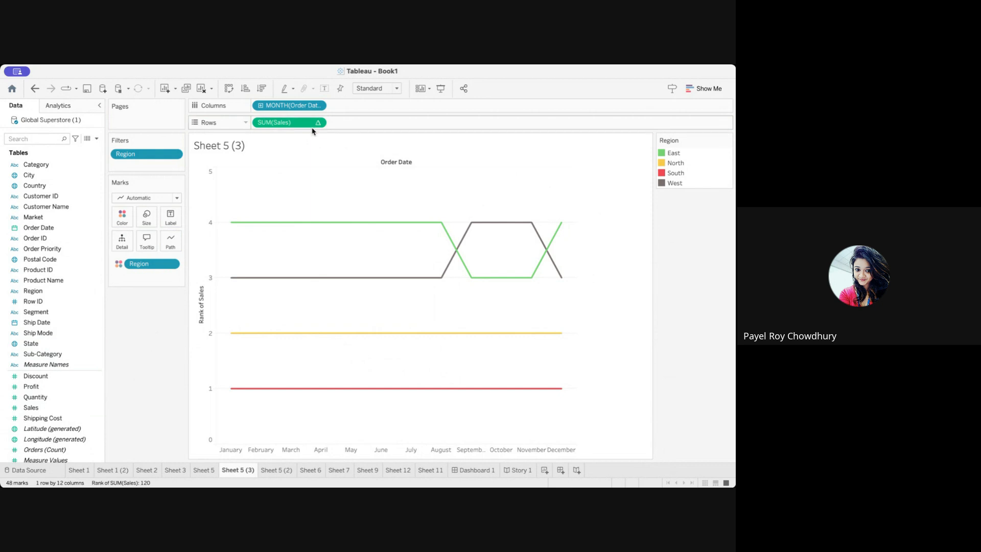
pyautogui.moveTo(312, 124); pyautogui.dragTo(402, 133)
pyautogui.moveTo(279, 125); pyautogui.dragTo(372, 126)
pyautogui.moveTo(310, 123); pyautogui.dragTo(396, 128)
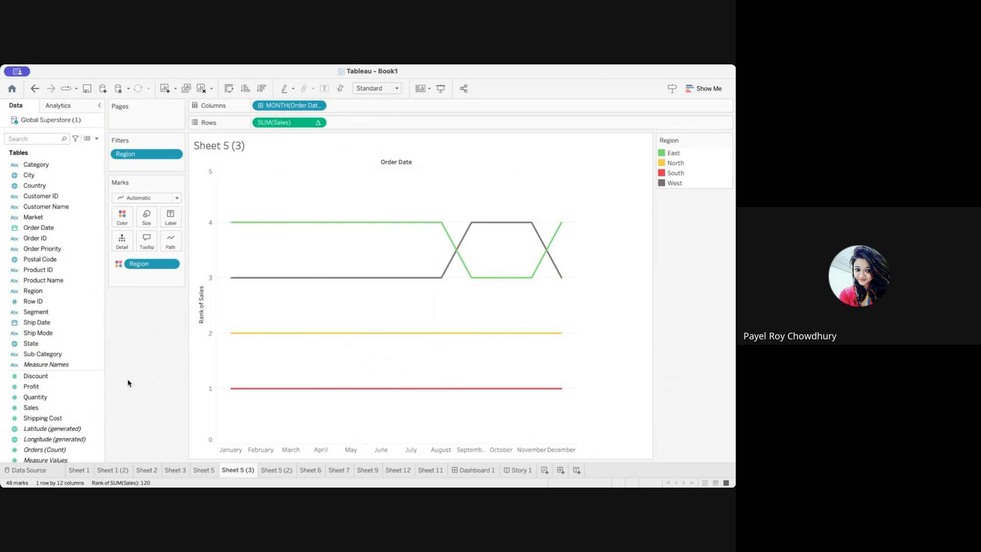
# Step: View Sheet 5, return to Sheet 5 (3) and try again to copy the ranked SUM(Sales) on Rows
pyautogui.click(199, 470)
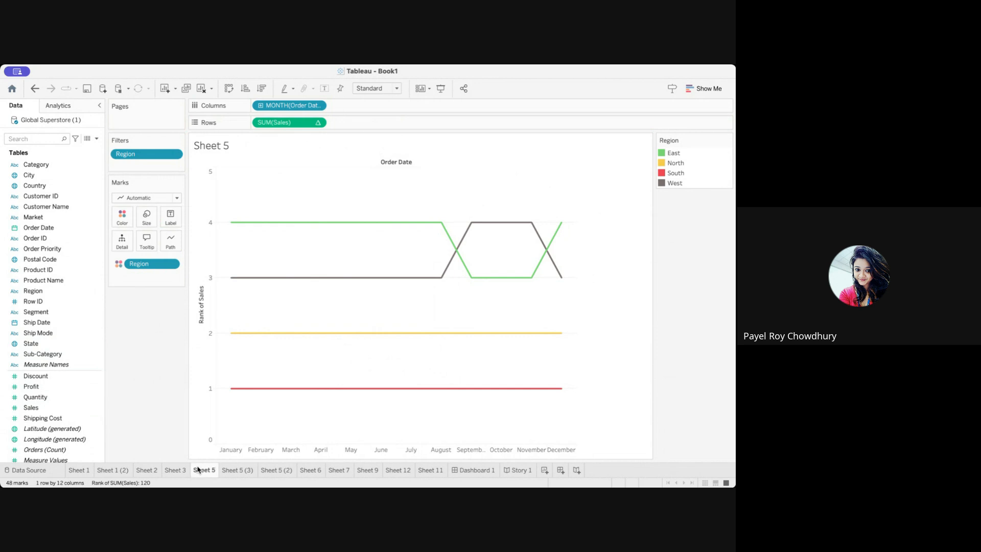
pyautogui.click(230, 470)
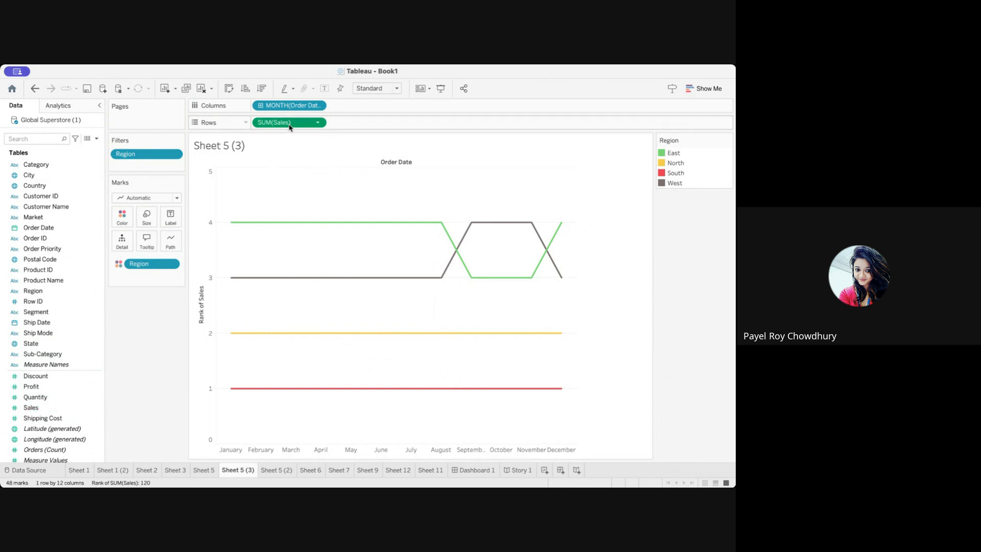
pyautogui.moveTo(289, 127); pyautogui.dragTo(368, 125)
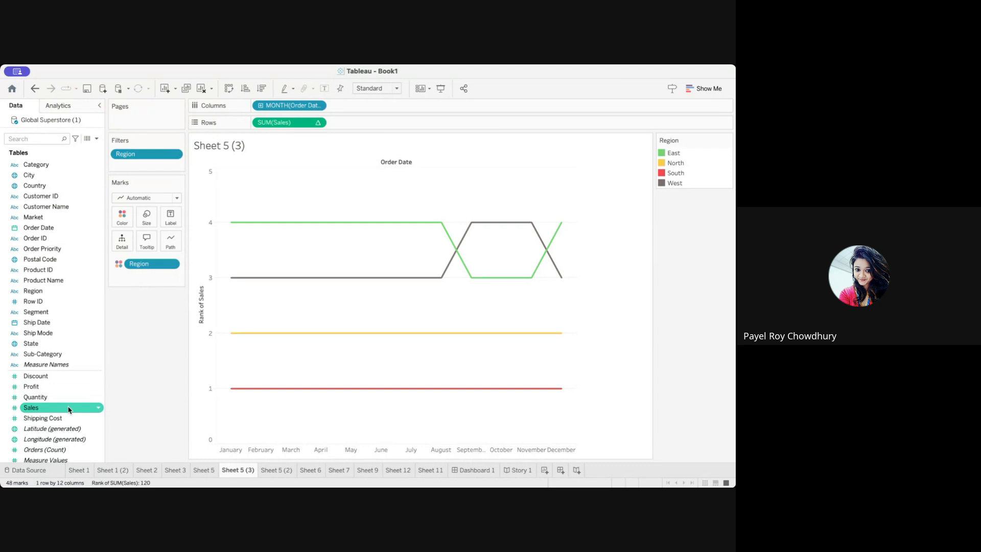
# Step: Add Sales to Rows as a second measure and apply a Rank table calculation that ranks the Regions within each month
pyautogui.moveTo(69, 408); pyautogui.dragTo(392, 124)
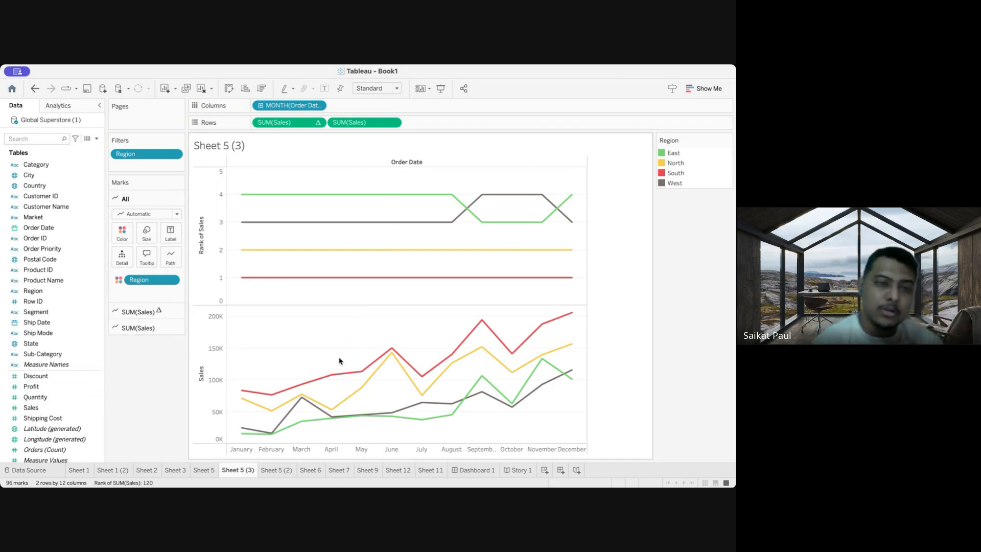
pyautogui.click(368, 125)
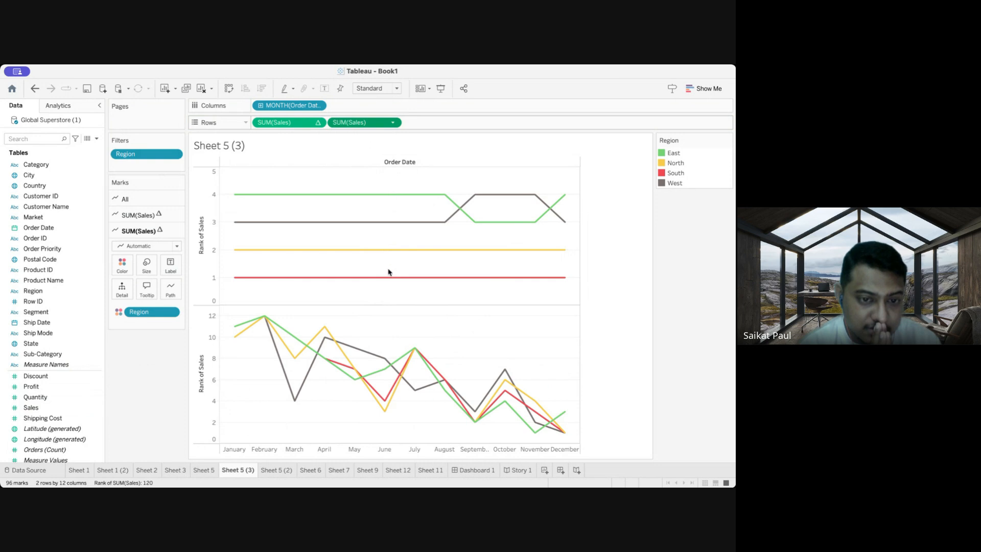
pyautogui.click(462, 294)
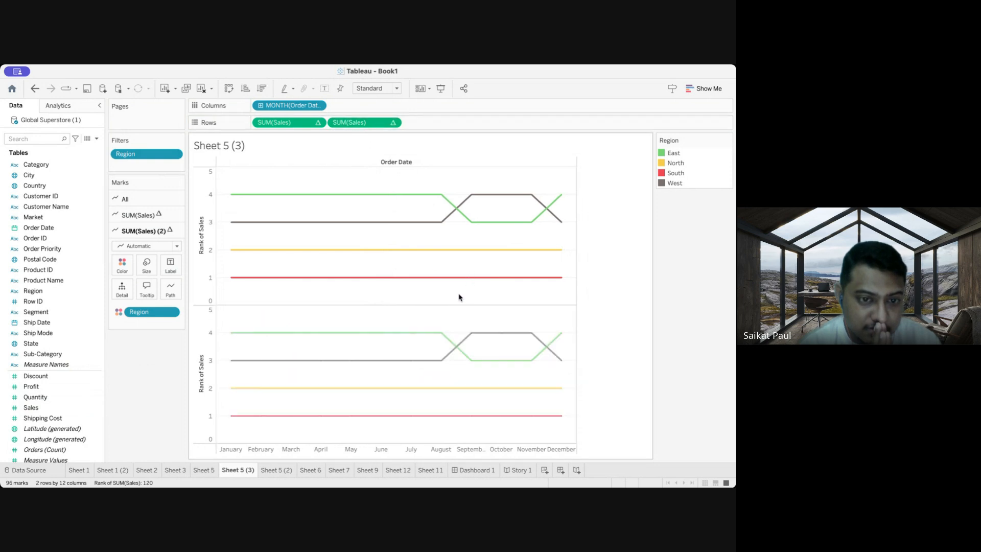
pyautogui.moveTo(482, 286)
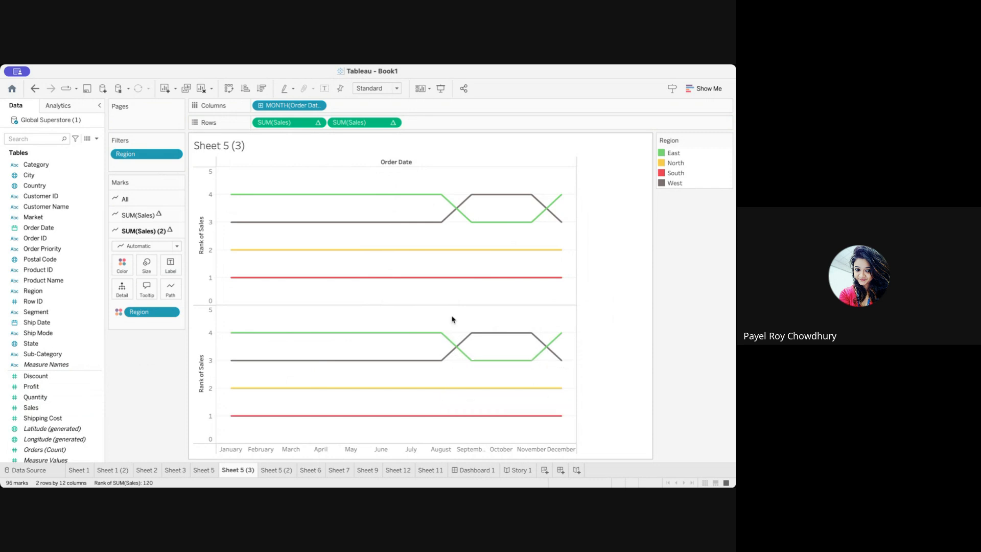
pyautogui.moveTo(434, 391)
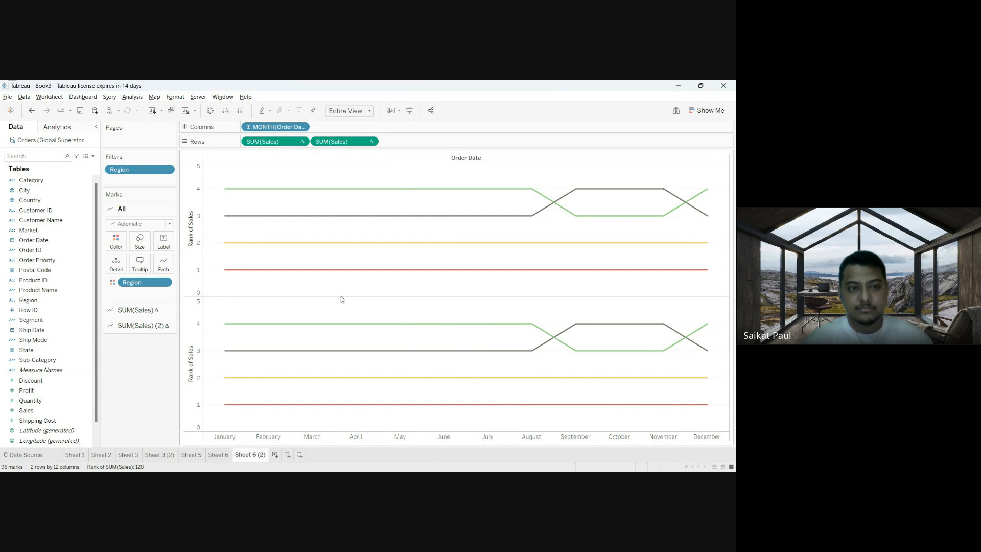
# Step: On Sheet 6 (2) of Book3, set the first SUM(Sales) mark type to Circle and combine both measures on a dual axis
pyautogui.click(135, 310)
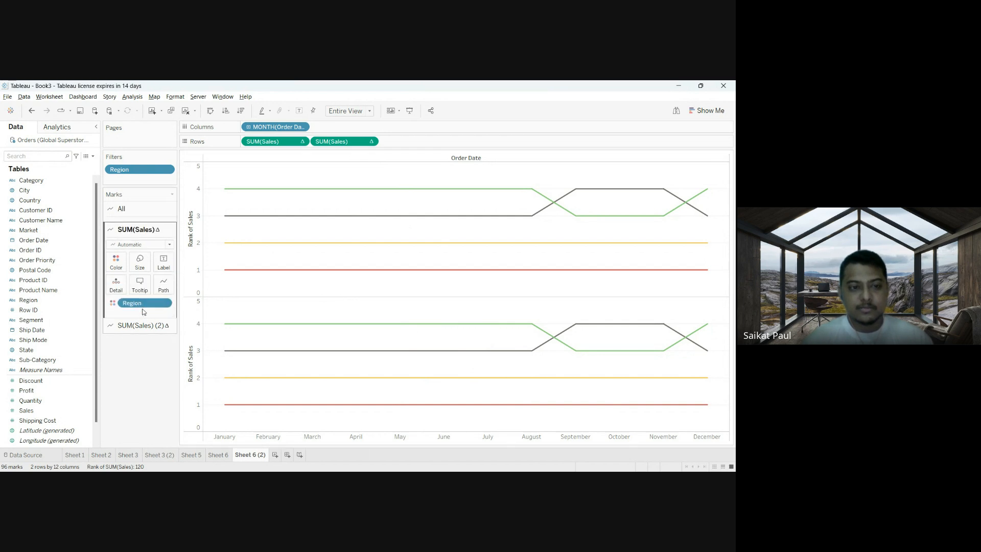
pyautogui.click(171, 240)
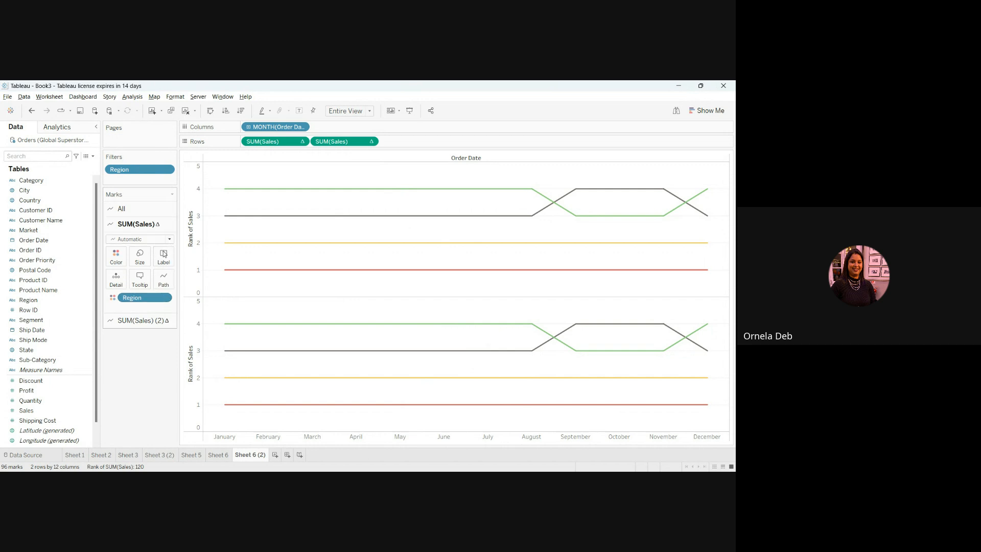
pyautogui.click(134, 300)
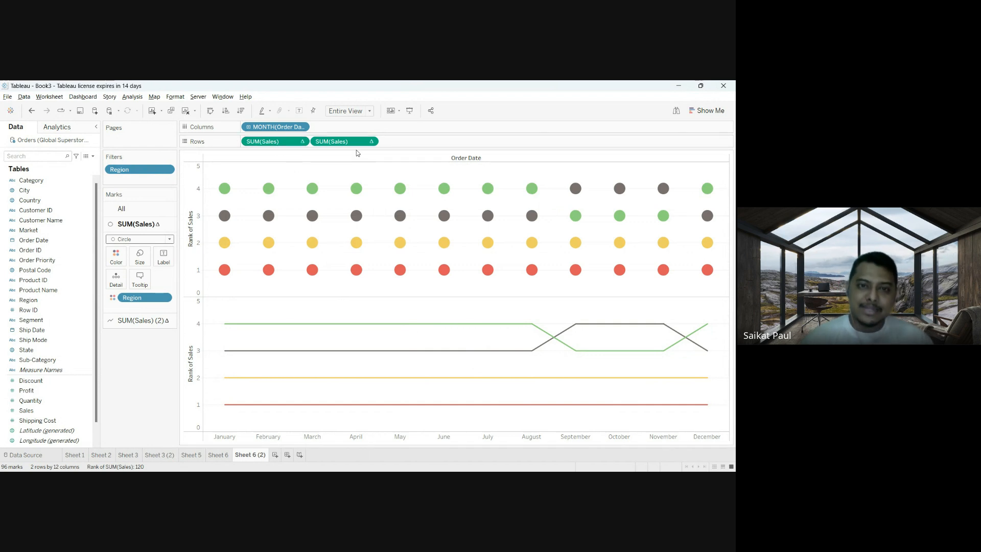
pyautogui.click(371, 145)
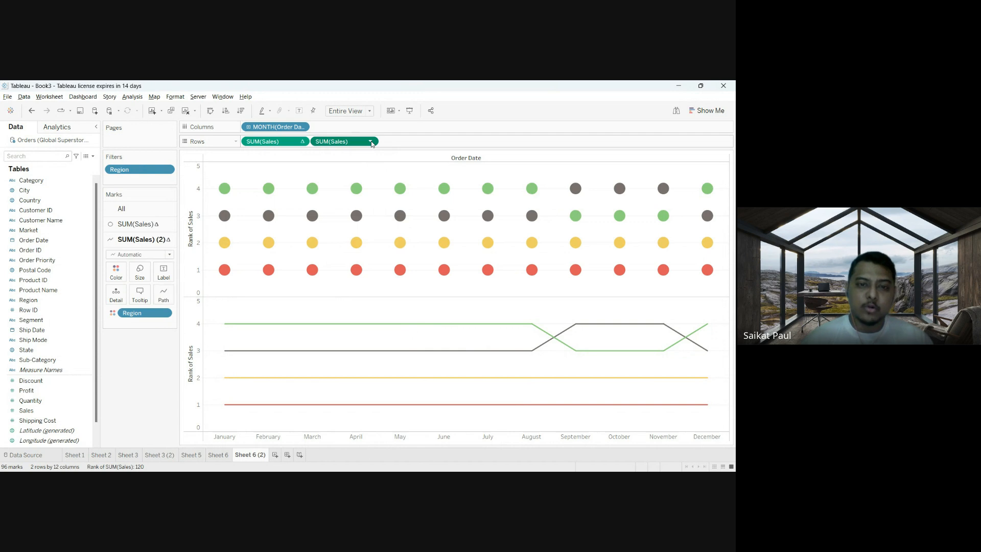
pyautogui.click(351, 314)
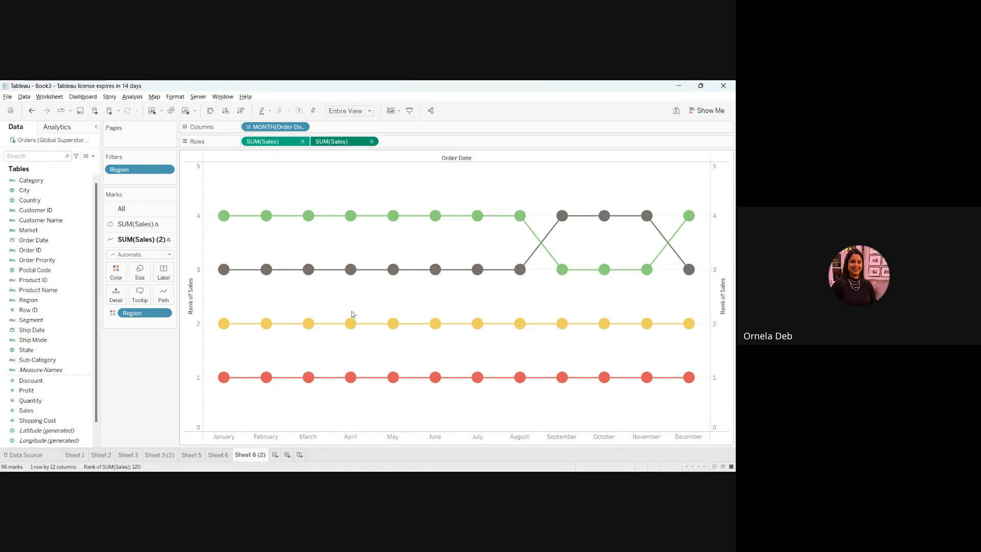
# Step: Select the secondary Rank of Sales axis and open its options
pyautogui.click(726, 262)
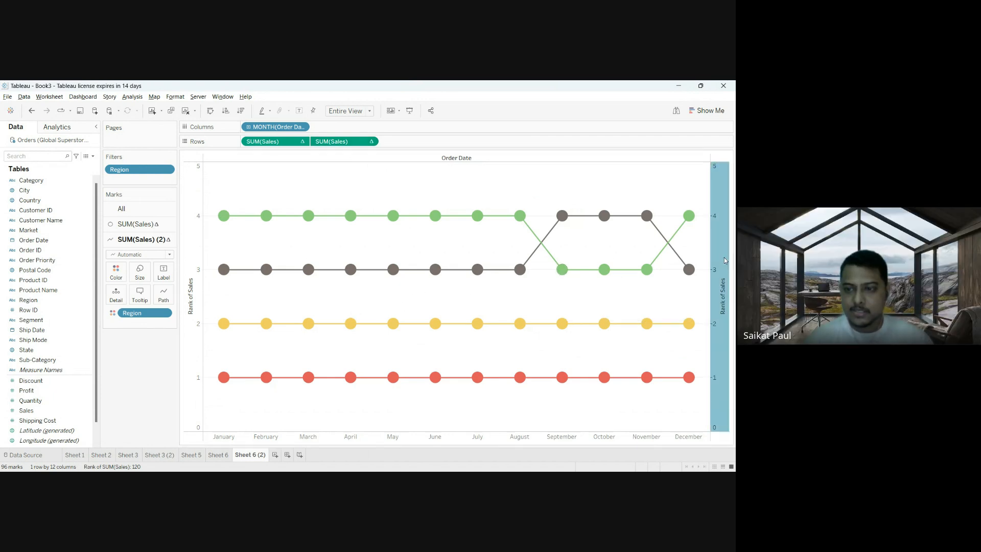
pyautogui.click(685, 308)
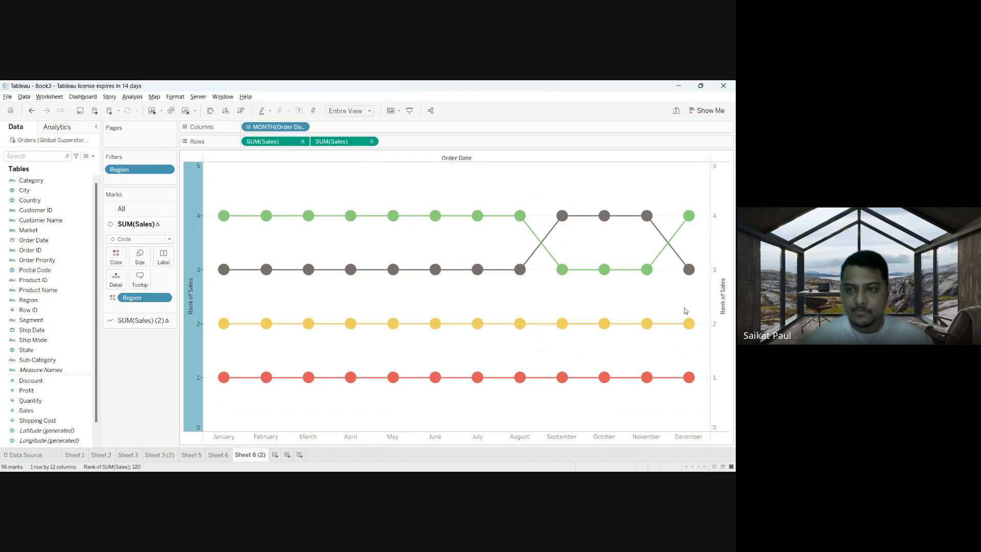
pyautogui.rightClick(718, 217)
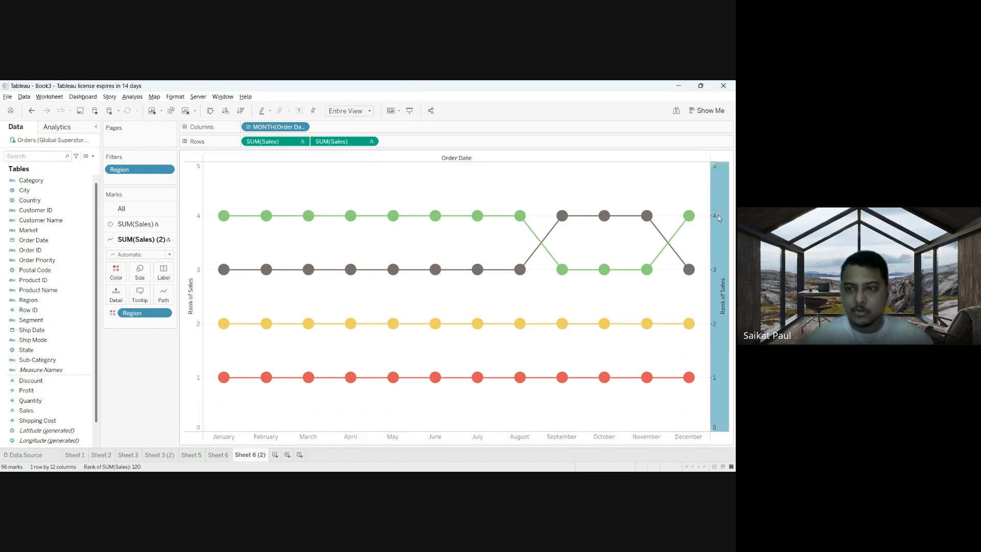
# Step: Hide the secondary Rank of Sales axis header and label the circle marks with the ranked SUM(Sales)
pyautogui.click(685, 307)
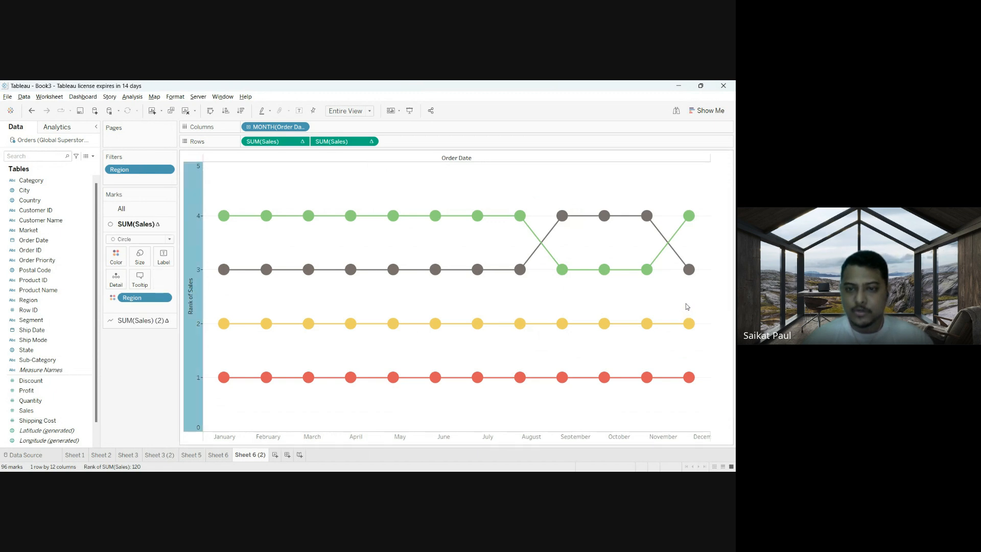
pyautogui.click(538, 171)
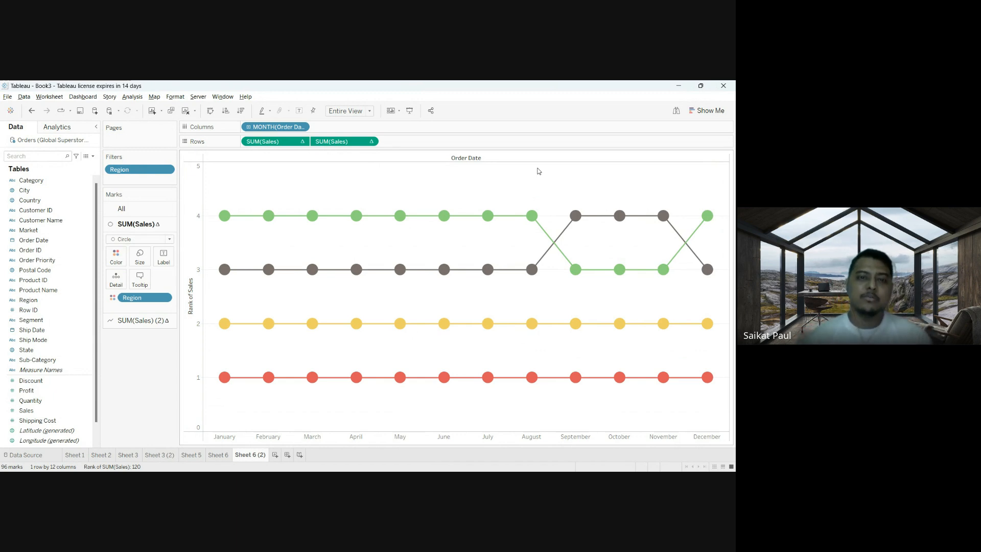
pyautogui.moveTo(224, 218)
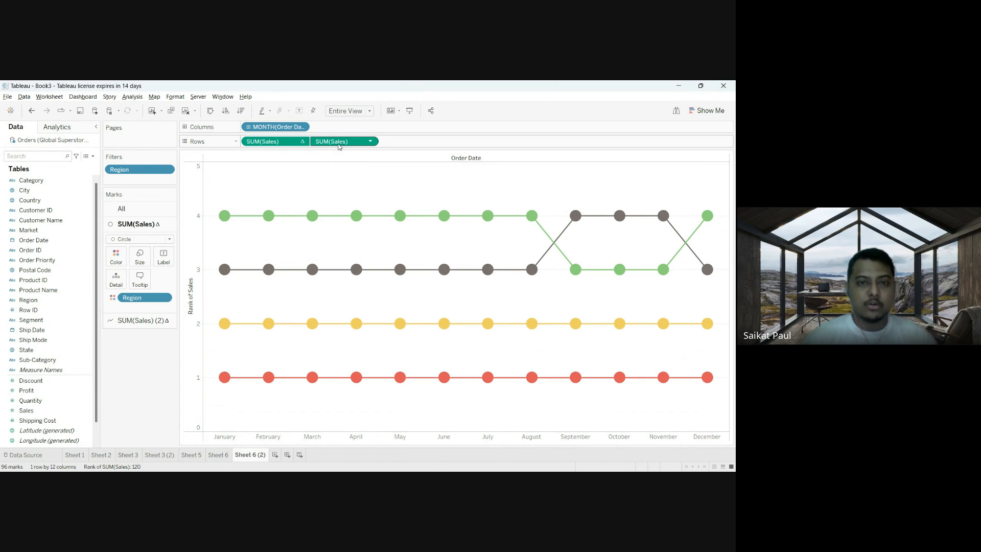
pyautogui.moveTo(341, 143); pyautogui.dragTo(163, 258)
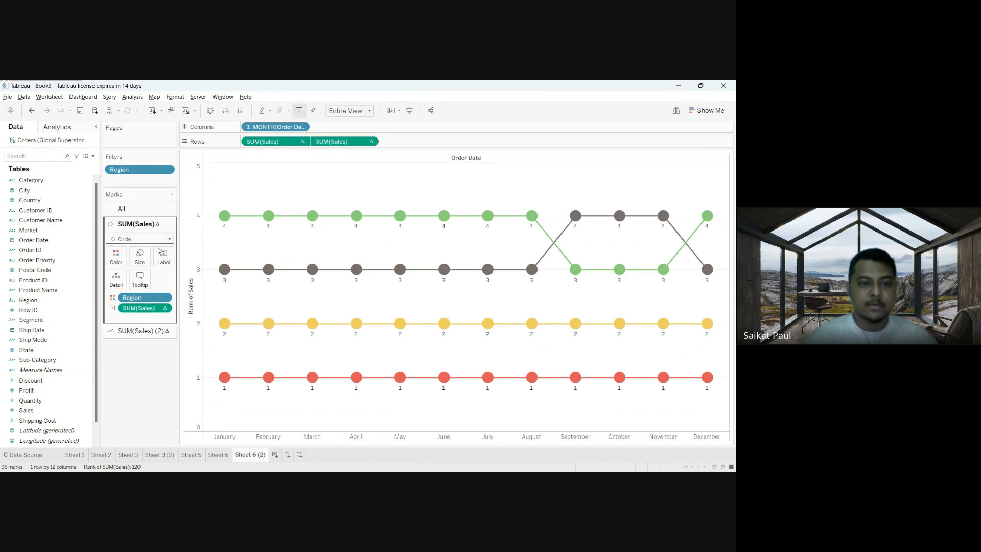
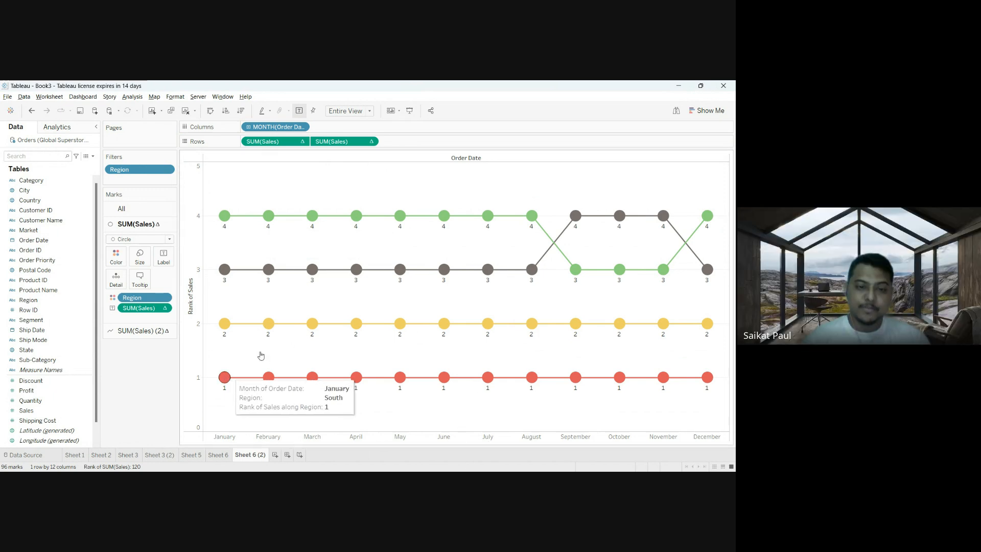
# Step: Create a new worksheet showing SUM(Sales) on rows as a single bar coloured by Segment
pyautogui.click(275, 454)
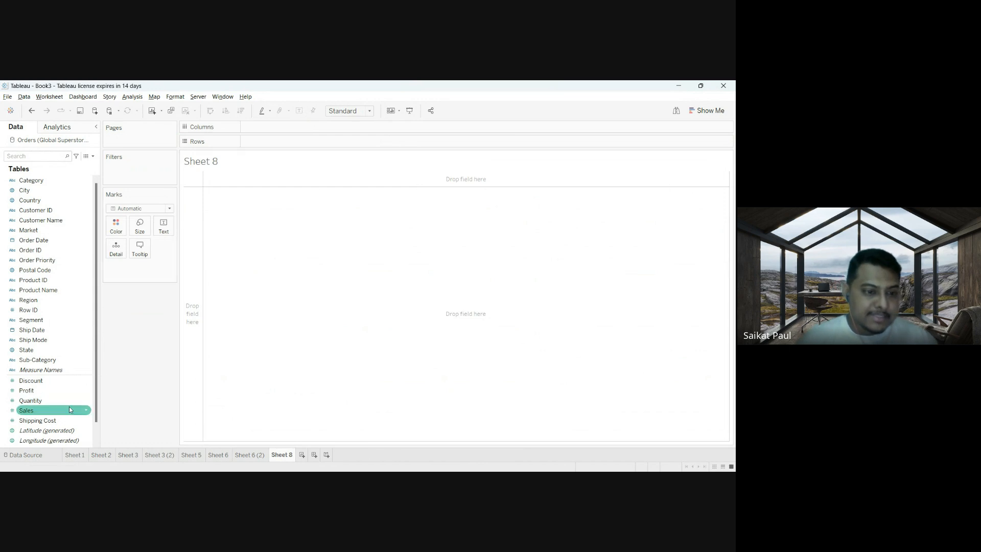
pyautogui.moveTo(69, 409)
pyautogui.mouseDown()
pyautogui.moveTo(123, 380)
pyautogui.moveTo(273, 149)
pyautogui.moveTo(308, 142)
pyautogui.mouseUp()
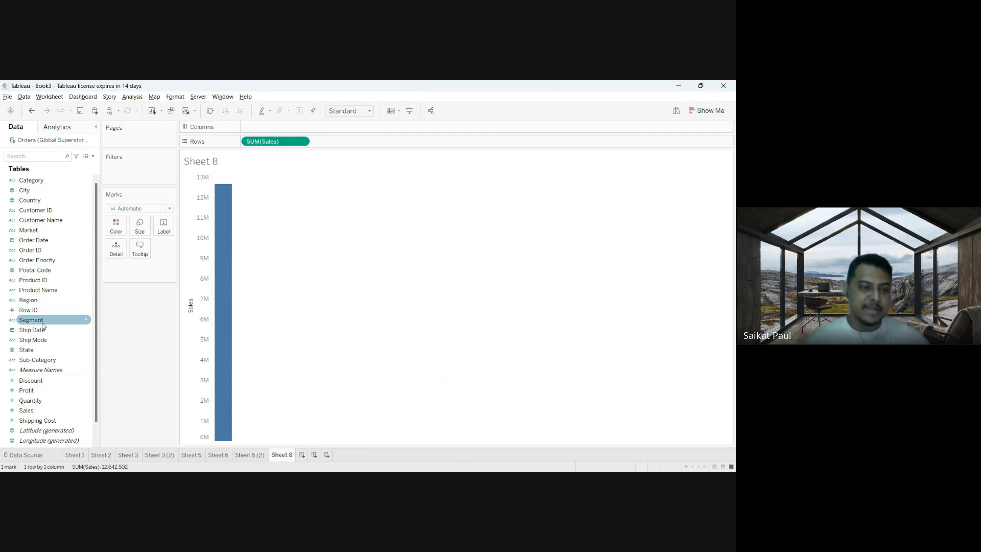
pyautogui.moveTo(38, 322); pyautogui.dragTo(114, 226)
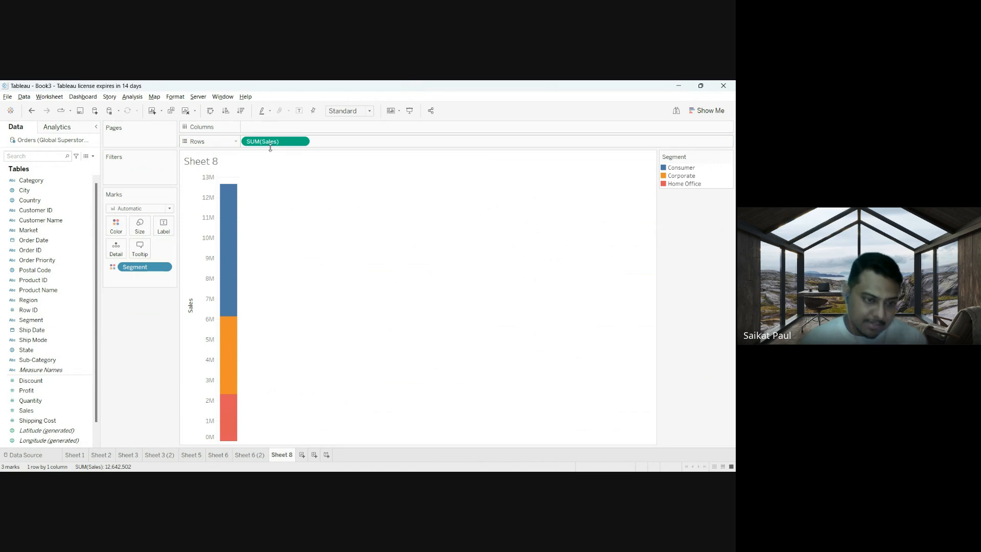
# Step: Size the segment marks by SUM(Sales) and fit the chart to the entire view
pyautogui.click(27, 412)
pyautogui.moveTo(27, 416); pyautogui.dragTo(138, 225)
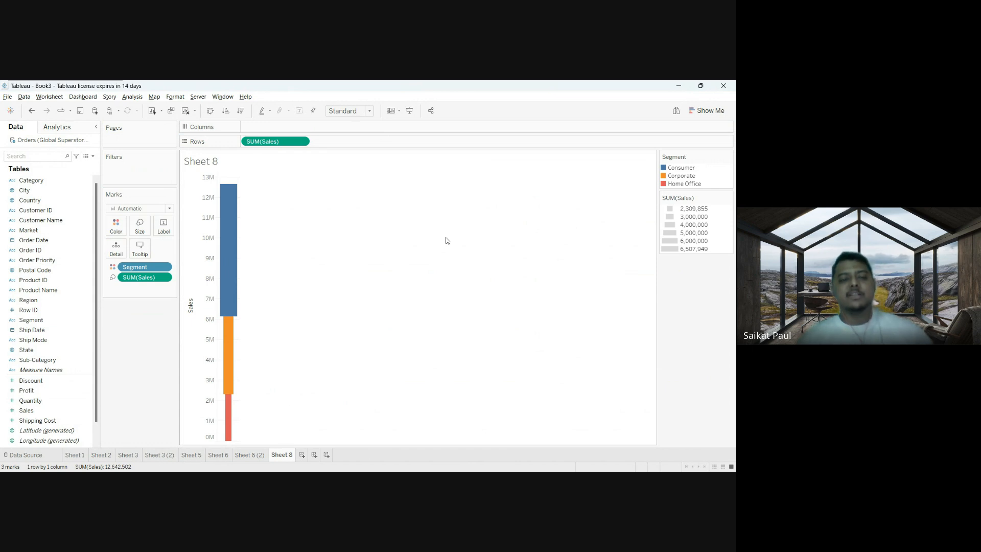
pyautogui.click(371, 111)
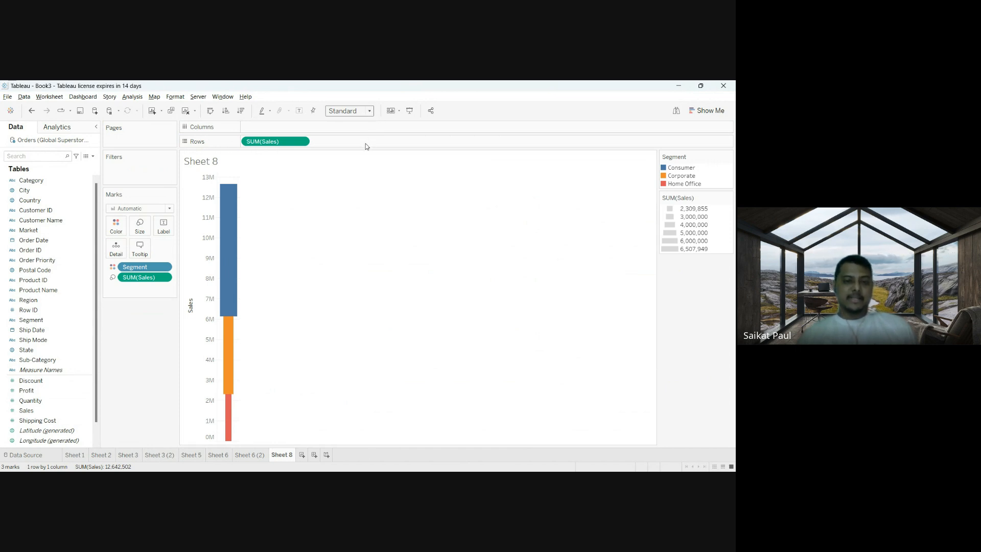
pyautogui.click(366, 145)
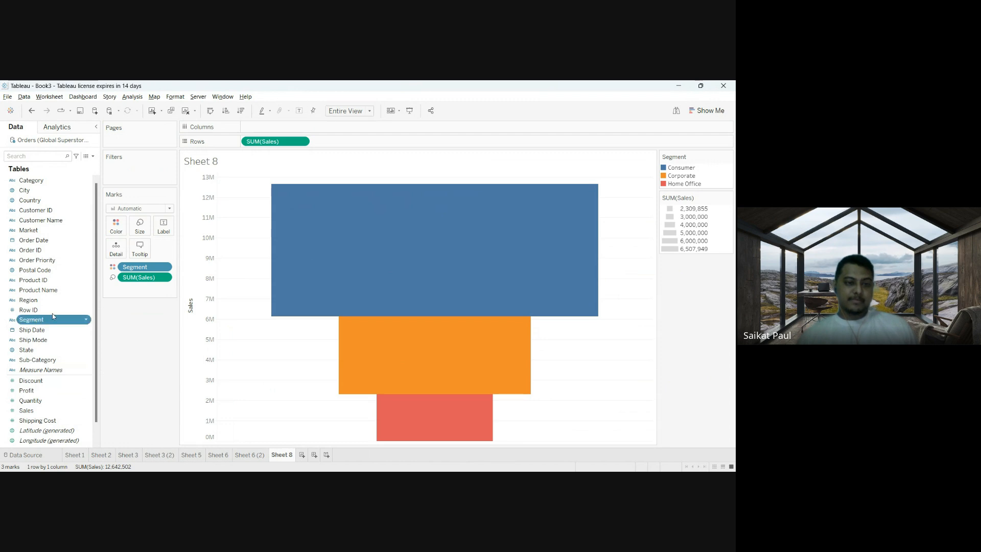
# Step: Label each block of the funnel chart with its Segment name and SUM(Sales)
pyautogui.moveTo(36, 333); pyautogui.dragTo(164, 223)
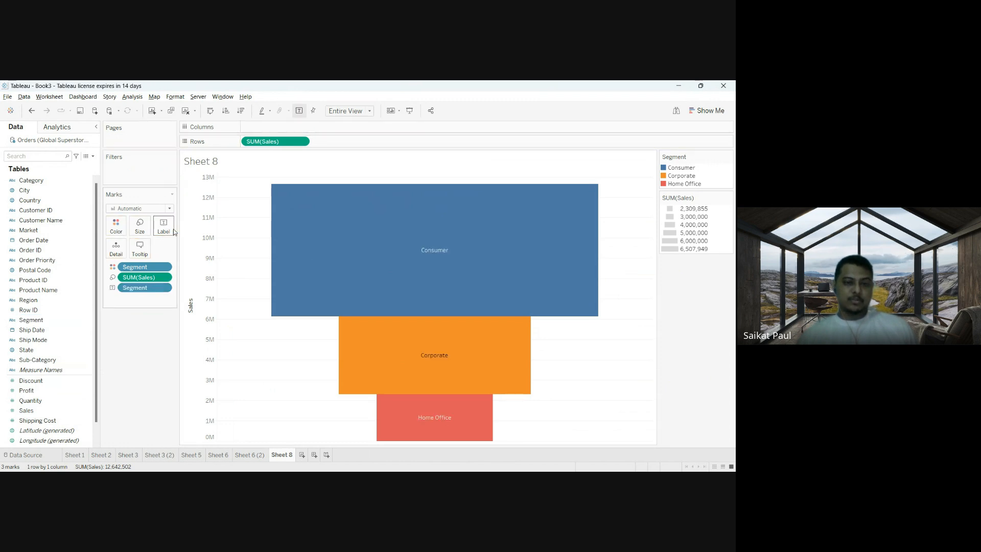
pyautogui.moveTo(471, 241)
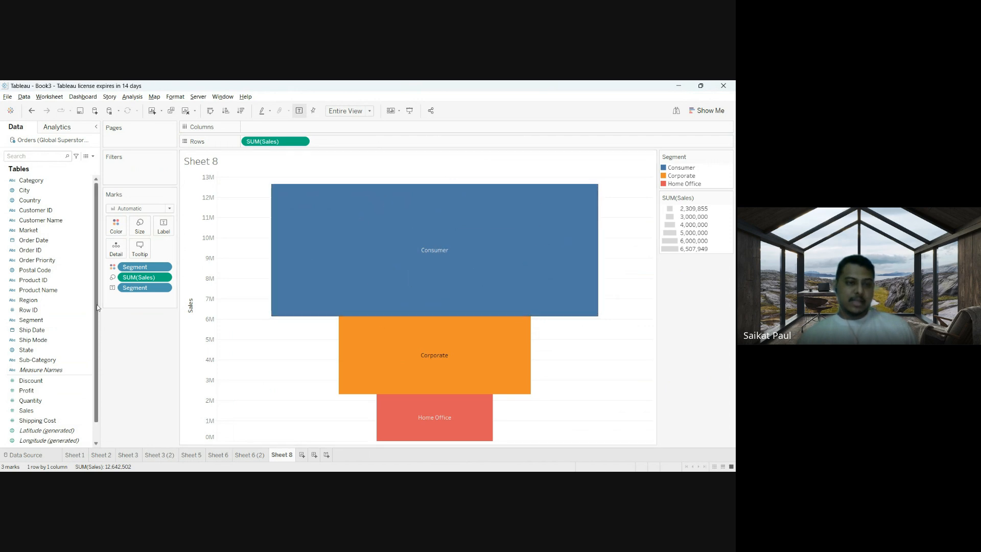
pyautogui.moveTo(35, 412); pyautogui.dragTo(164, 227)
pyautogui.moveTo(622, 276)
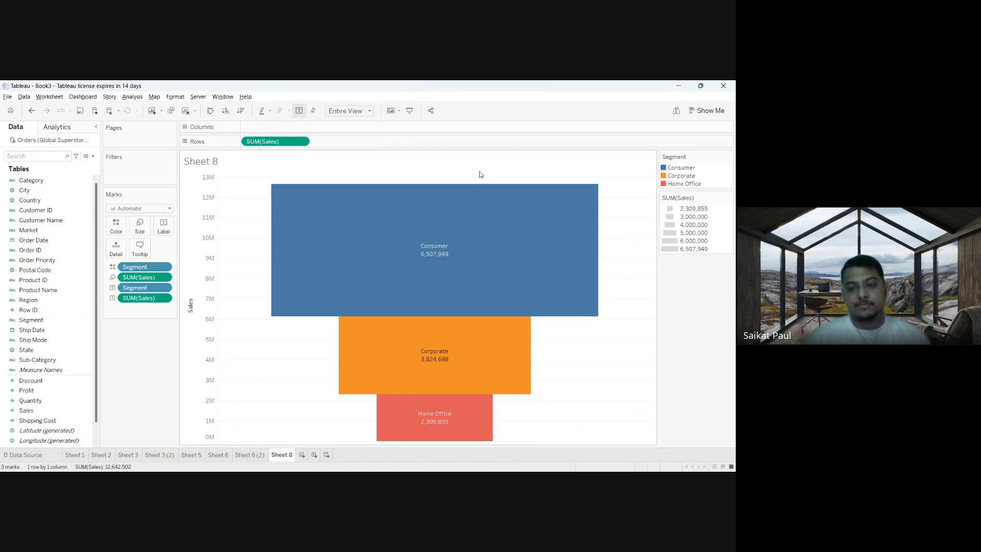
# Step: Create a new worksheet with a bar chart of SUM(Sales) on rows by Ship Mode on columns
pyautogui.click(302, 455)
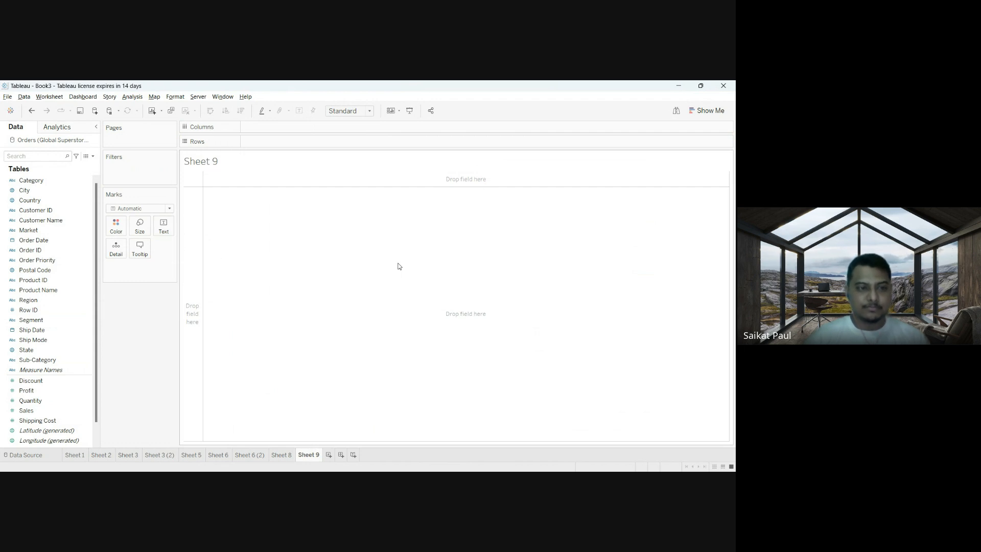
pyautogui.click(67, 290)
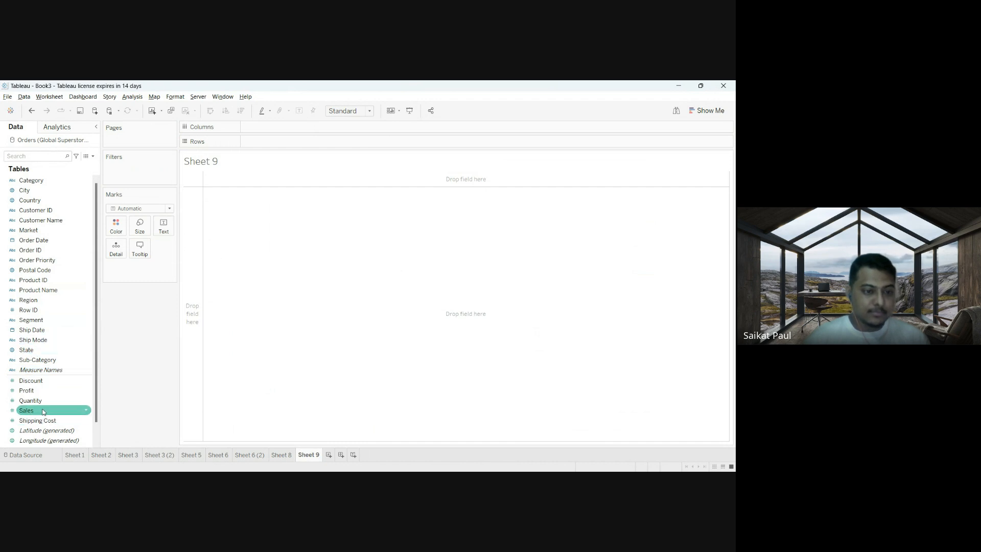
pyautogui.moveTo(43, 412); pyautogui.dragTo(285, 143)
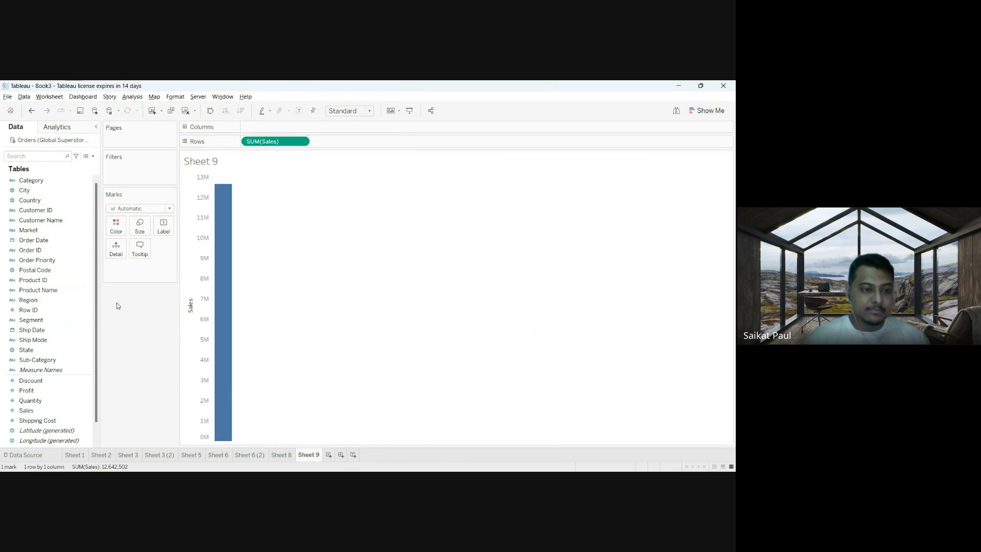
pyautogui.moveTo(33, 339); pyautogui.dragTo(272, 129)
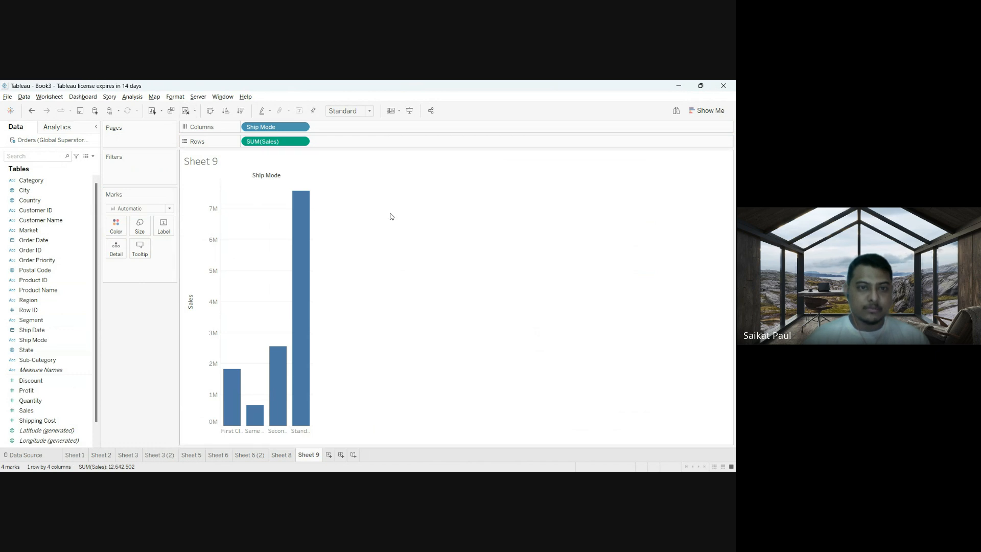
# Step: Sort the Ship Mode bars descending by Sales, fit the entire view and change the mark type to Area
pyautogui.moveTo(276, 126)
pyautogui.mouseDown()
pyautogui.moveTo(347, 144)
pyautogui.moveTo(276, 125)
pyautogui.mouseUp()
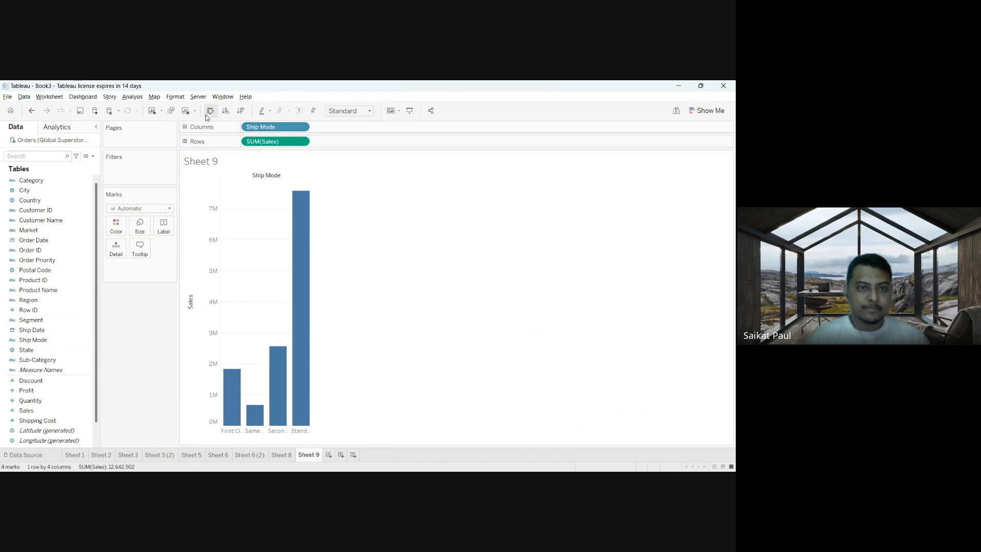
pyautogui.click(240, 111)
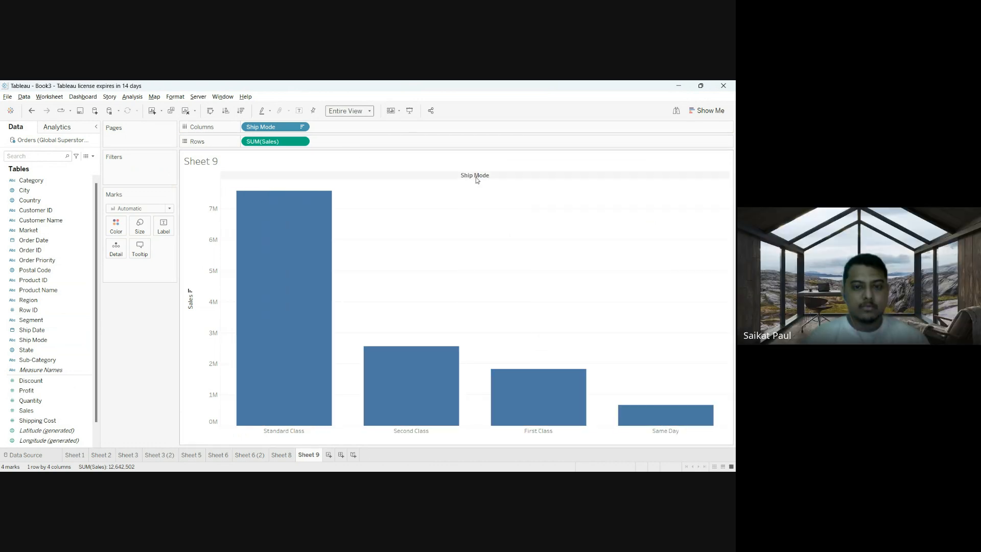
pyautogui.click(142, 246)
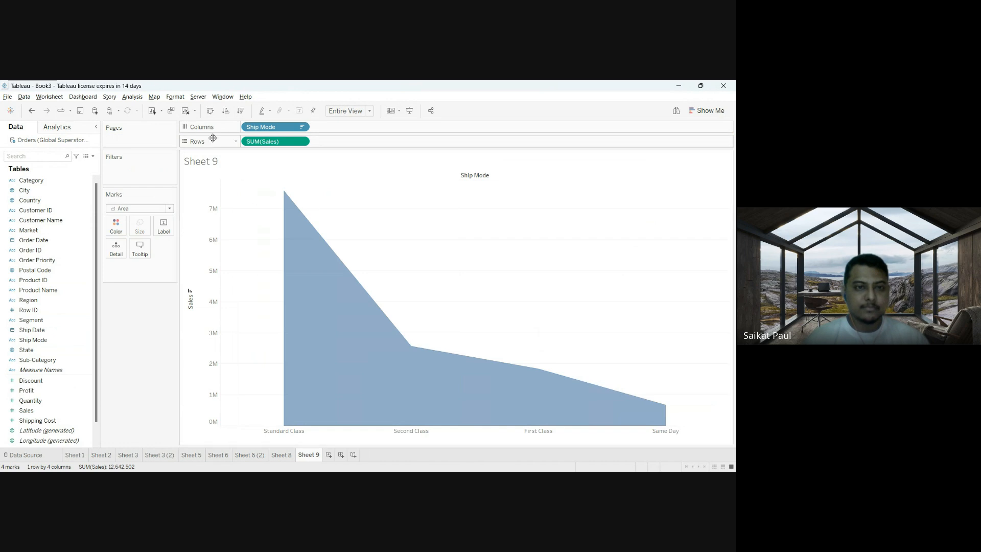
# Step: Swap the area chart's rows and columns and sort Ship Mode ascending by Sales
pyautogui.click(211, 112)
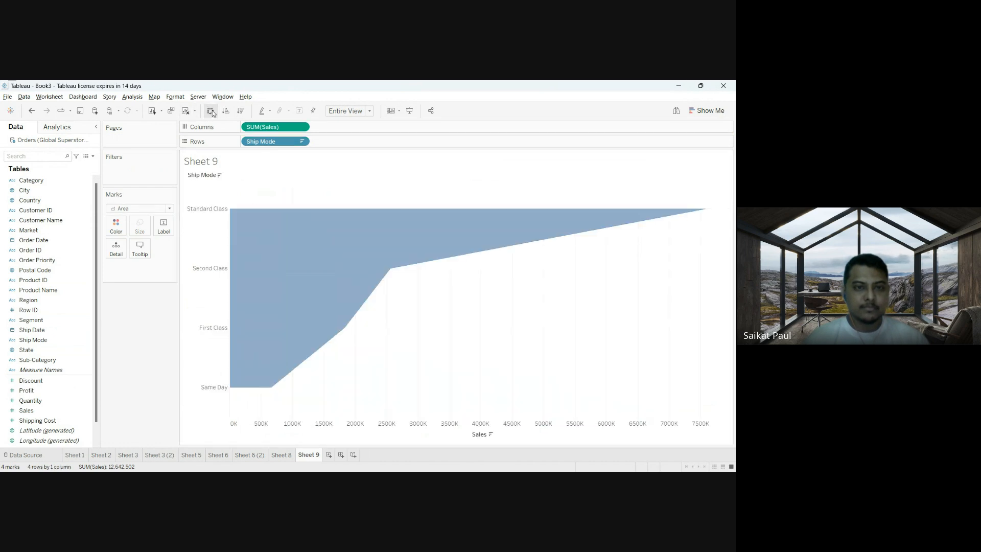
pyautogui.click(225, 111)
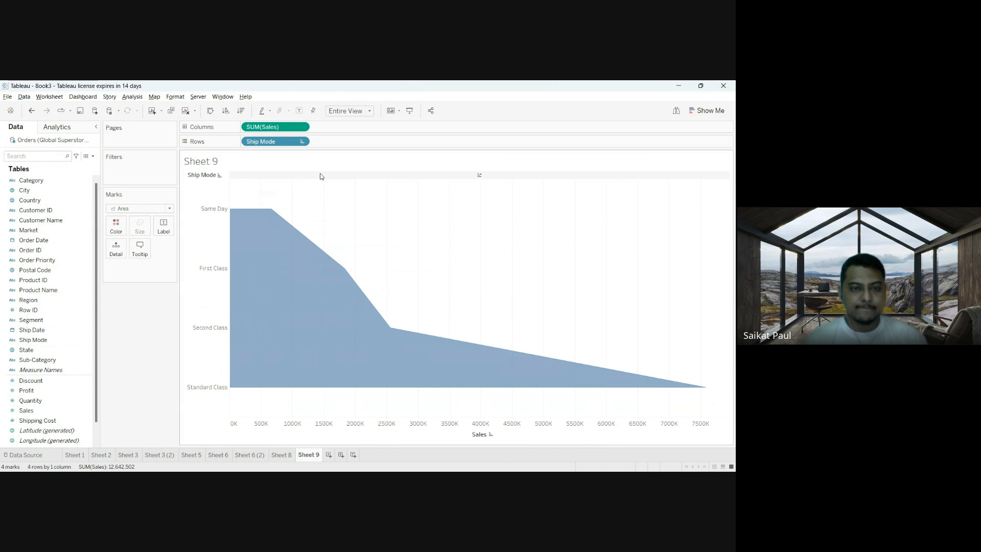
# Step: Clear the fields from the sheet and rebuild the area chart with SUM(Sales) on rows and Ship Mode on columns
pyautogui.moveTo(264, 141); pyautogui.dragTo(142, 327)
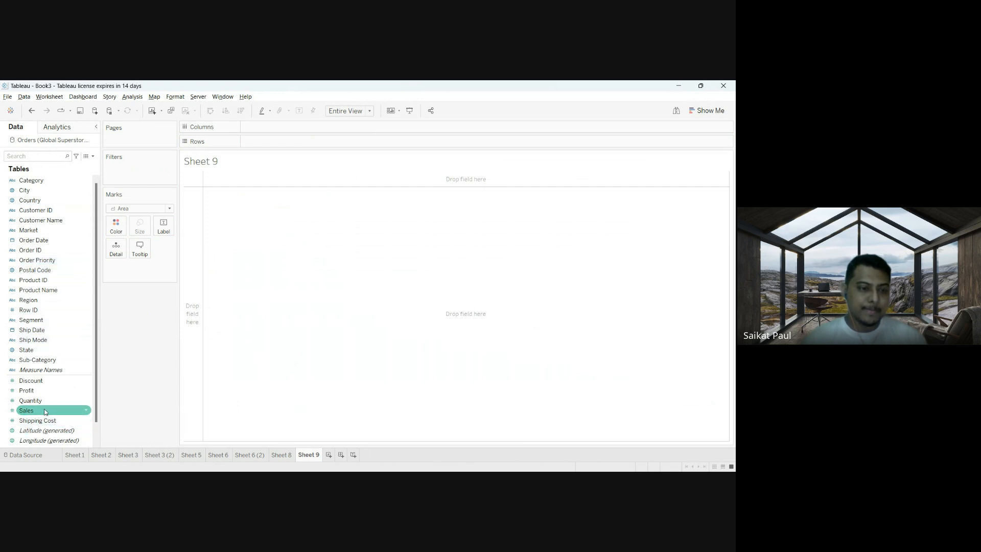
pyautogui.moveTo(45, 411); pyautogui.dragTo(282, 144)
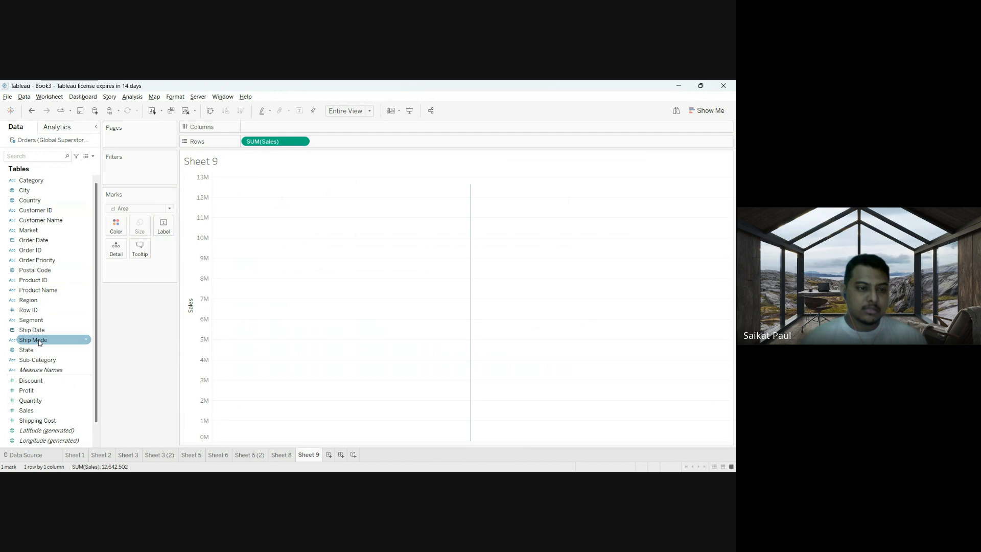
pyautogui.moveTo(44, 334); pyautogui.dragTo(274, 124)
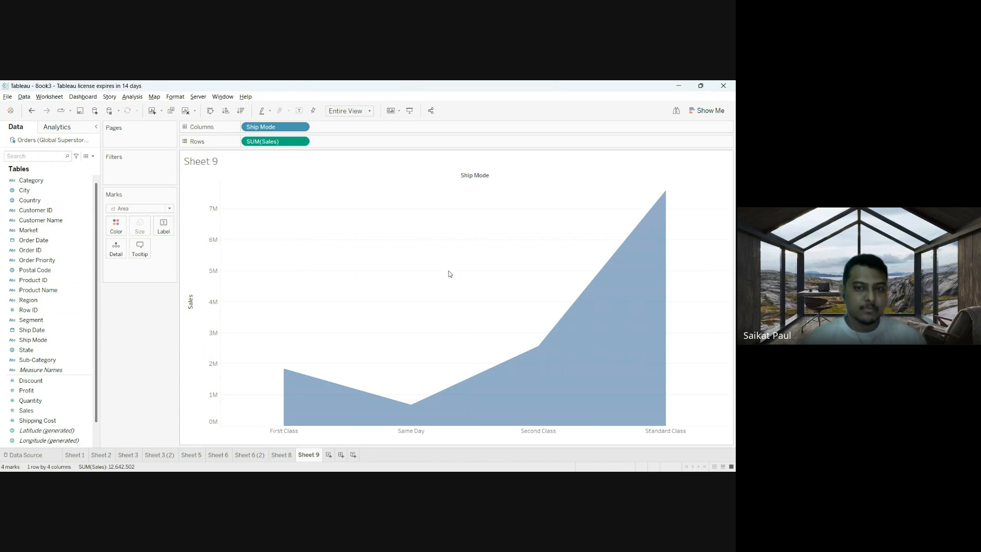
# Step: Sort Ship Mode ascending and then descending by Sales, and swap the area chart's rows and columns
pyautogui.click(226, 111)
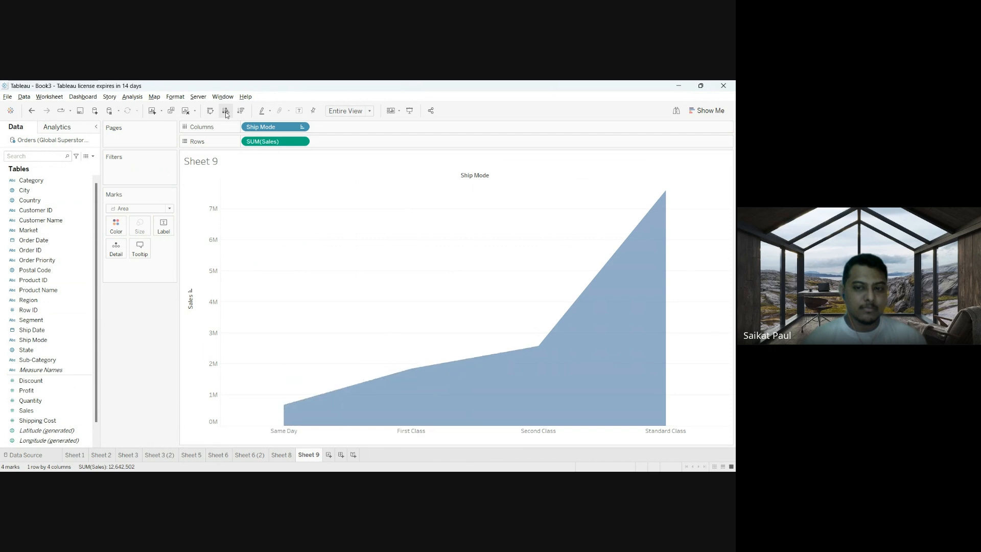
pyautogui.click(240, 111)
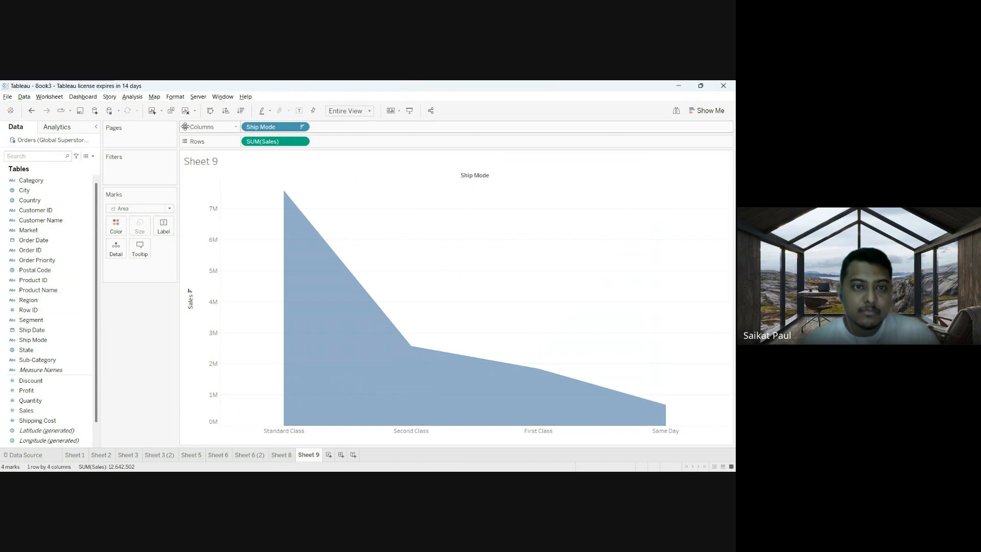
pyautogui.click(210, 111)
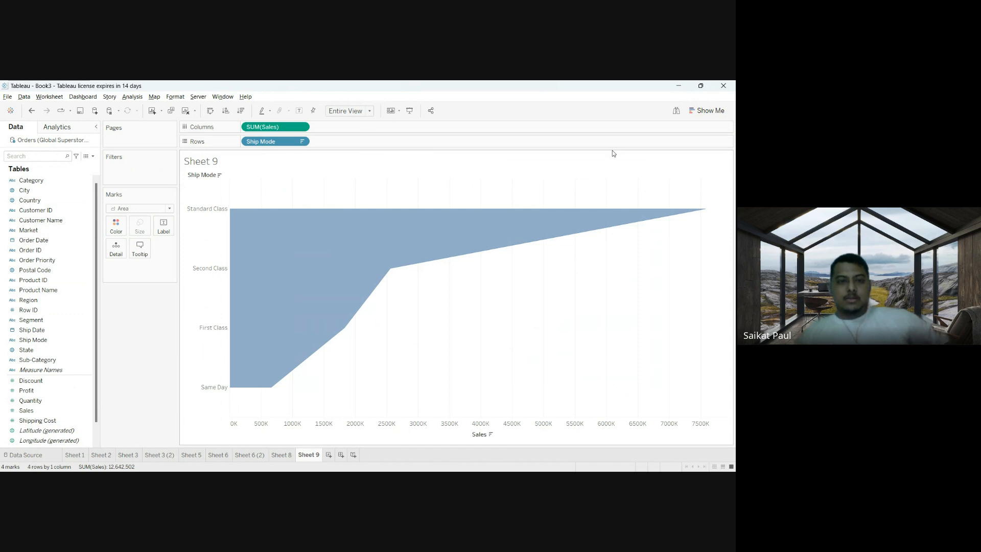
# Step: Remove both fields from the sheet and rebuild the chart with SUM(Sales) on columns and Ship Mode on rows
pyautogui.moveTo(275, 141); pyautogui.dragTo(130, 314)
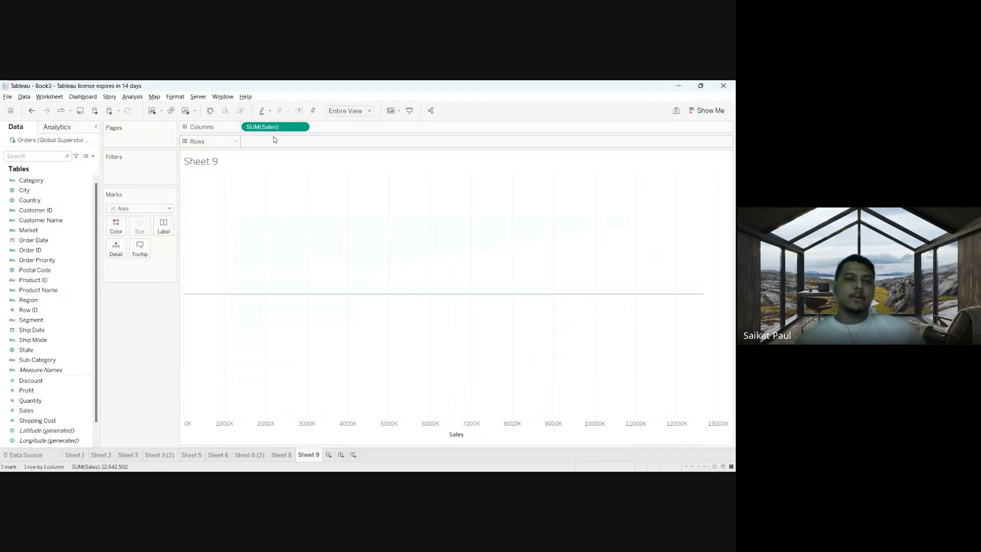
pyautogui.moveTo(225, 203); pyautogui.dragTo(124, 320)
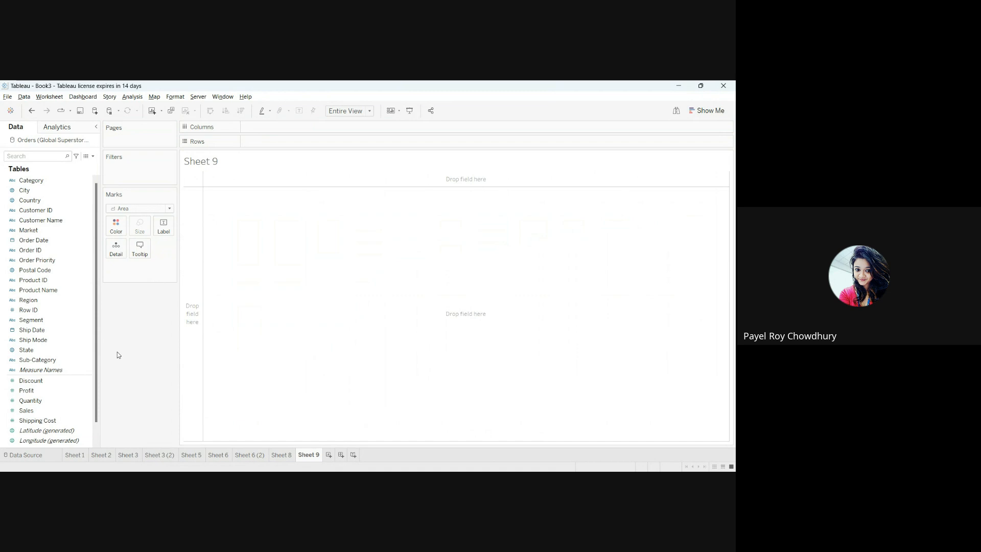
pyautogui.moveTo(46, 413)
pyautogui.mouseDown()
pyautogui.moveTo(225, 224)
pyautogui.moveTo(284, 127)
pyautogui.mouseUp()
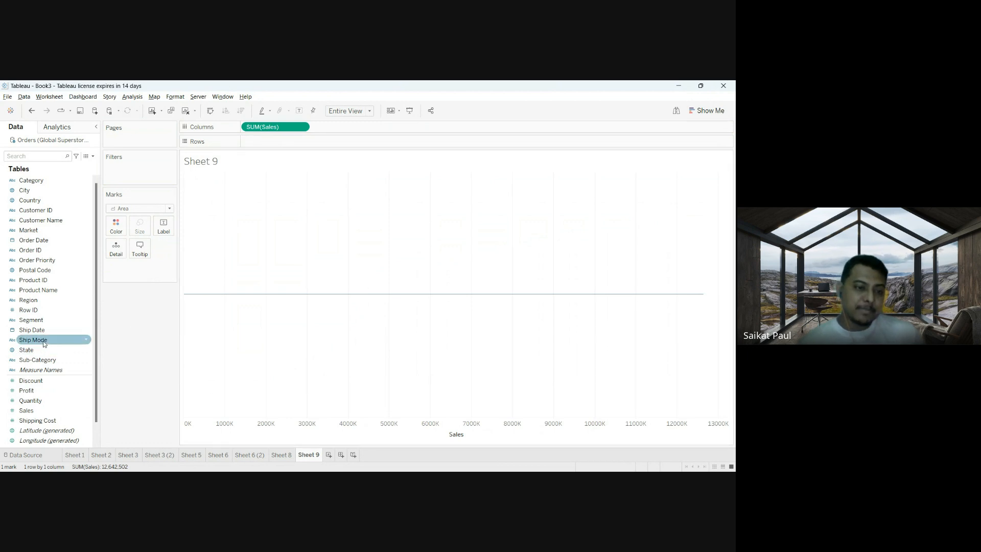
pyautogui.moveTo(44, 343)
pyautogui.mouseDown()
pyautogui.moveTo(295, 153)
pyautogui.moveTo(294, 143)
pyautogui.mouseUp()
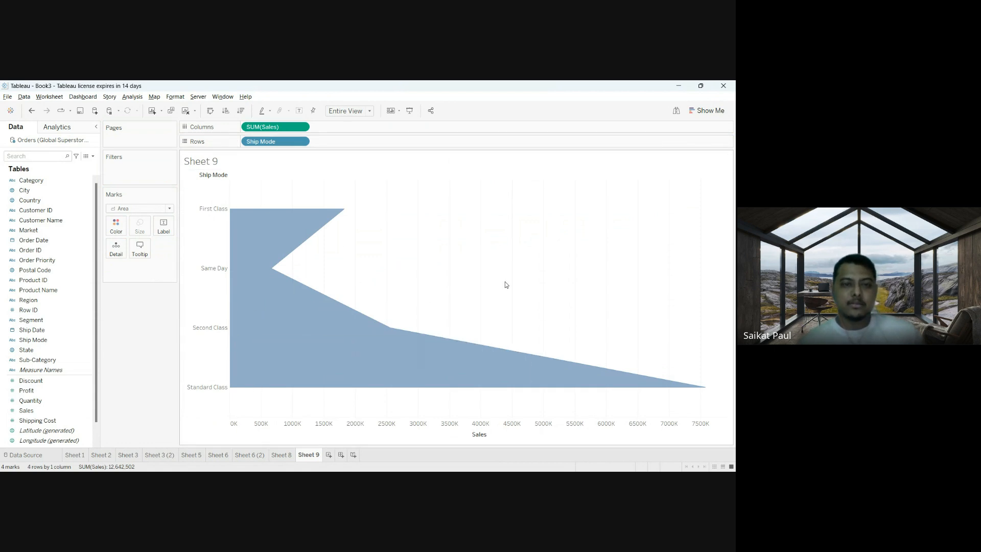
# Step: Change the mark type to Bar and sort Ship Mode ascending by Sales
pyautogui.click(169, 208)
pyautogui.click(135, 231)
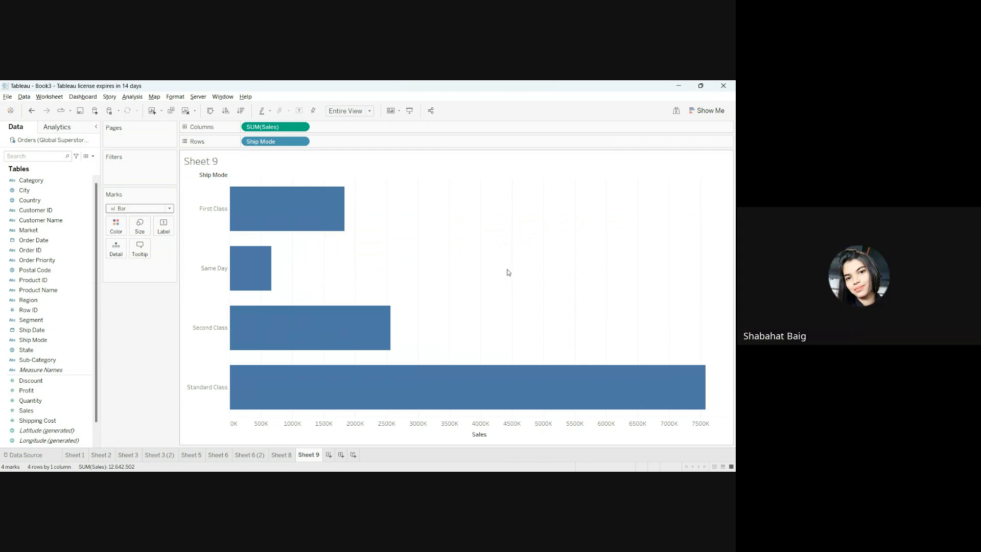
pyautogui.click(226, 111)
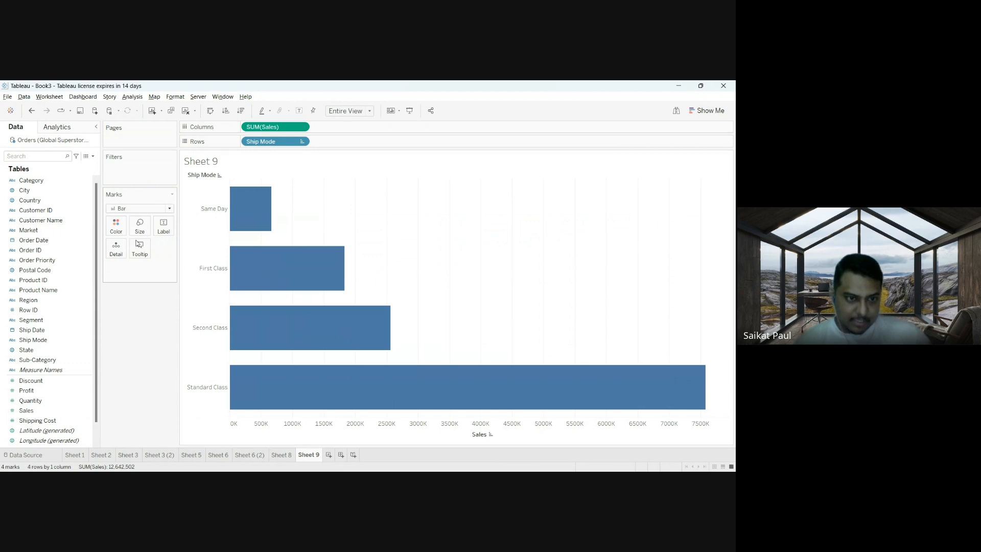
# Step: Change the mark type to Area and place a Negative sales field ahead of SUM(Sales) on columns
pyautogui.click(136, 249)
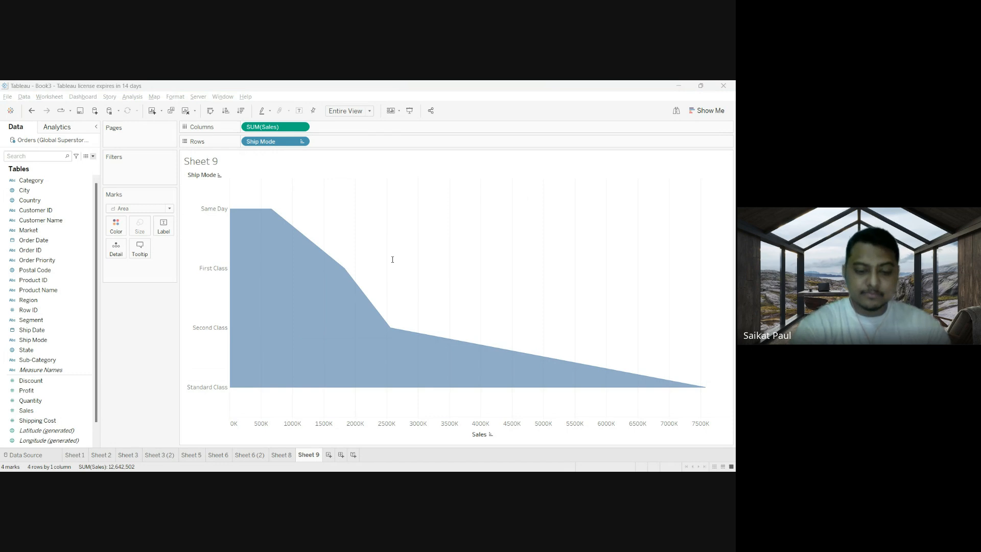
pyautogui.moveTo(366, 359)
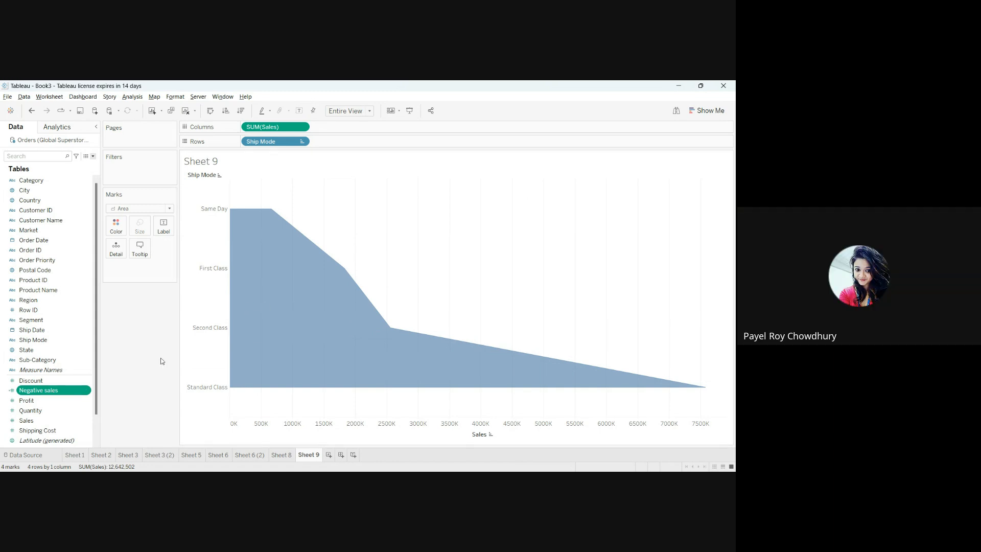
pyautogui.moveTo(43, 393); pyautogui.dragTo(242, 128)
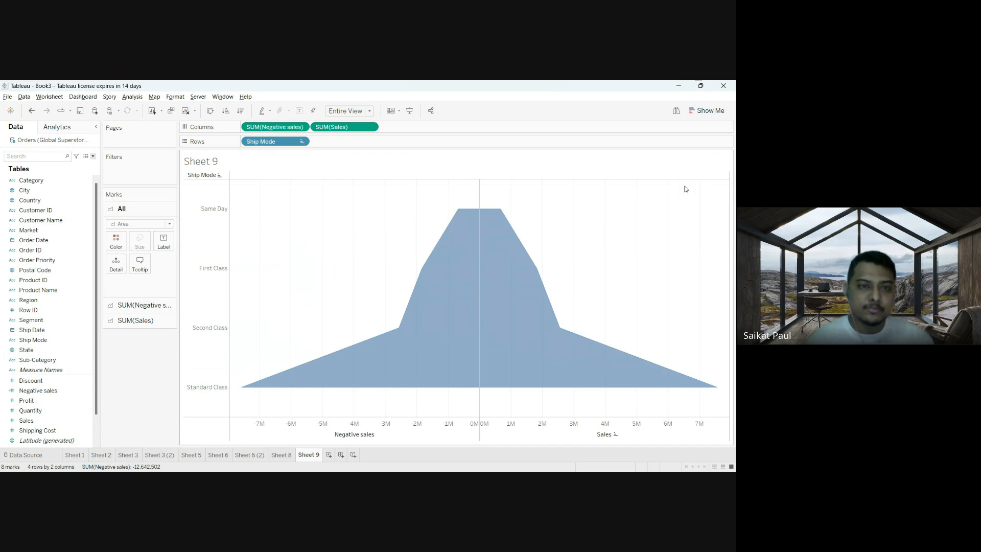
# Step: Swap the chart's rows and columns and back, and sort Ship Mode ascending by Negative sales, trying descending order too
pyautogui.click(210, 111)
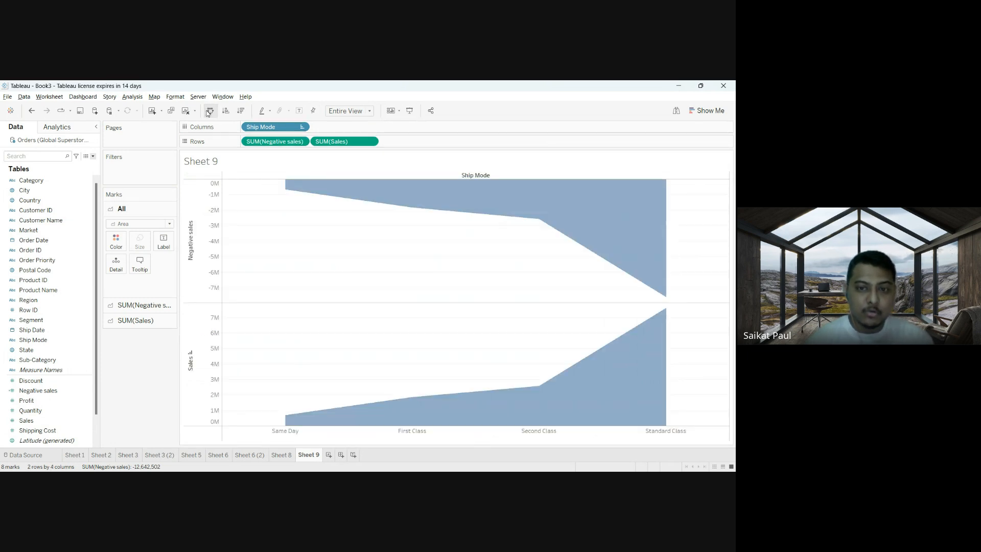
pyautogui.click(210, 111)
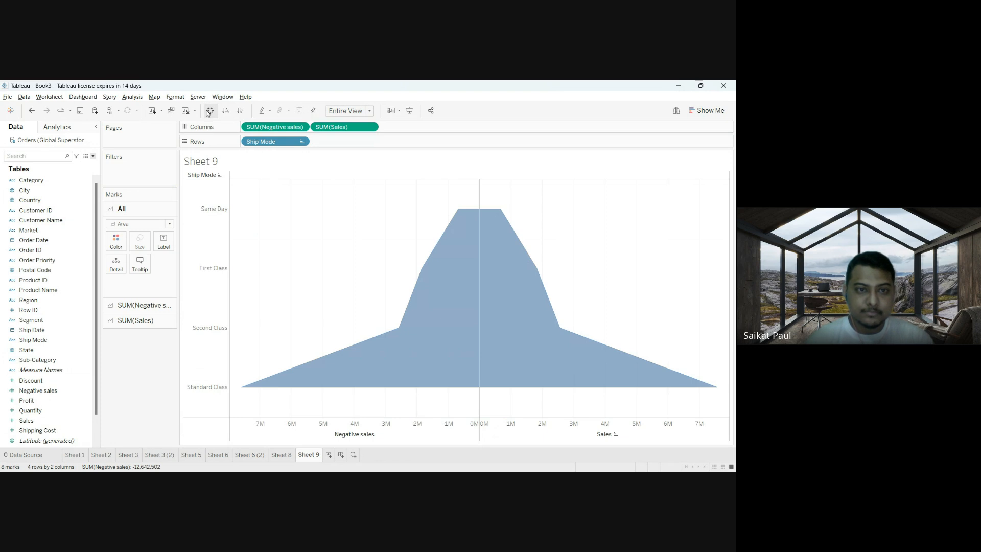
pyautogui.click(225, 111)
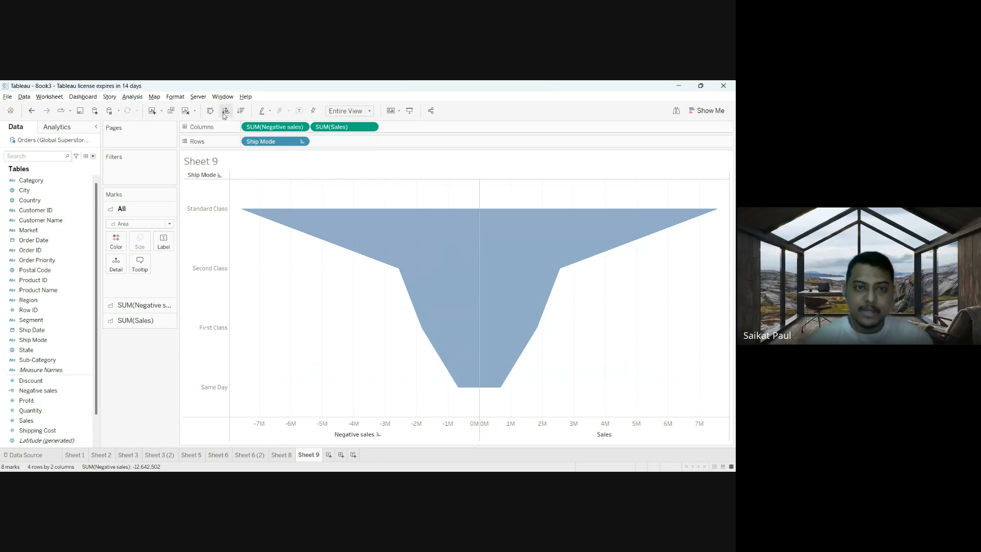
pyautogui.click(241, 111)
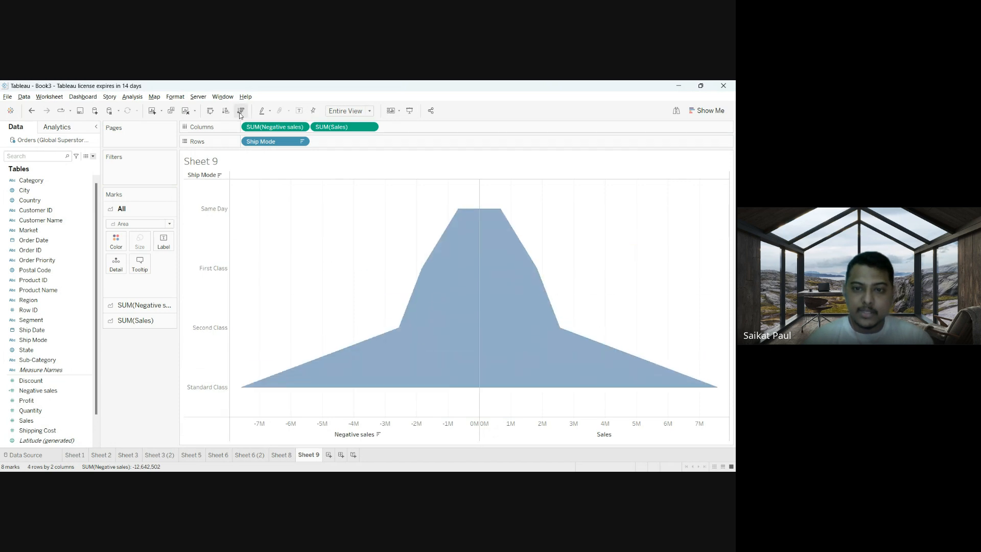
pyautogui.click(225, 111)
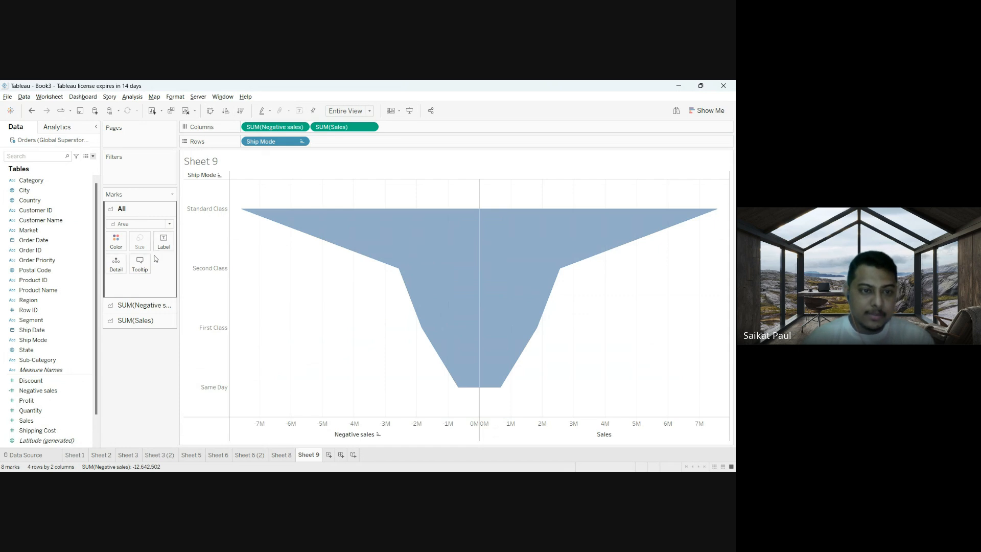
# Step: Add a dark border to all area marks and inspect the funnel's edges
pyautogui.click(120, 245)
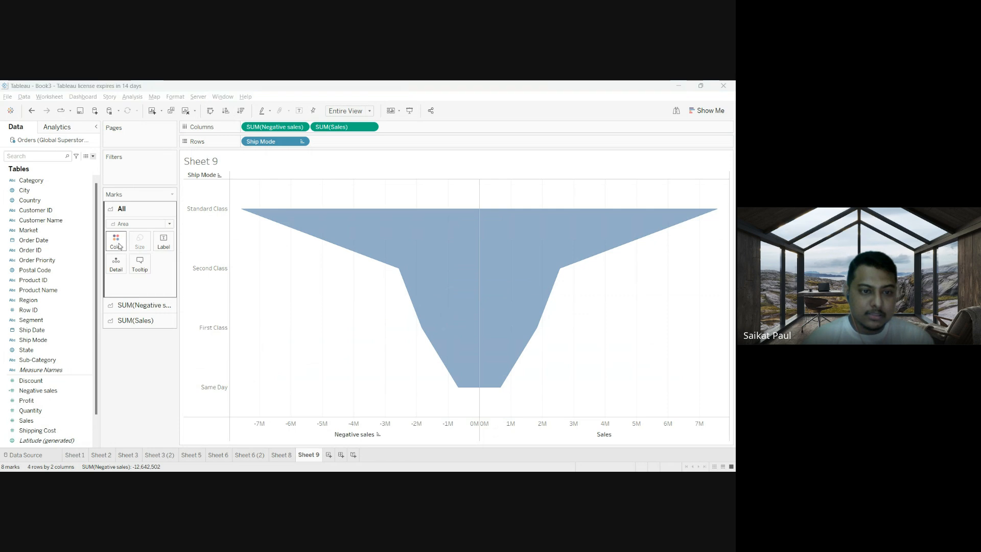
pyautogui.click(144, 389)
pyautogui.click(125, 399)
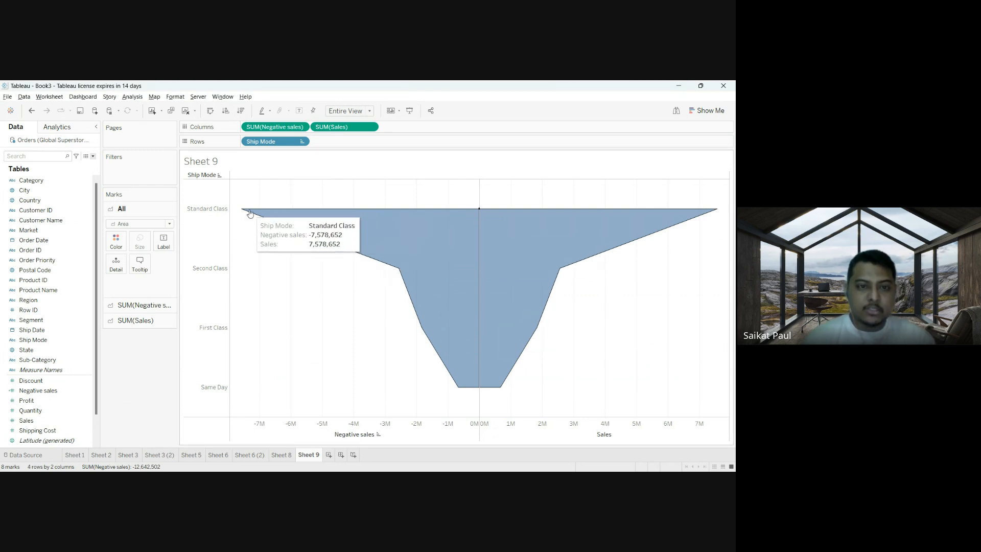
pyautogui.moveTo(245, 211)
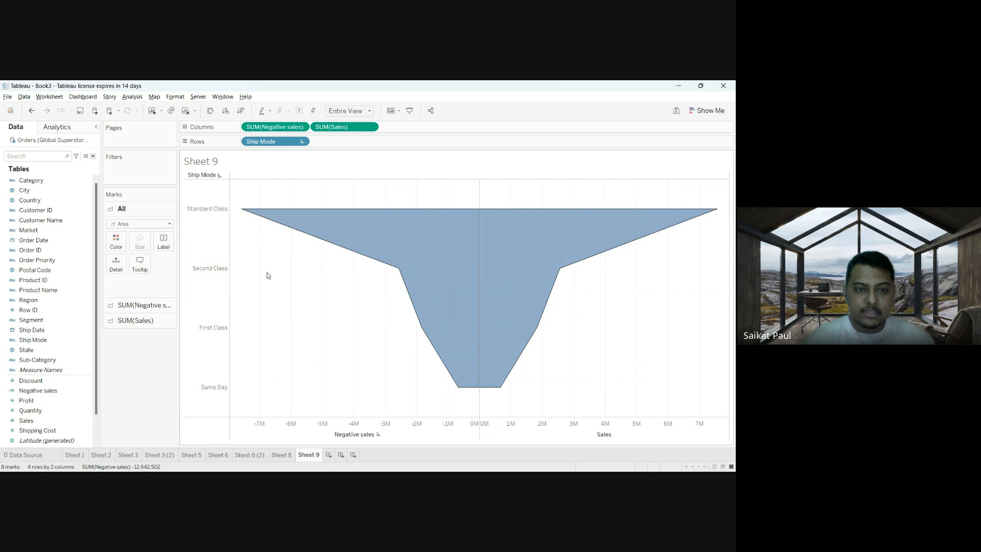
pyautogui.moveTo(387, 267)
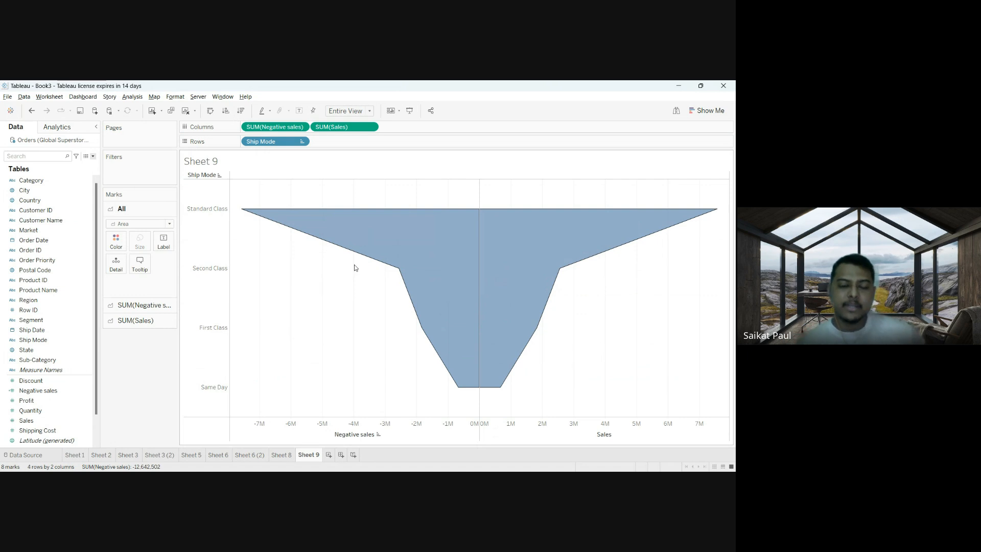
# Step: Label the SUM(Sales) half of the funnel with the Sales field
pyautogui.click(159, 304)
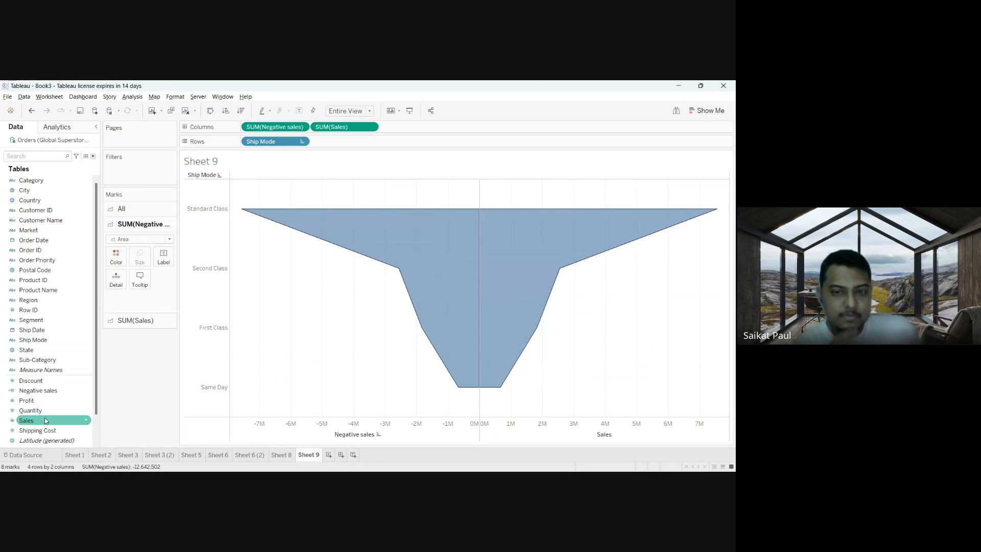
pyautogui.click(132, 320)
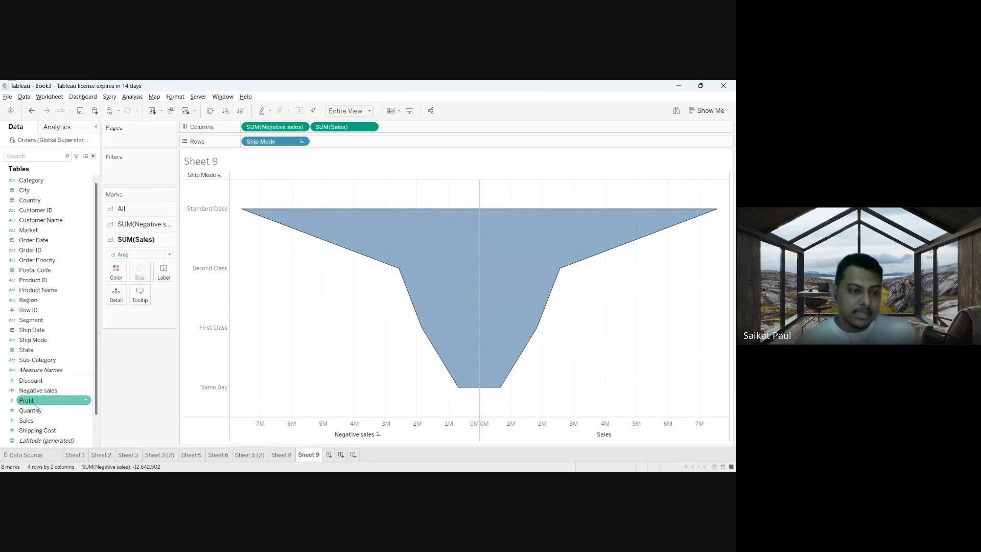
pyautogui.moveTo(34, 421); pyautogui.dragTo(156, 271)
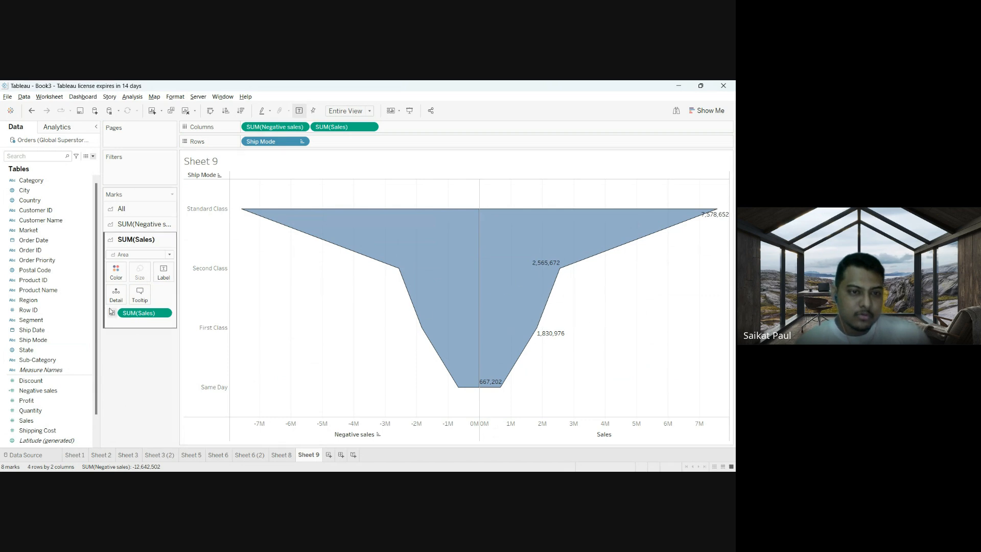
pyautogui.click(148, 225)
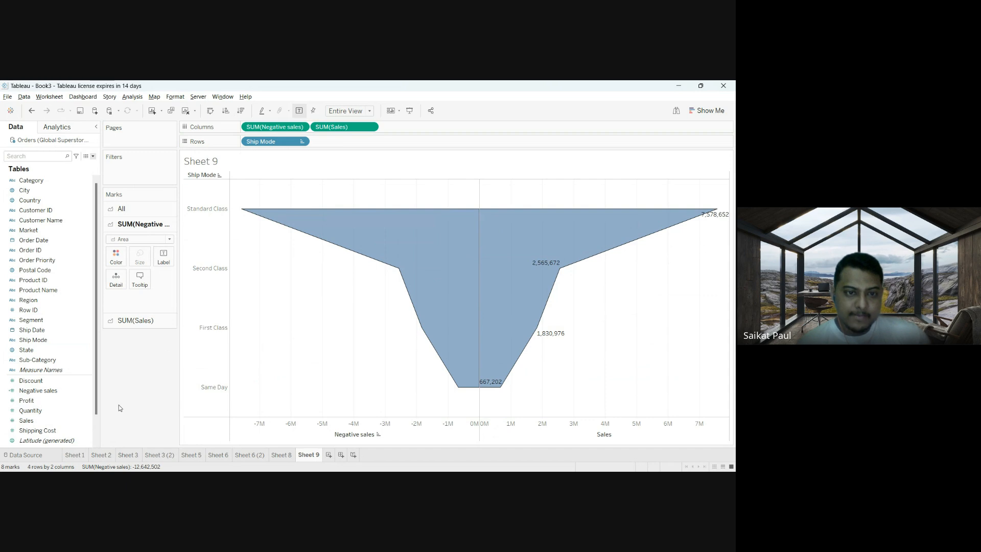
pyautogui.click(211, 236)
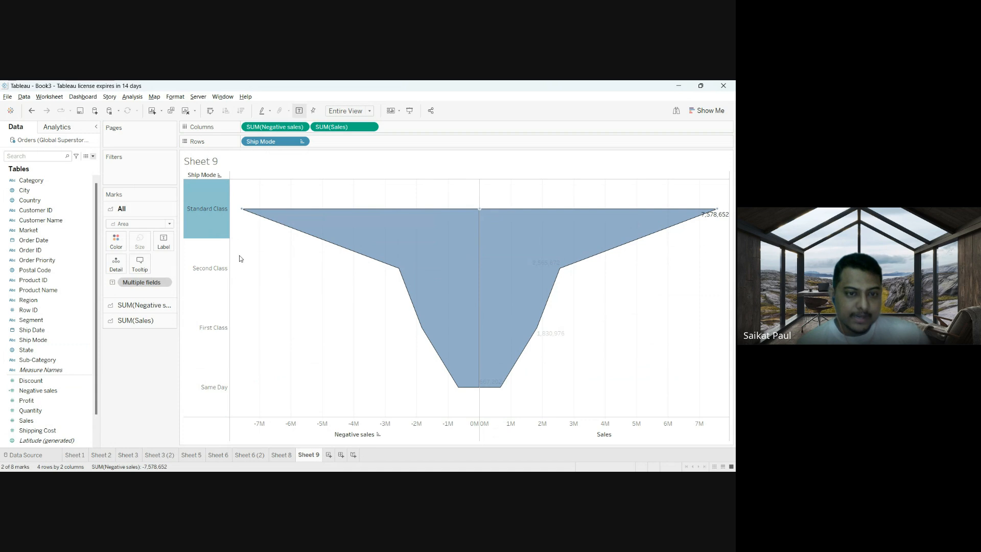
pyautogui.press('Delete')
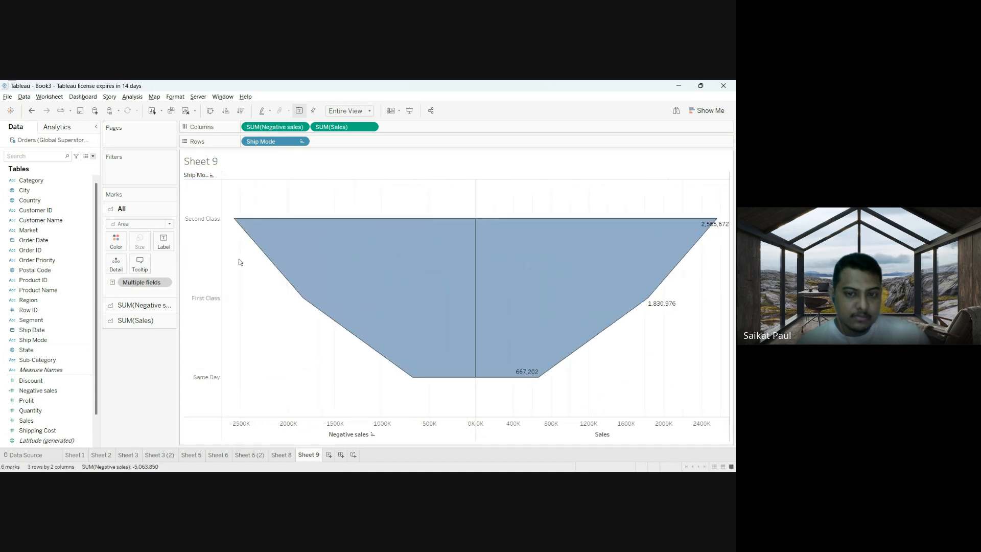
pyautogui.click(33, 111)
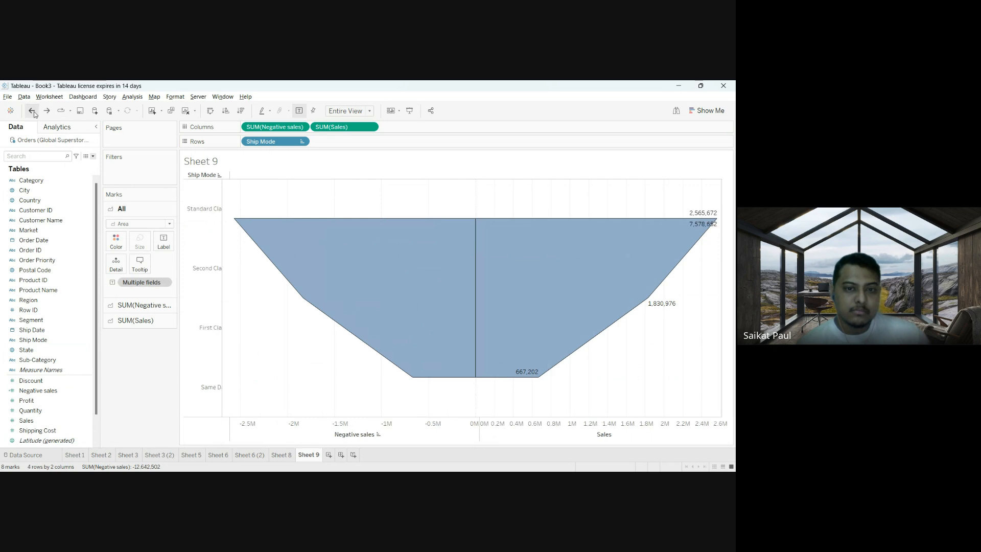
# Step: Hide the Ship Mode row header from the funnel chart
pyautogui.click(207, 182)
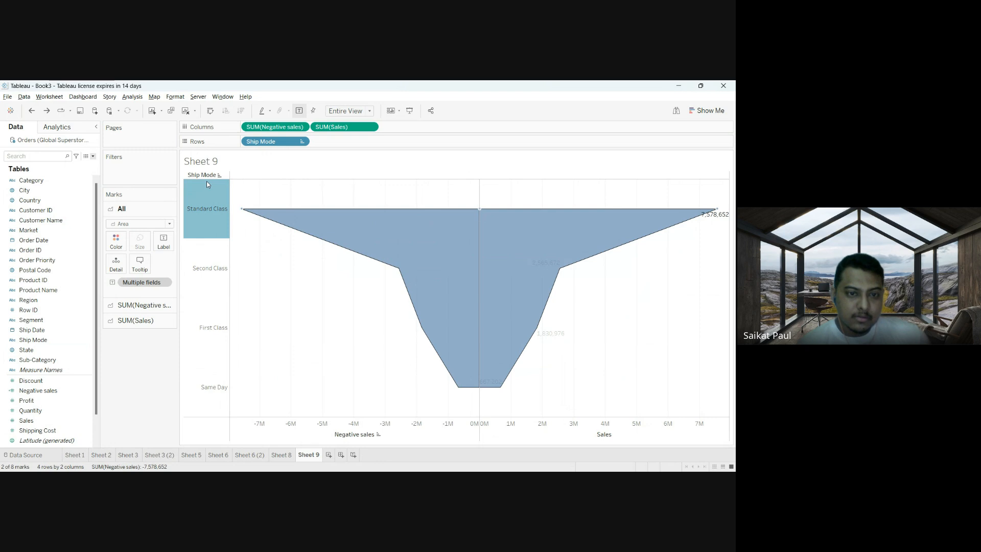
pyautogui.click(233, 240)
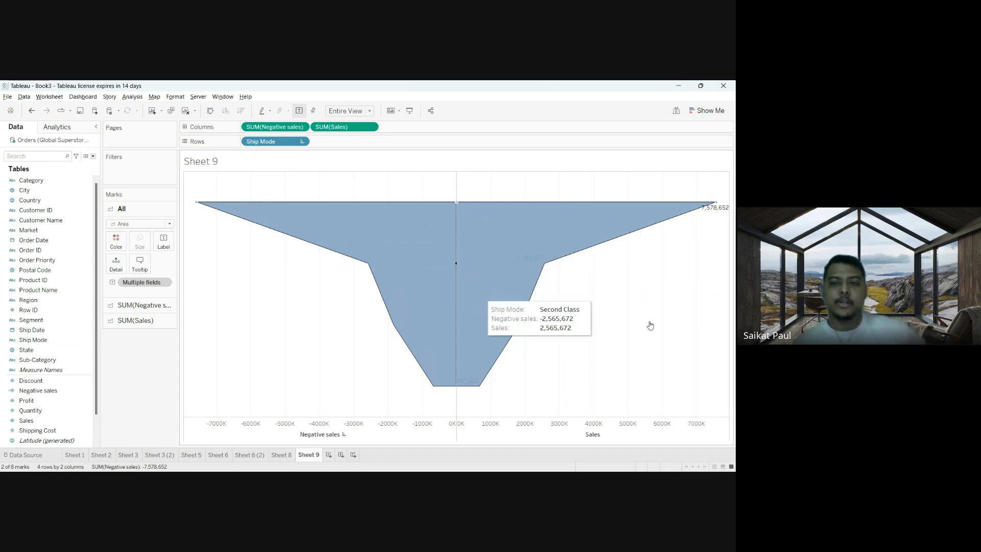
pyautogui.click(240, 304)
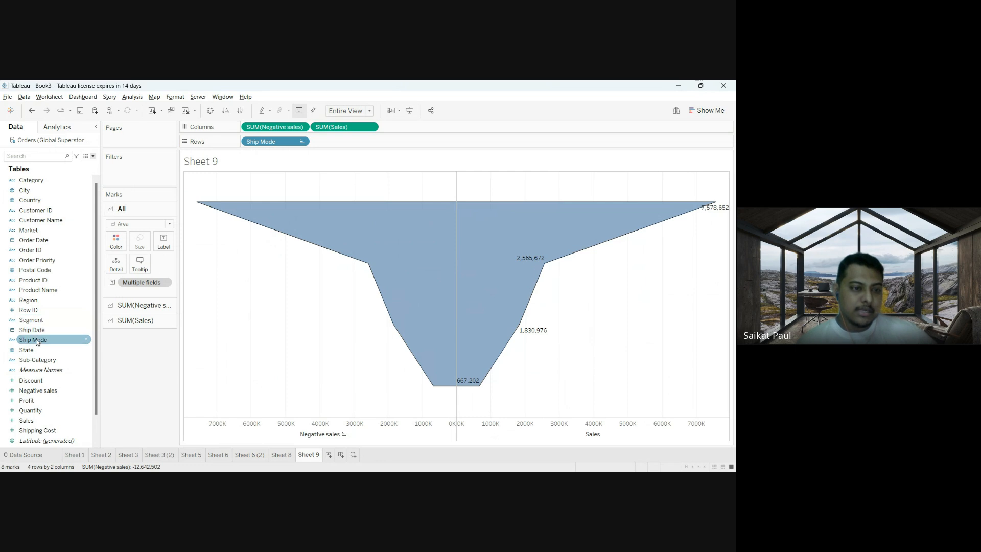
# Step: Label the SUM(Negative sales) half of the funnel with the Ship Mode field
pyautogui.moveTo(37, 339); pyautogui.dragTo(100, 275)
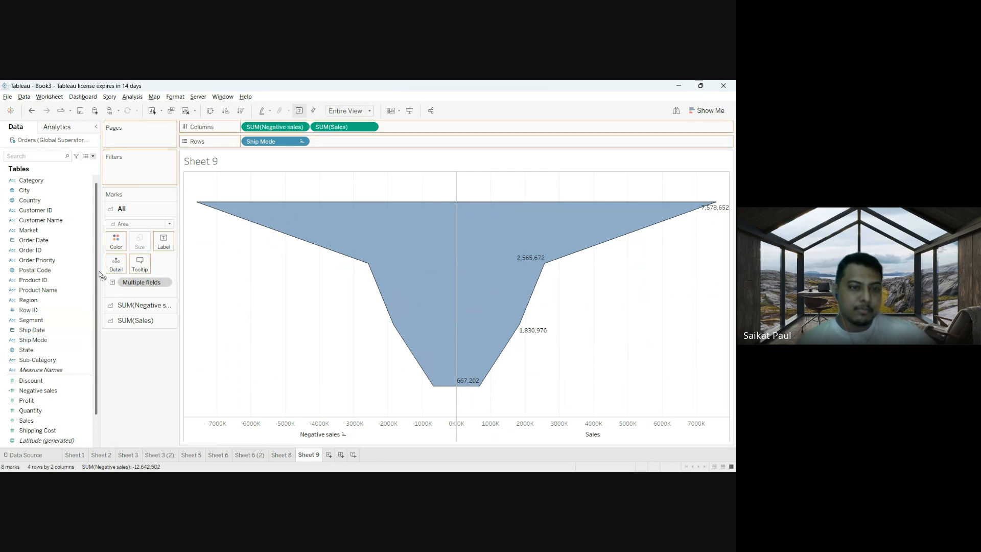
pyautogui.moveTo(130, 308); pyautogui.dragTo(132, 342)
pyautogui.click(138, 306)
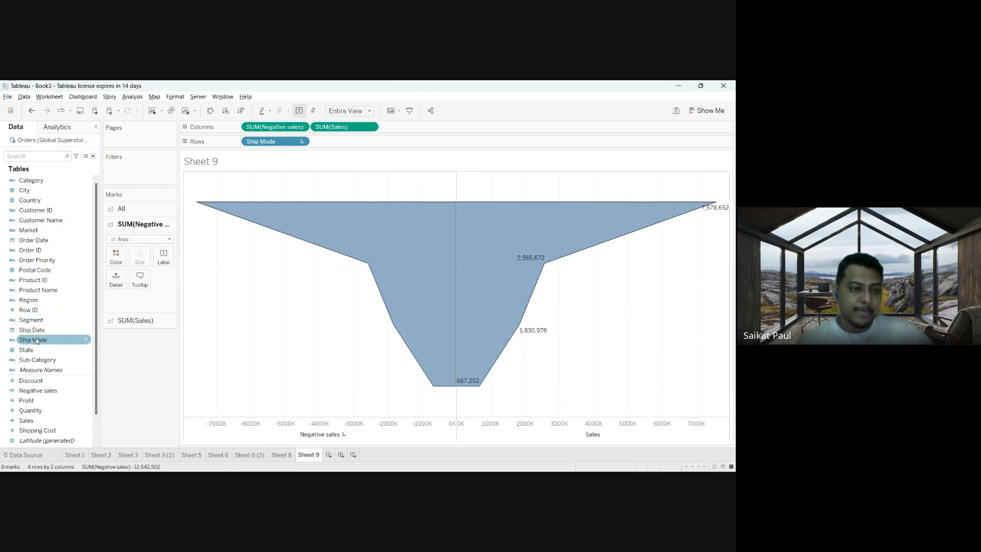
pyautogui.moveTo(37, 339); pyautogui.dragTo(162, 257)
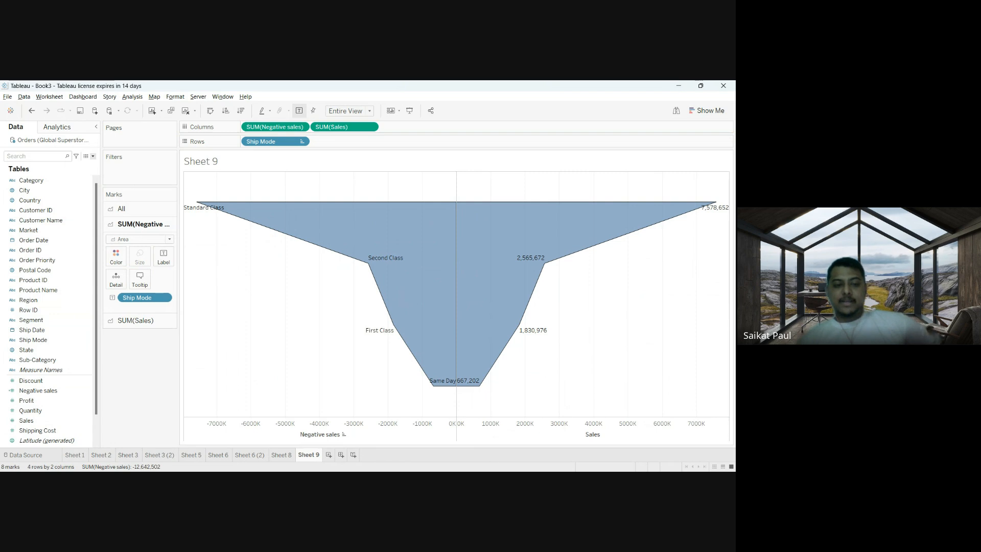
pyautogui.click(128, 454)
pyautogui.click(151, 455)
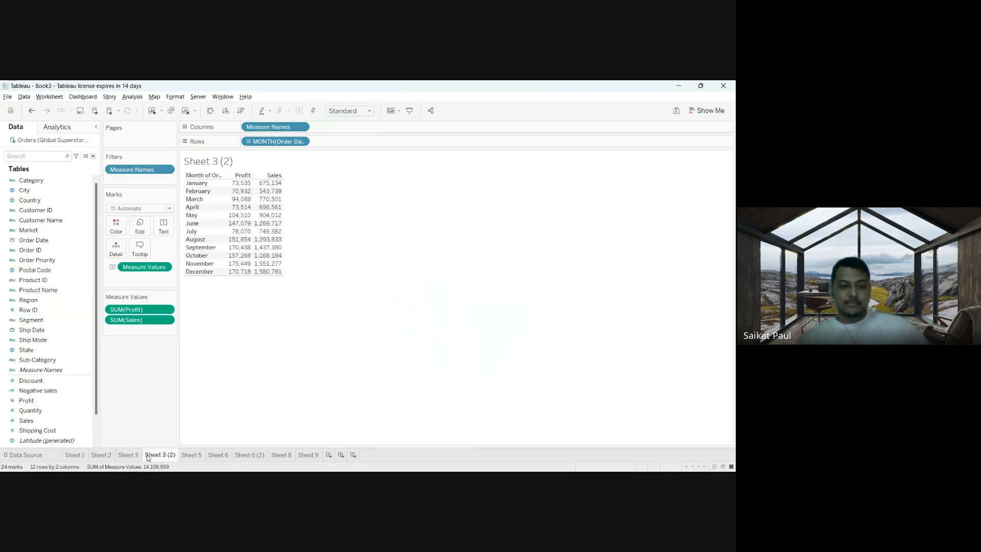
pyautogui.click(208, 455)
pyautogui.click(199, 455)
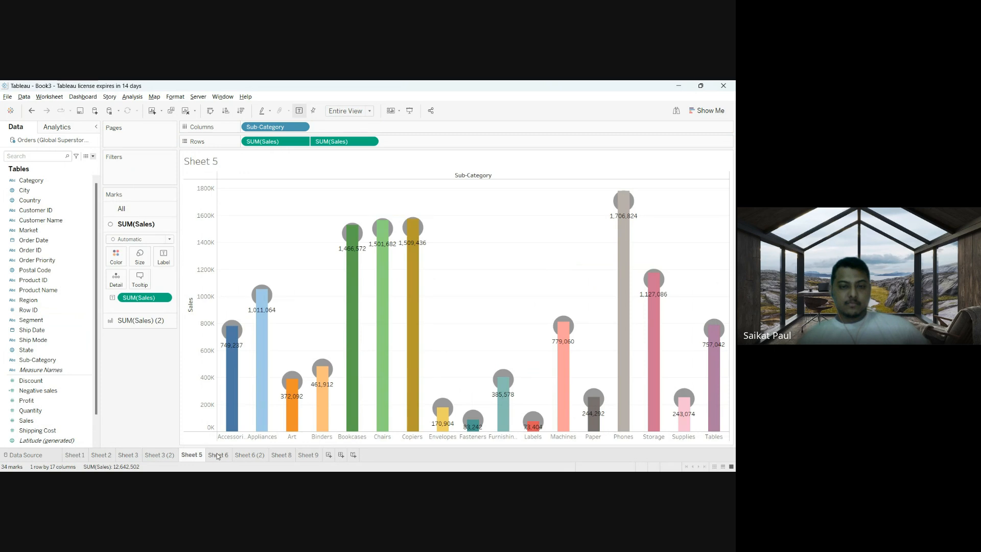
pyautogui.click(218, 455)
# Step: Create a new worksheet with Sub-Category on columns and Sales and Profit on rows
pyautogui.click(328, 454)
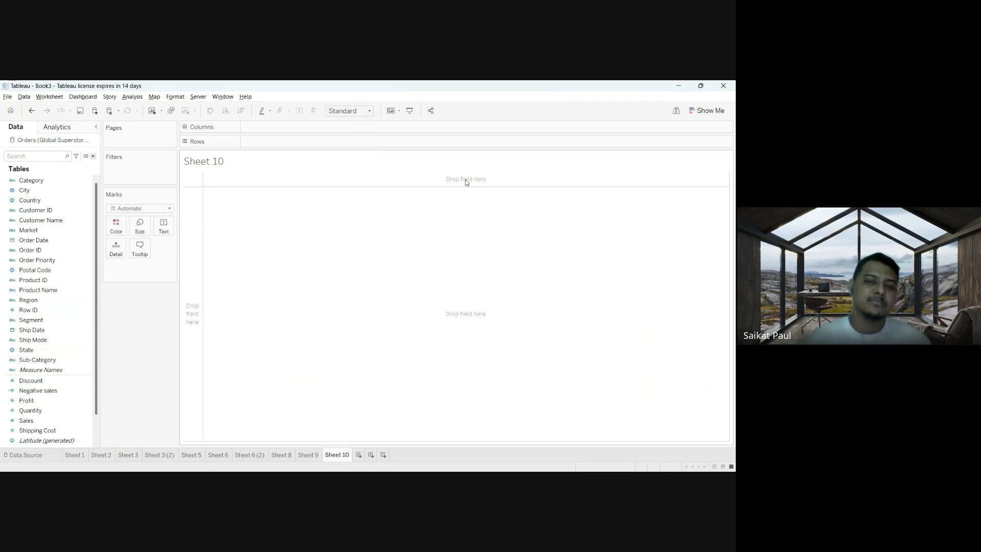
pyautogui.click(41, 363)
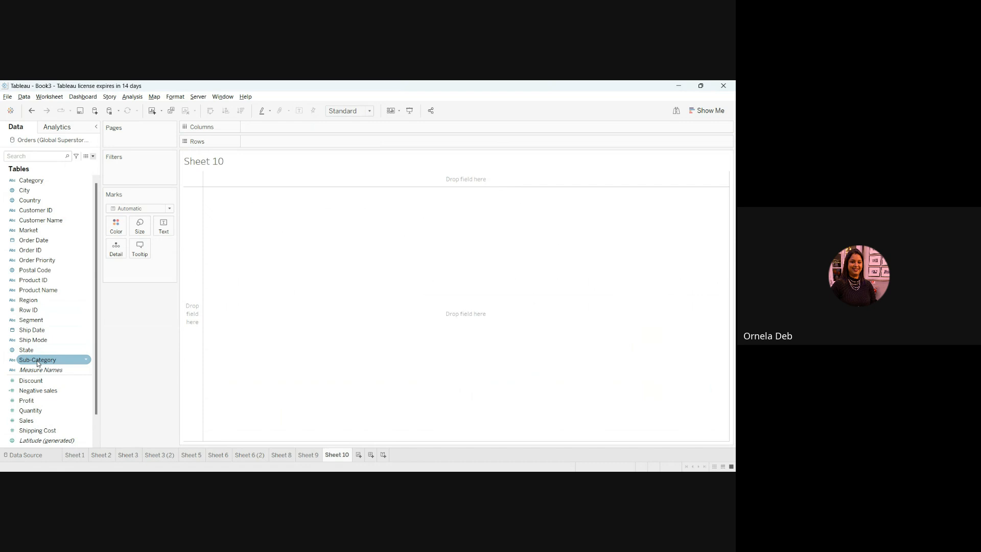
pyautogui.moveTo(38, 364); pyautogui.dragTo(267, 131)
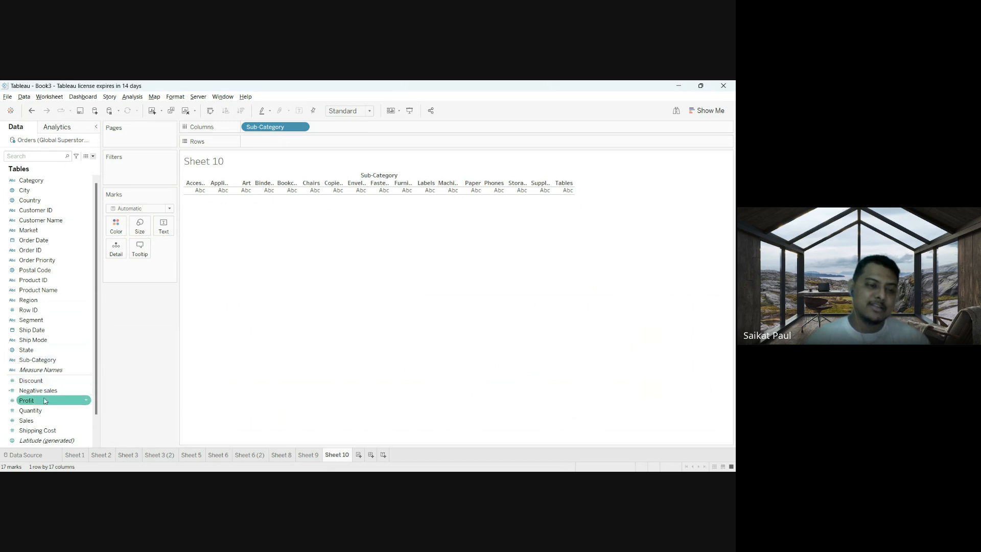
pyautogui.moveTo(33, 421); pyautogui.dragTo(261, 142)
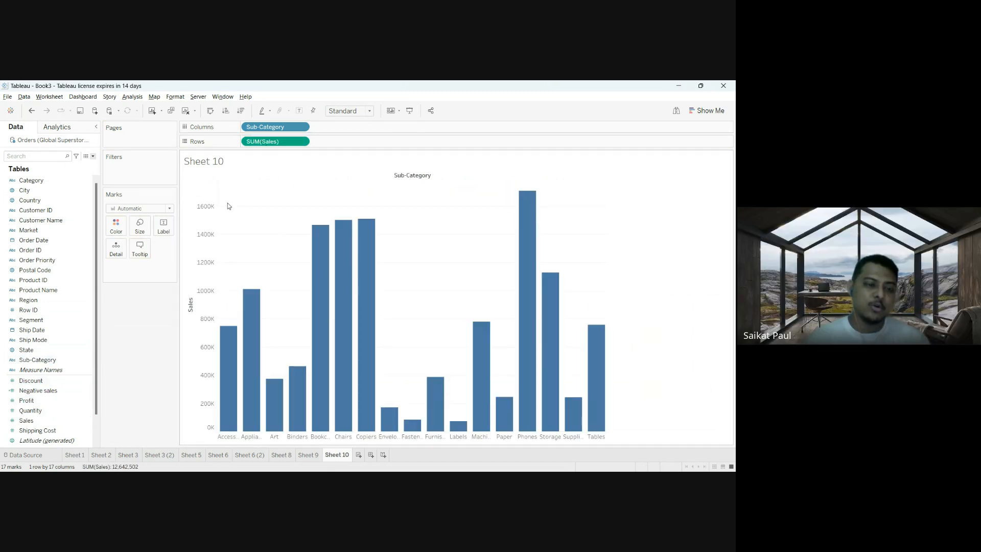
pyautogui.moveTo(32, 402)
pyautogui.mouseDown()
pyautogui.moveTo(344, 155)
pyautogui.moveTo(345, 143)
pyautogui.mouseUp()
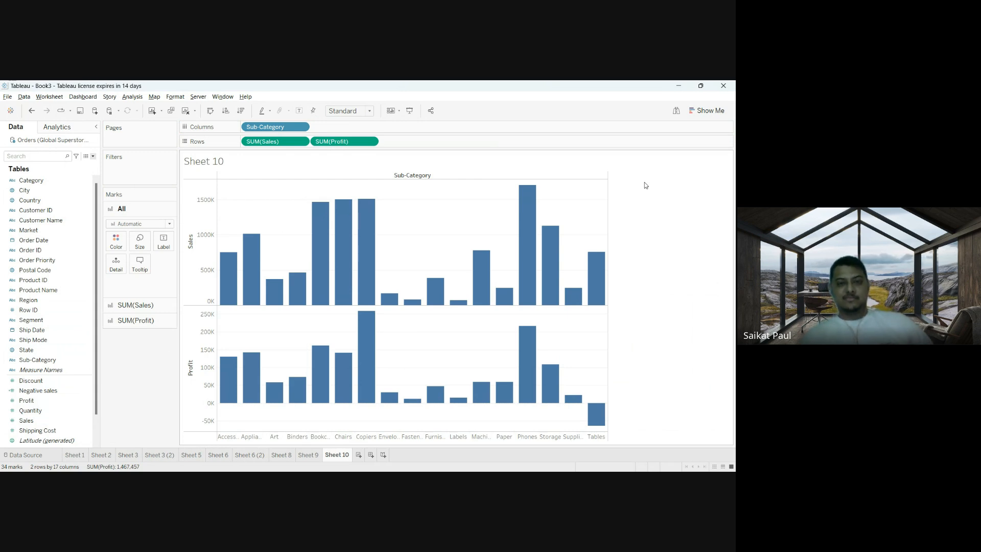
# Step: Combine SUM(Sales) and SUM(Profit) as a dual axis and synchronize the Profit axis with Sales
pyautogui.click(347, 142)
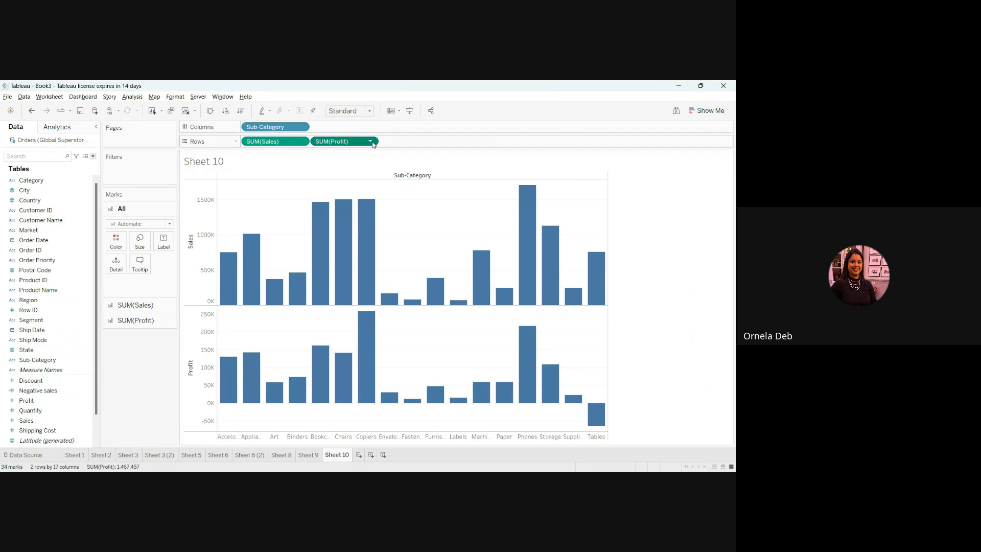
pyautogui.click(371, 307)
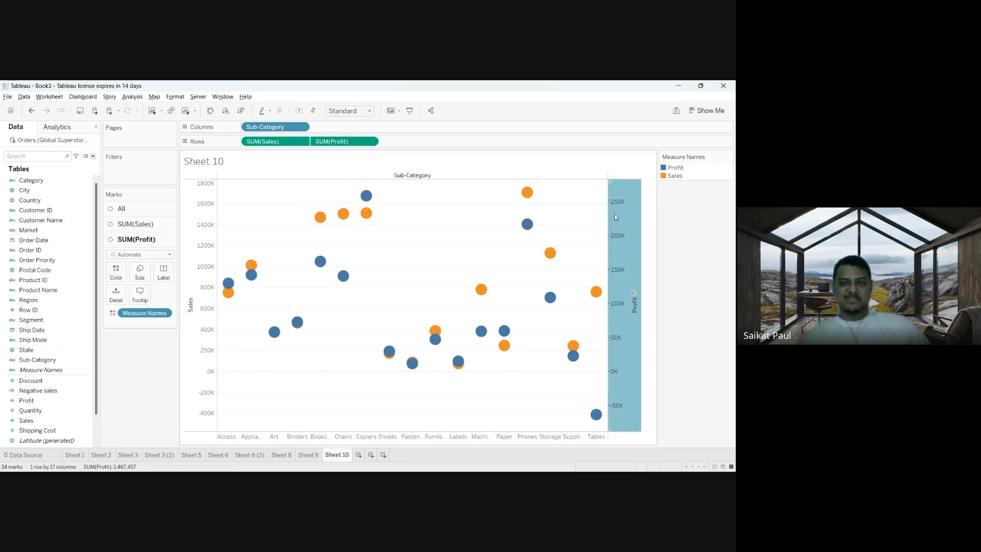
pyautogui.rightClick(628, 187)
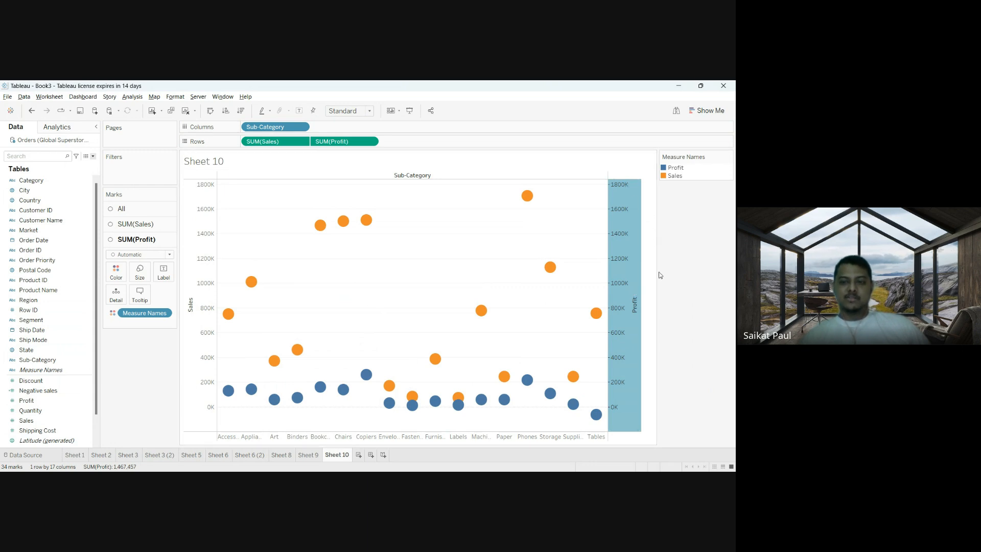
# Step: Hide the Profit axis header and format the dual-axis chart with SUM(Profit) as bars, SUM(Sales) as a line and the Entire View fit
pyautogui.click(658, 272)
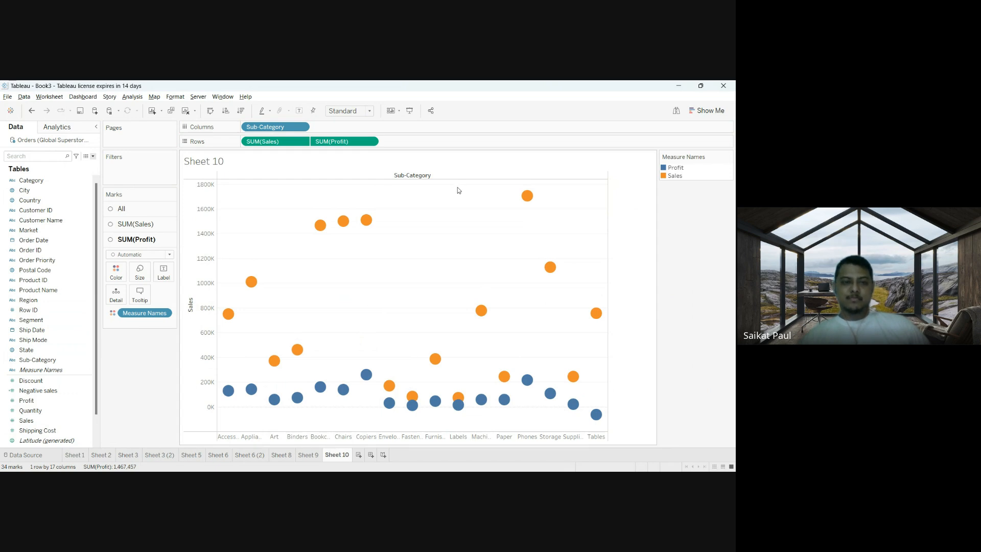
pyautogui.click(161, 225)
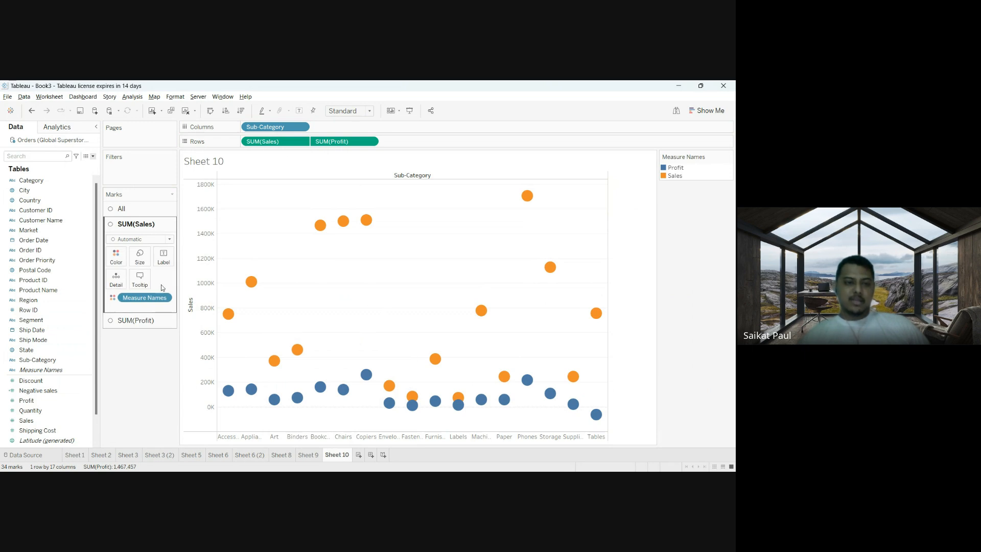
pyautogui.click(153, 320)
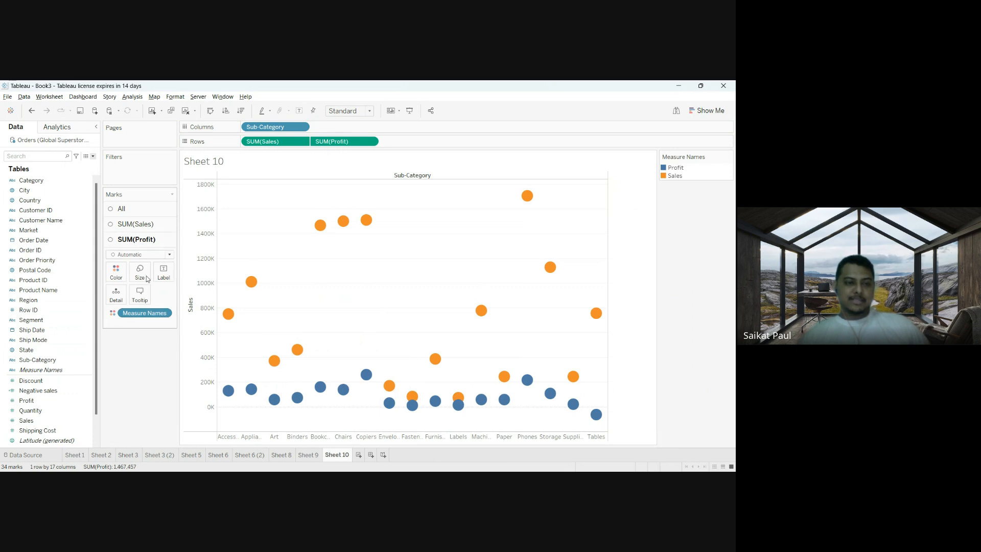
pyautogui.click(160, 223)
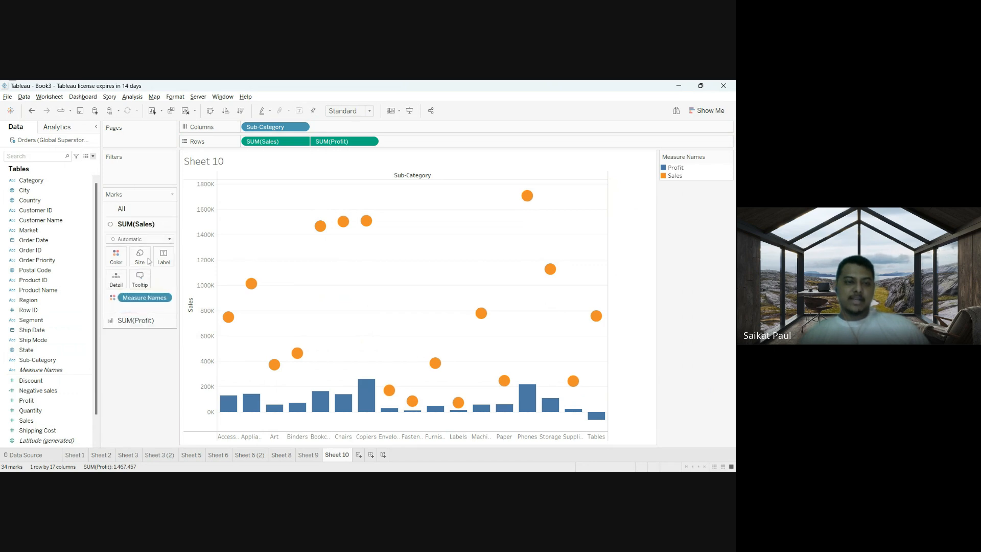
pyautogui.click(144, 274)
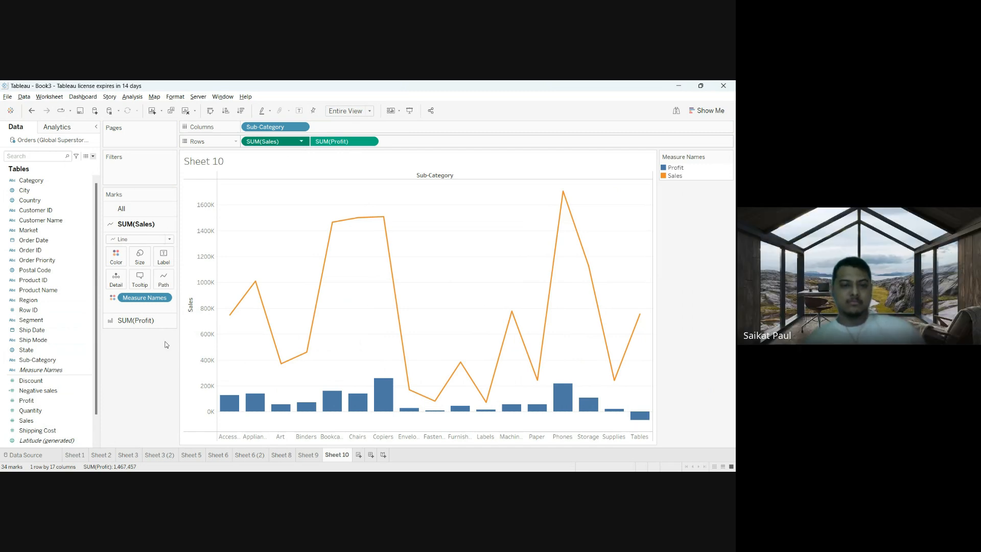
pyautogui.click(372, 142)
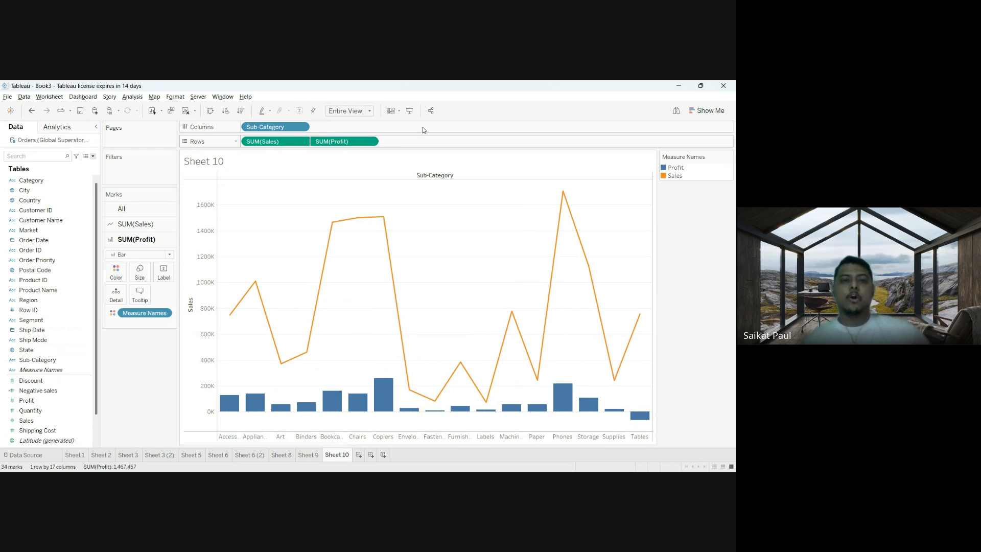
pyautogui.click(302, 143)
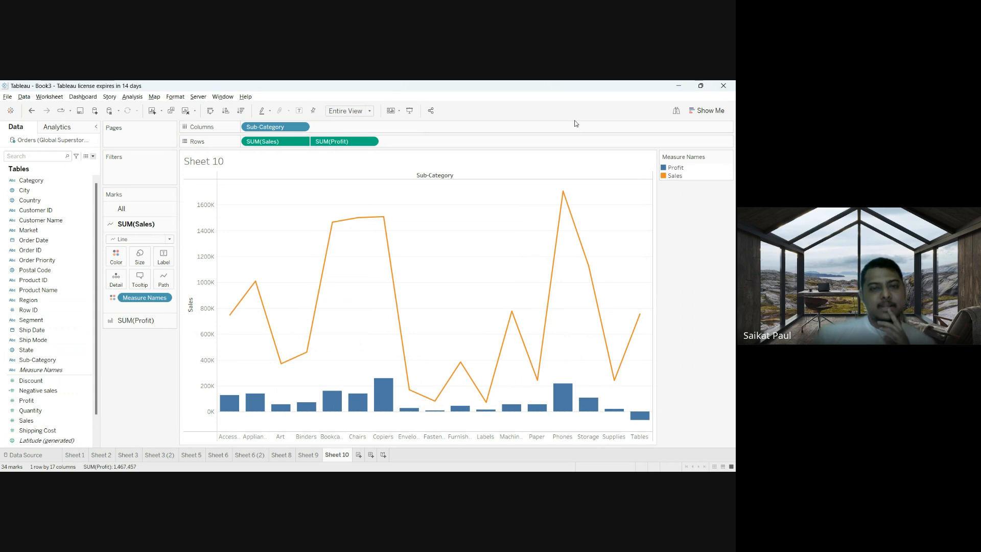
# Step: Clear the worksheet and rebuild it with Sub-Category on columns and Sales and Profit as separate measures on rows
pyautogui.moveTo(396, 307)
pyautogui.moveTo(343, 141); pyautogui.dragTo(141, 350)
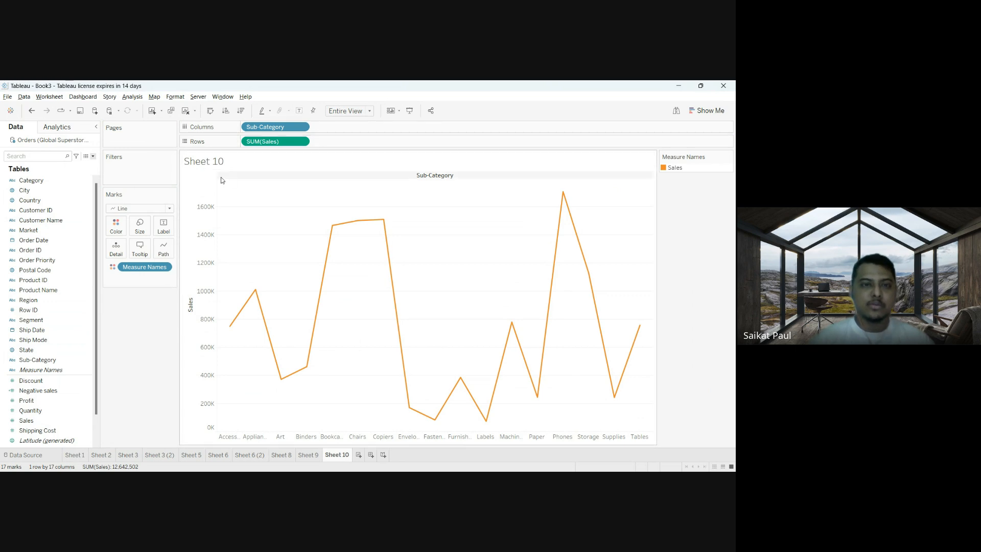
pyautogui.click(185, 111)
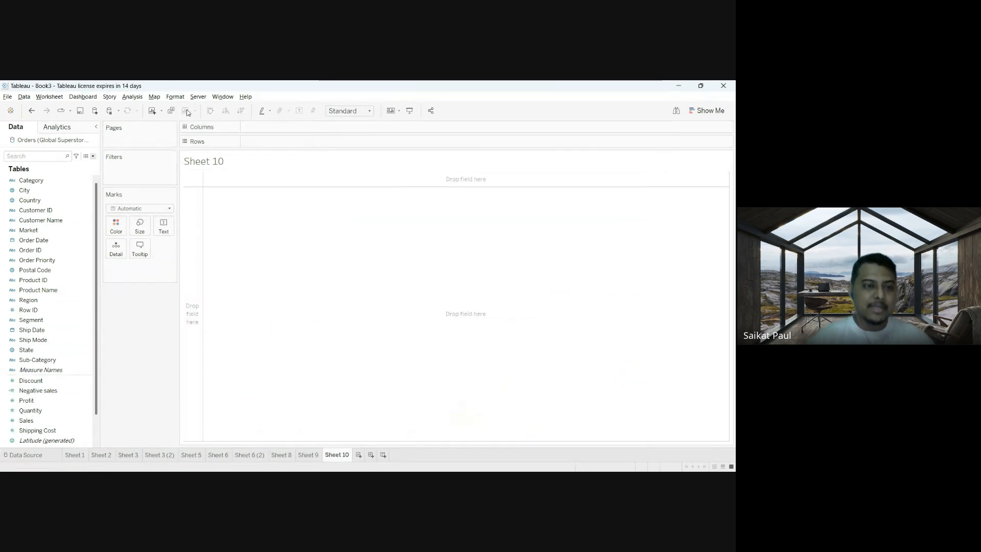
pyautogui.moveTo(47, 360)
pyautogui.mouseDown()
pyautogui.moveTo(190, 219)
pyautogui.moveTo(259, 134)
pyautogui.moveTo(276, 130)
pyautogui.mouseUp()
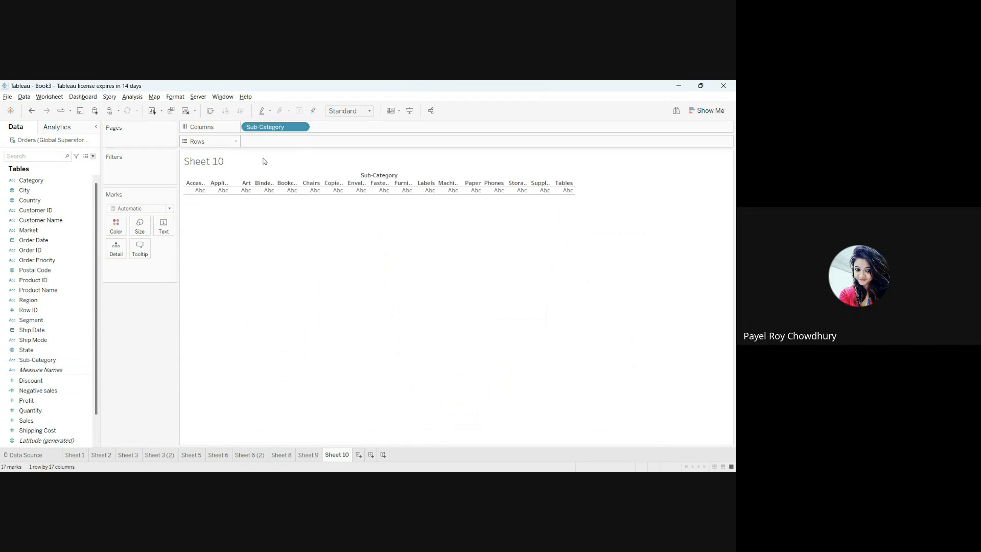
pyautogui.moveTo(43, 420); pyautogui.dragTo(278, 141)
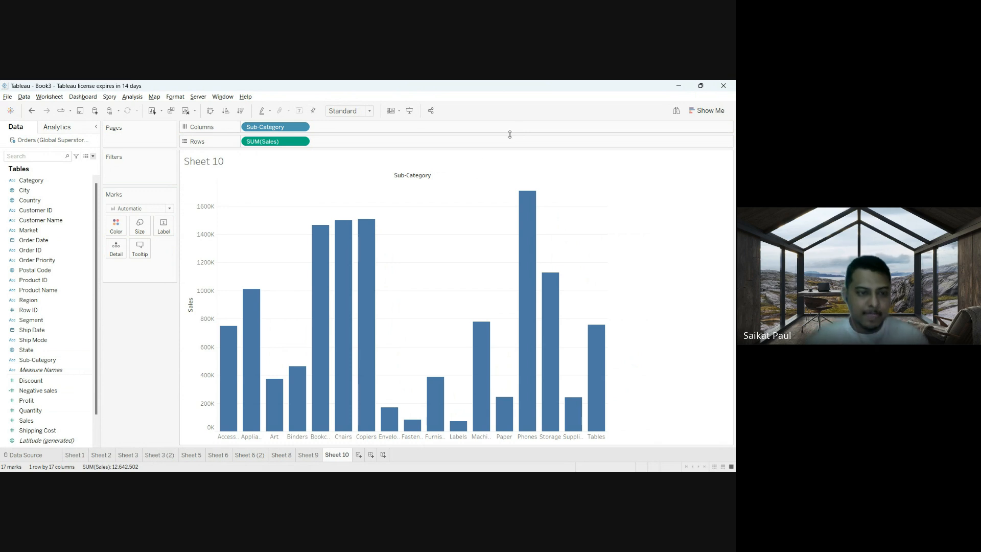
pyautogui.moveTo(33, 420); pyautogui.dragTo(360, 143)
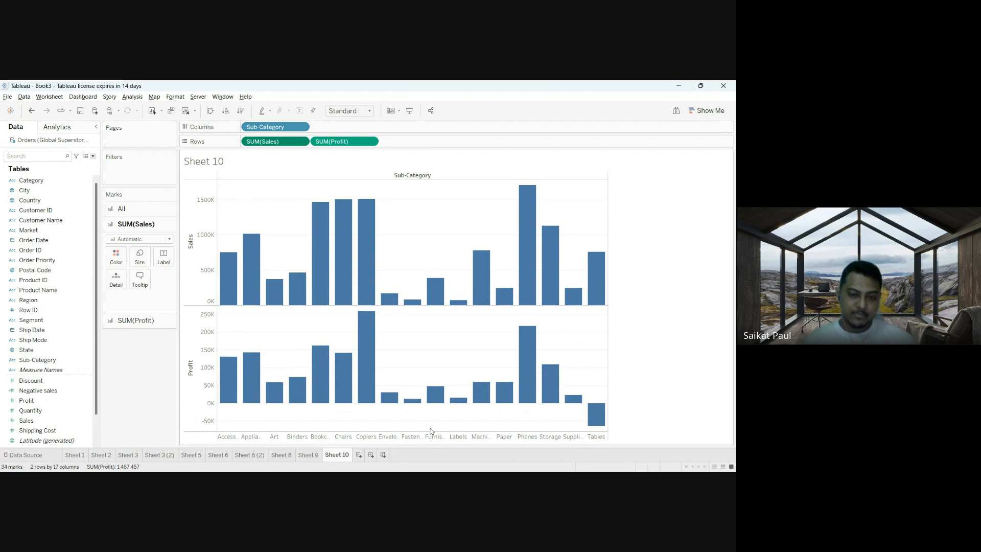
# Step: Create a new worksheet with Sub-Category on columns and blend Sales and Profit on one shared value axis
pyautogui.click(359, 454)
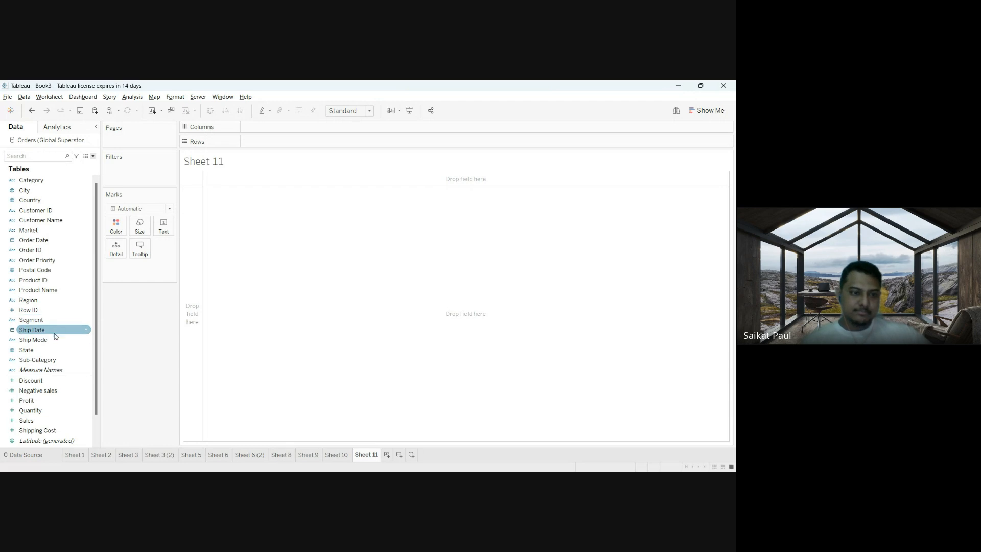
pyautogui.click(67, 357)
pyautogui.moveTo(68, 357); pyautogui.dragTo(292, 124)
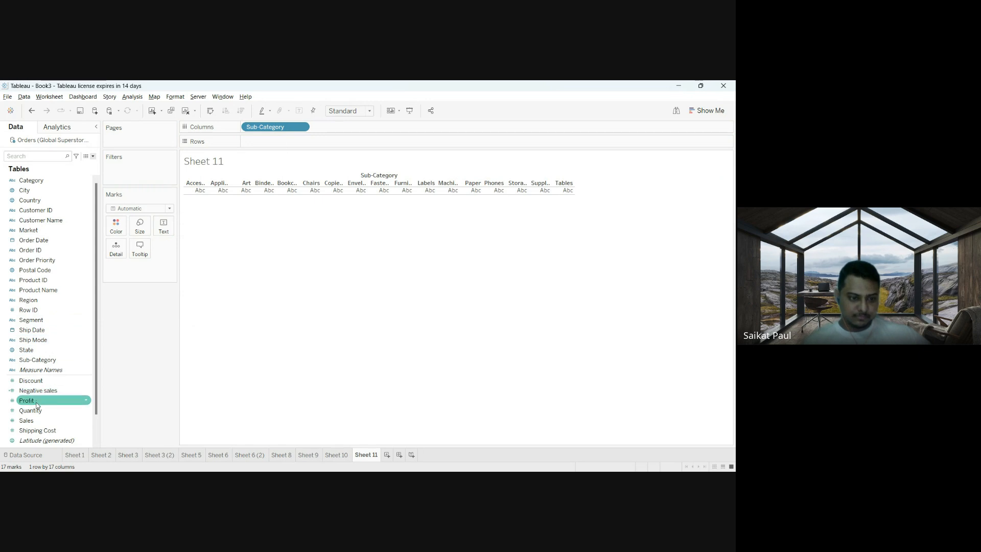
pyautogui.moveTo(41, 420); pyautogui.dragTo(270, 144)
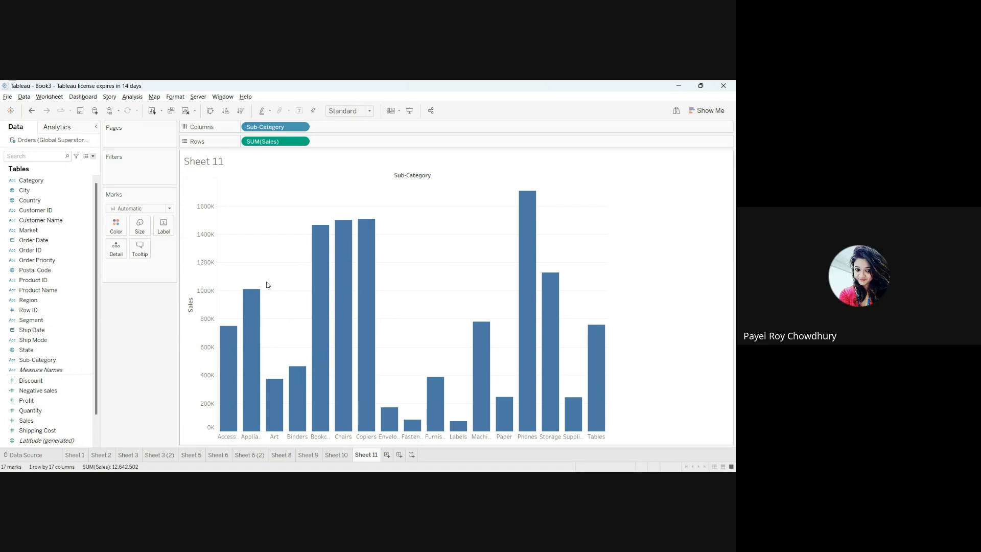
pyautogui.click(28, 402)
pyautogui.moveTo(27, 402); pyautogui.dragTo(191, 277)
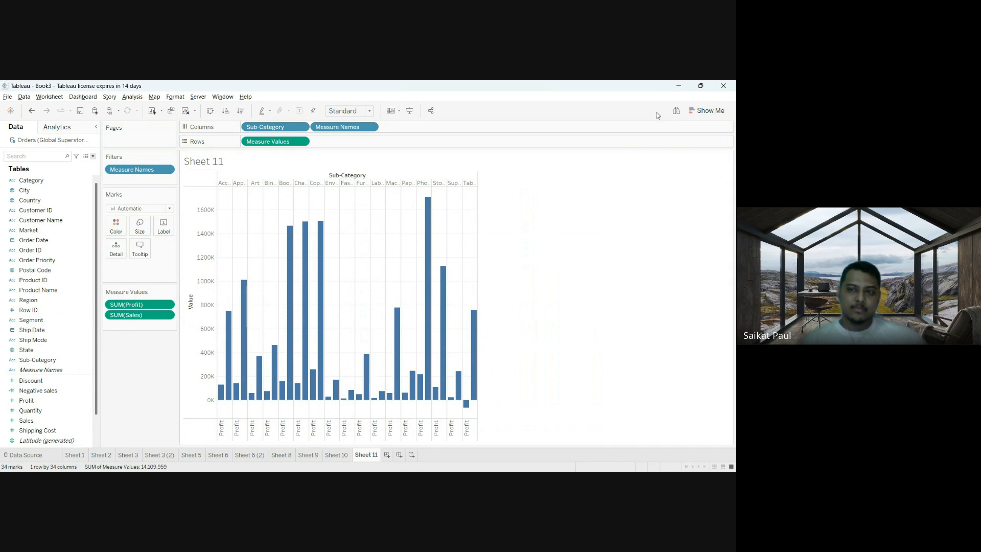
# Step: Turn the Sales and Profit chart into side-by-side bars coloured by Measure Names and fit it to Entire View
pyautogui.click(707, 110)
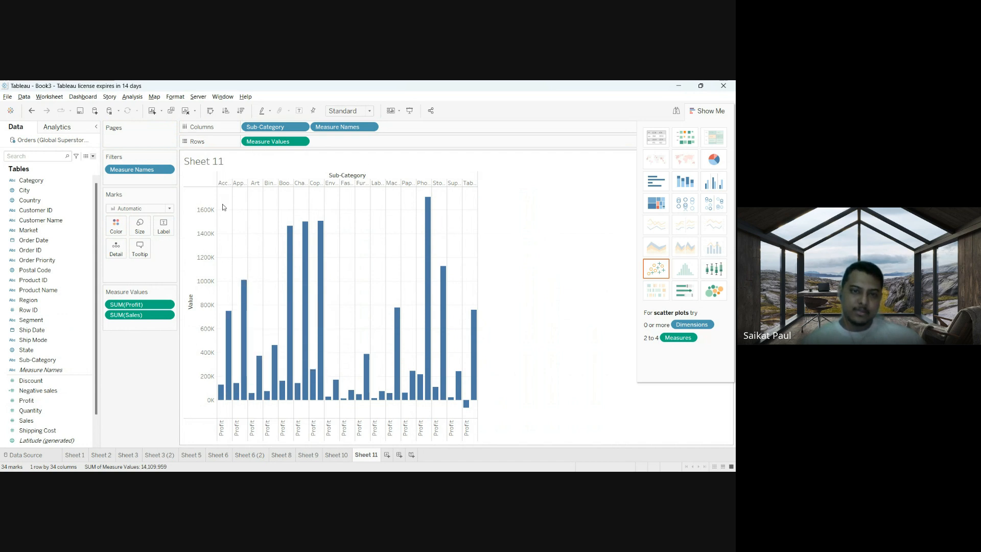
pyautogui.click(704, 110)
pyautogui.click(705, 110)
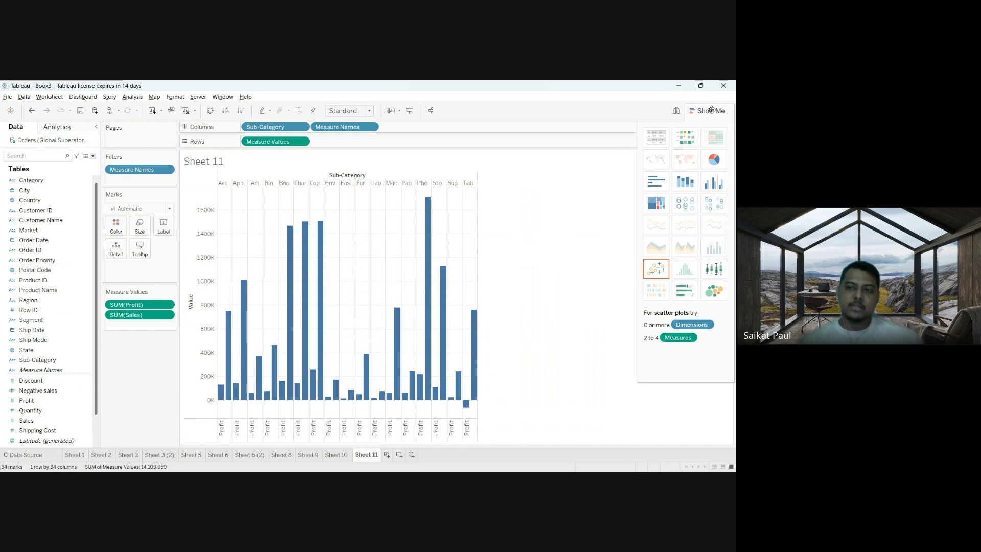
pyautogui.click(713, 183)
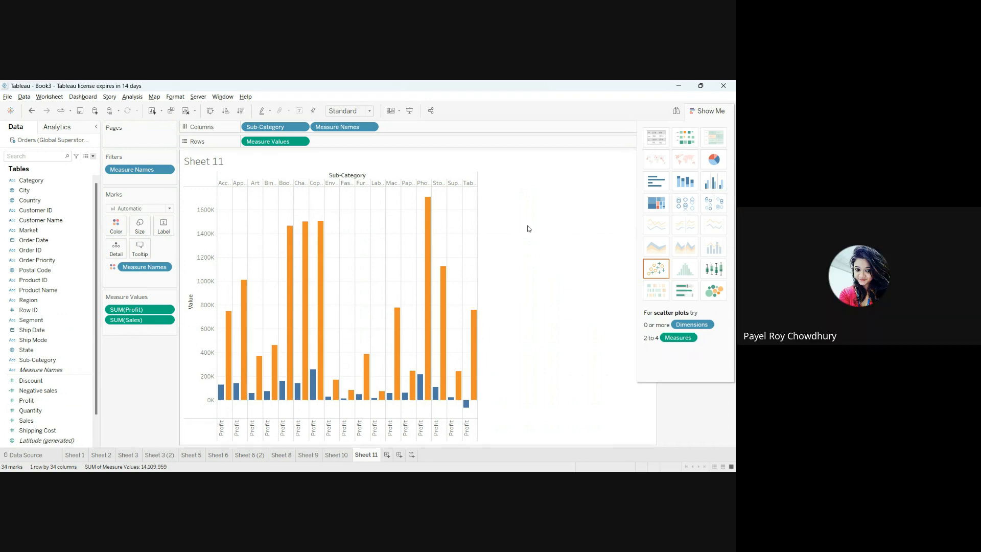
pyautogui.click(369, 111)
pyautogui.click(356, 149)
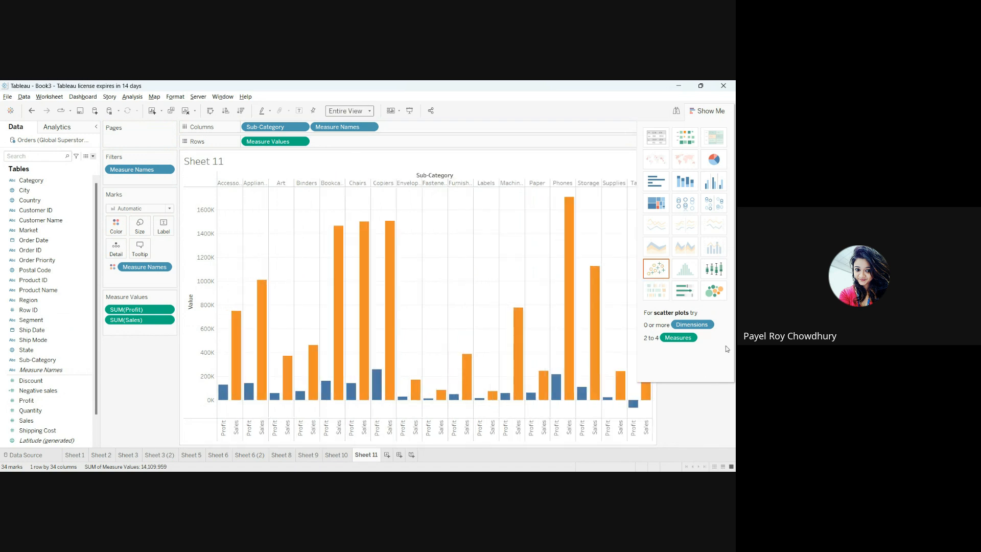
pyautogui.click(707, 110)
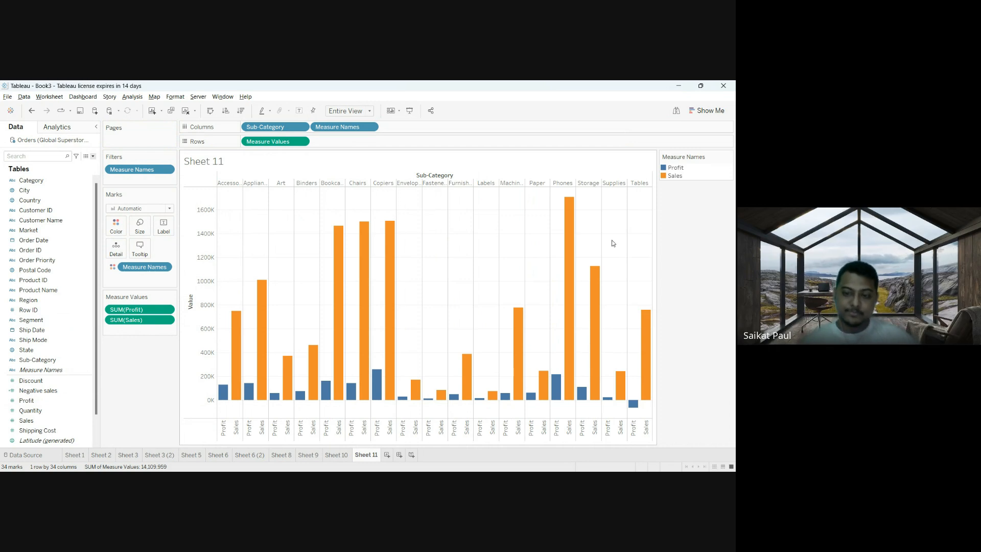
# Step: Add Quantity to the shared value axis alongside Profit and Sales
pyautogui.moveTo(236, 347)
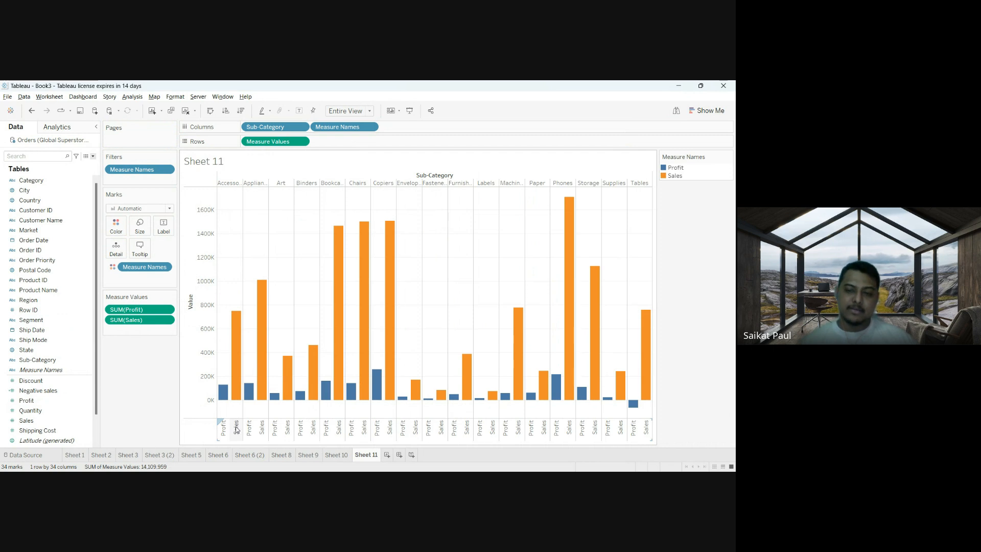
pyautogui.moveTo(394, 302)
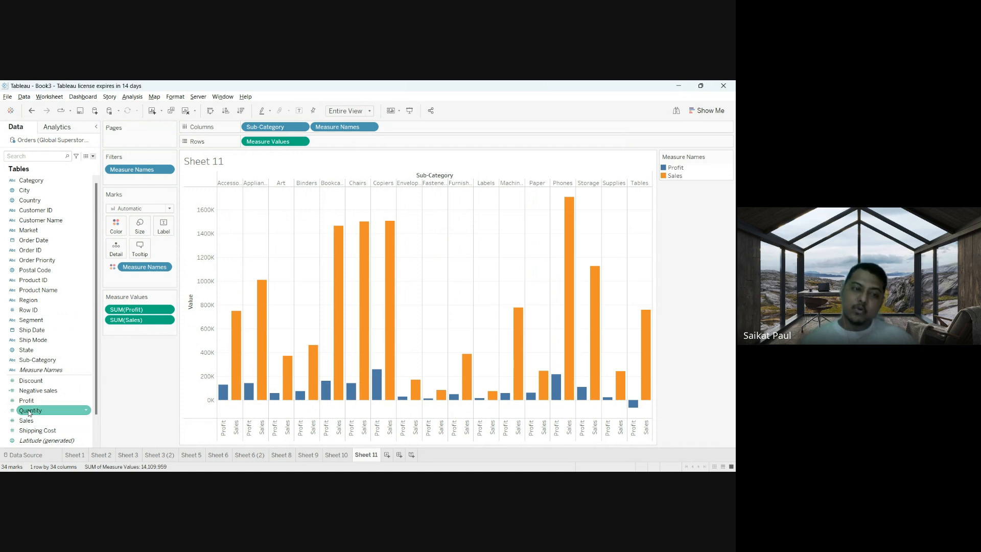
pyautogui.moveTo(29, 413); pyautogui.dragTo(194, 284)
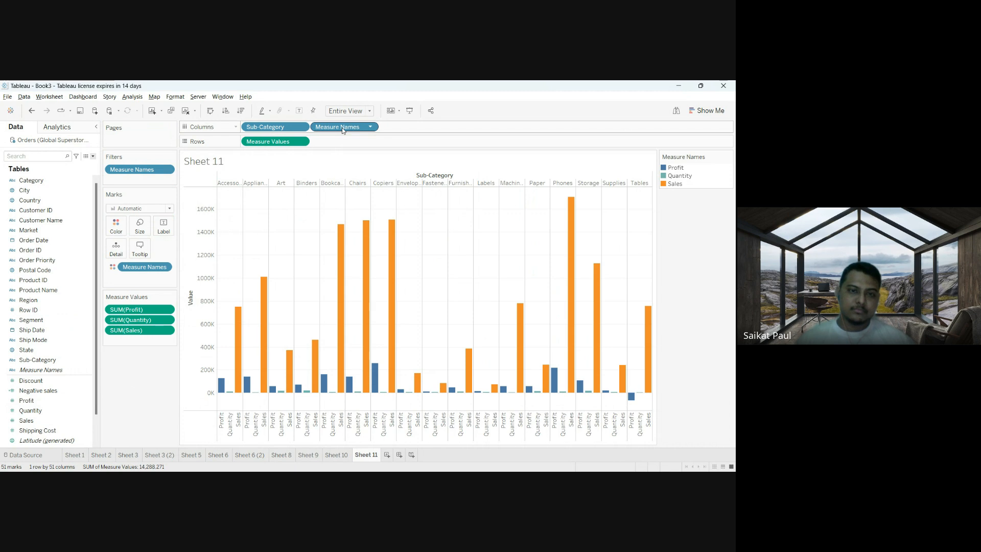
# Step: Try Measure Names as the bar size instead of a column field and return it to columns
pyautogui.moveTo(343, 130); pyautogui.dragTo(137, 225)
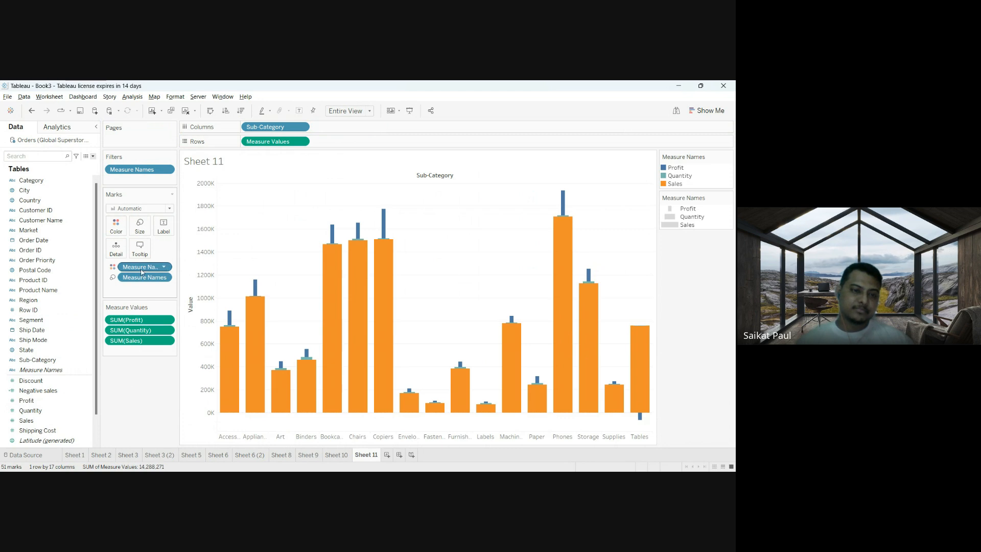
pyautogui.moveTo(148, 284); pyautogui.dragTo(359, 131)
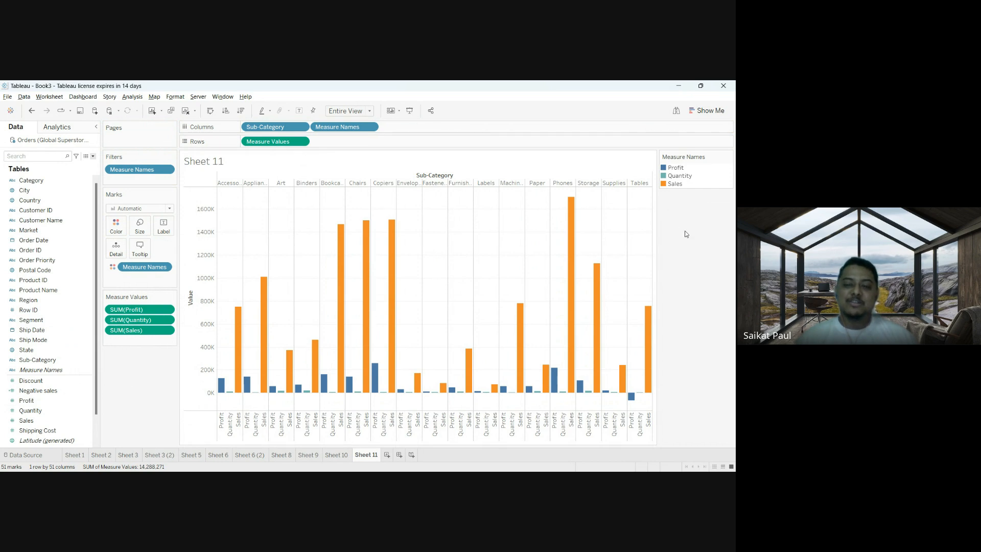
# Step: Create a new worksheet for a scatter plot with Profit on columns and Sales on rows
pyautogui.click(386, 454)
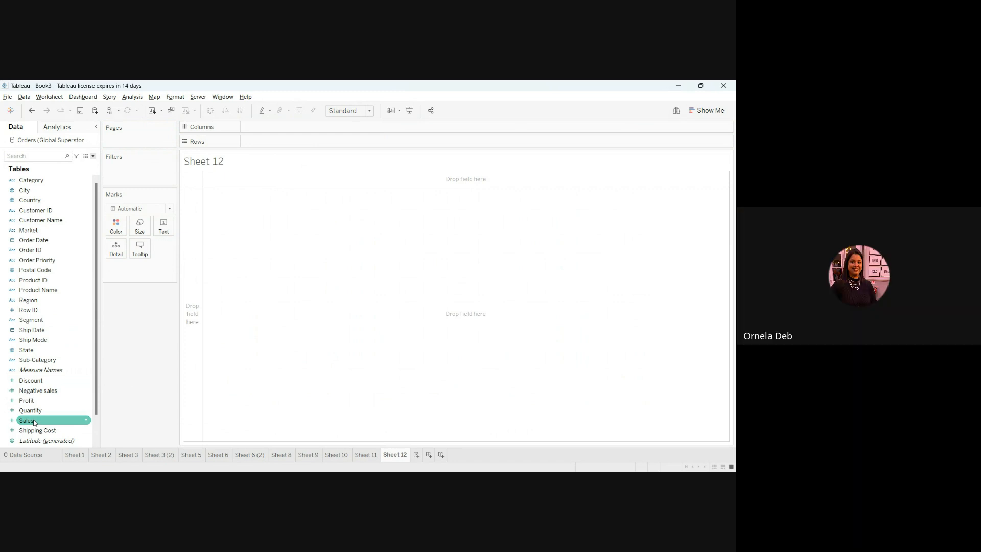
pyautogui.moveTo(35, 421)
pyautogui.mouseDown()
pyautogui.moveTo(171, 353)
pyautogui.moveTo(293, 136)
pyautogui.moveTo(281, 143)
pyautogui.moveTo(279, 128)
pyautogui.mouseUp()
pyautogui.moveTo(443, 187)
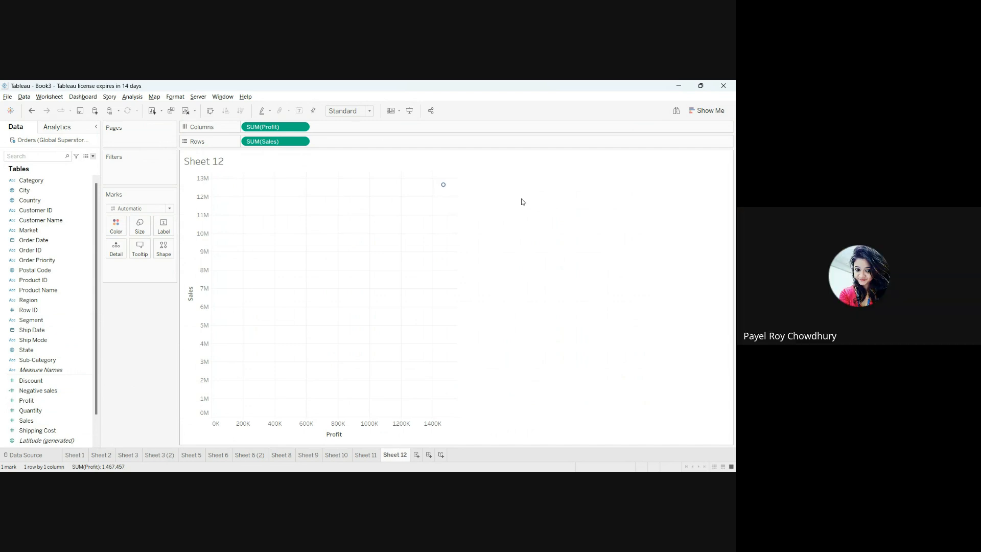
# Step: Try colouring the scatter plot marks by Customer ID and remove the field again
pyautogui.click(55, 270)
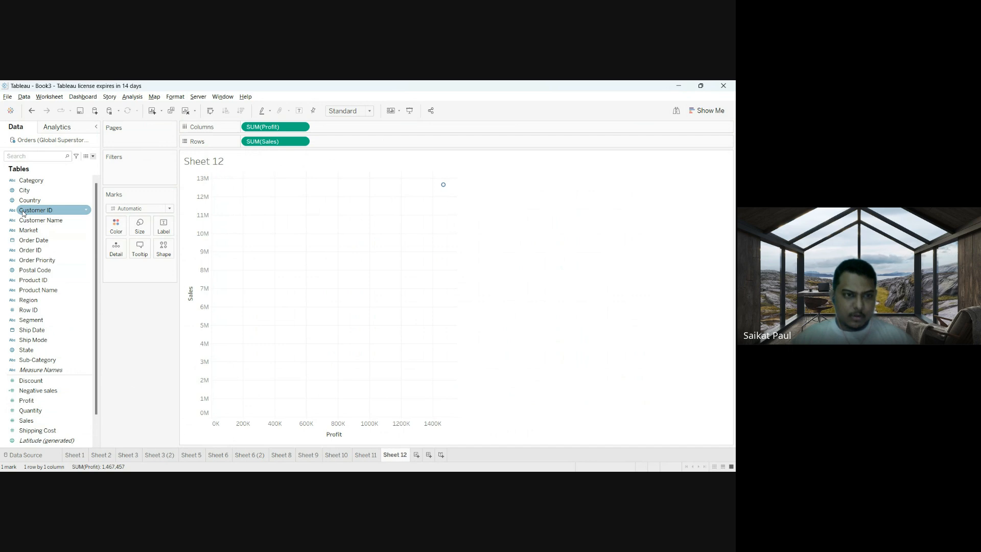
pyautogui.moveTo(22, 213); pyautogui.dragTo(114, 226)
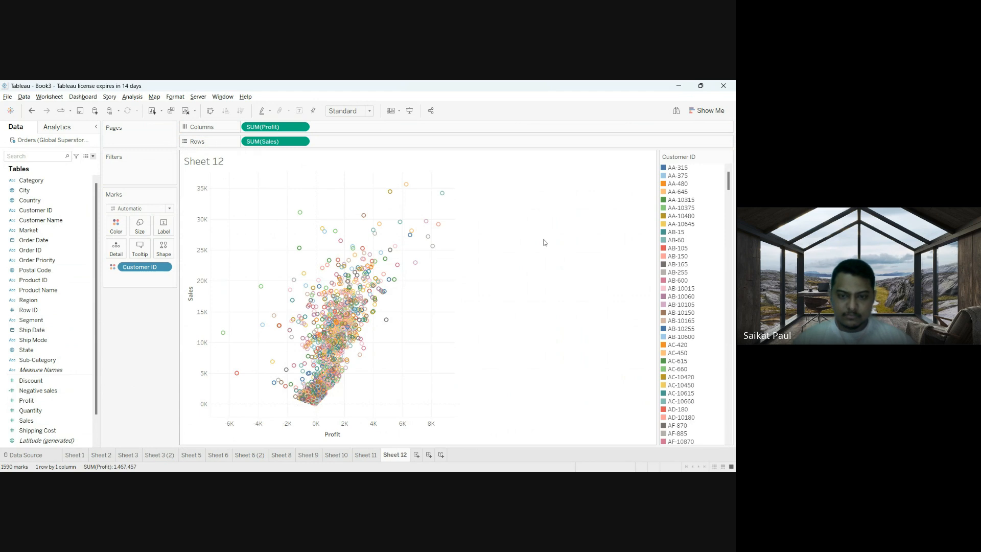
pyautogui.moveTo(140, 267); pyautogui.dragTo(77, 306)
# Step: Colour the scatter plot marks by the Customer Name field
pyautogui.click(33, 262)
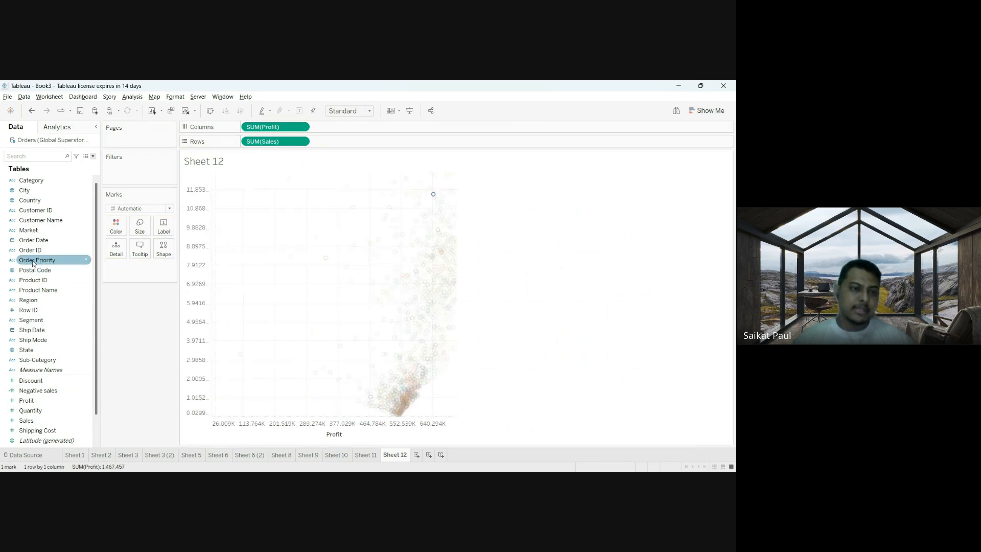
pyautogui.moveTo(34, 221); pyautogui.dragTo(115, 221)
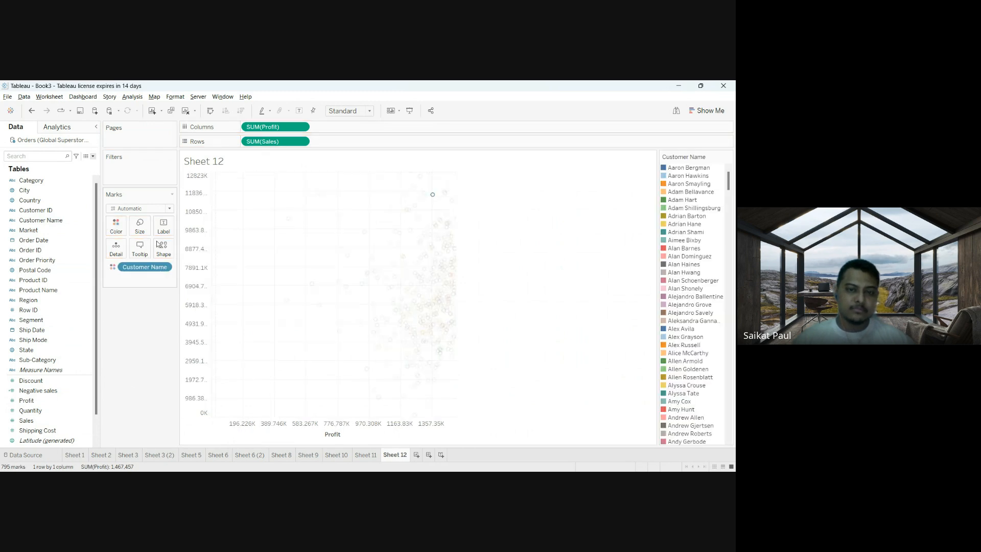
# Step: Fit the scatter plot to Entire View and hide the Customer Name colour legend
pyautogui.click(370, 111)
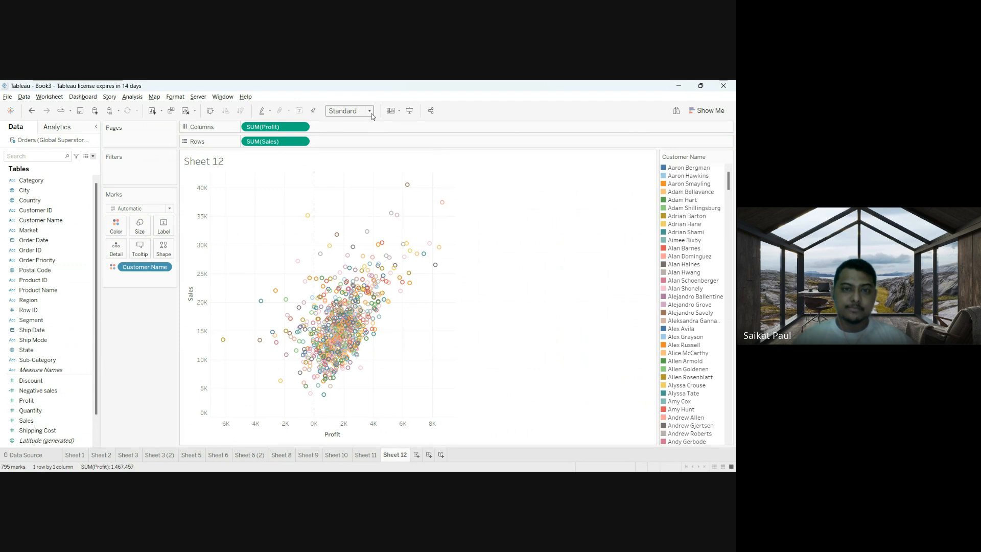
pyautogui.click(362, 150)
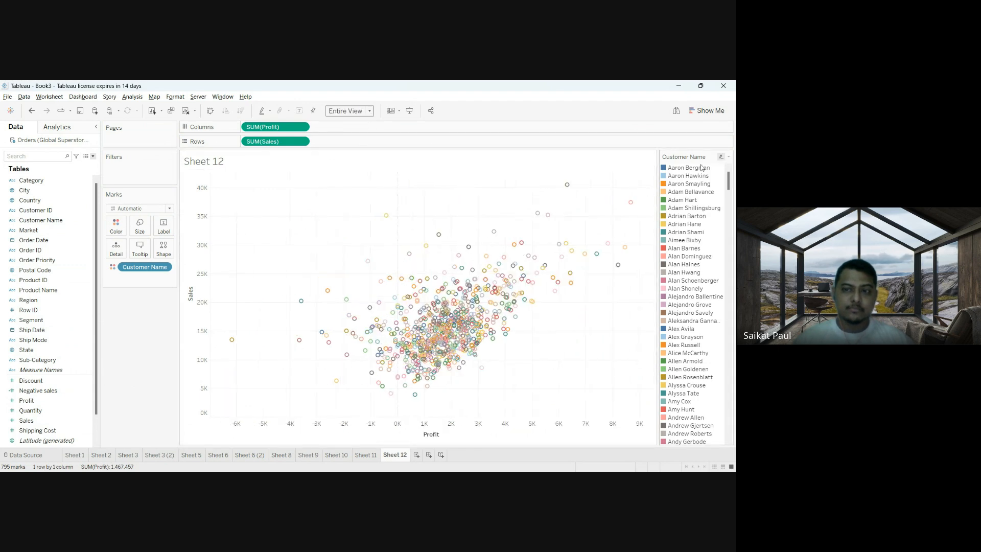
pyautogui.click(728, 158)
pyautogui.click(690, 231)
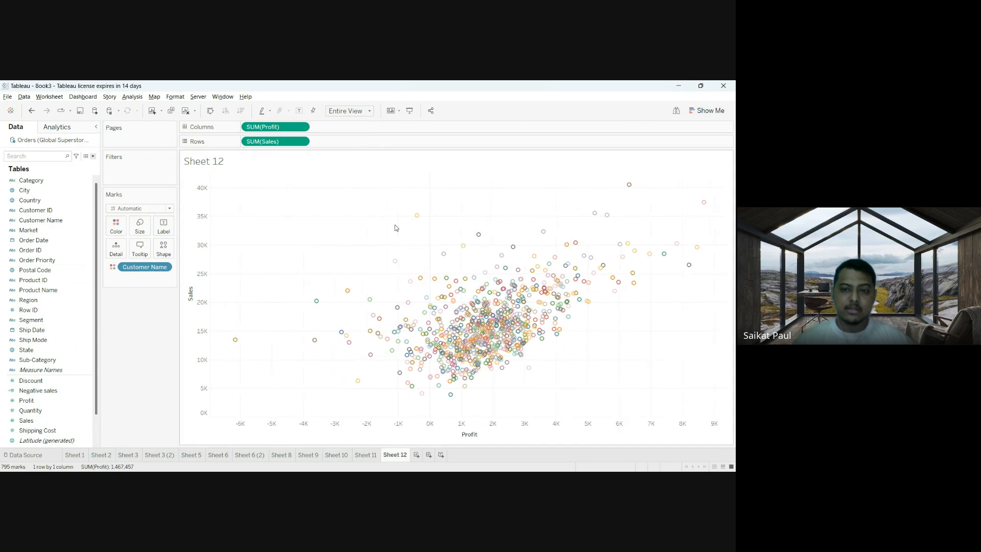
# Step: Set the scatter plot's mark type to Circle
pyautogui.moveTo(467, 252)
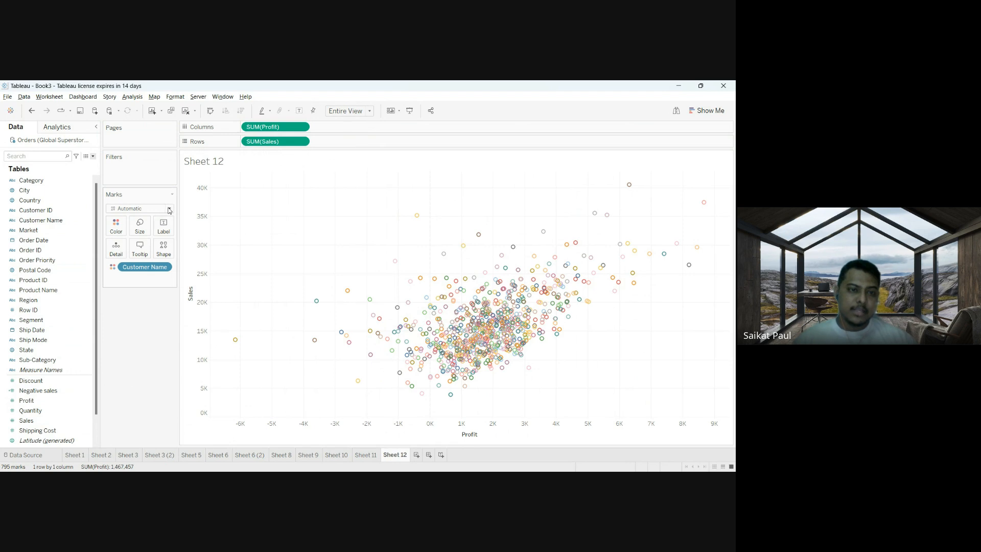
pyautogui.click(132, 268)
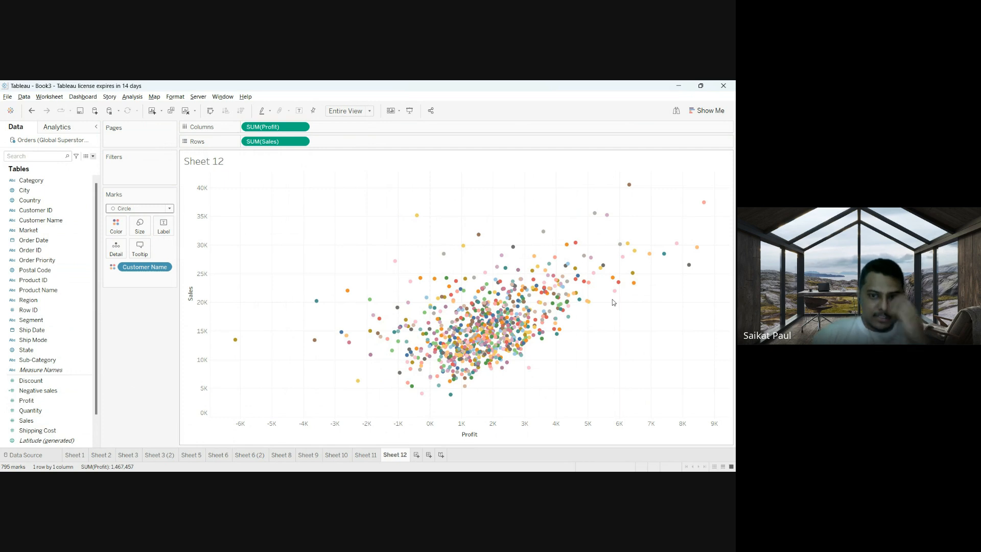
# Step: Try paging the scatter plot by year-and-quarter of Order Date and remove the field from Pages again
pyautogui.click(49, 251)
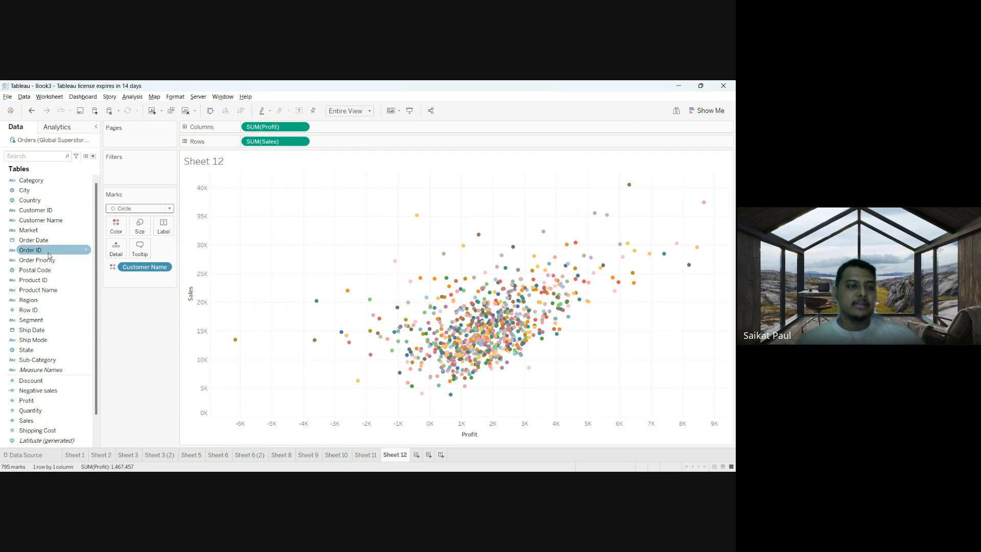
pyautogui.click(41, 242)
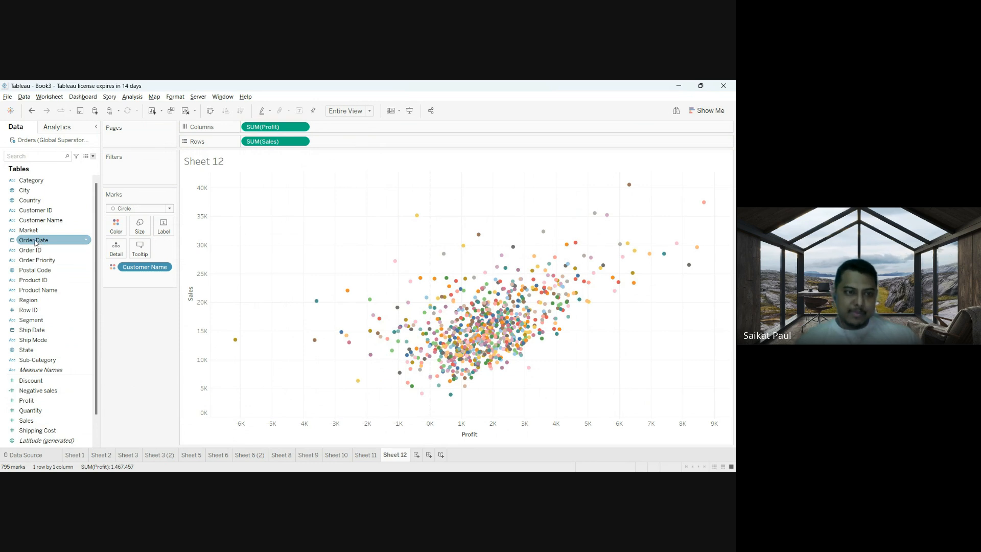
pyautogui.moveTo(35, 242); pyautogui.dragTo(122, 139)
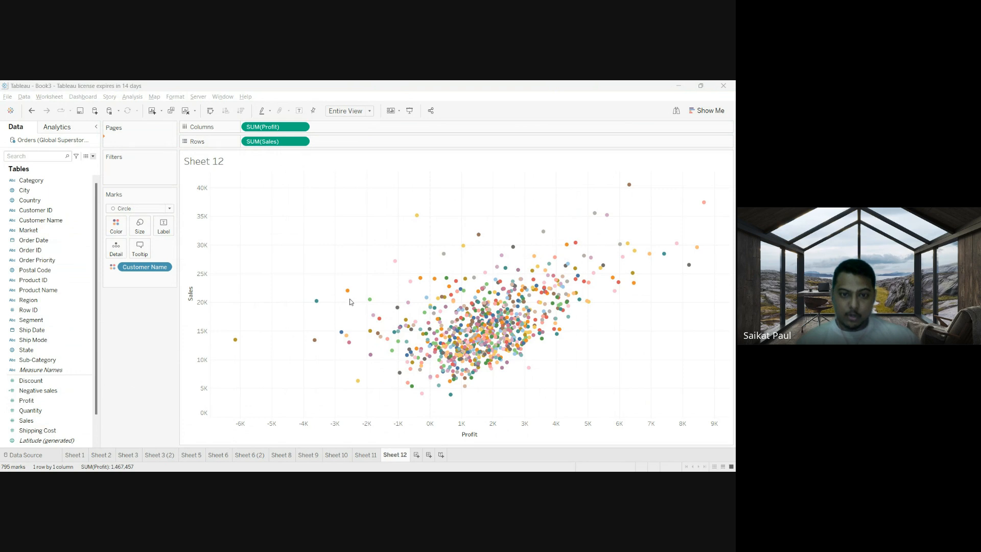
pyautogui.click(369, 389)
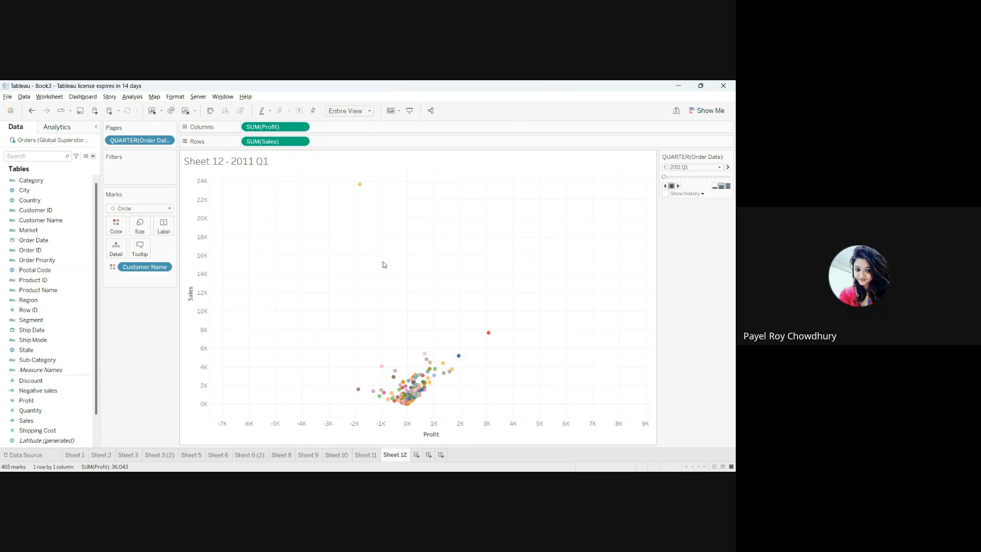
pyautogui.moveTo(138, 140); pyautogui.dragTo(147, 334)
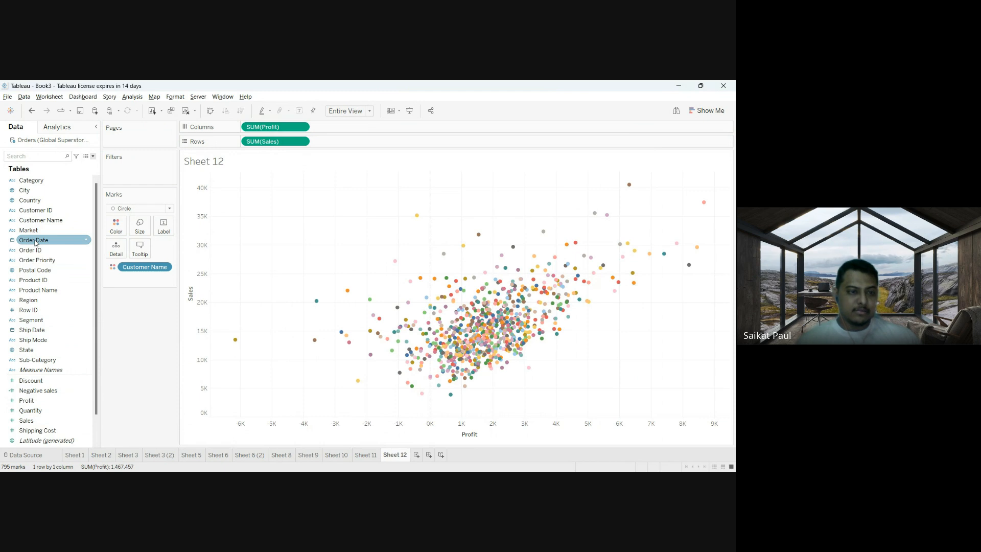
pyautogui.moveTo(35, 243); pyautogui.dragTo(124, 143)
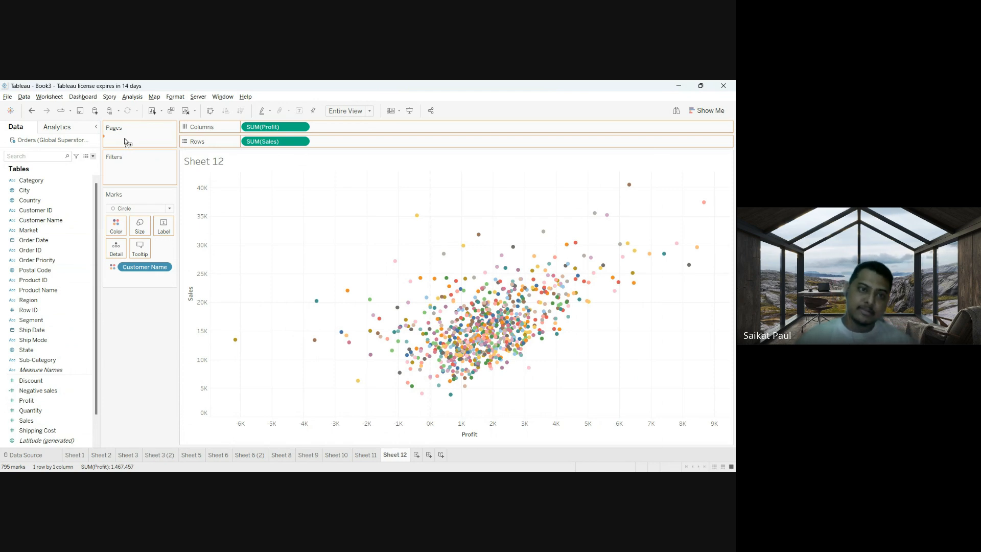
pyautogui.moveTo(124, 138); pyautogui.dragTo(124, 138)
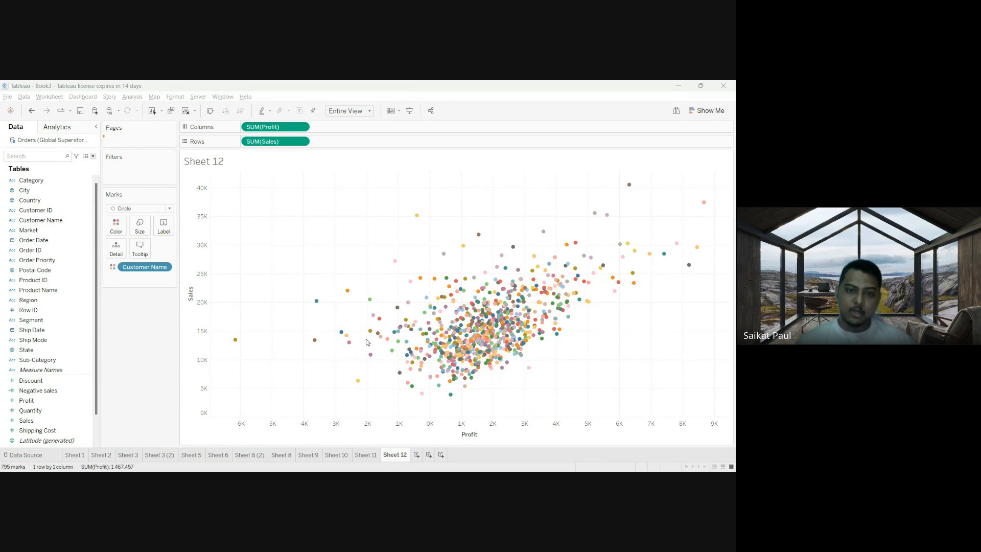
pyautogui.click(371, 389)
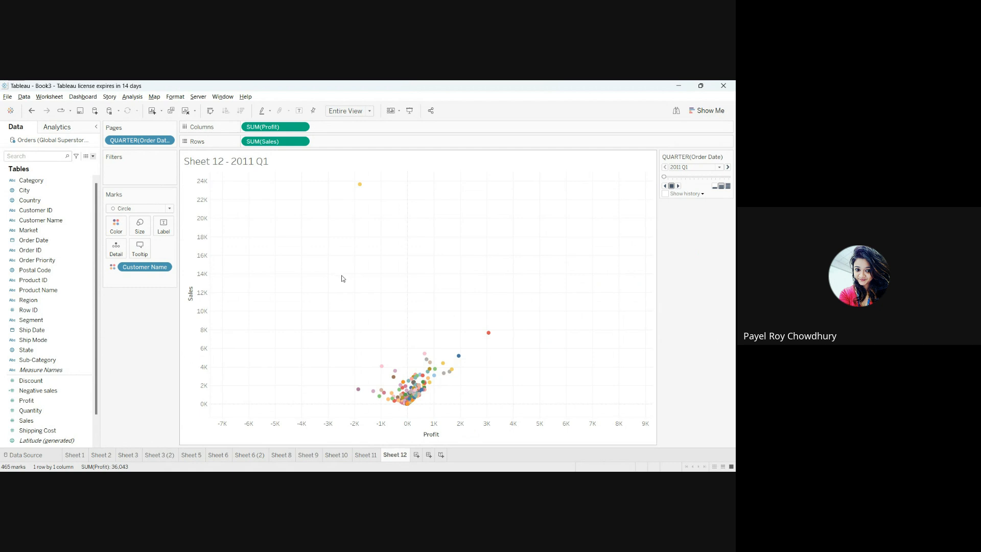
pyautogui.click(167, 140)
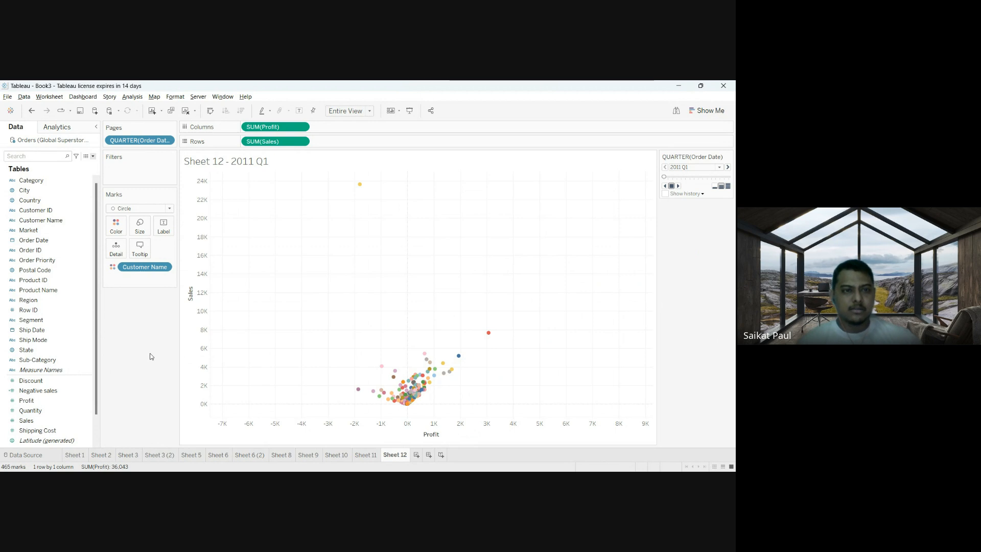
pyautogui.click(167, 142)
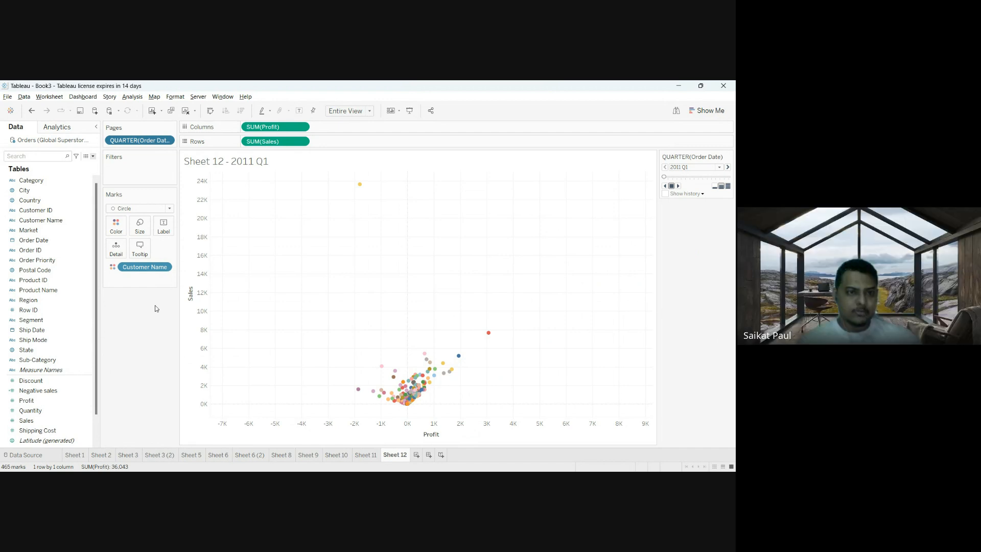
pyautogui.moveTo(147, 141); pyautogui.dragTo(153, 327)
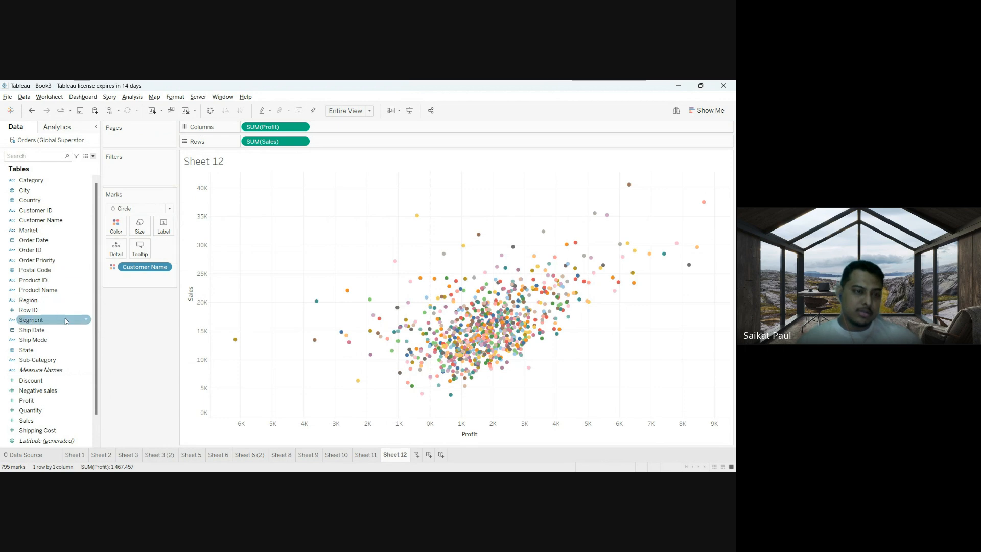
# Step: Page the scatter plot by the year-and-quarter level of the Order Date field
pyautogui.click(31, 241)
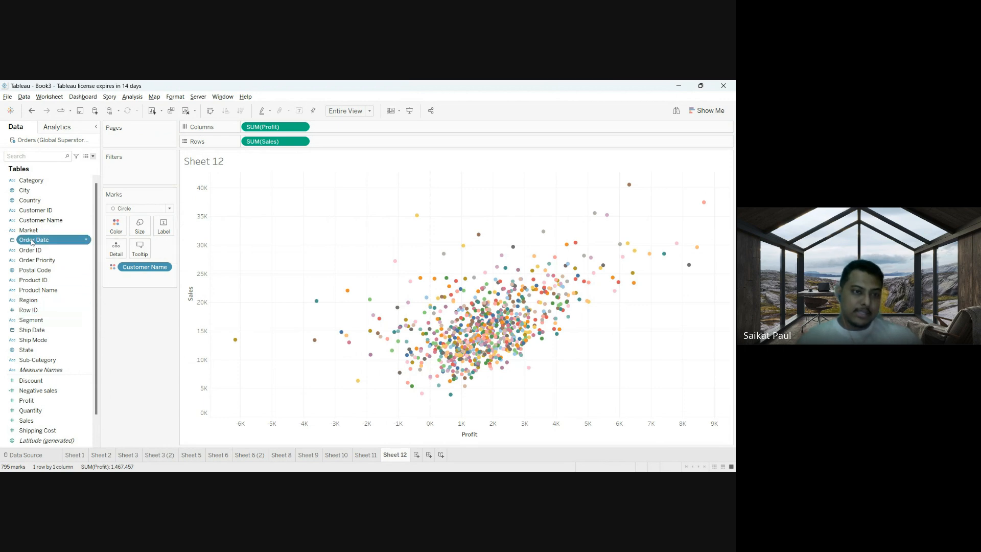
pyautogui.moveTo(32, 242); pyautogui.dragTo(120, 133)
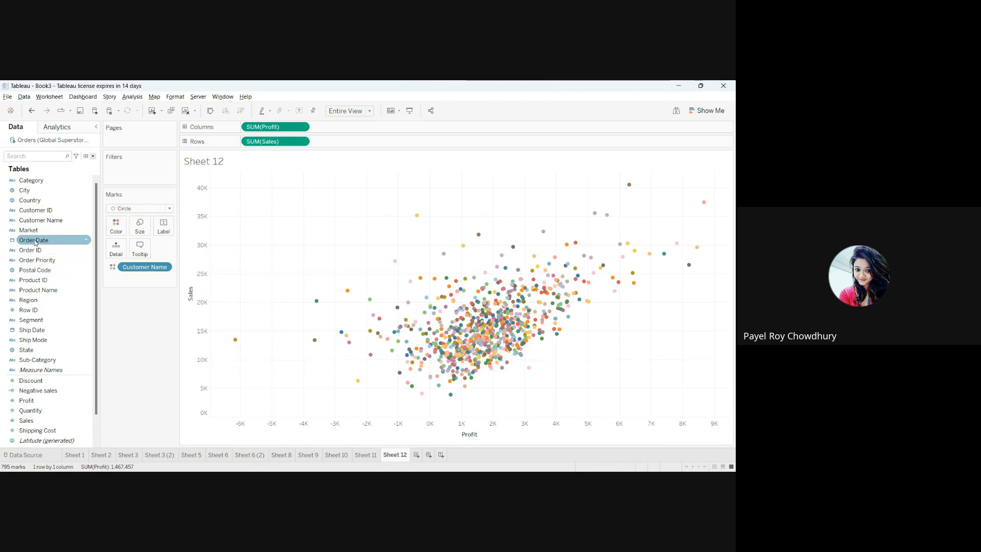
pyautogui.moveTo(32, 240); pyautogui.dragTo(122, 139)
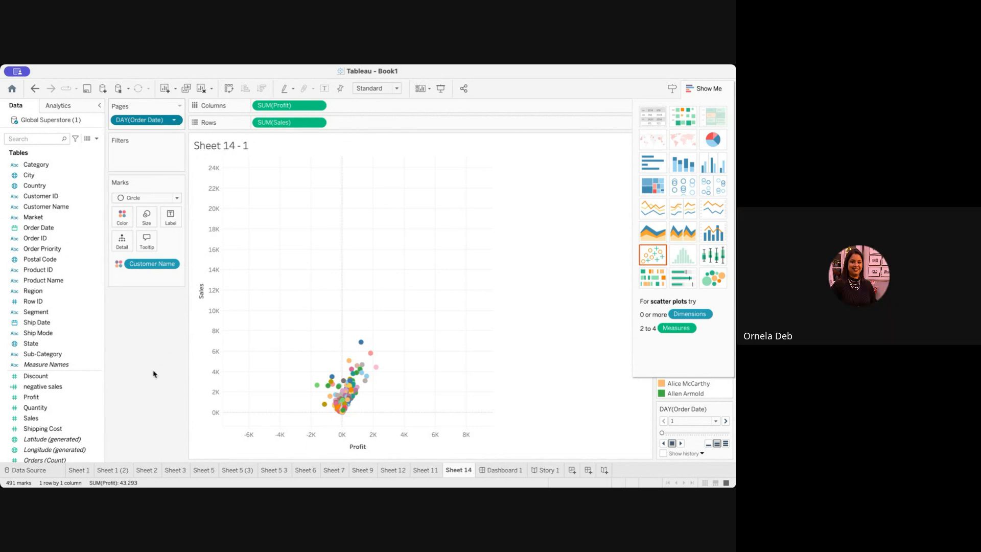
# Step: Set the Order Date page field on Sheet 14 to the year-and-quarter level after trying the quarter-only and month levels
pyautogui.click(155, 249)
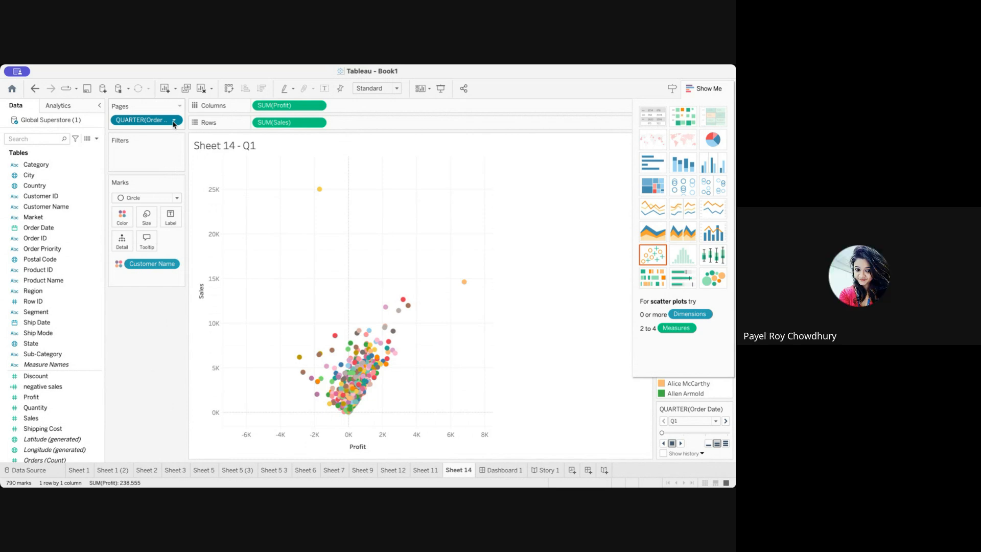
pyautogui.click(174, 122)
pyautogui.click(153, 398)
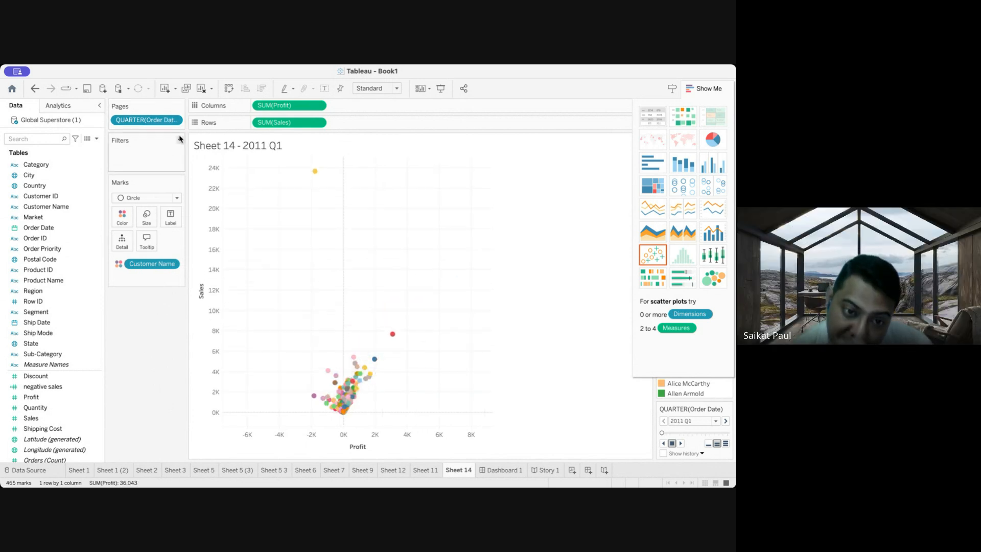
pyautogui.click(151, 312)
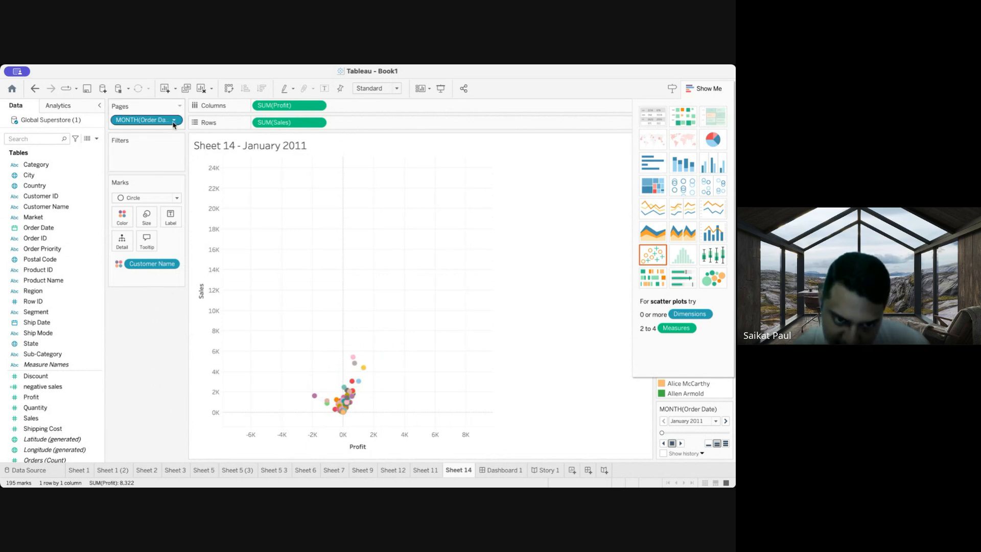
pyautogui.click(164, 303)
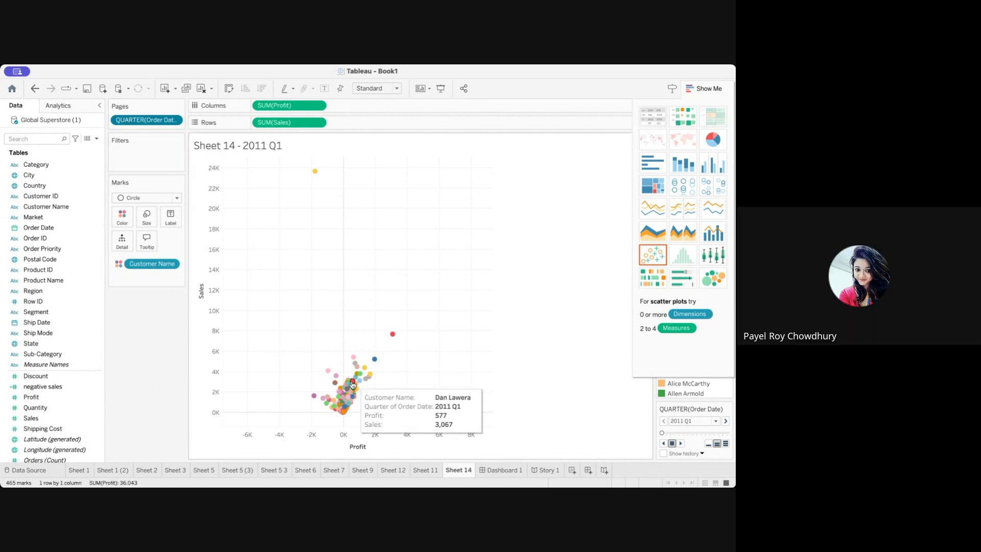
pyautogui.moveTo(340, 376)
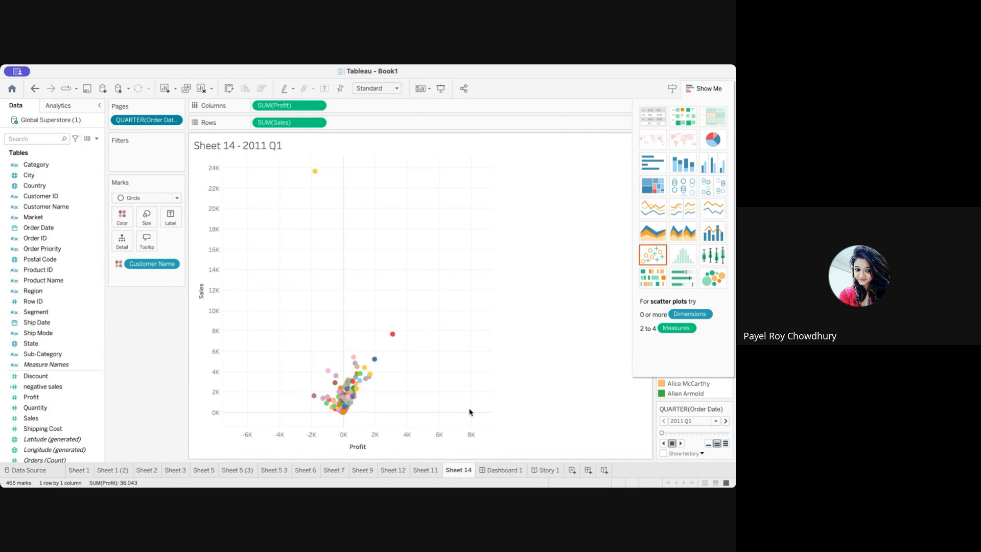
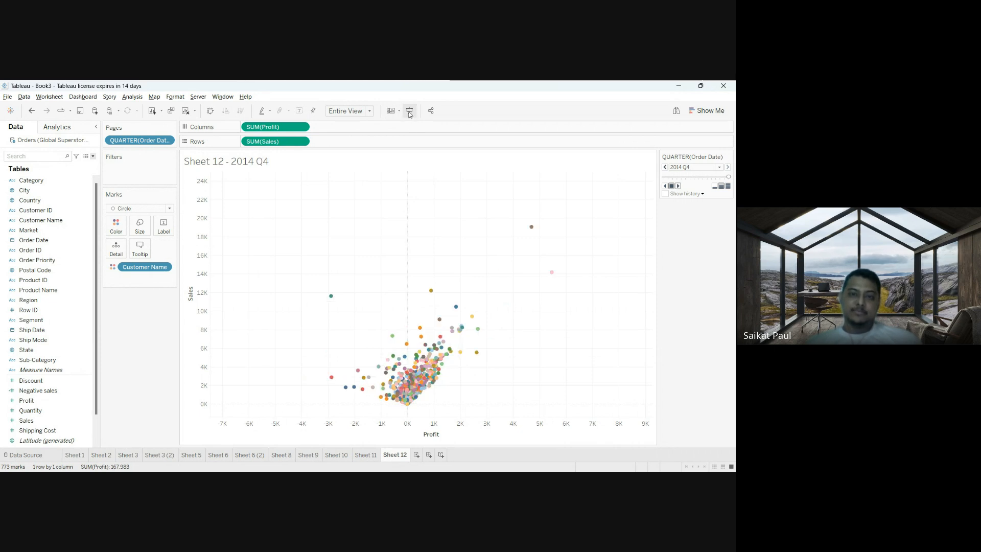
# Step: Play through the scatter plot's quarterly pages in presentation mode and return to the worksheet
pyautogui.click(409, 111)
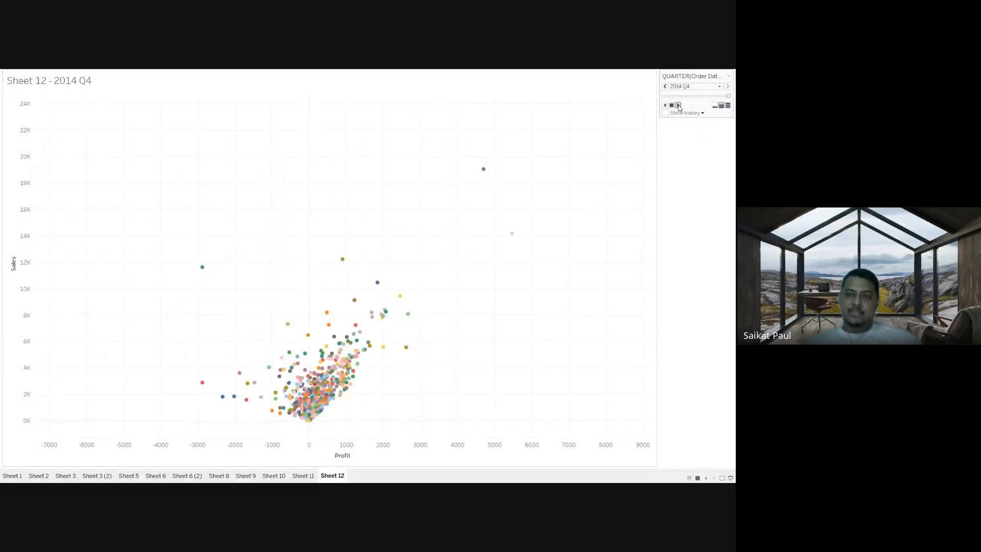
pyautogui.click(678, 105)
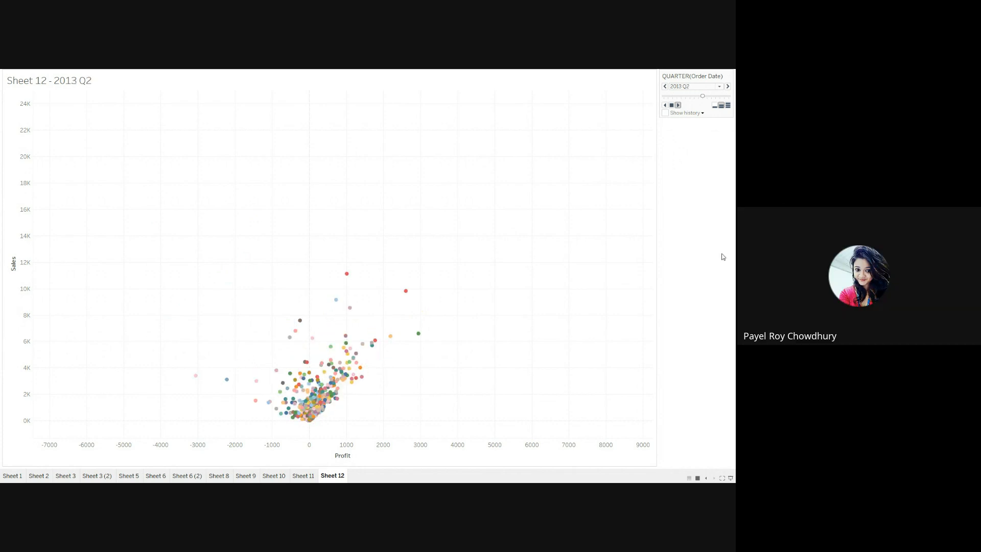
pyautogui.press('Escape')
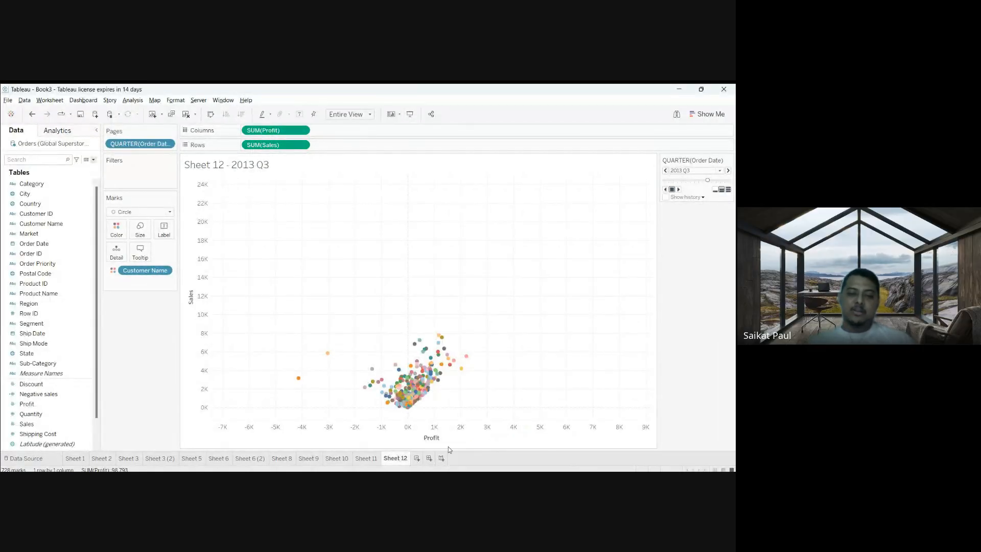
# Step: Create a new worksheet with a vertical bar chart of Profit by Sub-Category
pyautogui.click(416, 458)
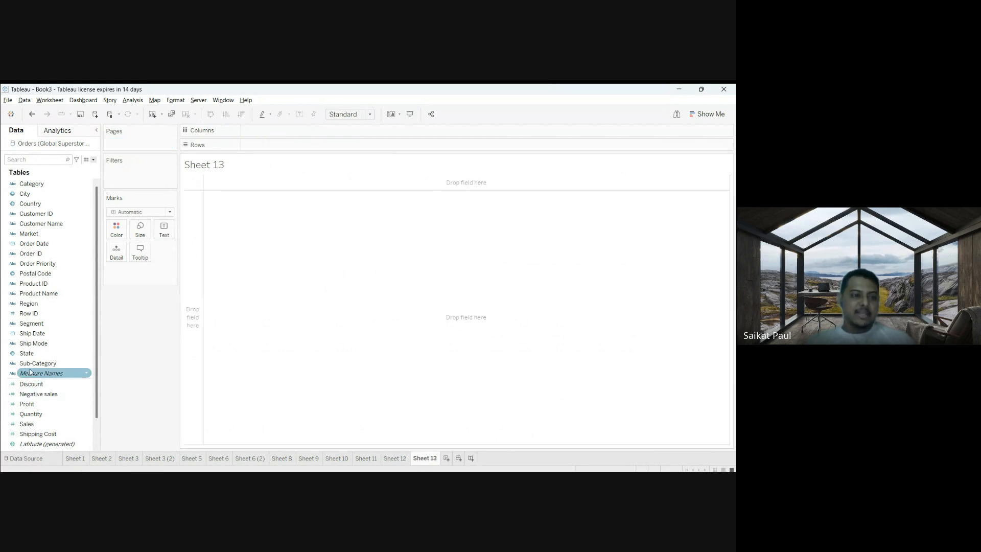
pyautogui.moveTo(36, 362); pyautogui.dragTo(263, 145)
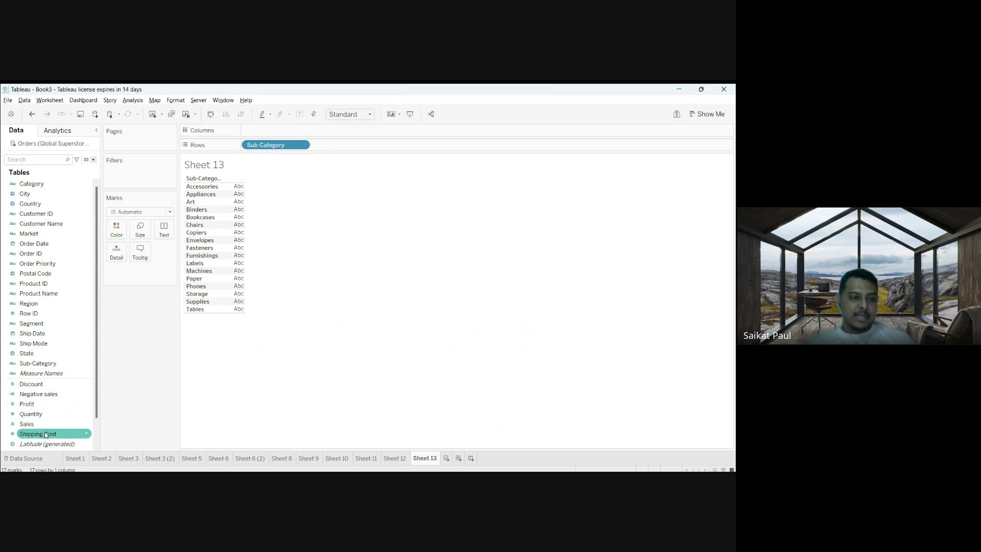
pyautogui.moveTo(45, 434); pyautogui.dragTo(279, 134)
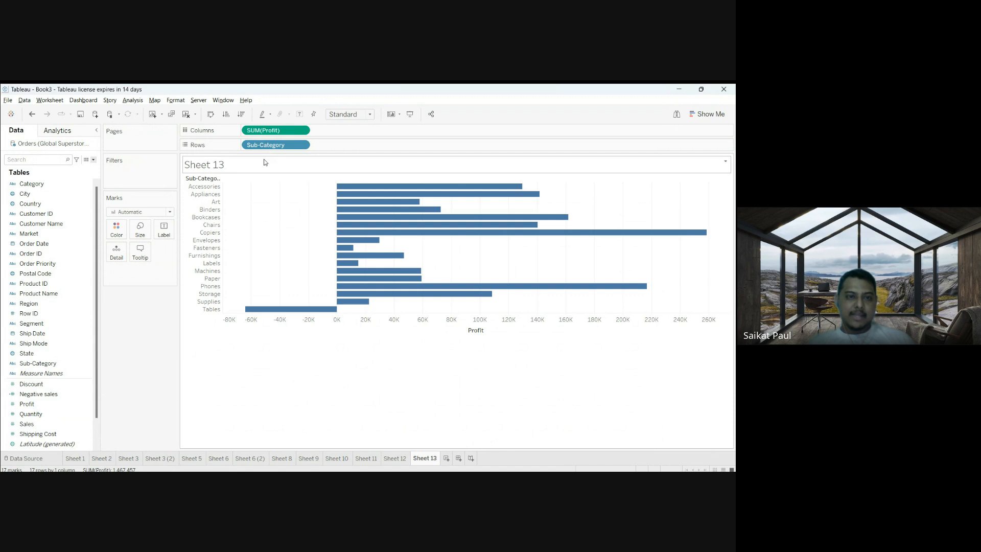
pyautogui.click(211, 115)
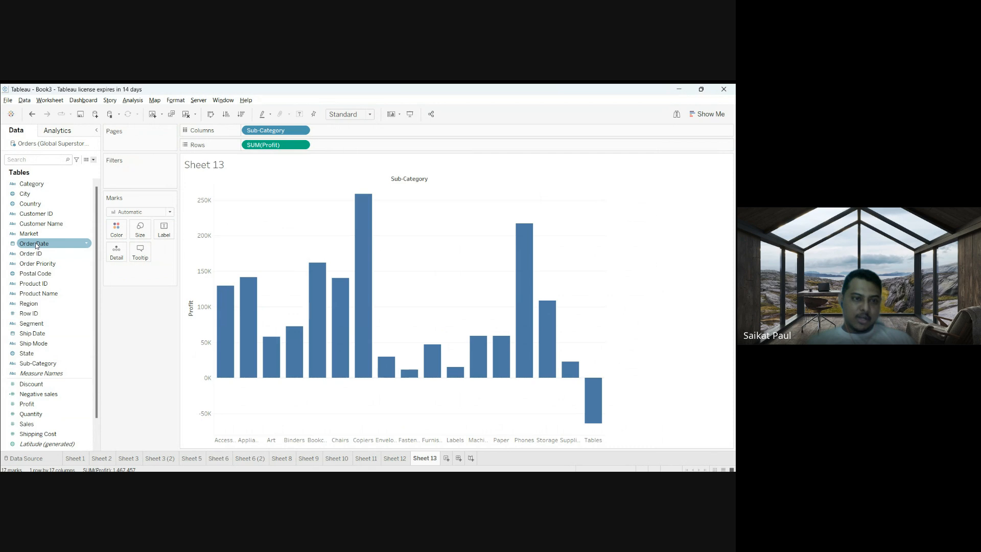
# Step: Page the bar chart by month and year of Order Date and label the bars with Profit
pyautogui.moveTo(36, 245); pyautogui.dragTo(119, 142)
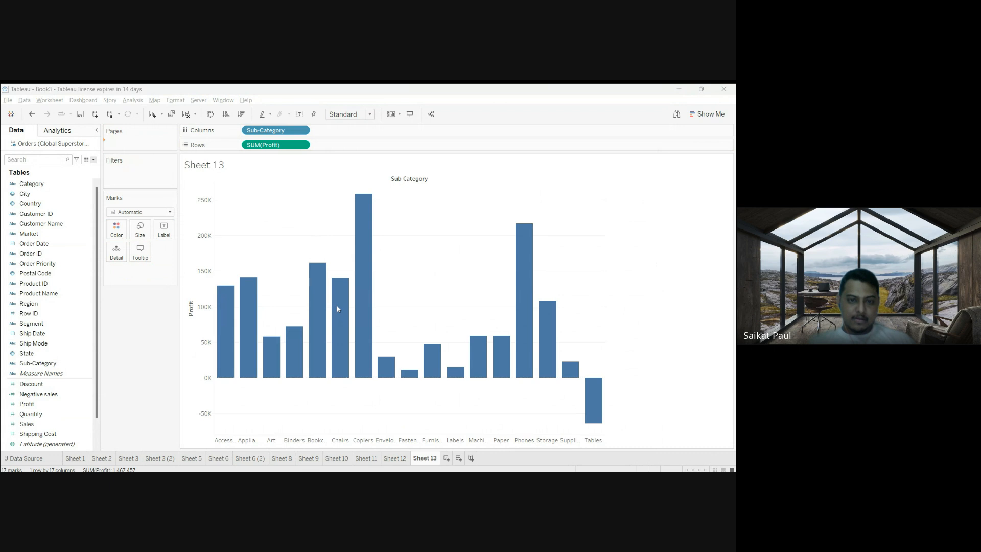
pyautogui.click(365, 390)
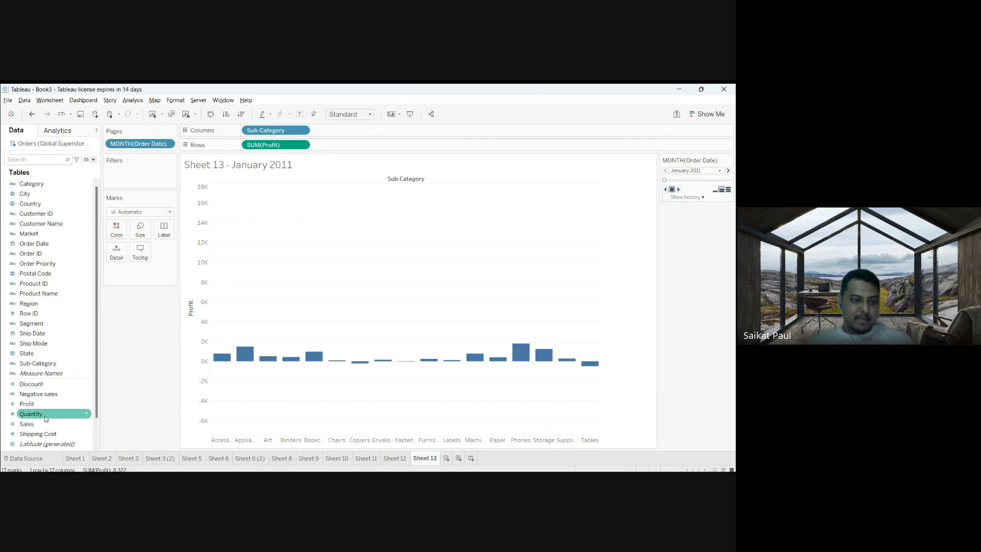
pyautogui.moveTo(41, 402); pyautogui.dragTo(162, 230)
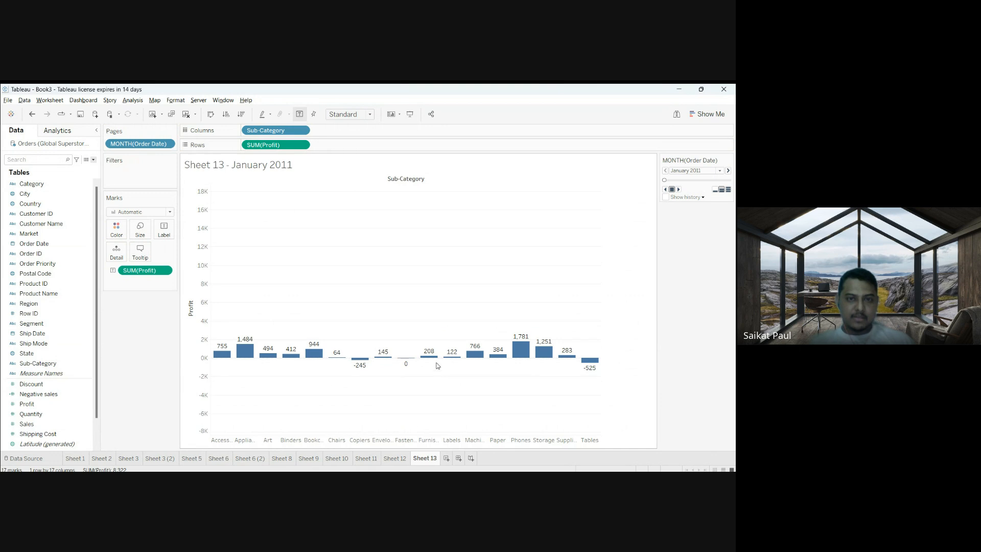
# Step: Play through the bar chart's monthly pages in presentation mode
pyautogui.click(410, 114)
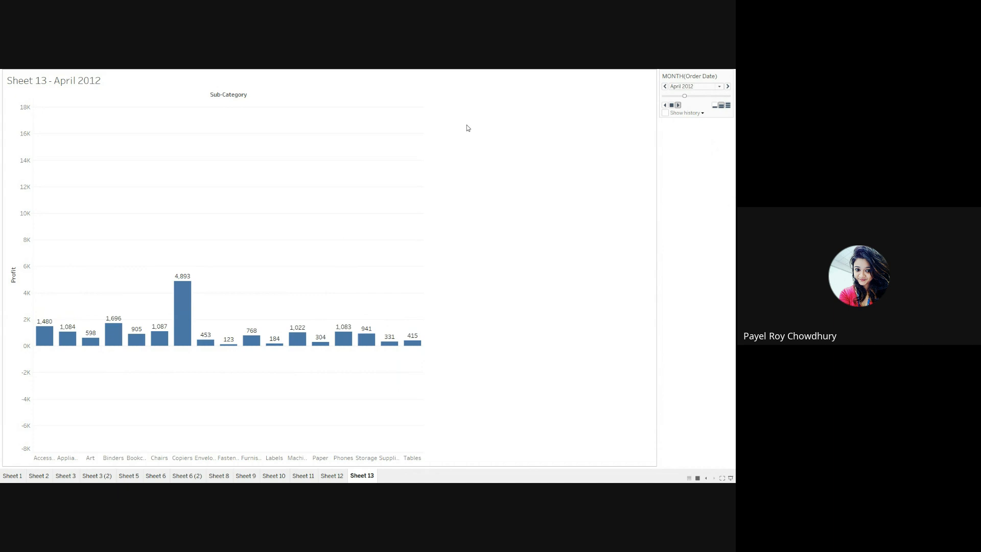
pyautogui.press('Escape')
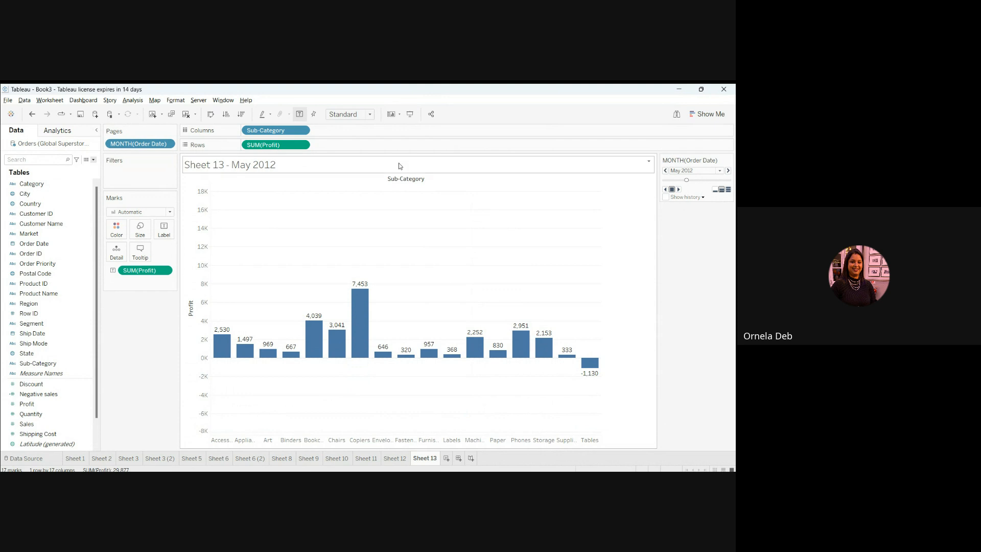
pyautogui.click(410, 113)
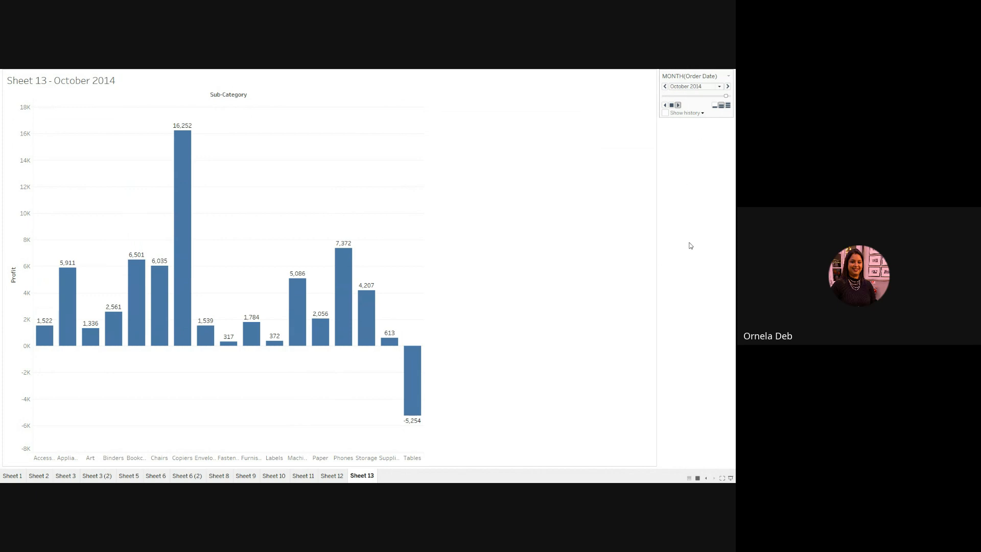
# Step: Replay the bar chart's monthly pages at different playback speeds, return to medium speed, and leave presentation mode
pyautogui.click(679, 113)
pyautogui.click(678, 114)
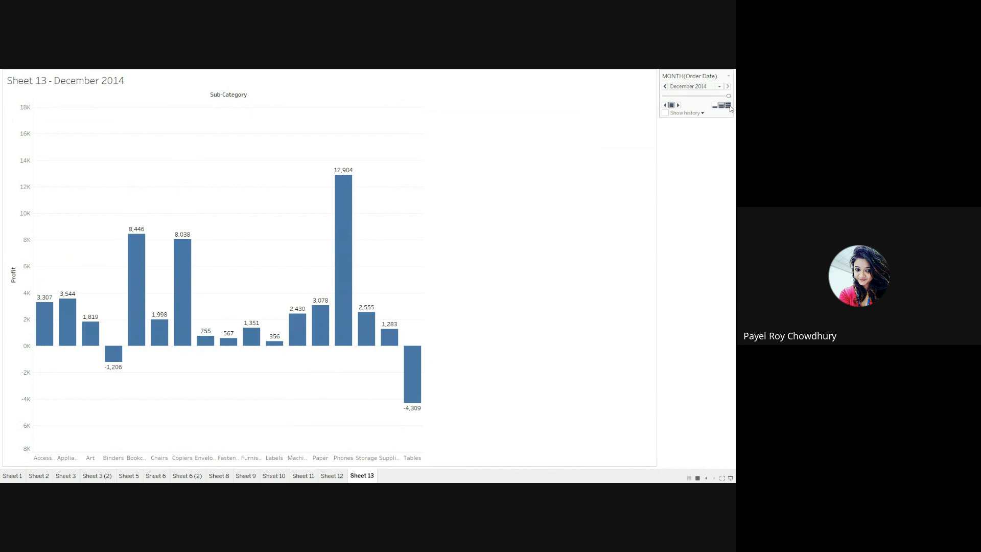
pyautogui.click(677, 105)
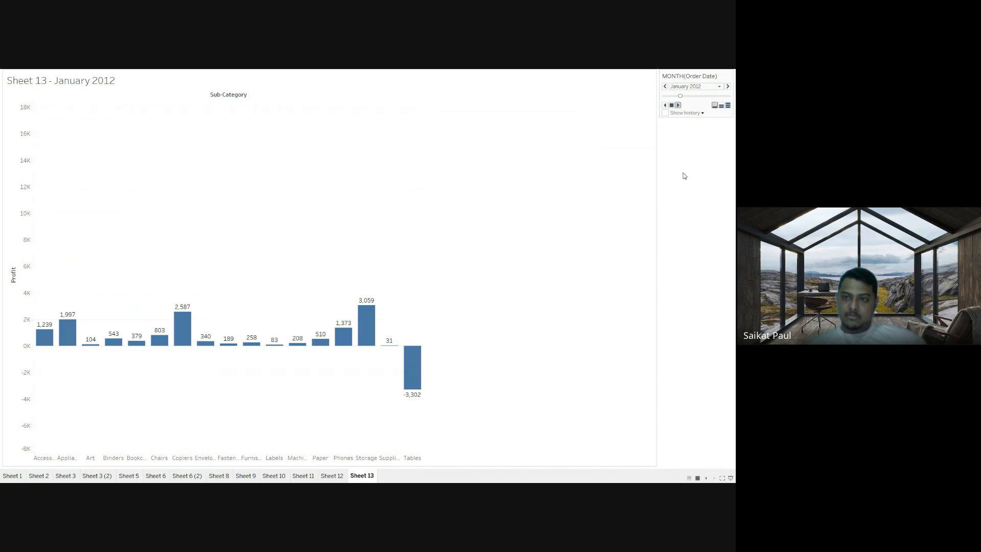
pyautogui.click(664, 105)
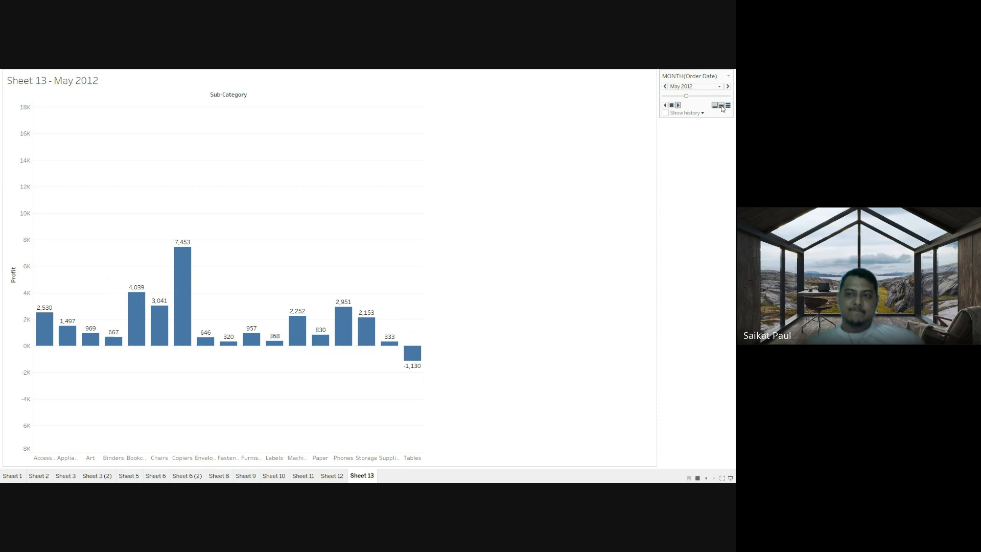
pyautogui.click(721, 105)
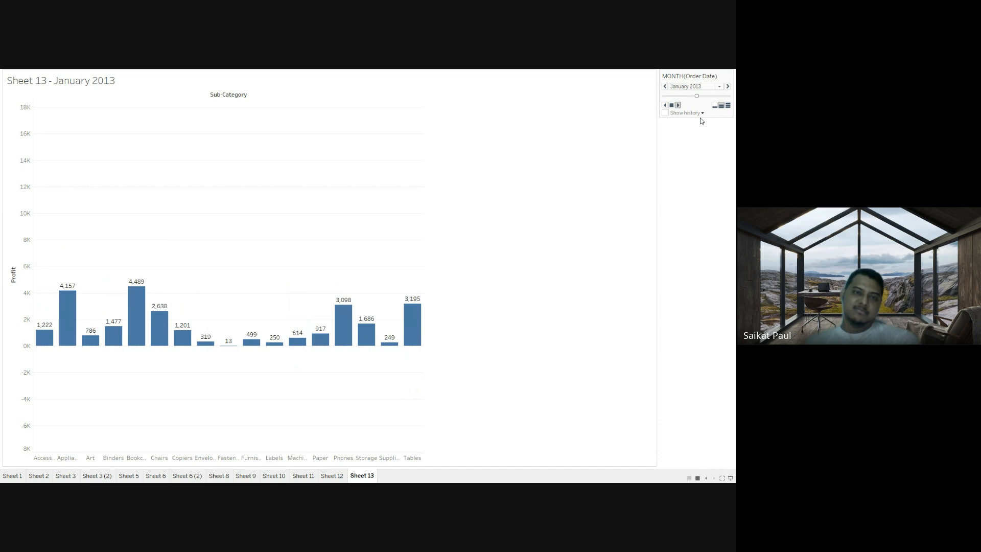
pyautogui.press('Escape')
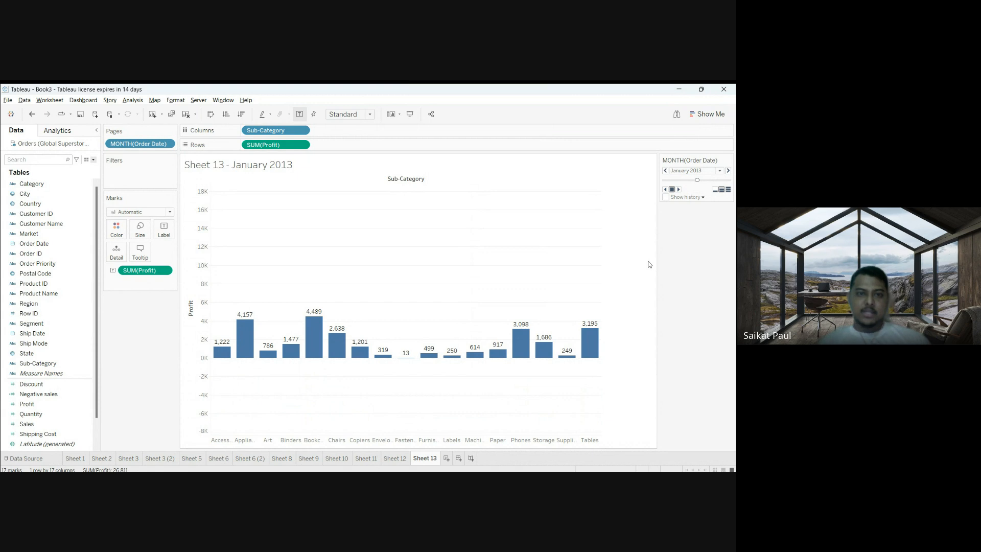
# Step: Replace Sub-Category with Region in the bar chart and page it by quarter of Order Date without the year
pyautogui.moveTo(261, 134); pyautogui.dragTo(128, 343)
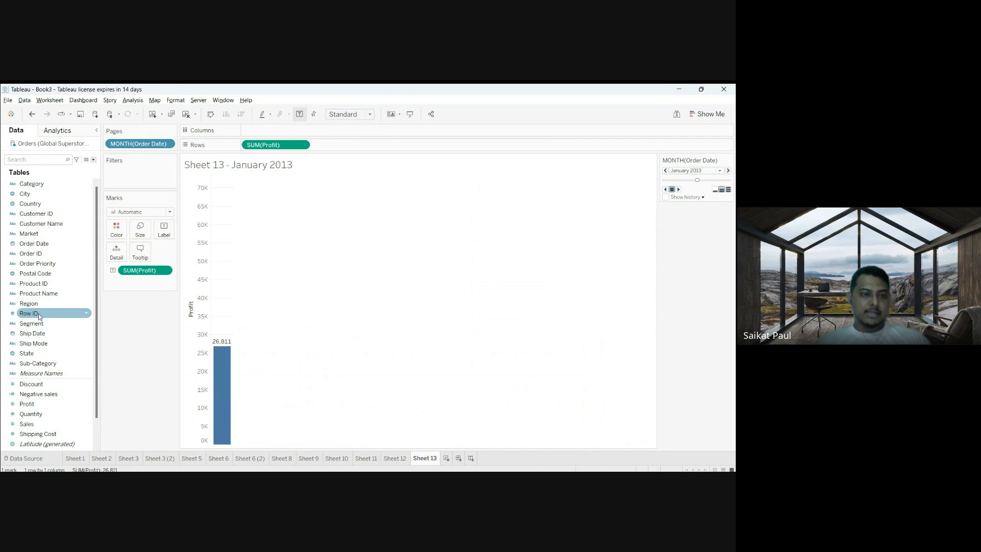
pyautogui.moveTo(35, 303); pyautogui.dragTo(265, 132)
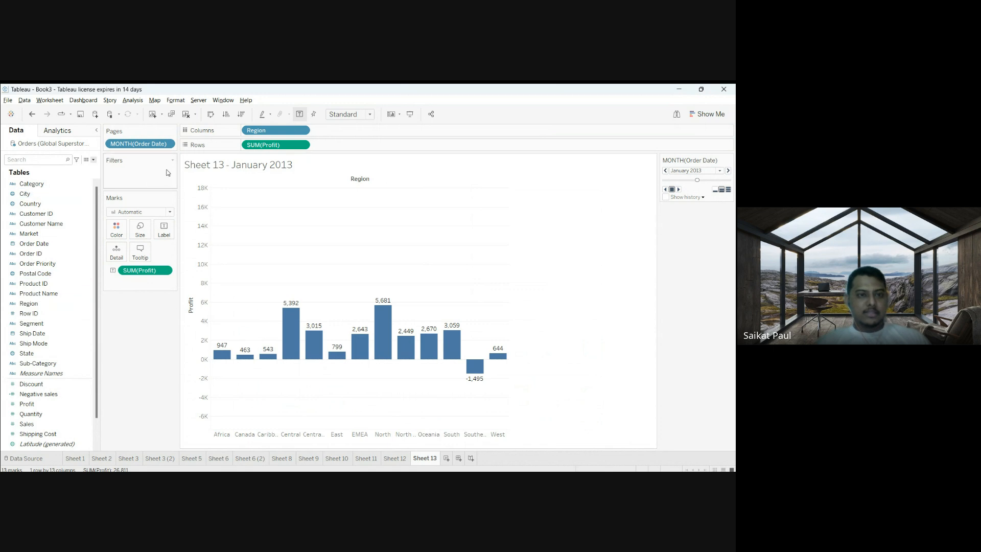
pyautogui.click(134, 309)
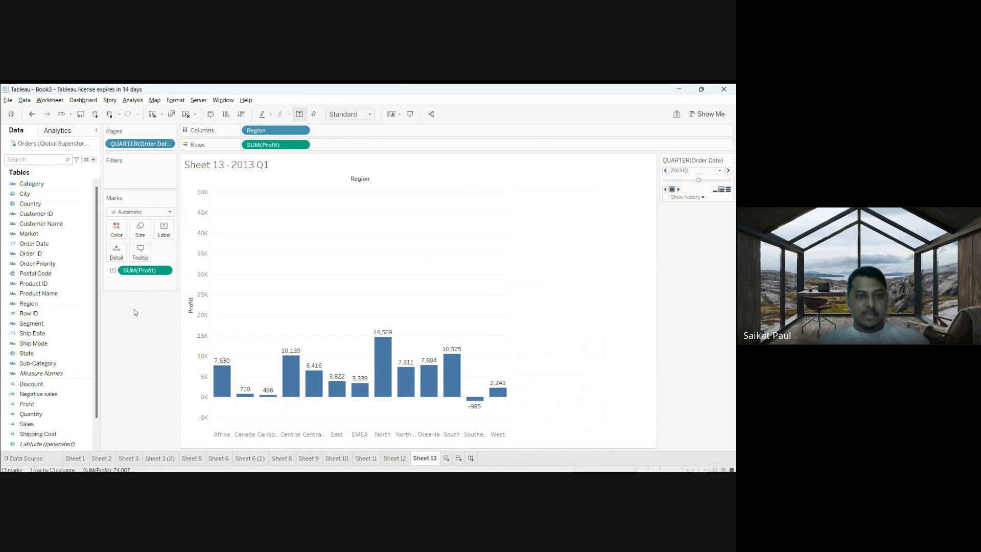
pyautogui.click(167, 144)
pyautogui.click(156, 258)
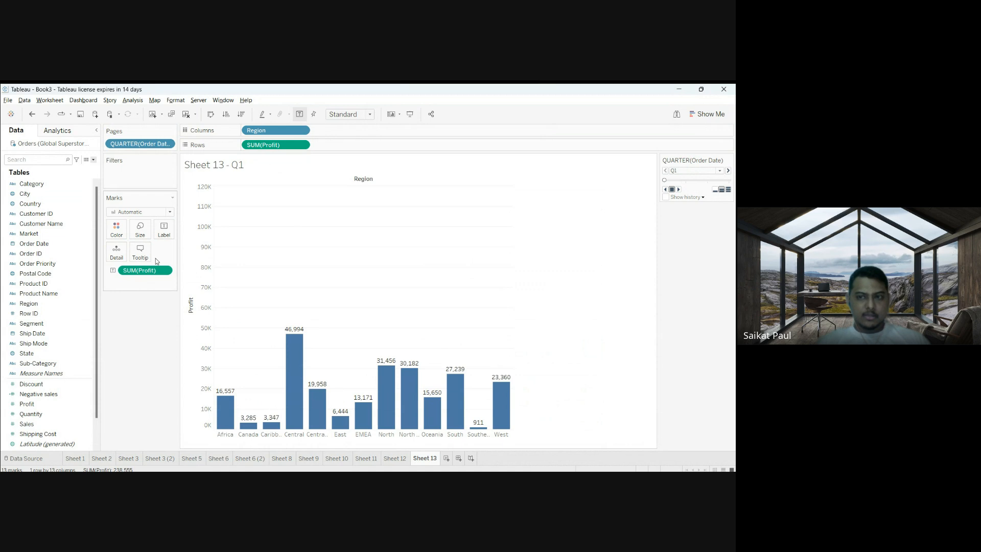
# Step: Play through the regional bar chart's pages from Q1 to Q4
pyautogui.click(679, 189)
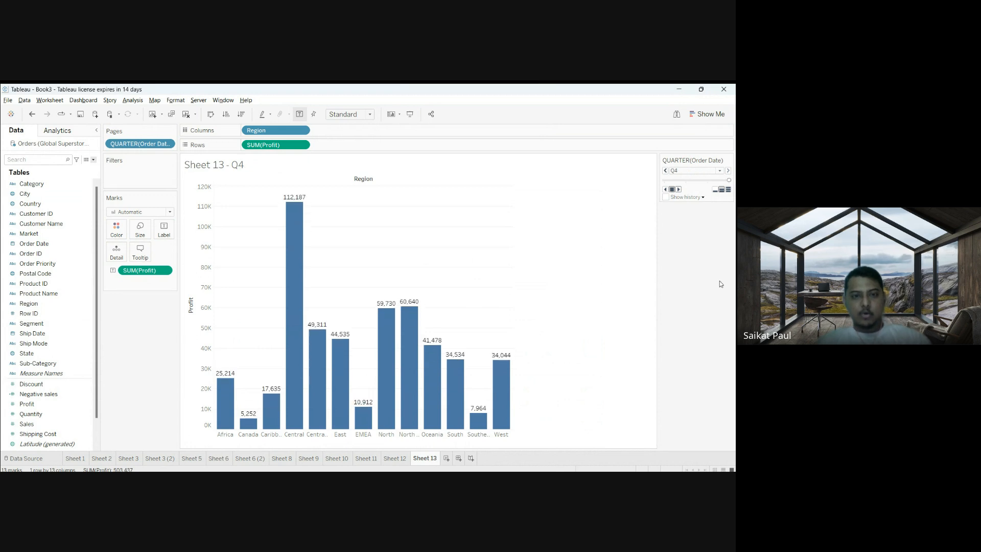
pyautogui.click(678, 190)
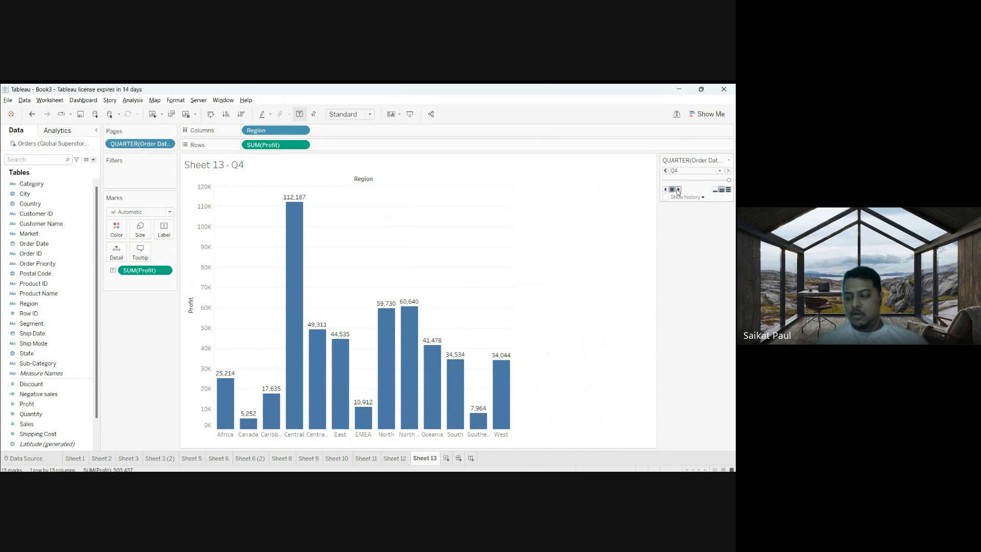
# Step: Create a new worksheet with a vertical bar chart of Sales by Sub-Category
pyautogui.click(446, 458)
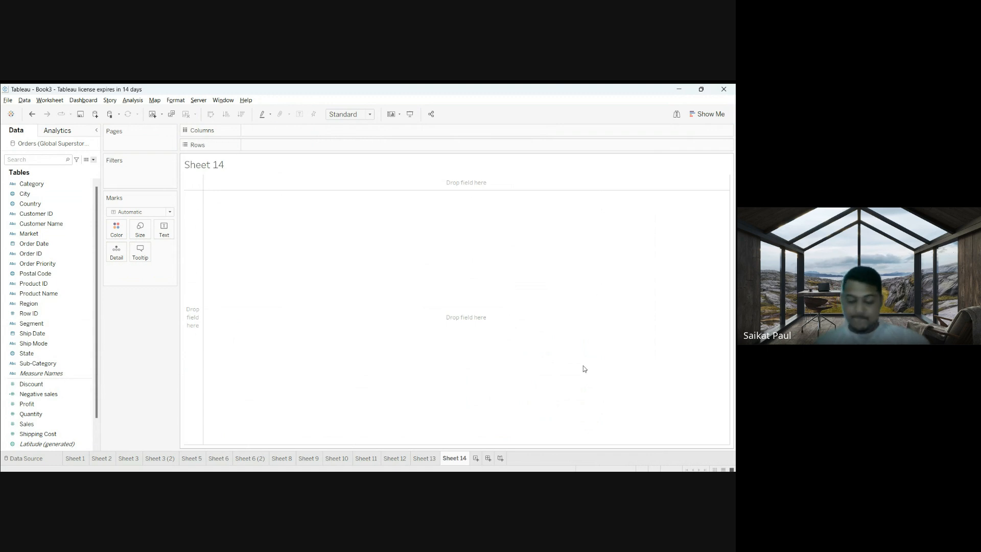
pyautogui.click(60, 364)
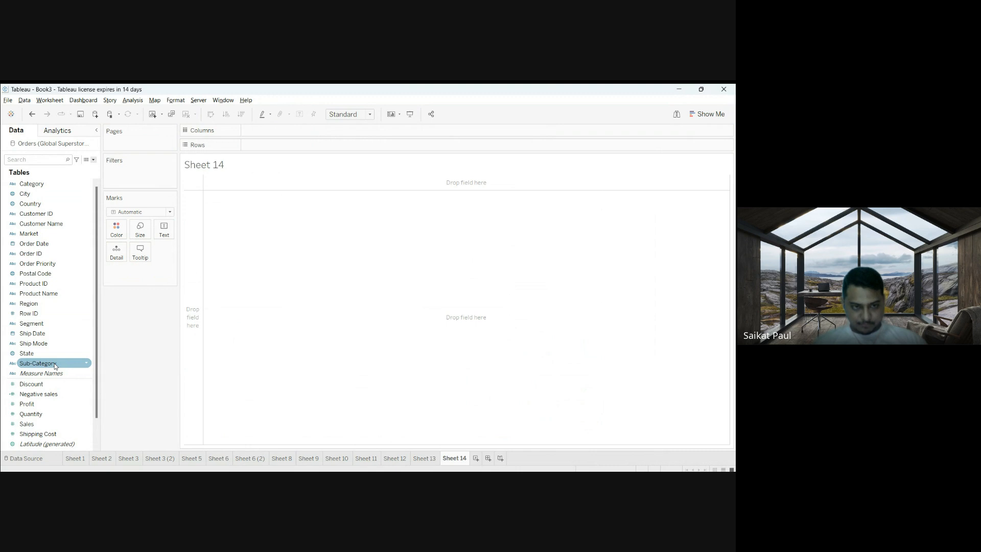
pyautogui.moveTo(54, 366); pyautogui.dragTo(289, 135)
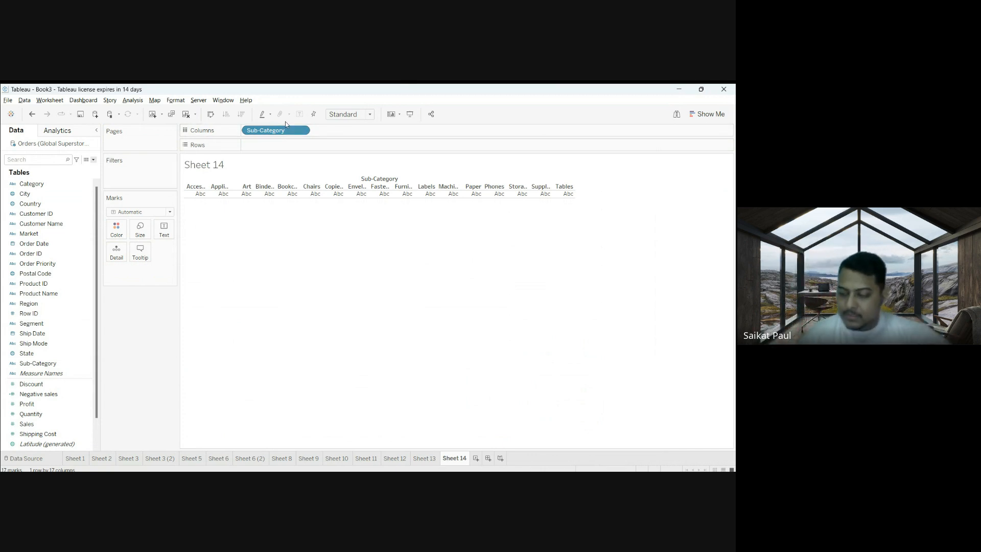
pyautogui.moveTo(28, 424); pyautogui.dragTo(235, 238)
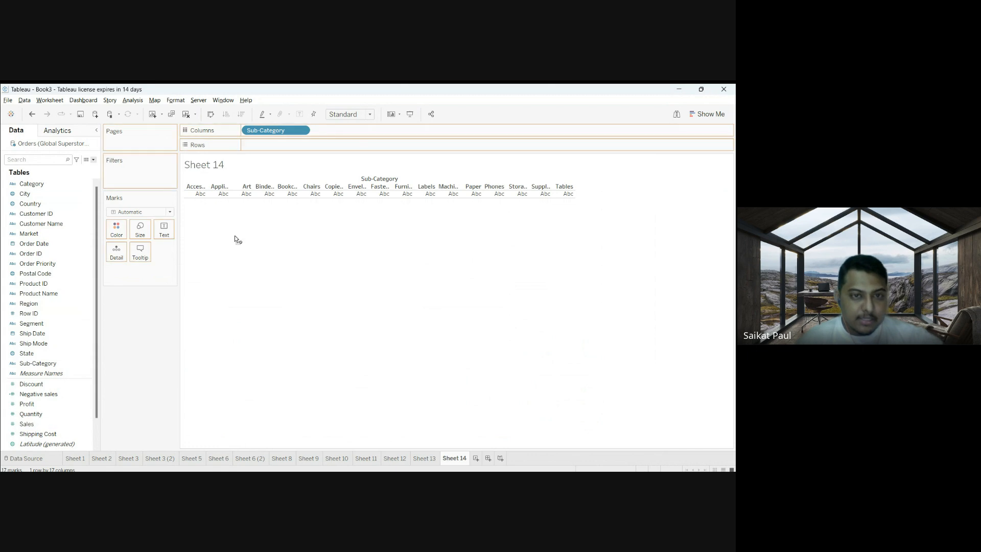
pyautogui.moveTo(261, 147); pyautogui.dragTo(260, 146)
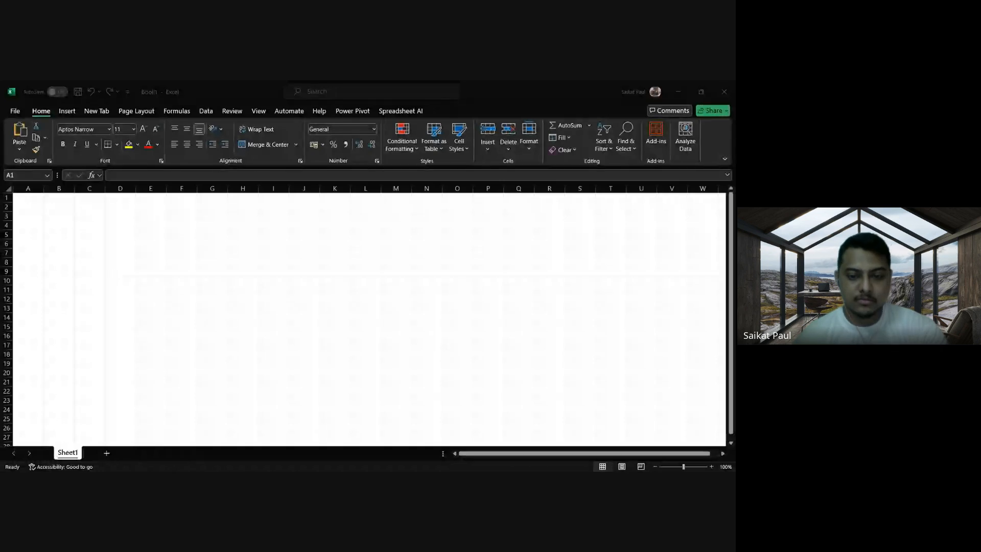
# Step: Switch to the blank Excel workbook and enter 1, 2, 3 and 5 in cells A2 to A5
pyautogui.hotkey('alt', 'Tab')
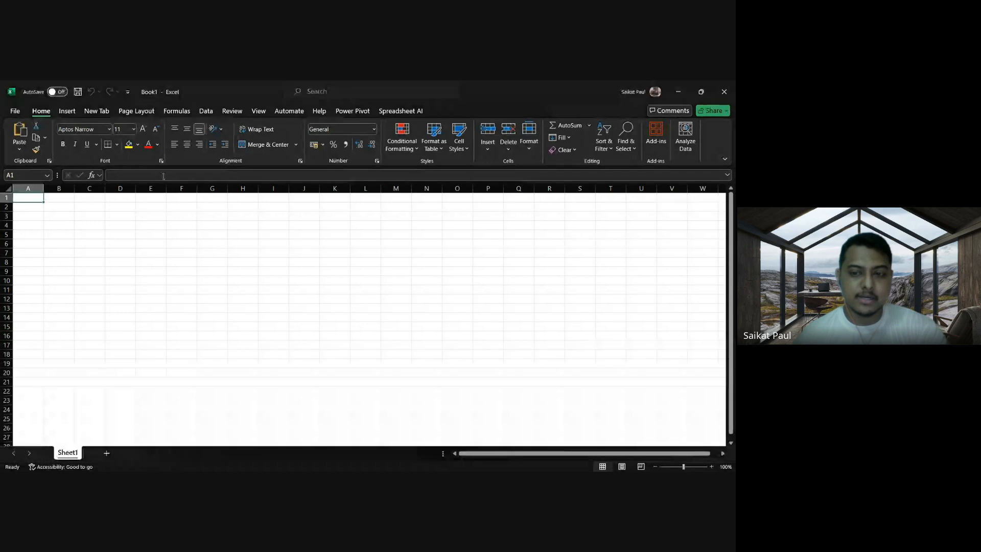
pyautogui.click(39, 206)
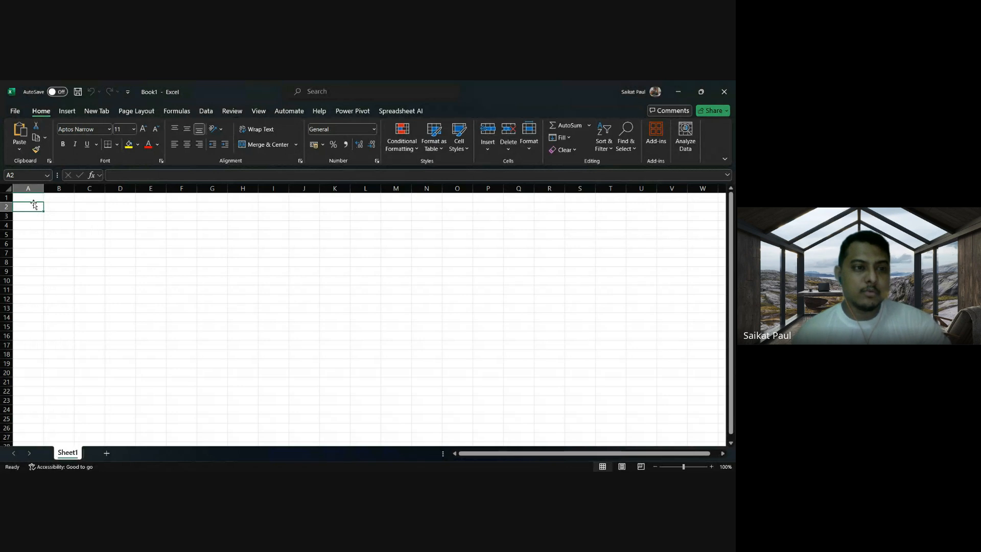
pyautogui.write('1')
pyautogui.click(27, 217)
pyautogui.write('2')
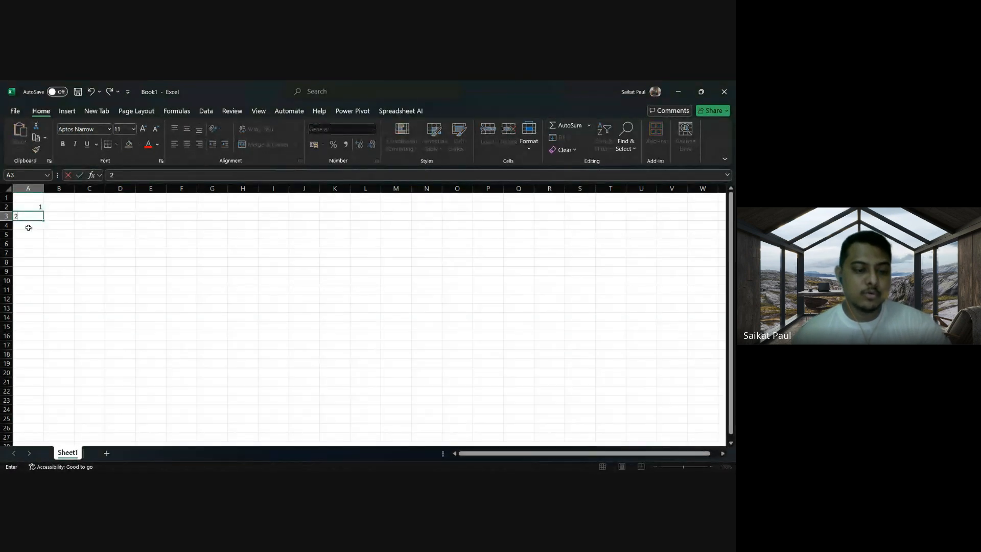
pyautogui.click(28, 224)
pyautogui.write('3')
pyautogui.click(29, 231)
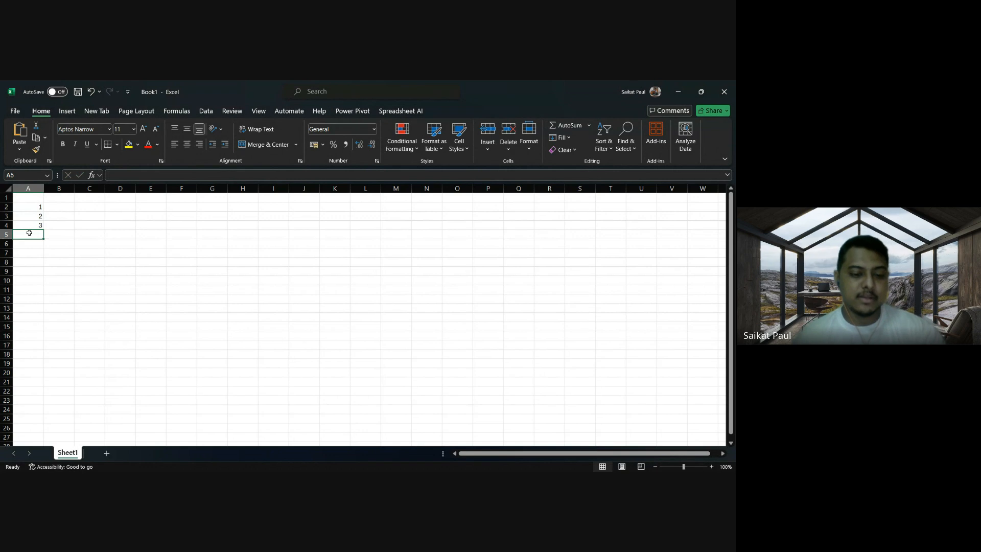
pyautogui.write('5')
pyautogui.click(69, 231)
# Step: Enter the running totals 1, 3, 6 and 11 in cells B2 to B5, close the workbook and return to Tableau
pyautogui.click(61, 206)
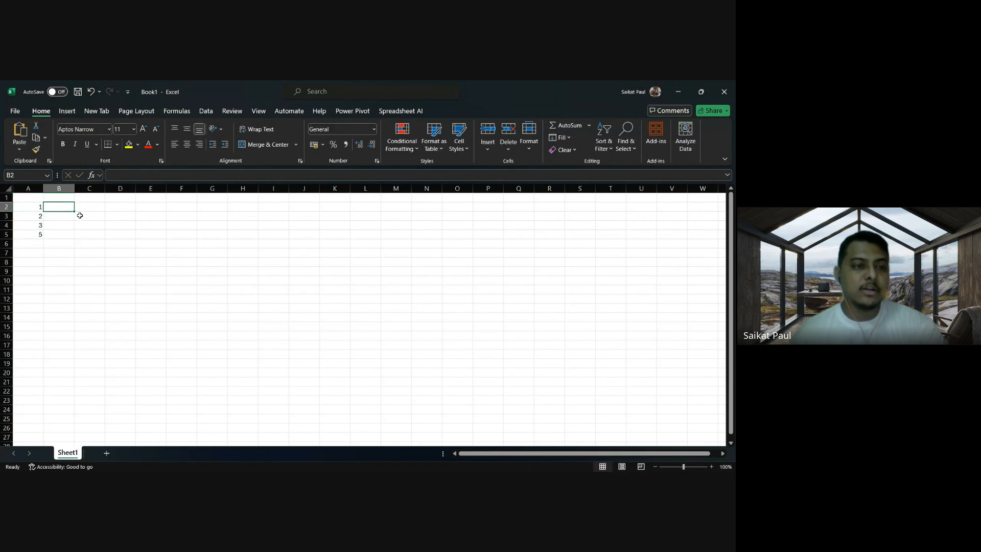
pyautogui.write('1')
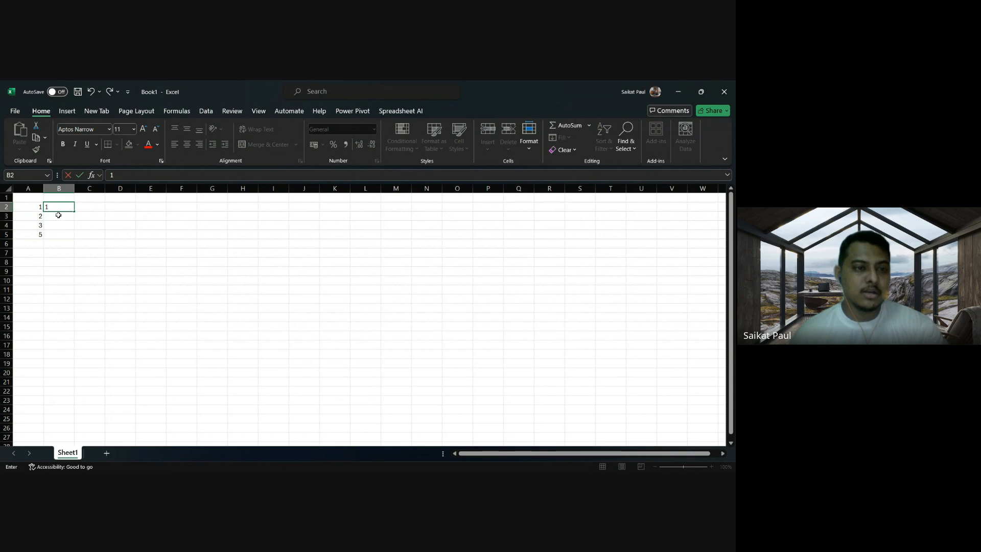
pyautogui.click(58, 215)
pyautogui.write('3')
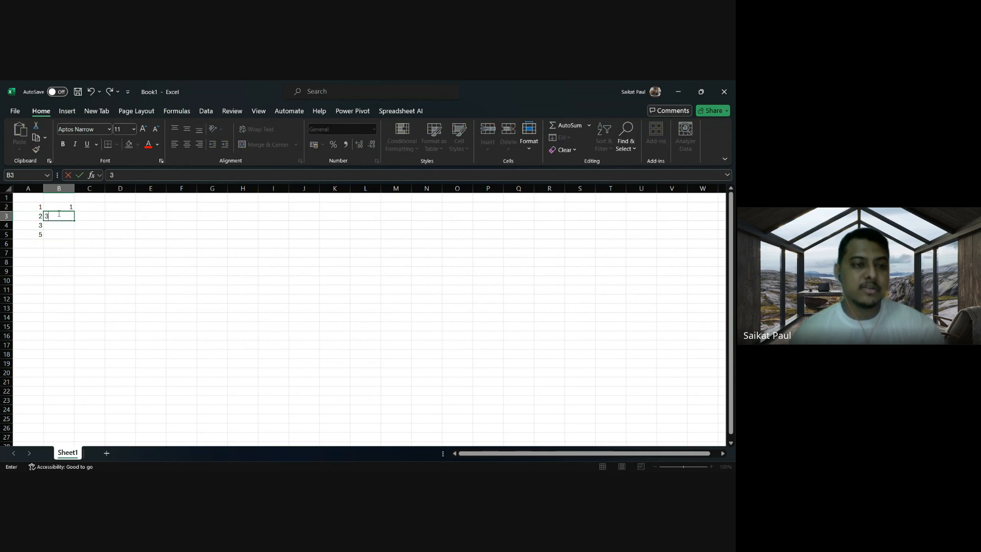
pyautogui.click(65, 224)
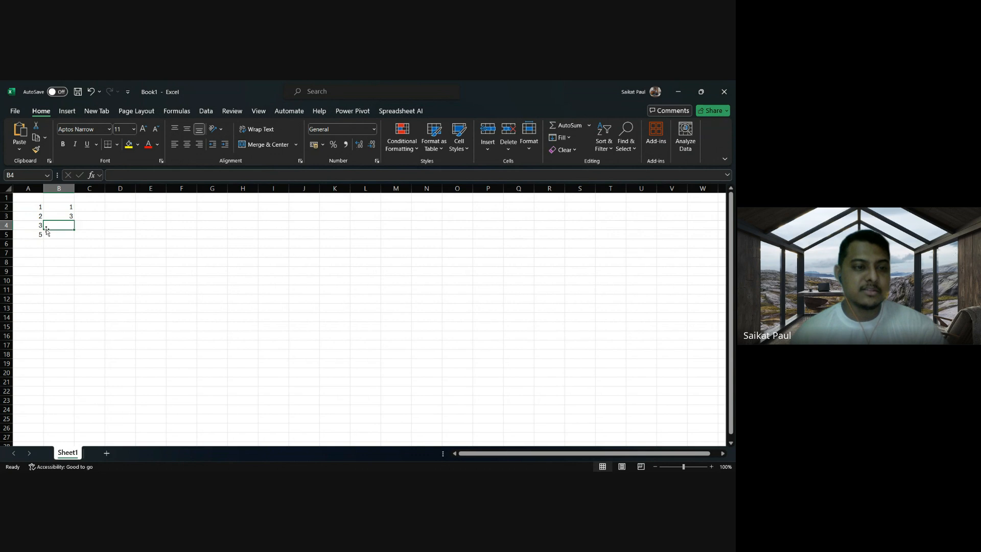
pyautogui.write('6')
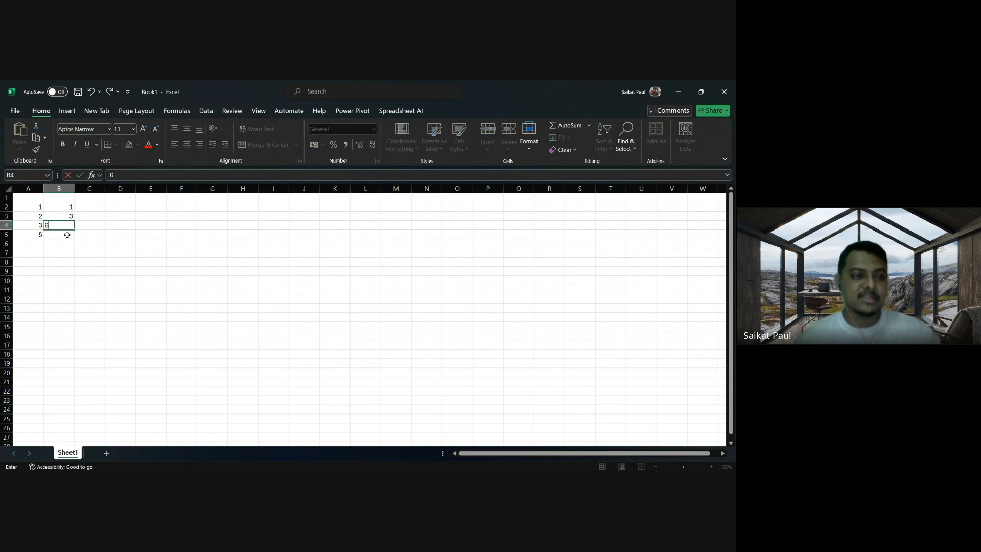
pyautogui.click(66, 233)
pyautogui.write('11')
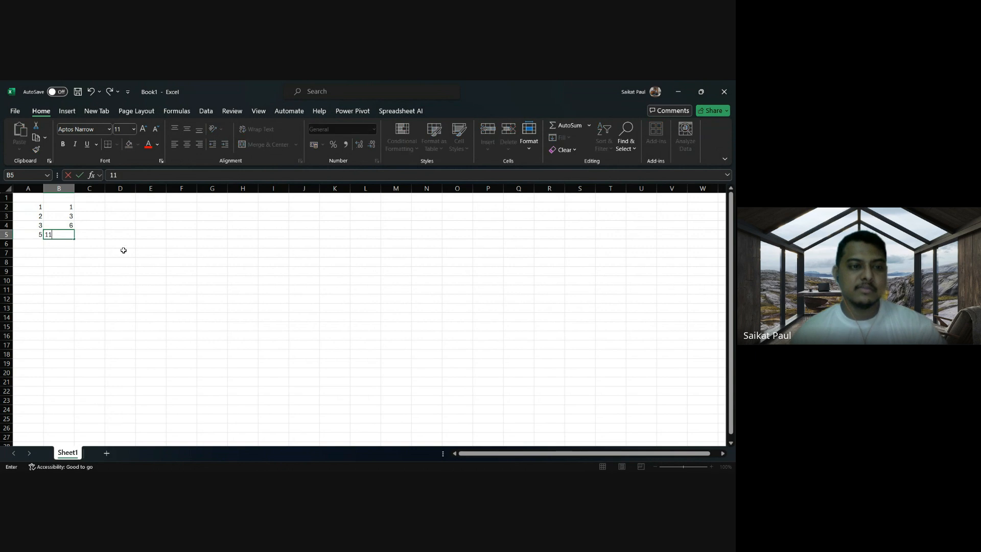
pyautogui.click(122, 251)
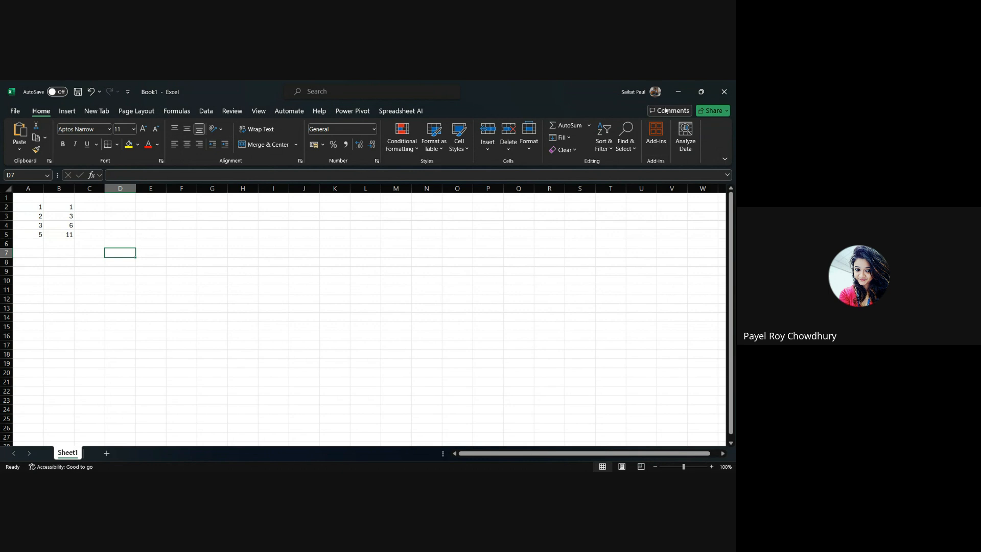
pyautogui.click(724, 91)
pyautogui.click(400, 329)
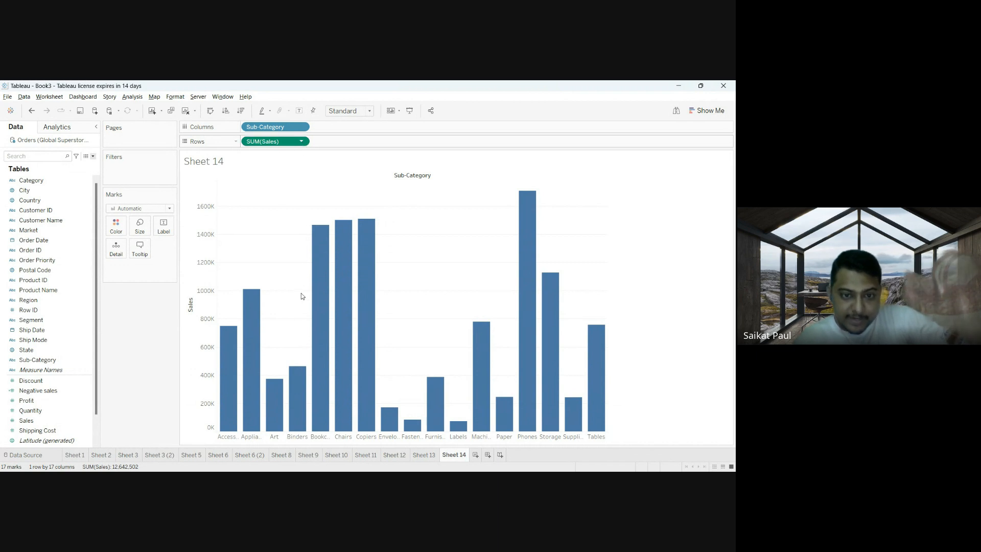
# Step: Turn Sales into a running total shown with Gantt Bar marks and fit the chart to Entire View
pyautogui.click(358, 296)
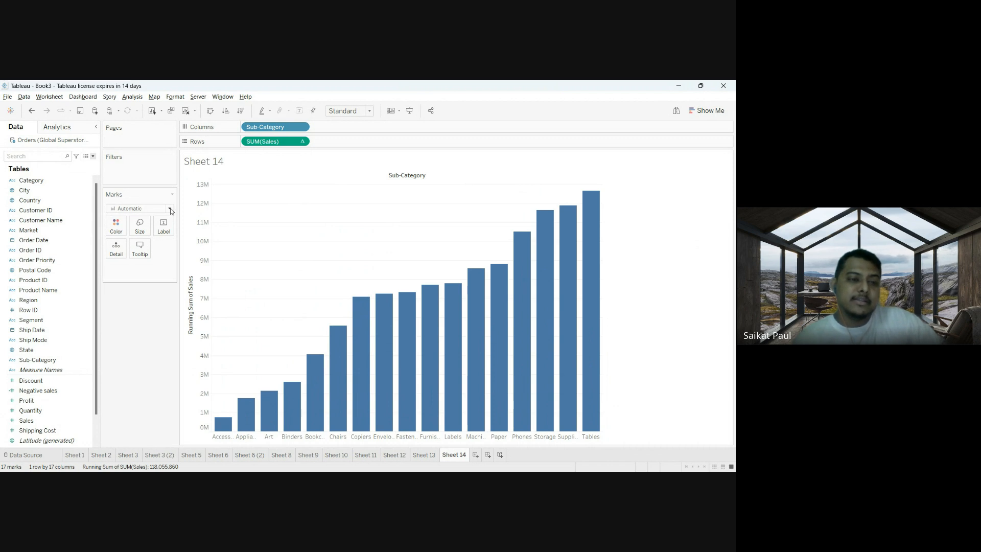
pyautogui.click(153, 316)
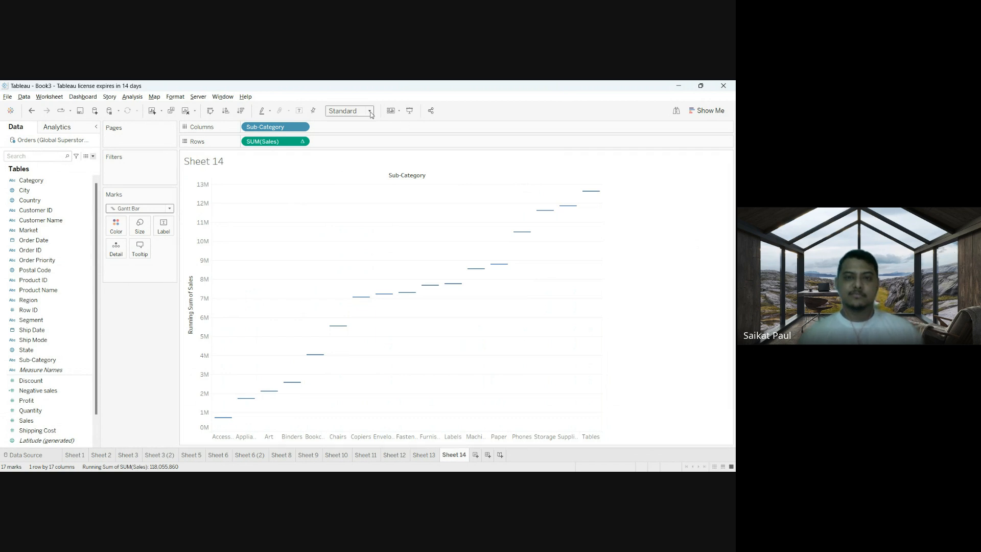
pyautogui.click(371, 147)
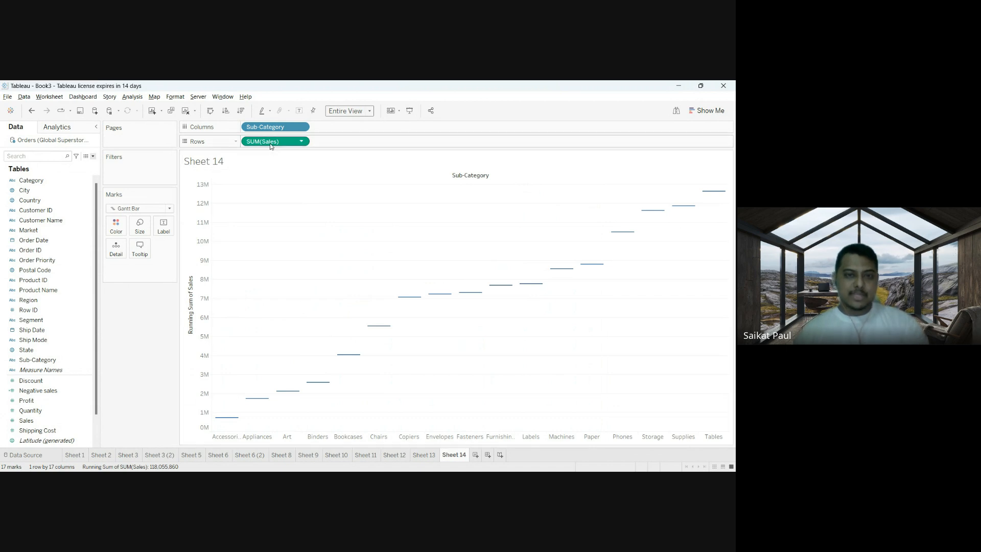
# Step: Color the Gantt bars by the running sum of Sales and size them by Negative sales
pyautogui.moveTo(270, 146); pyautogui.dragTo(111, 226)
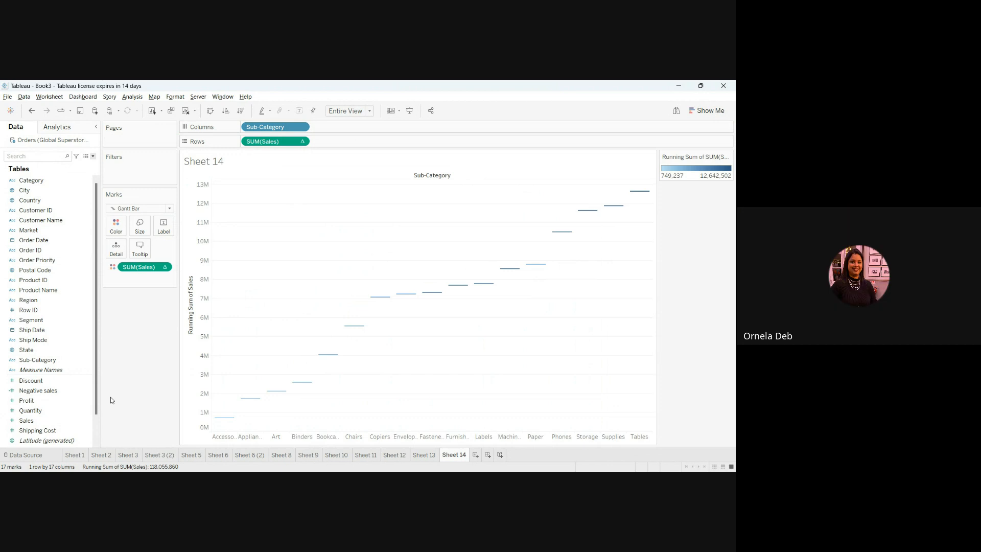
pyautogui.click(27, 393)
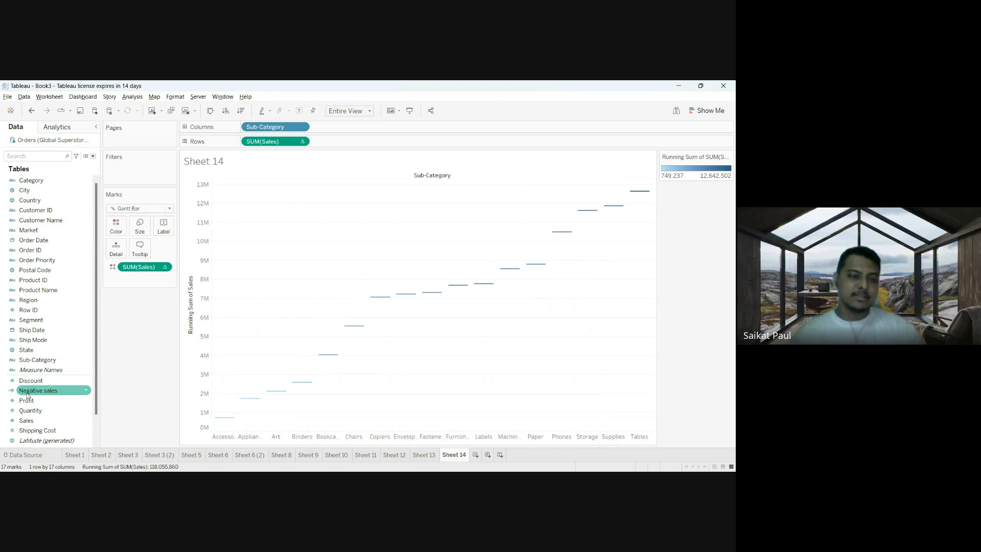
pyautogui.moveTo(27, 394); pyautogui.dragTo(137, 227)
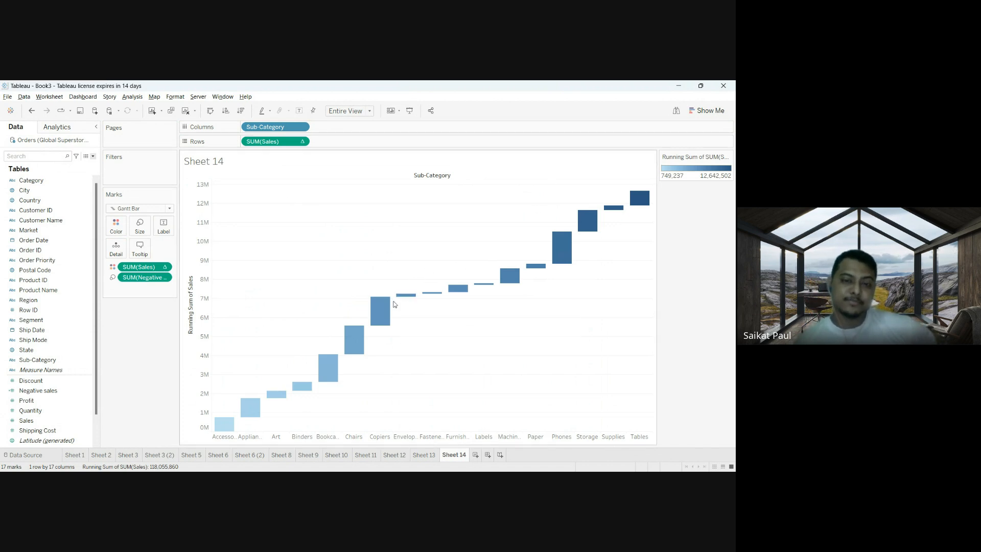
pyautogui.moveTo(386, 309)
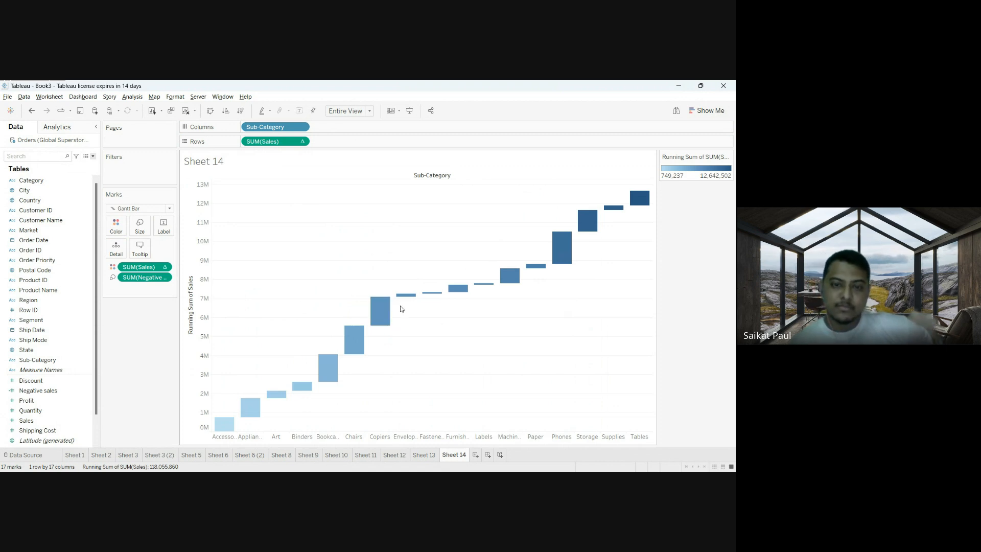
# Step: Inspect the tooltips of the waterfall bars for several sub-categories, including Fasteners, Labels and Accessories
pyautogui.moveTo(411, 297)
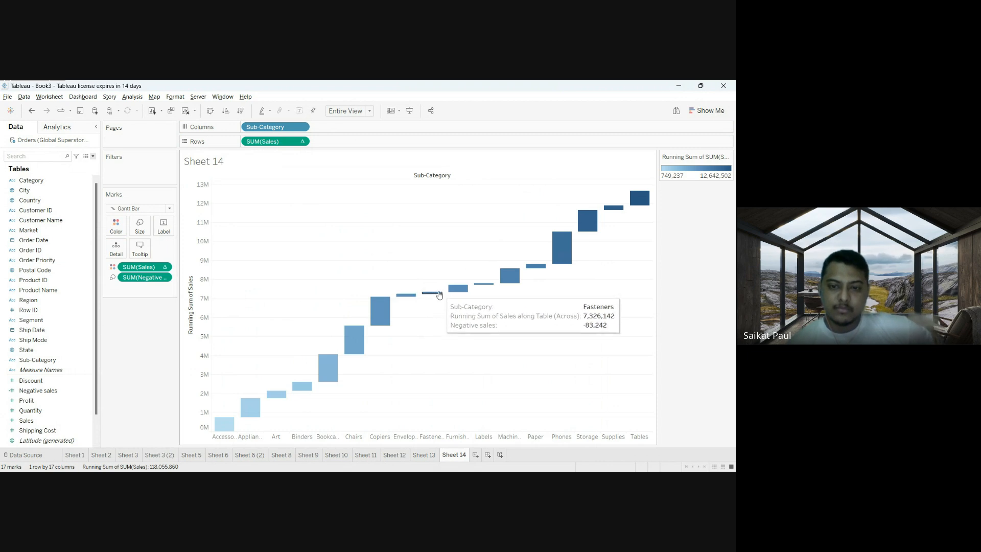
pyautogui.moveTo(464, 290)
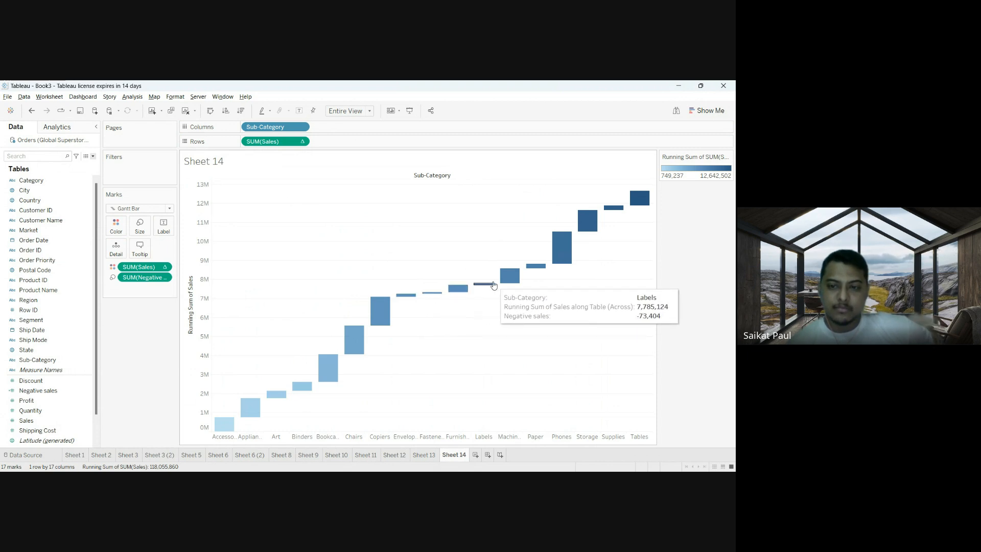
pyautogui.moveTo(569, 238)
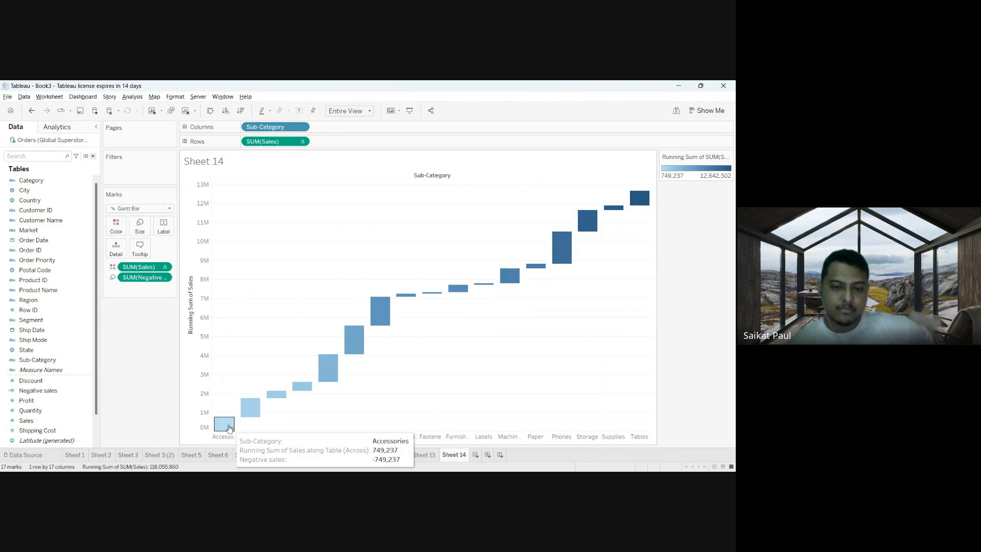
pyautogui.moveTo(227, 425)
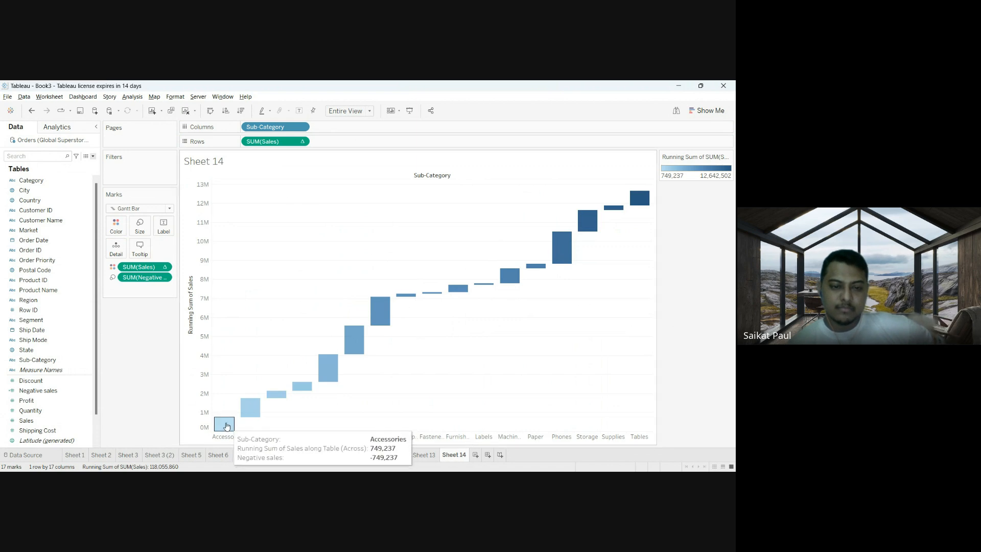
pyautogui.moveTo(258, 407)
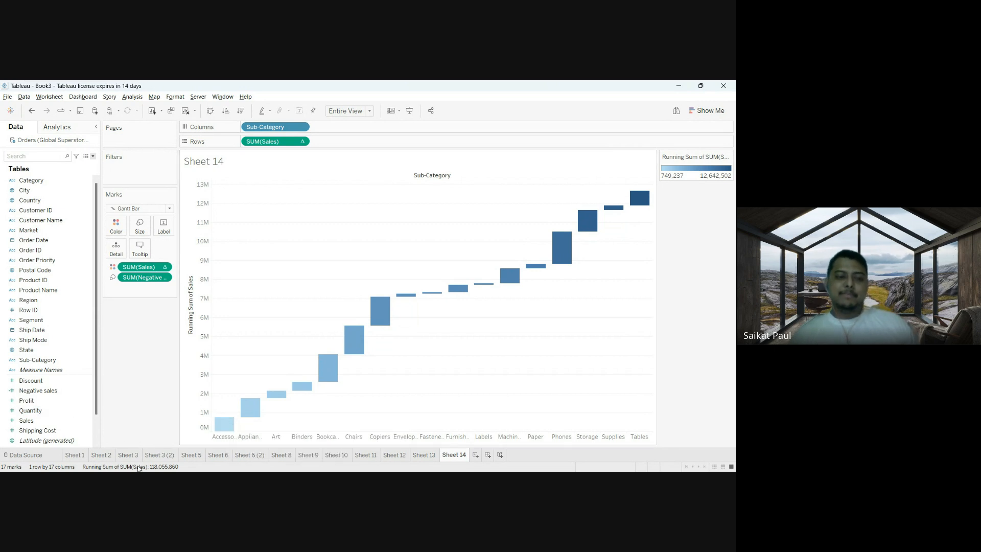
# Step: Review the finished charts on Sheets 1, 2, 3, 3 (2), 5, 6 and 6 (2), from word cloud to bump chart
pyautogui.click(95, 455)
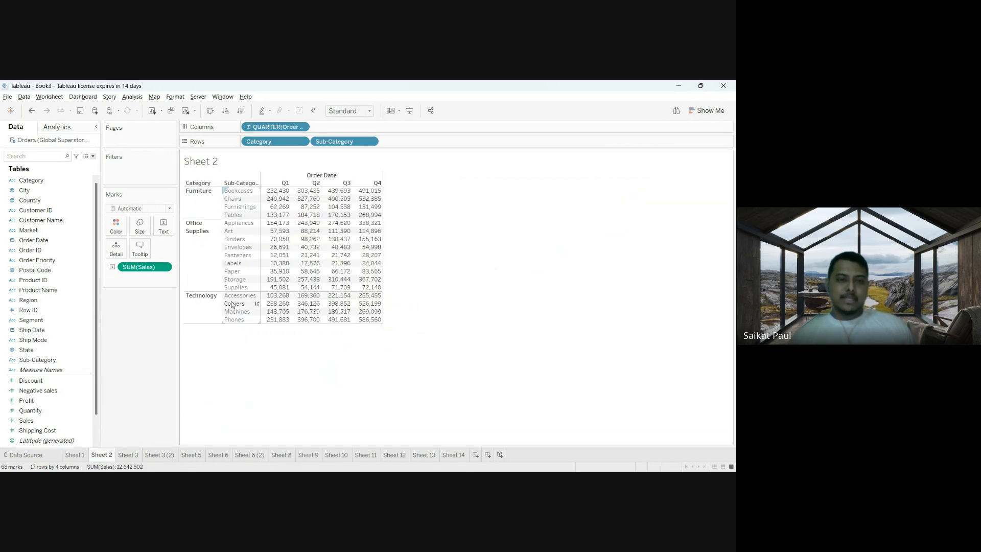
pyautogui.click(76, 455)
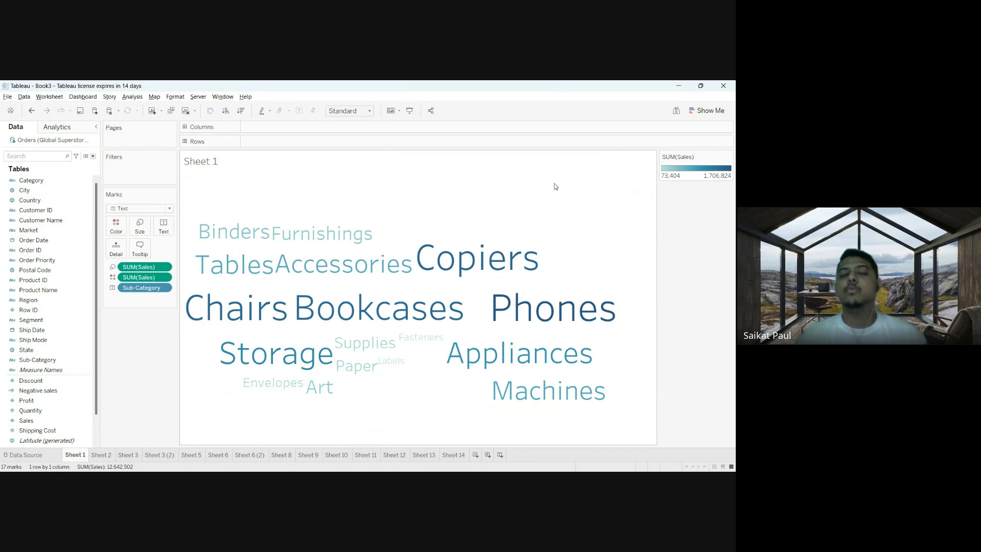
pyautogui.click(101, 454)
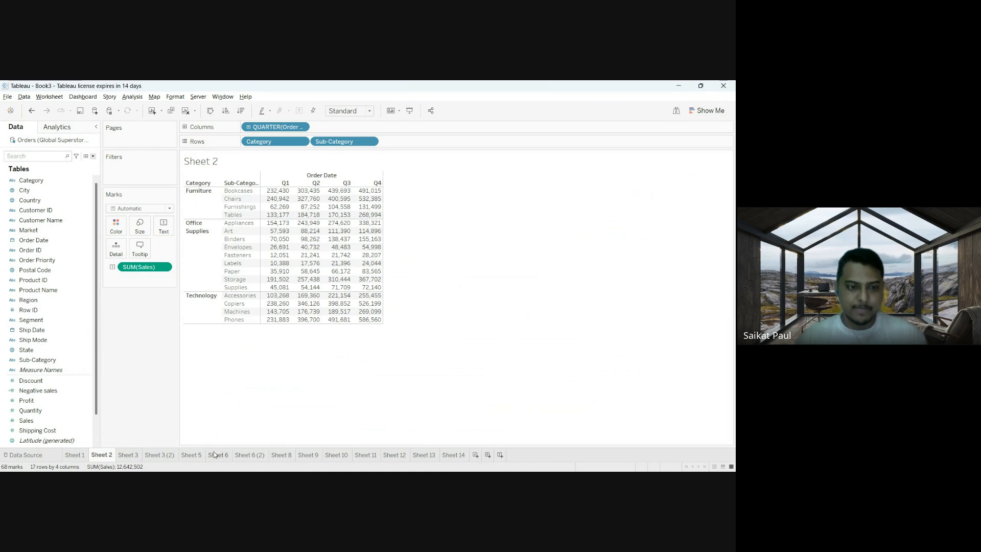
pyautogui.click(128, 454)
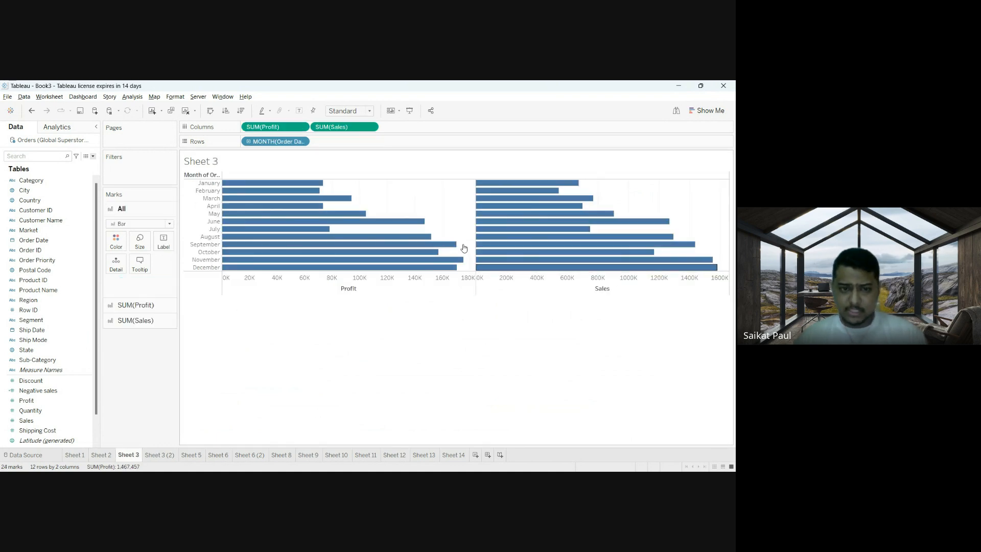
pyautogui.click(163, 454)
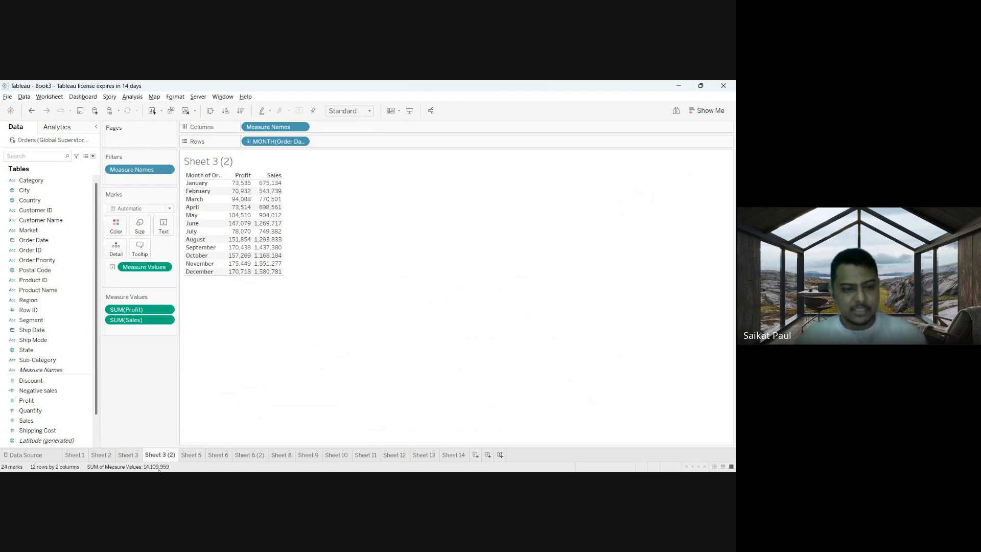
pyautogui.click(135, 455)
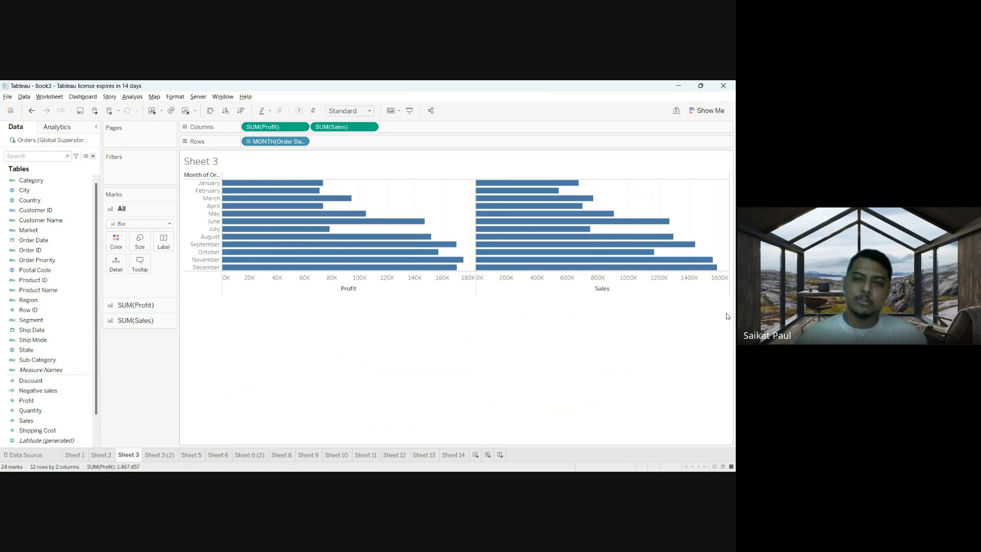
pyautogui.click(192, 455)
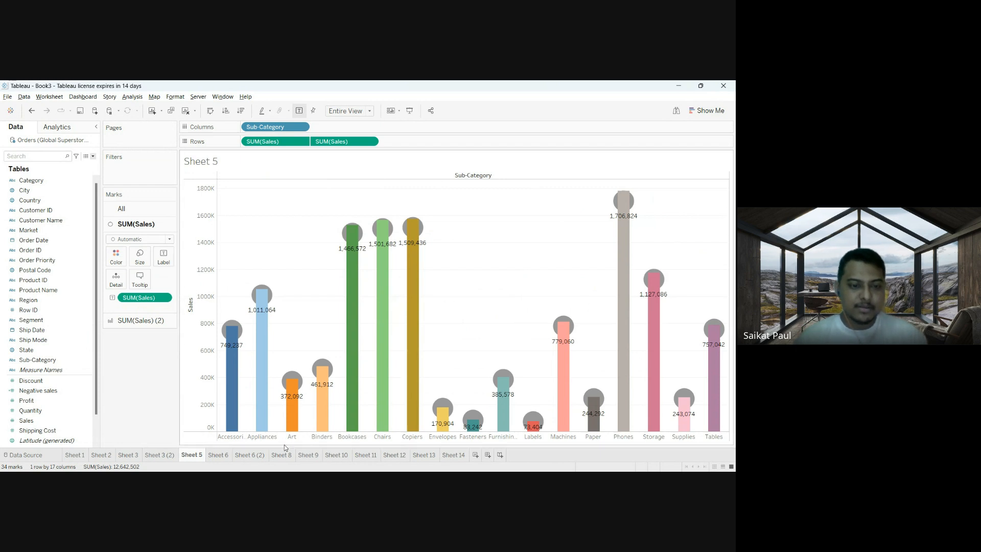
pyautogui.click(220, 454)
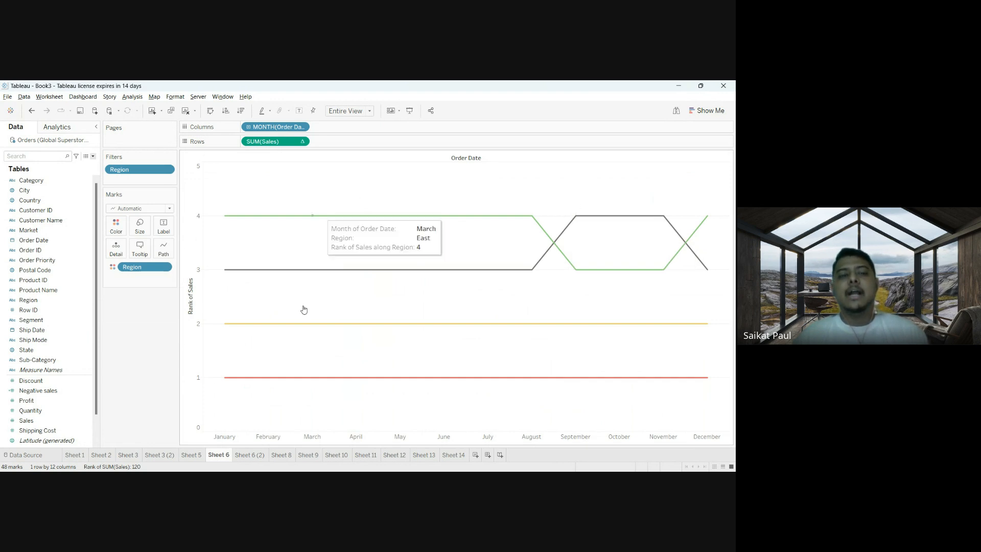
pyautogui.moveTo(466, 328)
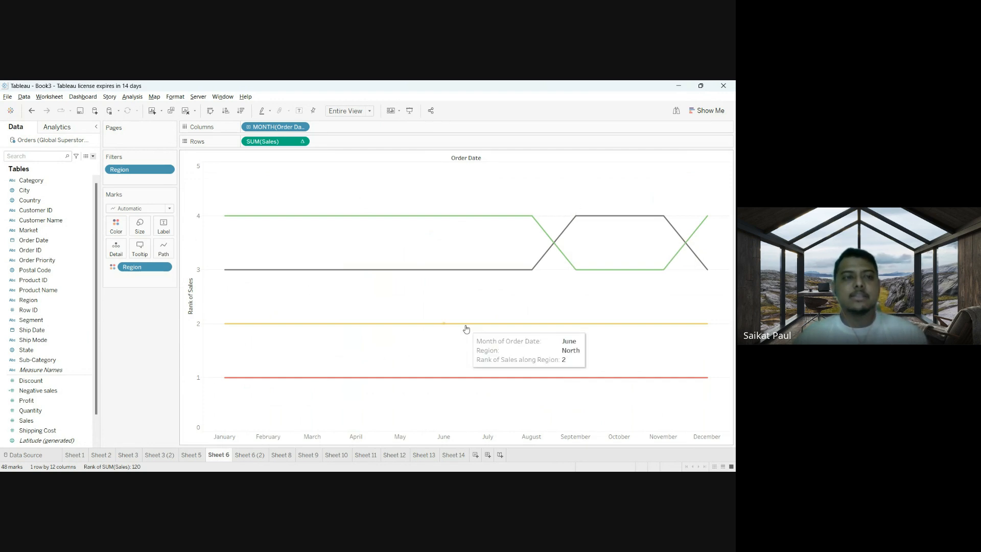
pyautogui.click(249, 455)
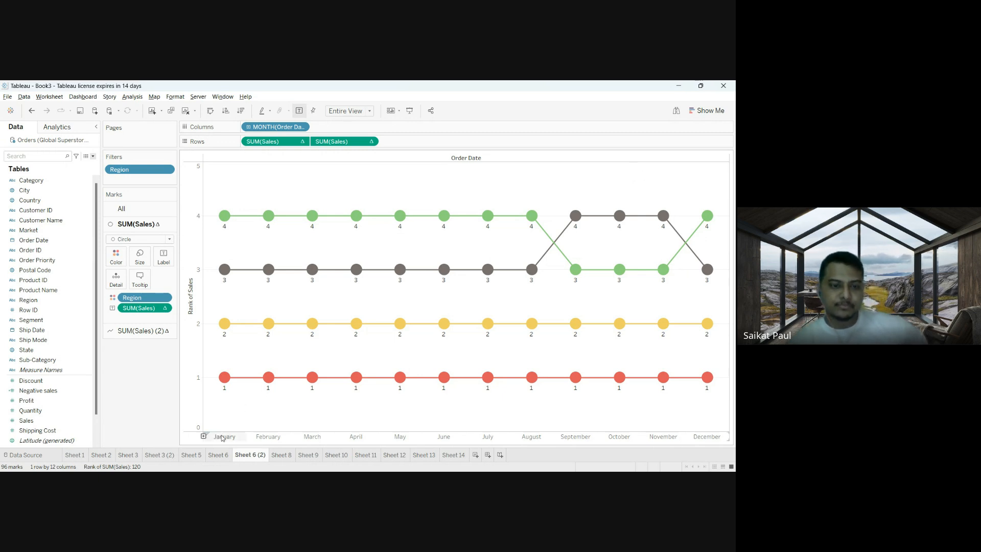
# Step: Review the funnel, two-measure bar, scatter, paged bar and waterfall charts on Sheets 8 to 14
pyautogui.click(288, 457)
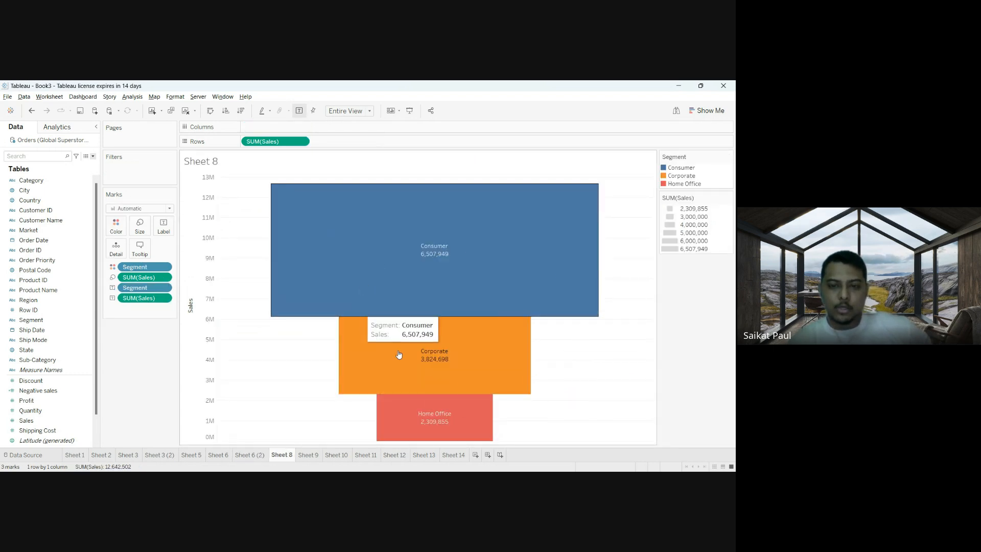
pyautogui.click(307, 458)
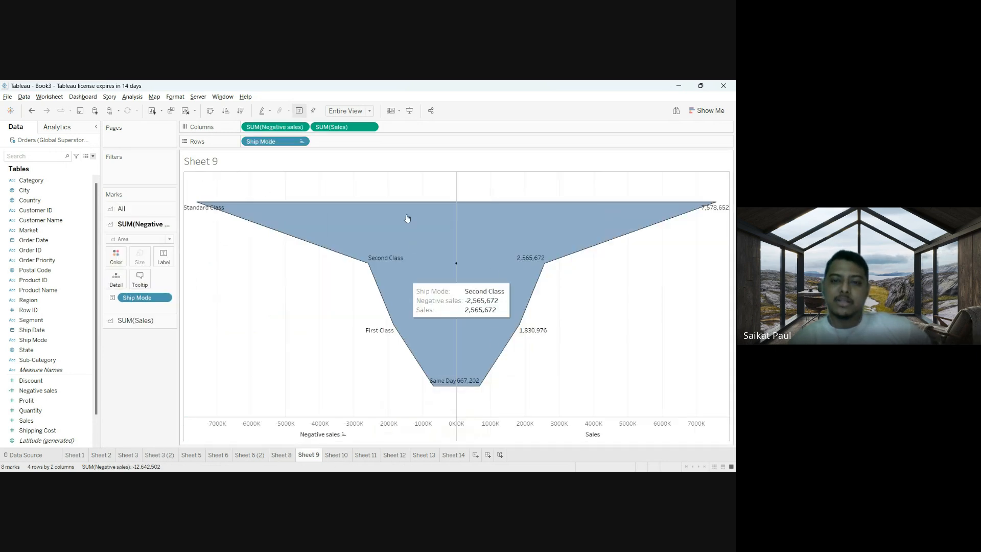
pyautogui.click(282, 454)
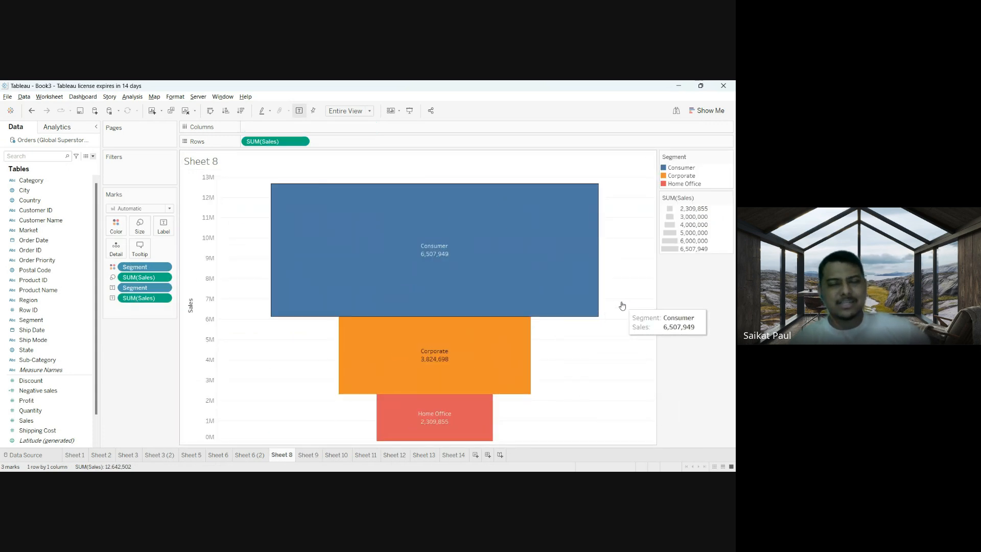
pyautogui.click(310, 454)
pyautogui.click(335, 455)
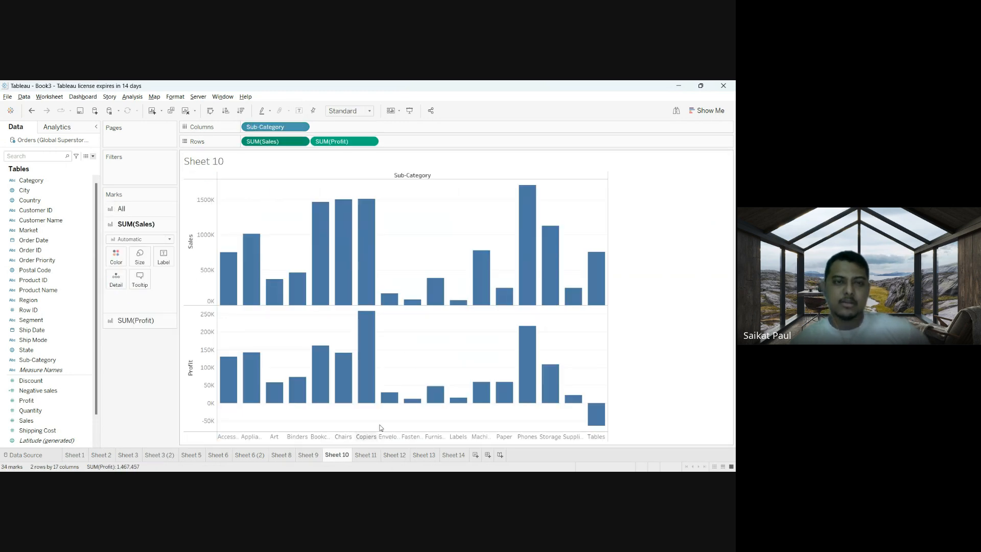
pyautogui.click(366, 454)
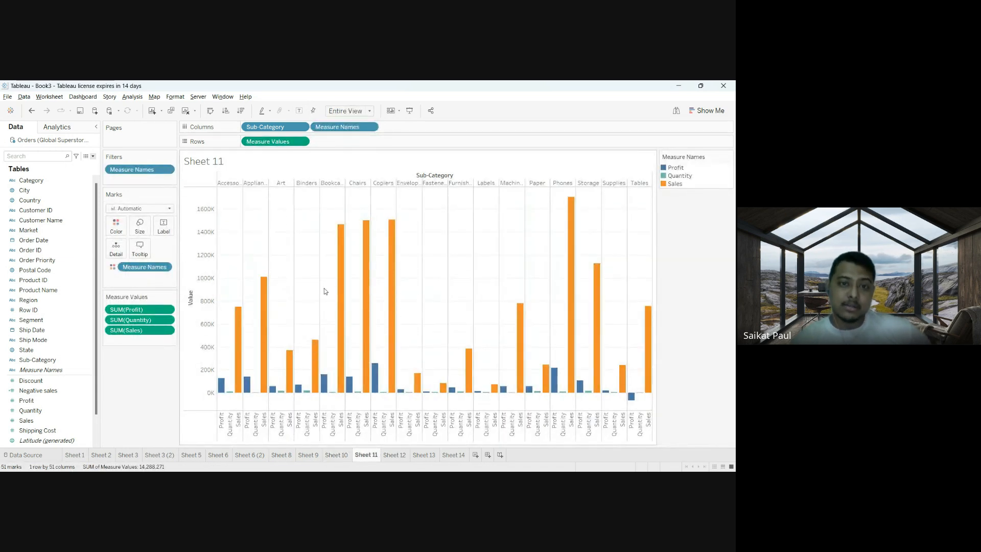
pyautogui.click(394, 455)
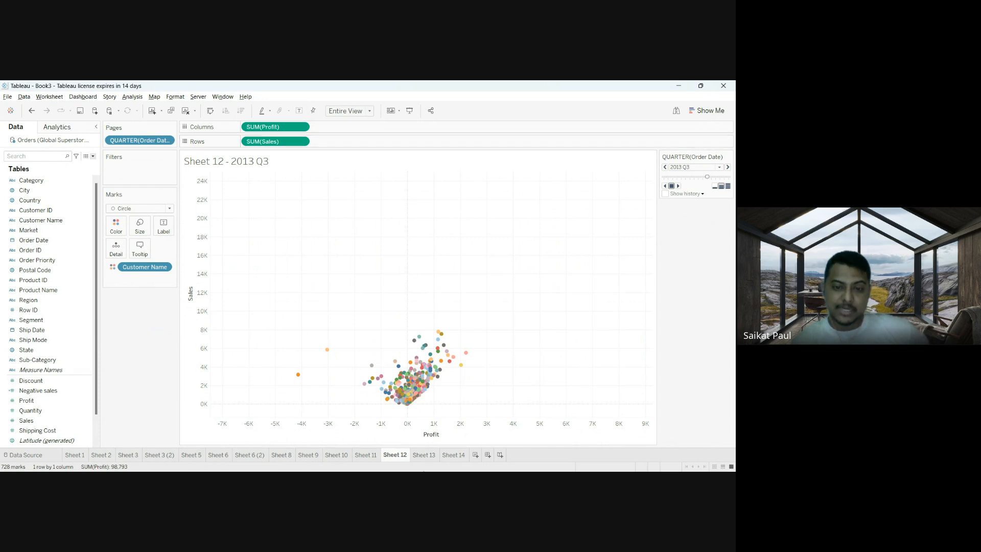
pyautogui.click(424, 455)
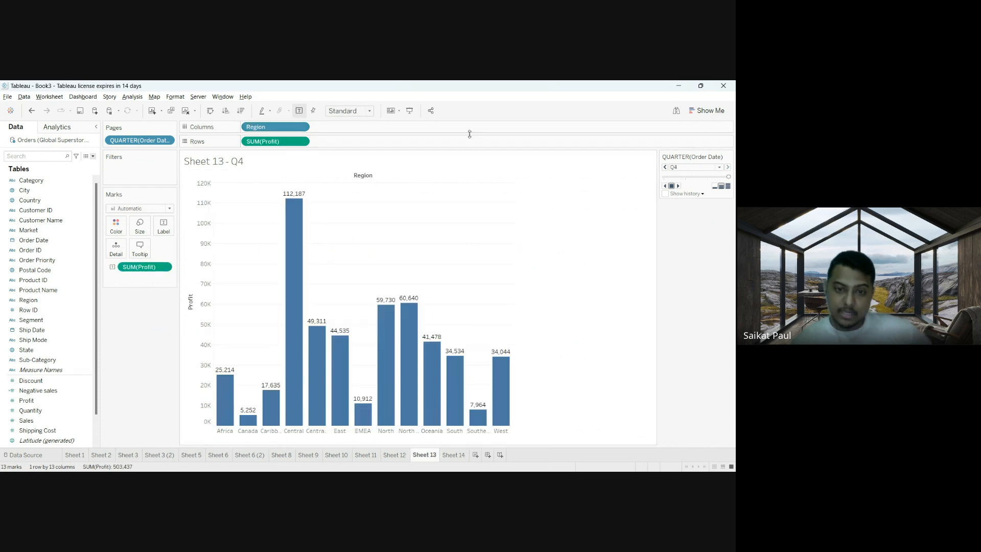
pyautogui.click(454, 454)
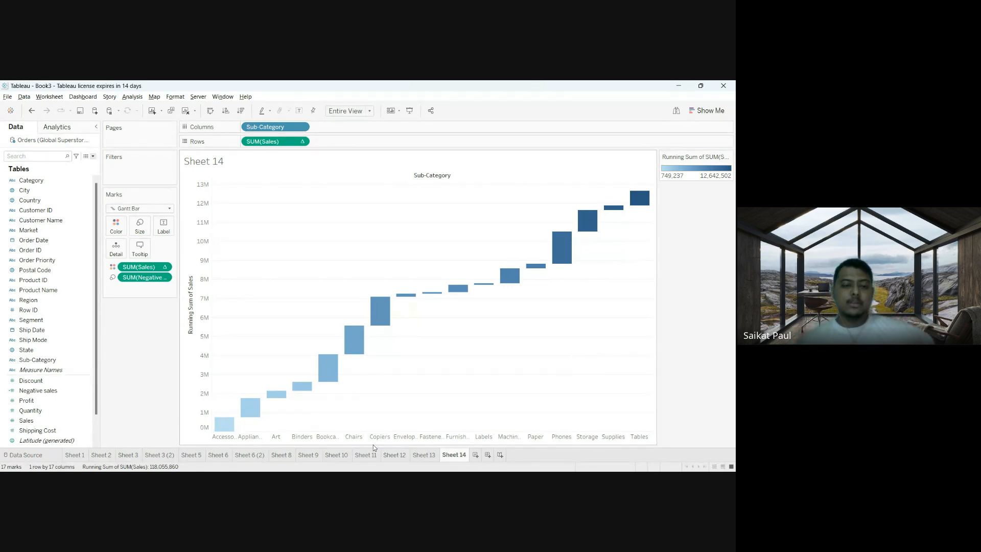
# Step: Add a new worksheet and build a bar chart with Category on Columns and Sales on Rows
pyautogui.click(475, 454)
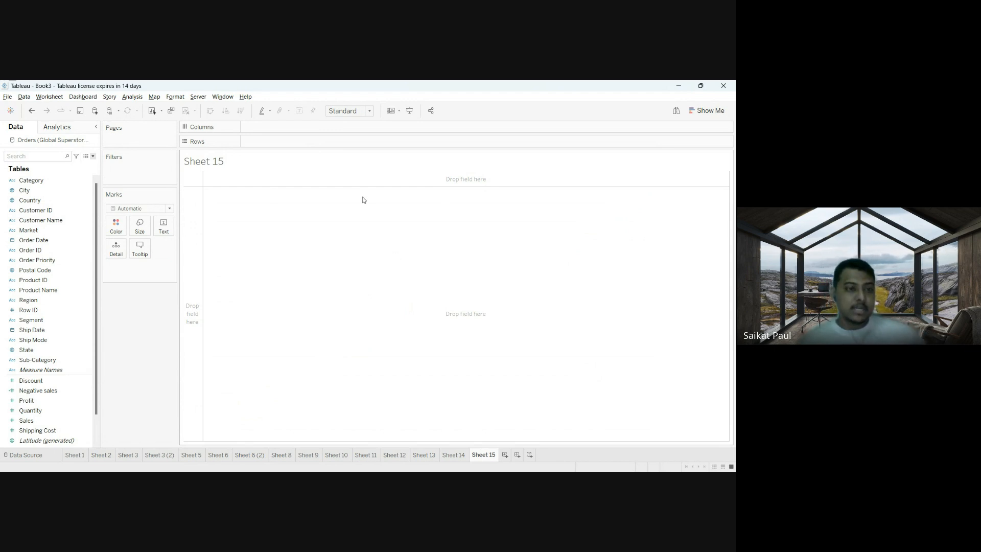
pyautogui.click(57, 181)
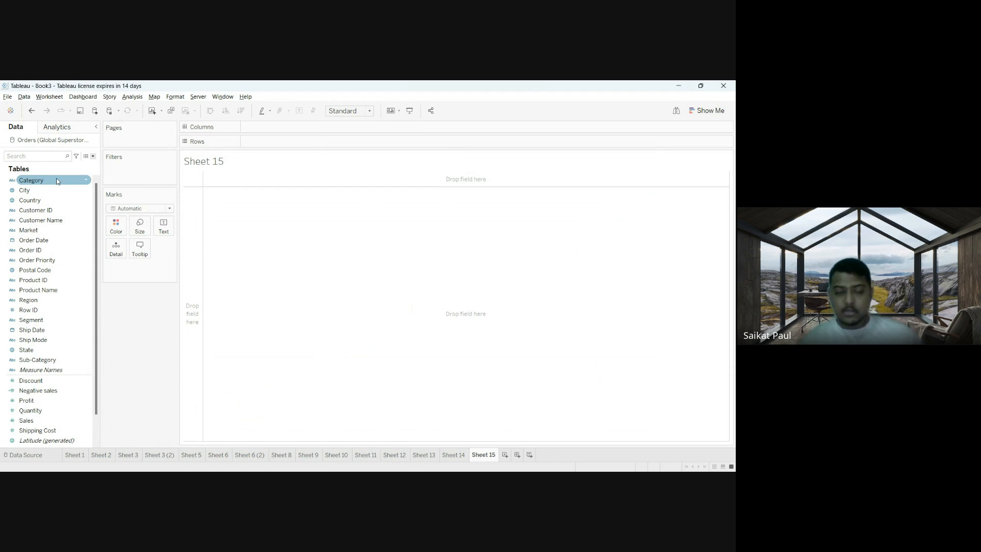
pyautogui.moveTo(56, 177); pyautogui.dragTo(289, 127)
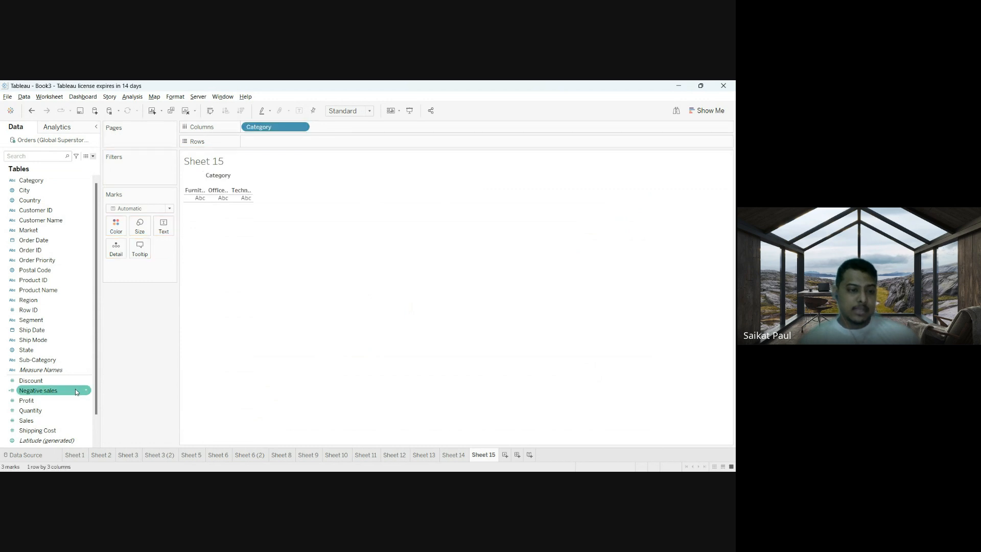
pyautogui.moveTo(39, 419)
pyautogui.mouseDown()
pyautogui.moveTo(286, 172)
pyautogui.moveTo(274, 141)
pyautogui.mouseUp()
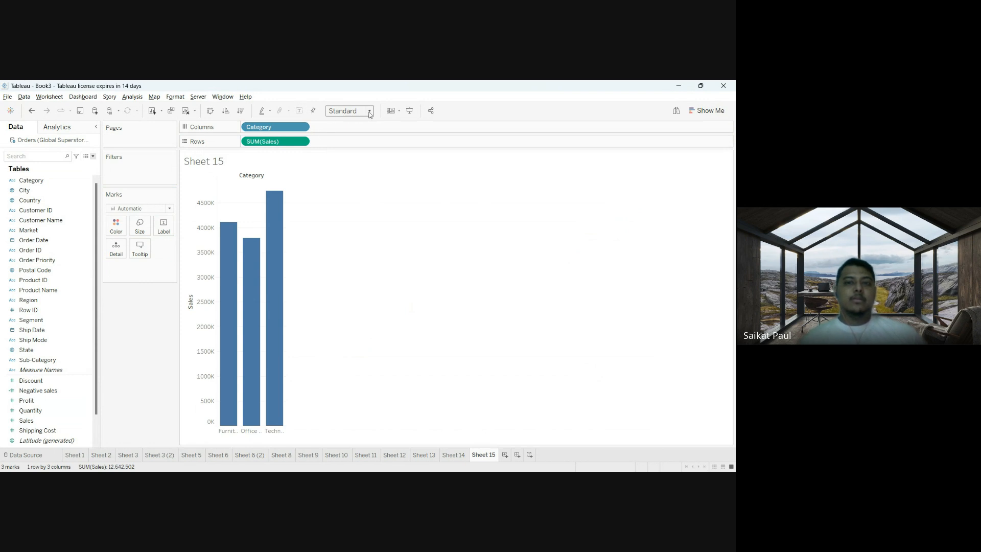
# Step: Convert the category bars to a pie chart fitted to Entire View, and clear the sheet
pyautogui.click(707, 110)
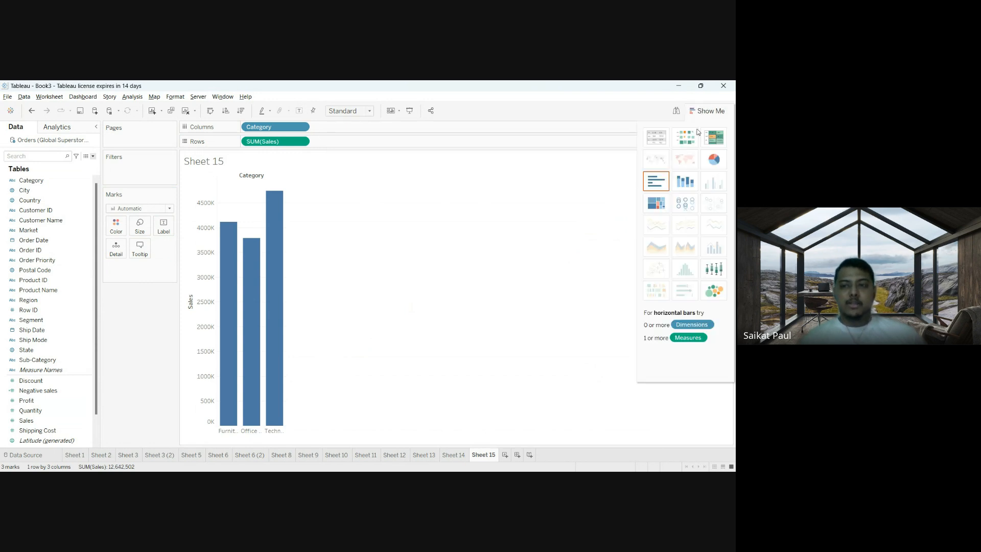
pyautogui.click(717, 160)
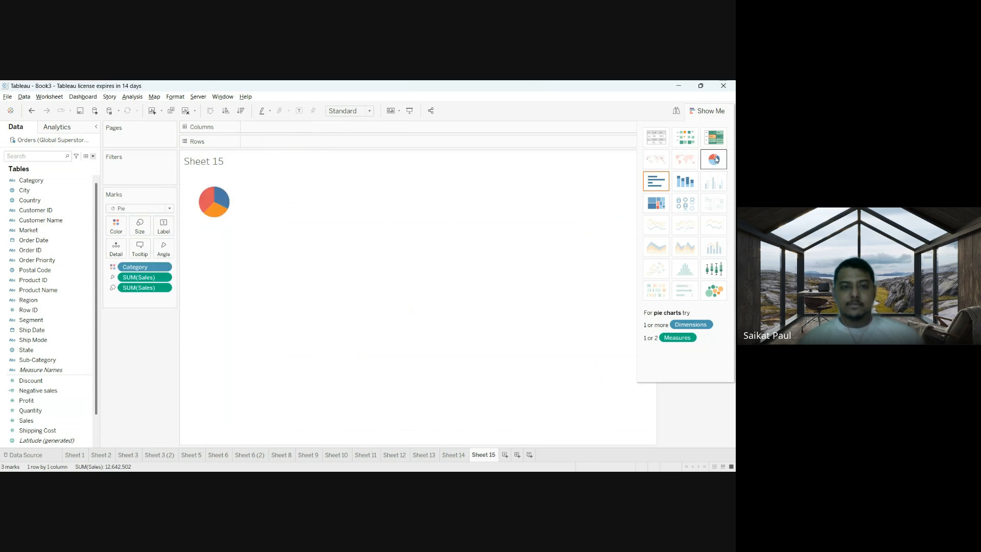
pyautogui.click(370, 113)
pyautogui.click(357, 148)
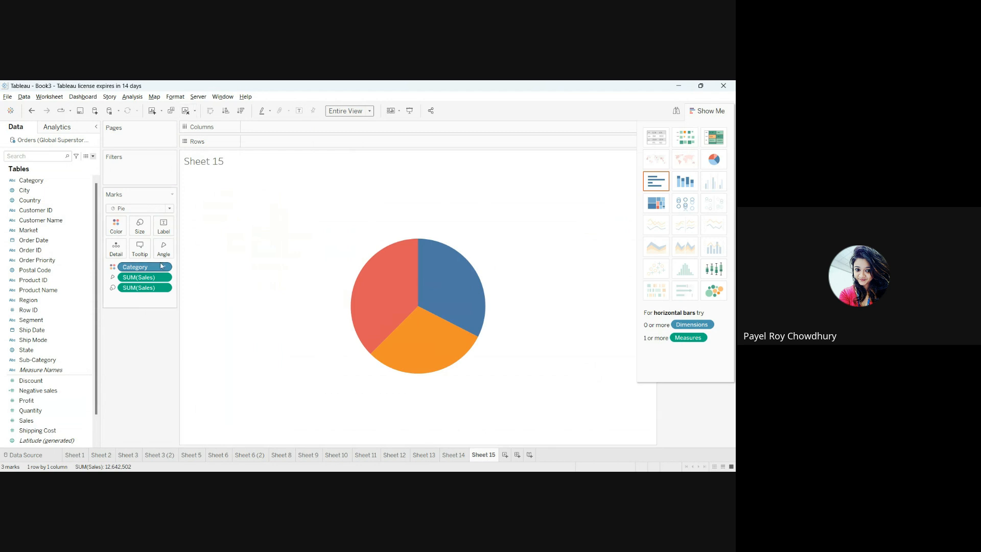
pyautogui.click(191, 115)
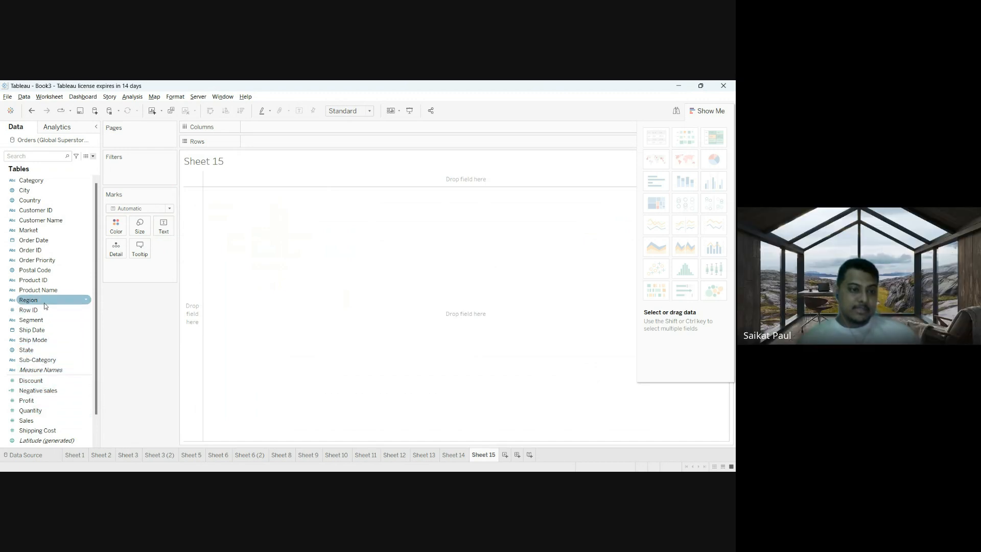
# Step: Rebuild the bar chart on the cleared sheet with Category on Columns and Sales on Rows
pyautogui.moveTo(30, 180); pyautogui.dragTo(269, 126)
pyautogui.click(79, 370)
pyautogui.moveTo(26, 420); pyautogui.dragTo(280, 145)
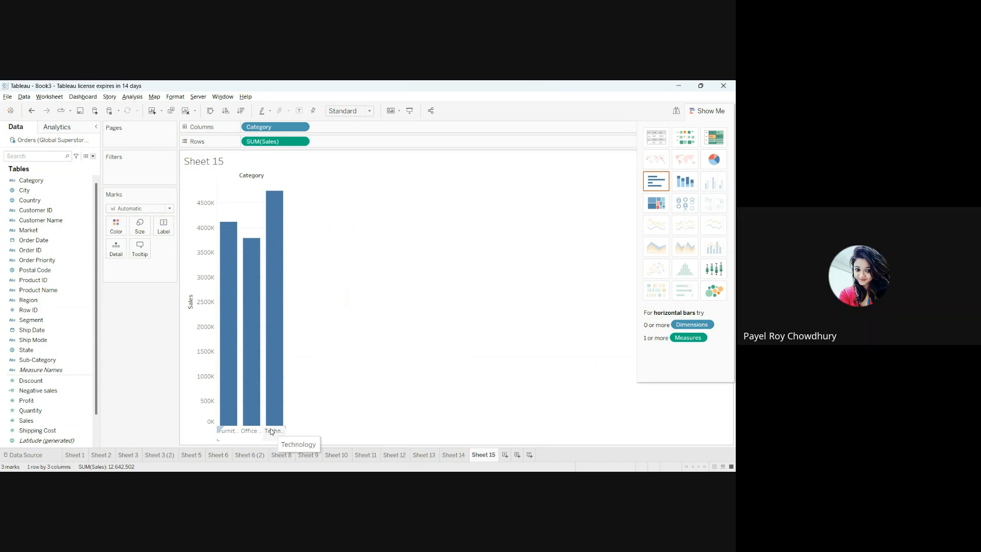
# Step: Convert the rebuilt Sales by Category bar chart to a pie chart using Show Me
pyautogui.click(709, 112)
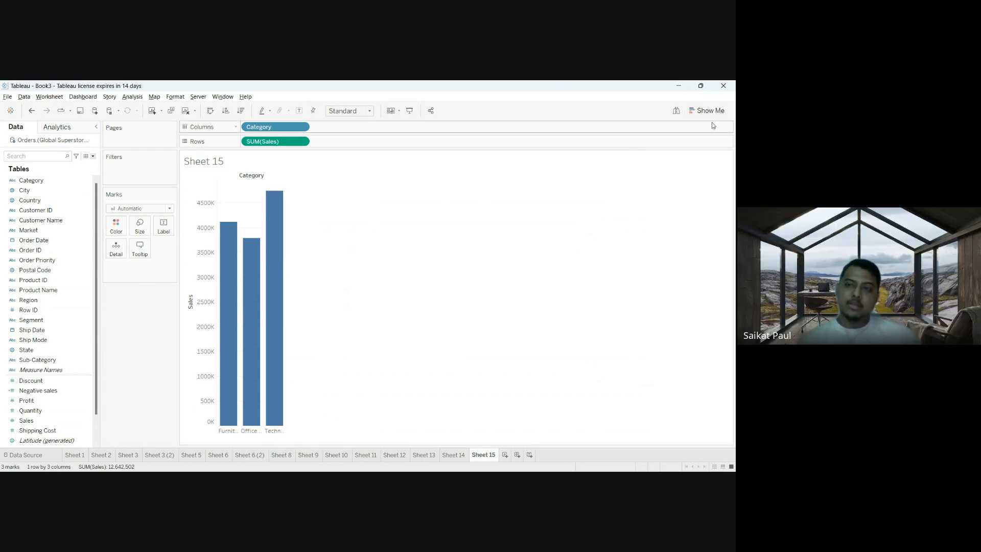
pyautogui.click(710, 110)
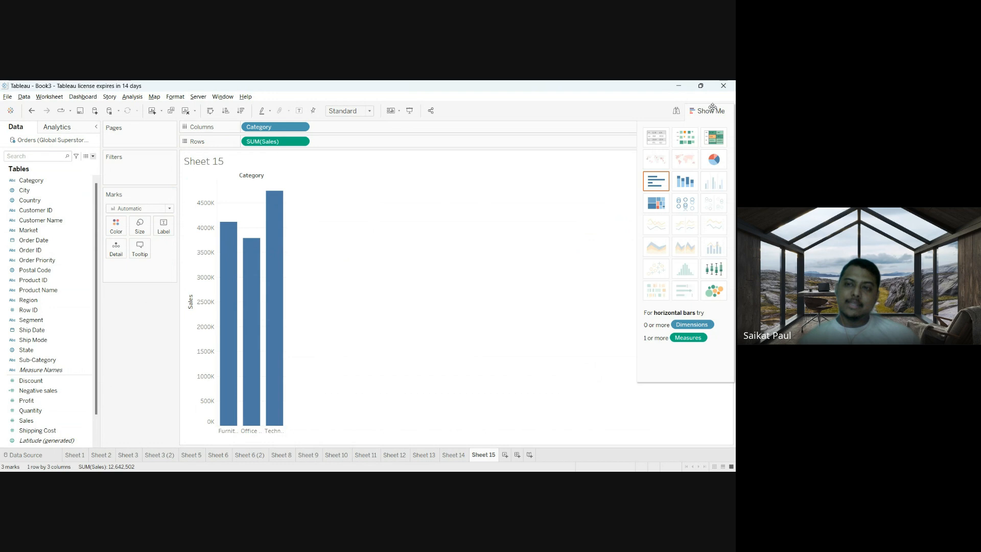
pyautogui.click(714, 161)
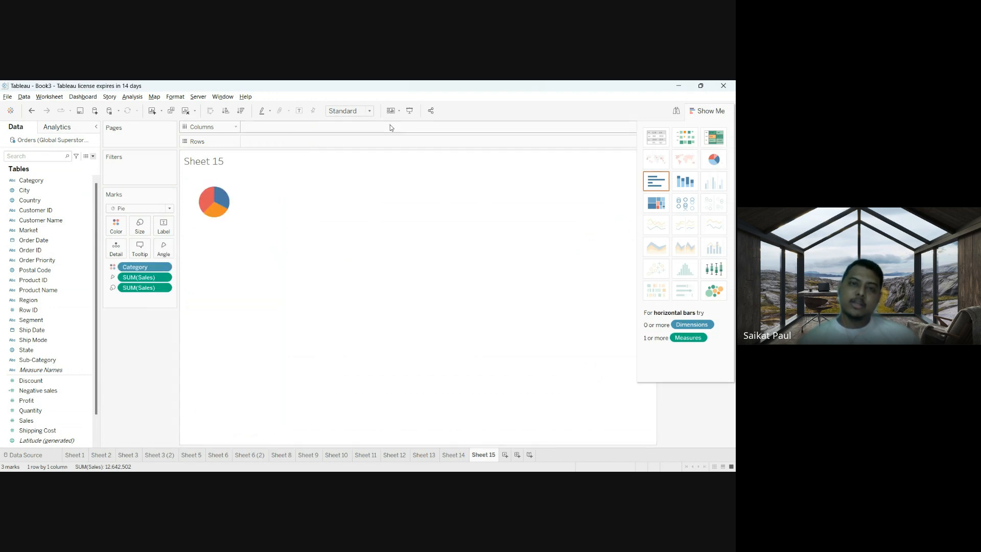
# Step: Fit the Sales by Category pie chart to Entire View and create a calculated field named Donought
pyautogui.click(369, 110)
pyautogui.click(357, 143)
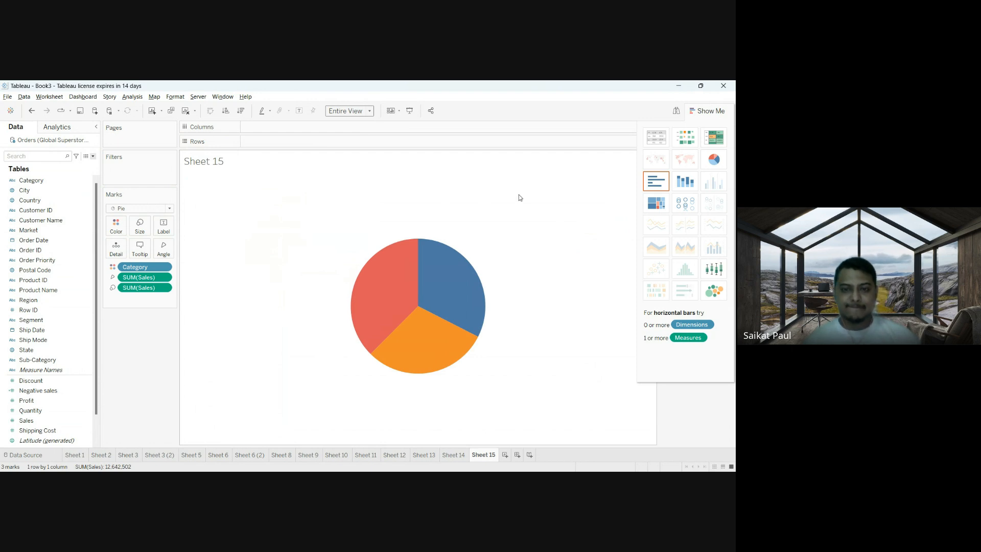
pyautogui.click(93, 158)
pyautogui.click(78, 169)
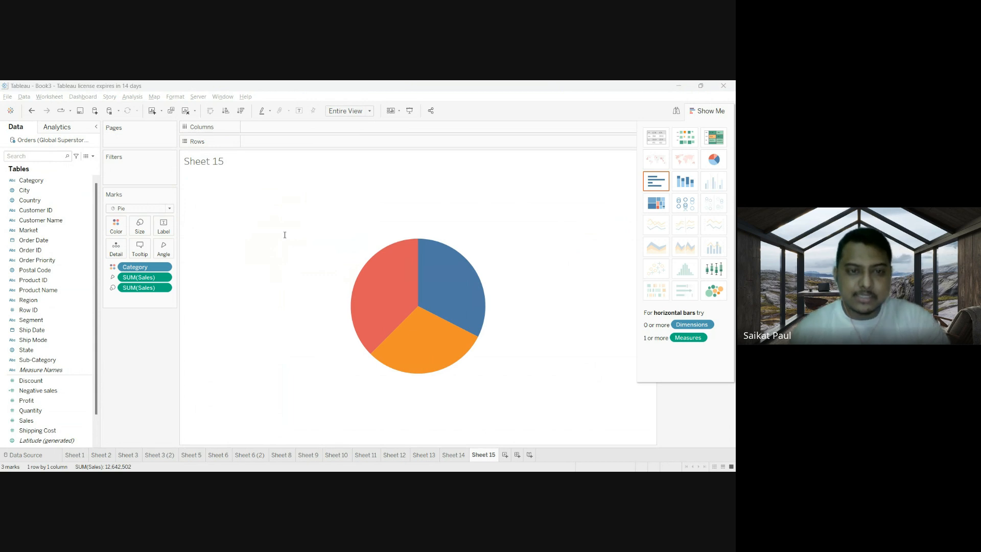
pyautogui.click(466, 315)
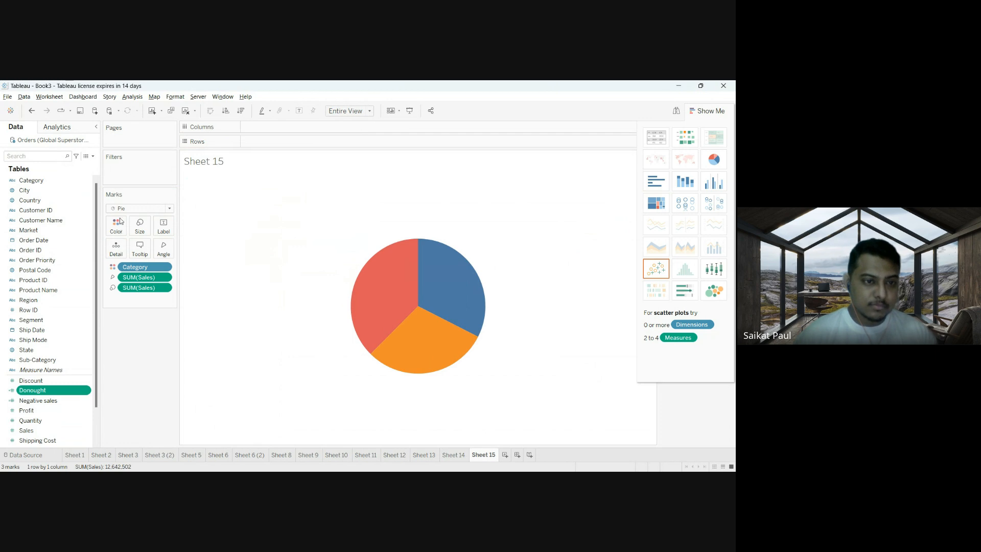
pyautogui.hotkey('alt', 'Tab')
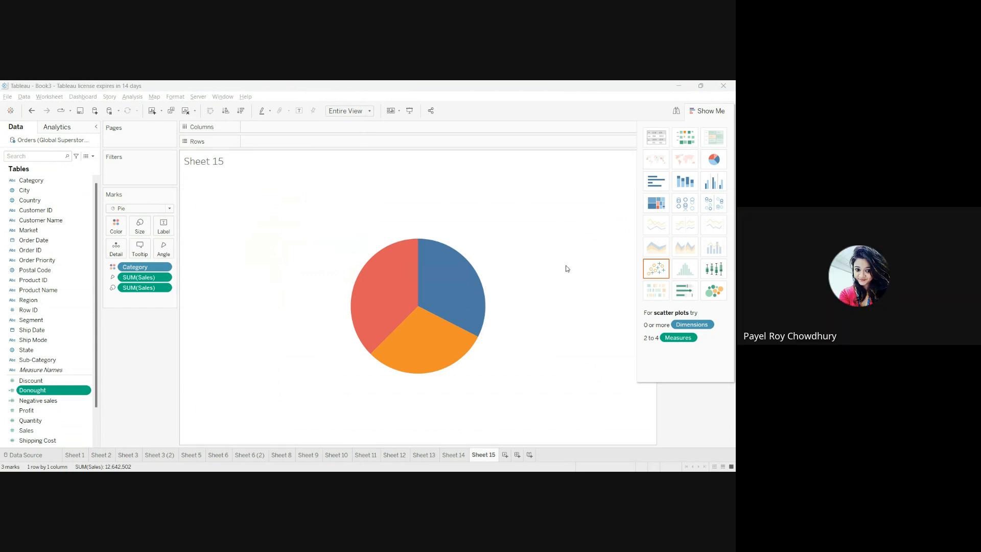
pyautogui.click(539, 256)
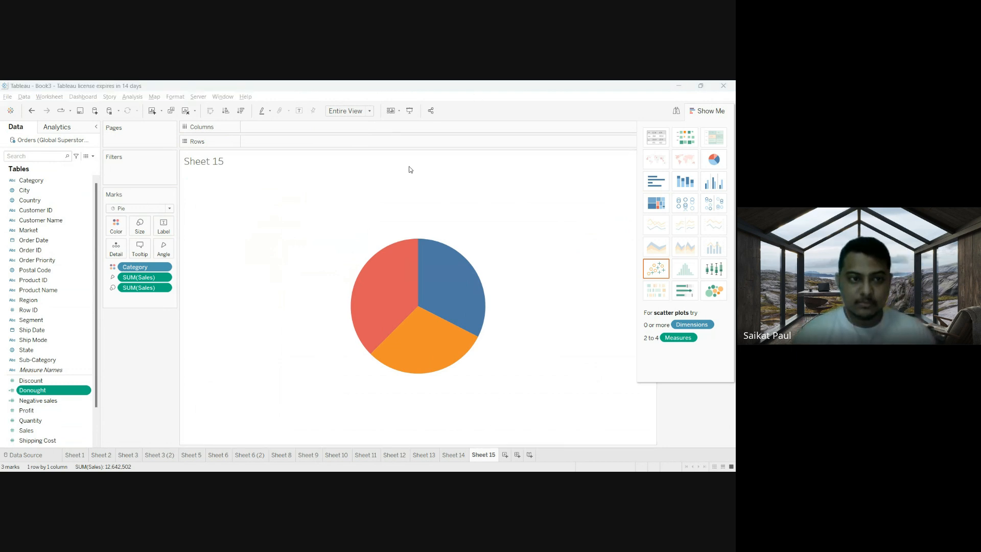
pyautogui.click(403, 91)
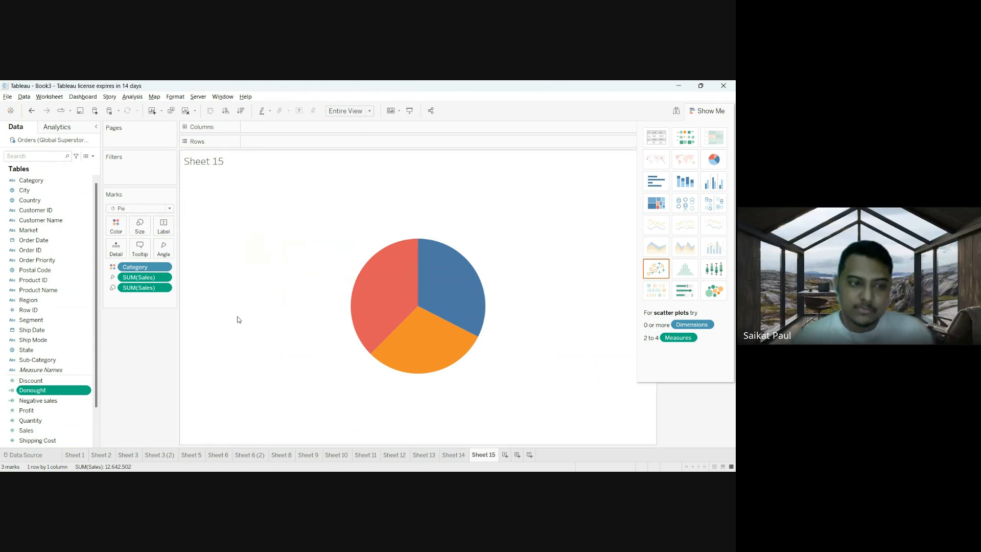
# Step: Place the Donought field on Rows twice to produce two stacked pies
pyautogui.keyDown('ctrl'); pyautogui.click(66, 400); pyautogui.keyUp('ctrl')
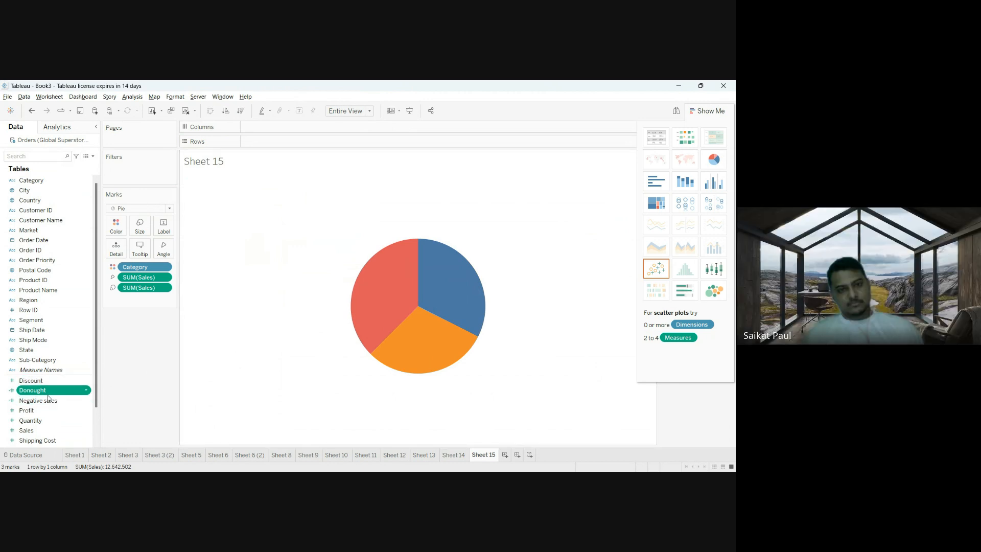
pyautogui.moveTo(48, 397); pyautogui.dragTo(291, 145)
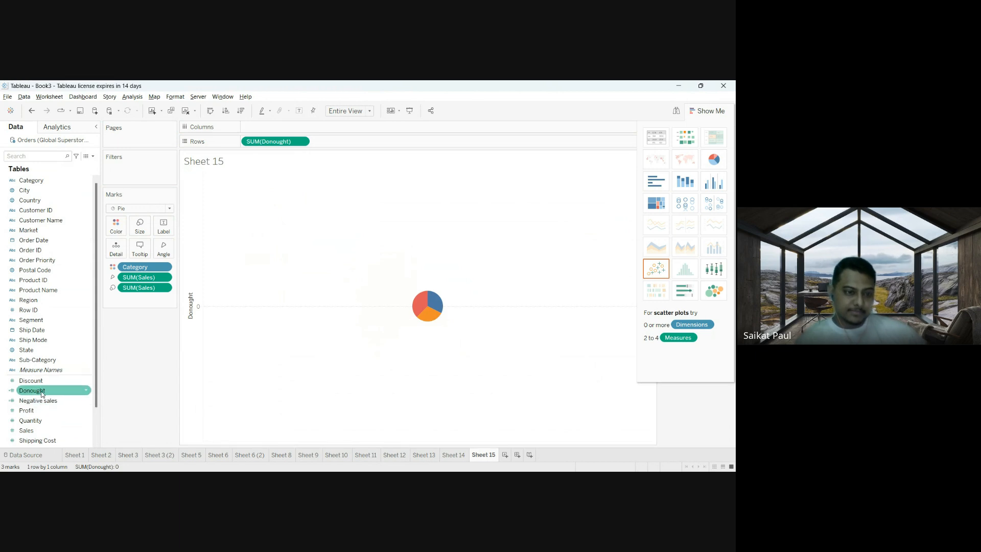
pyautogui.moveTo(42, 392); pyautogui.dragTo(361, 141)
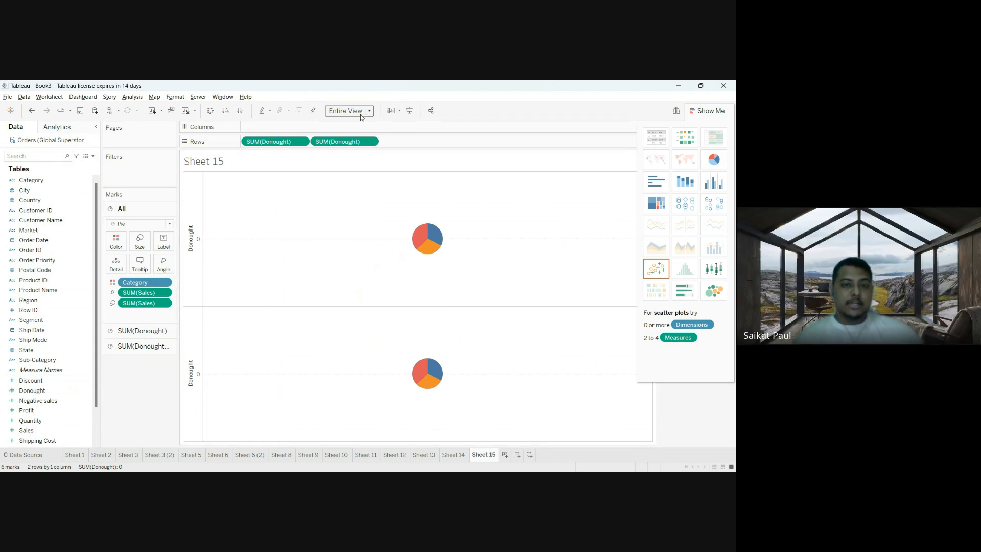
# Step: Remove Category and both Sales fields from the marks of the second Donought pie
pyautogui.click(144, 350)
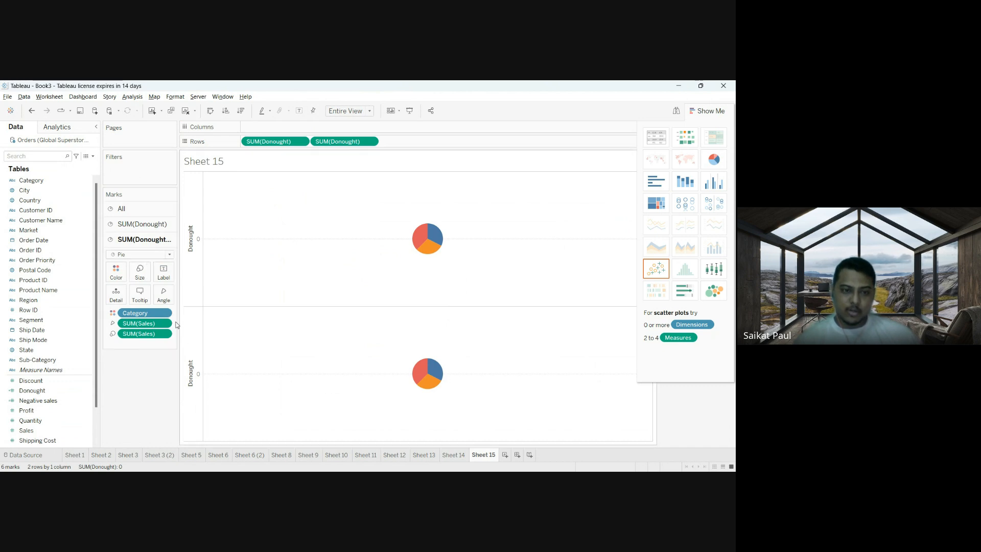
pyautogui.moveTo(137, 334); pyautogui.dragTo(141, 439)
pyautogui.moveTo(135, 314); pyautogui.dragTo(143, 439)
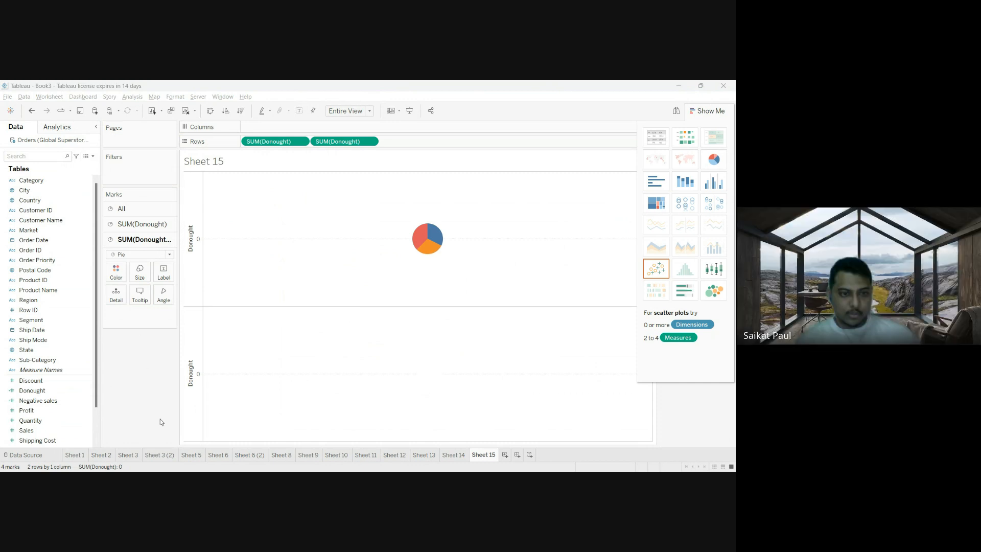
# Step: Add a black border to the marks of both pies and enlarge the first Donought pie
pyautogui.click(143, 210)
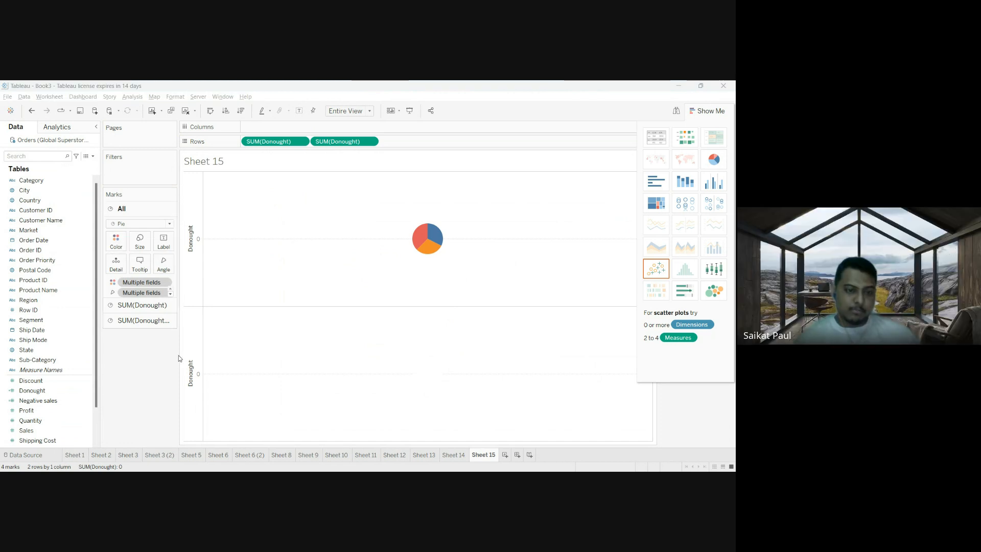
pyautogui.click(122, 400)
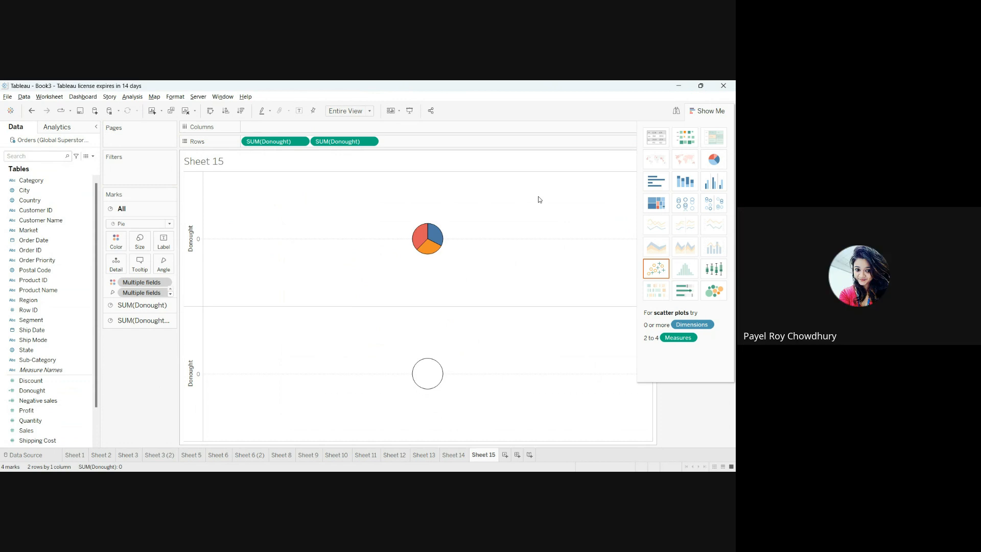
pyautogui.click(373, 142)
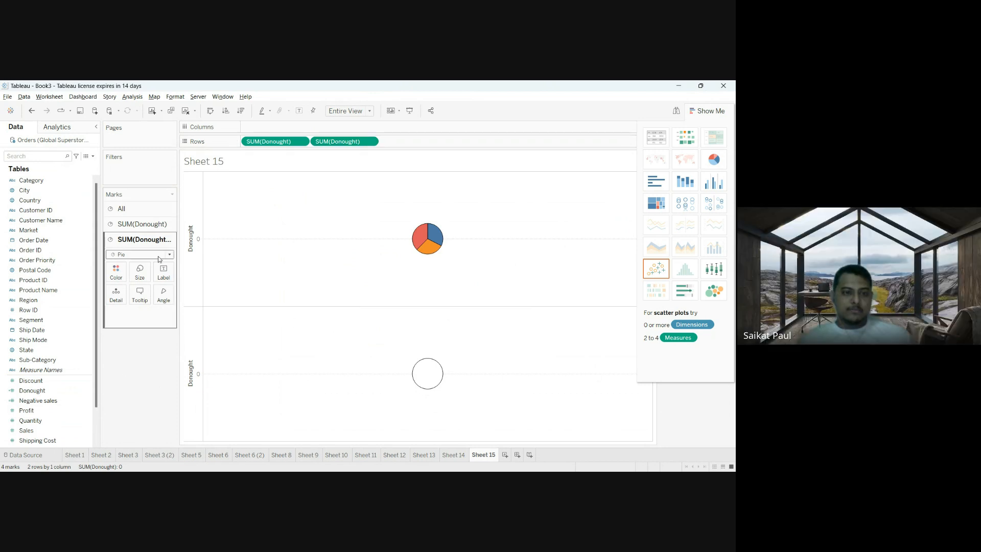
pyautogui.click(154, 224)
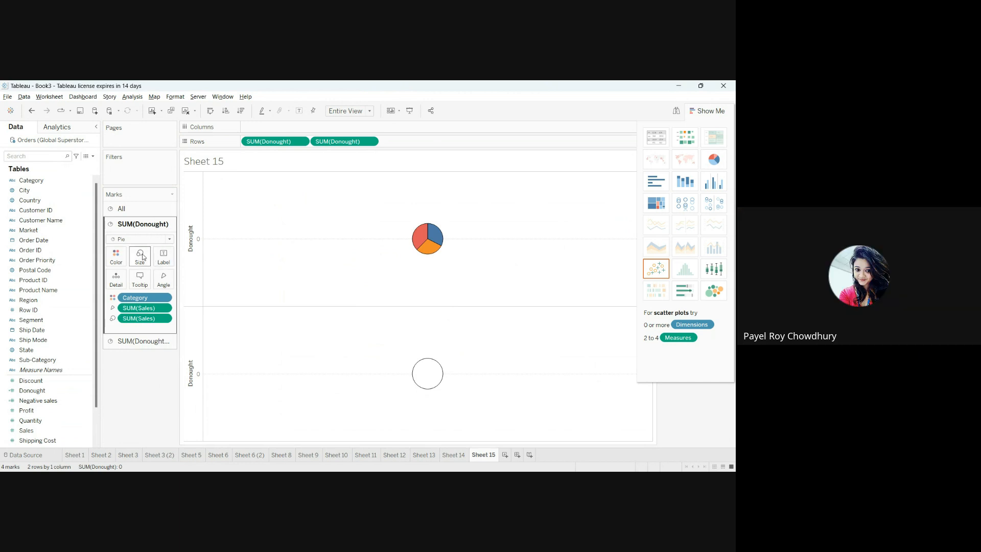
pyautogui.moveTo(155, 278); pyautogui.dragTo(163, 280)
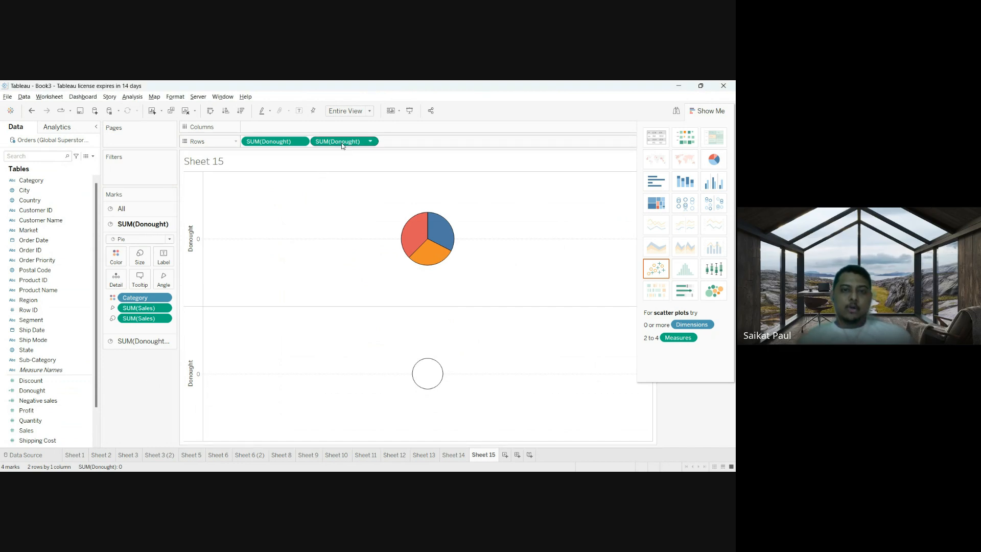
# Step: Combine the two Donought measures on a dual axis and enlarge the Category pie to widen the donut ring
pyautogui.click(372, 144)
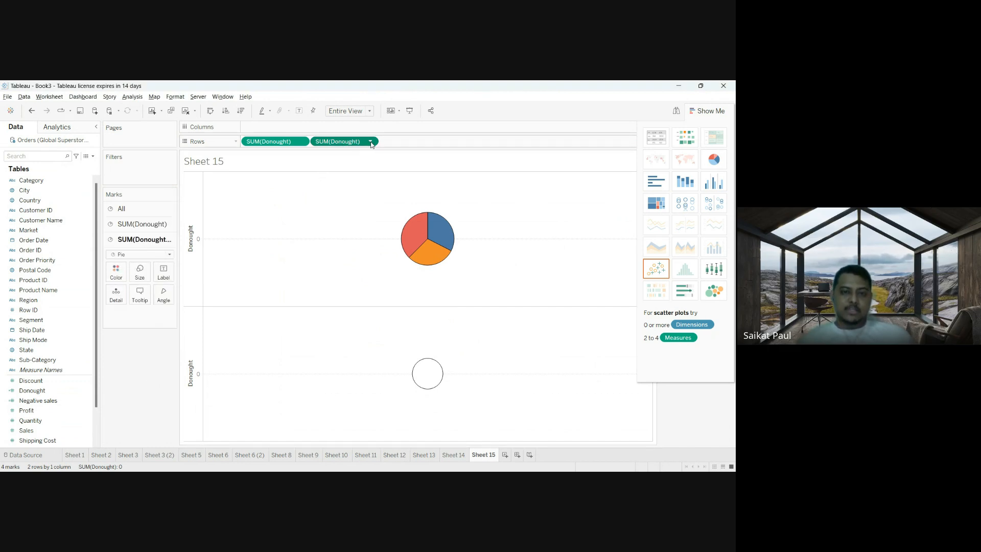
pyautogui.click(356, 309)
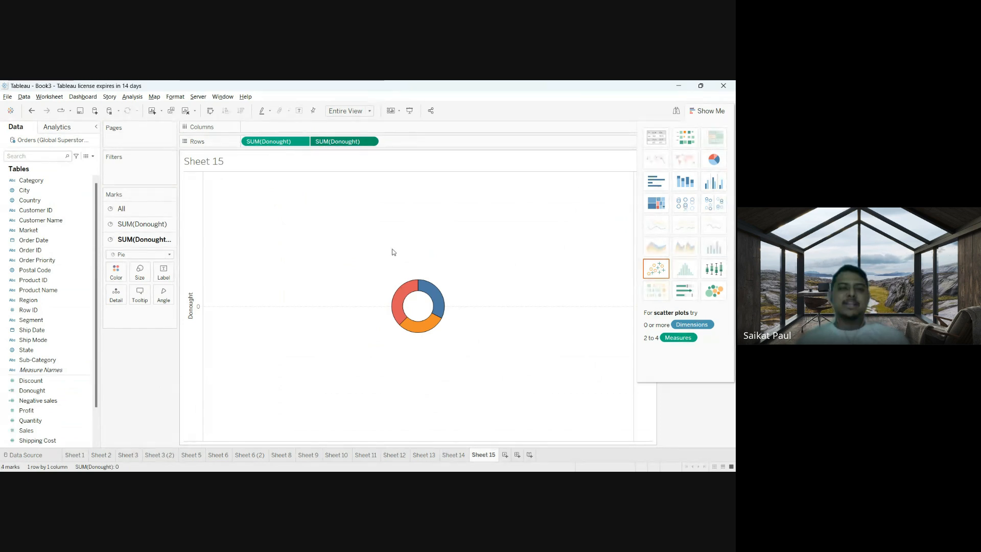
pyautogui.click(147, 226)
pyautogui.moveTo(148, 280); pyautogui.dragTo(179, 284)
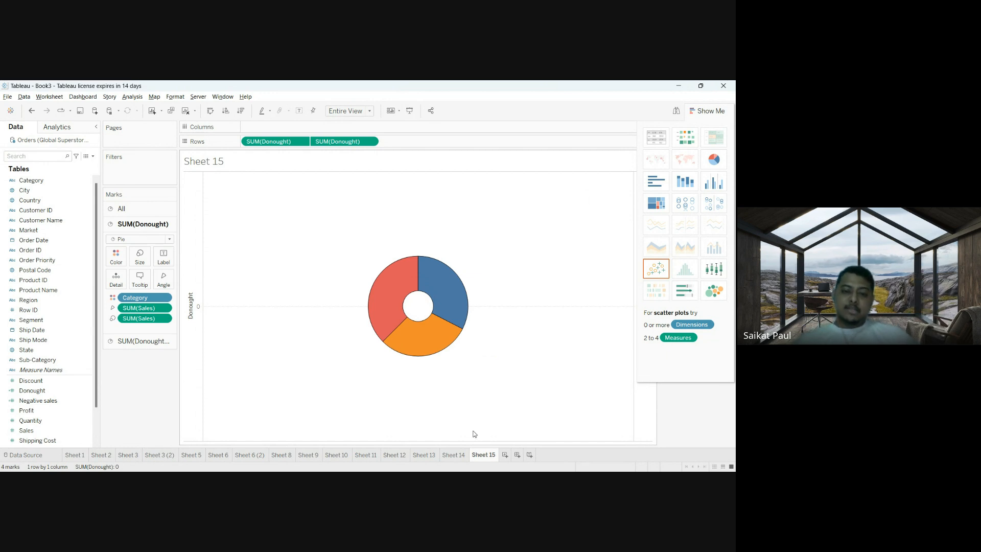
# Step: Add a new worksheet after the donut chart sheet
pyautogui.click(504, 455)
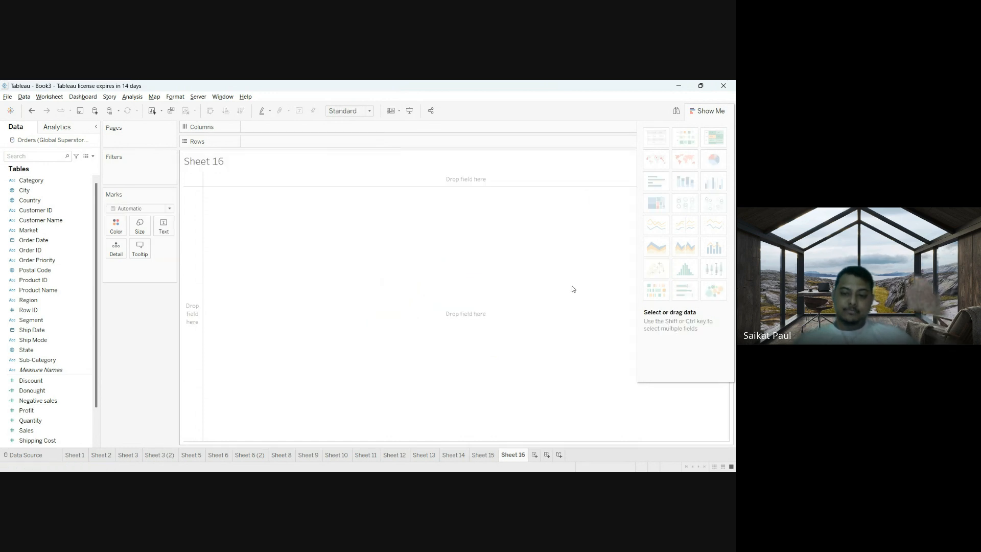